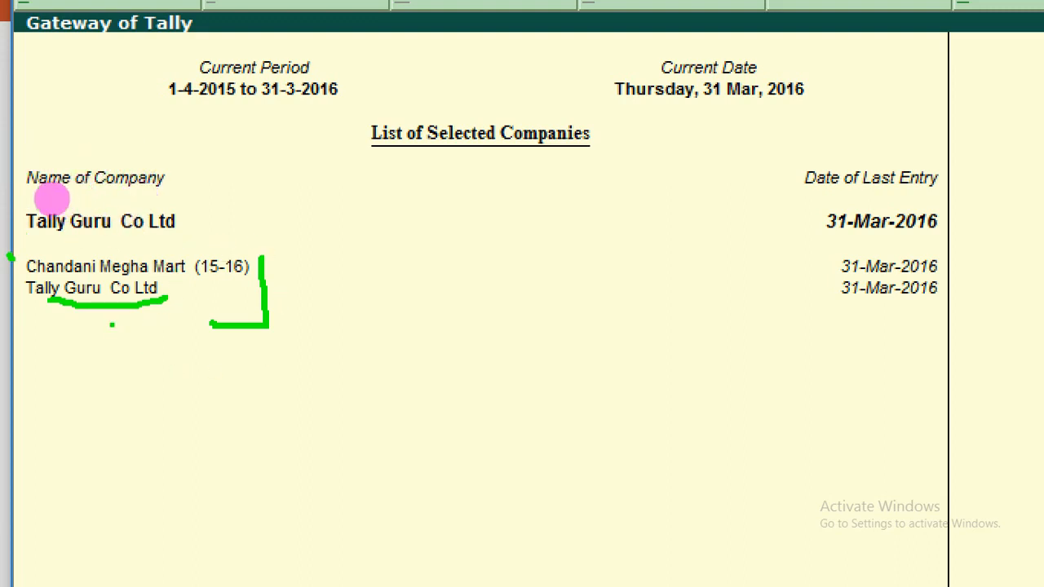
- Drag across several regions of the Tally window, then dismiss with Escape
mouse_move(256, 263)
left_mouse_down()
mouse_move(317, 284)
mouse_move(337, 307)
left_mouse_up()
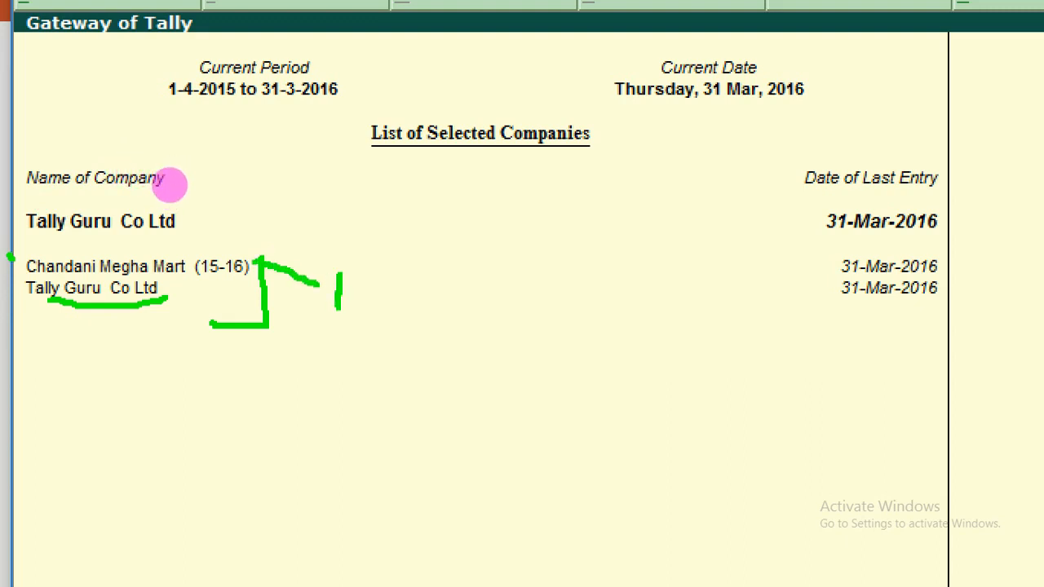
left_click_drag(343, 269, 371, 306)
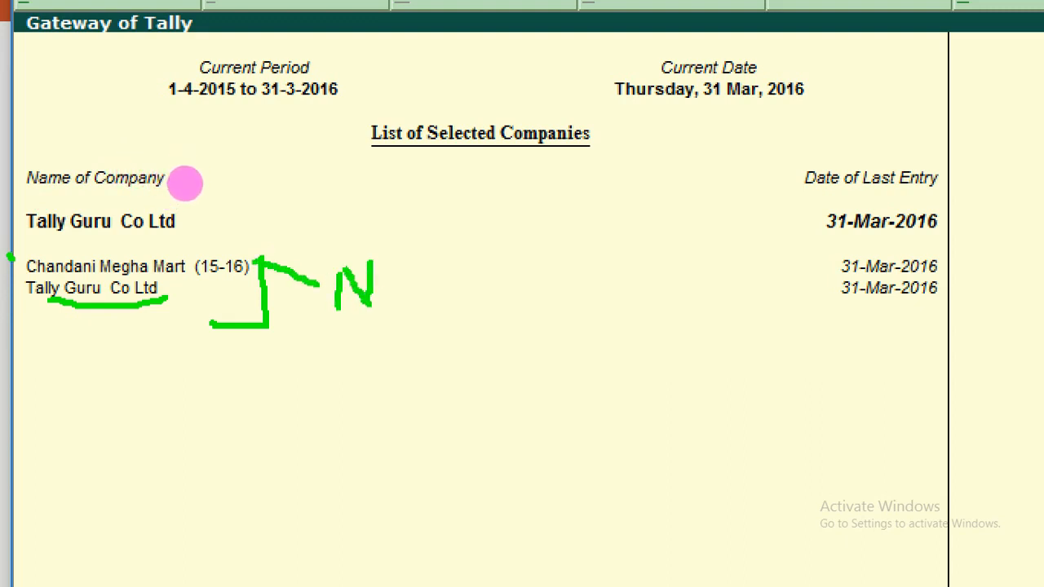
mouse_move(390, 270)
left_mouse_down()
mouse_move(408, 301)
mouse_move(400, 266)
mouse_move(408, 290)
mouse_move(459, 300)
mouse_move(499, 265)
left_mouse_up()
left_click(510, 302)
mouse_move(575, 277)
left_mouse_down()
mouse_move(529, 307)
mouse_move(593, 346)
left_mouse_up()
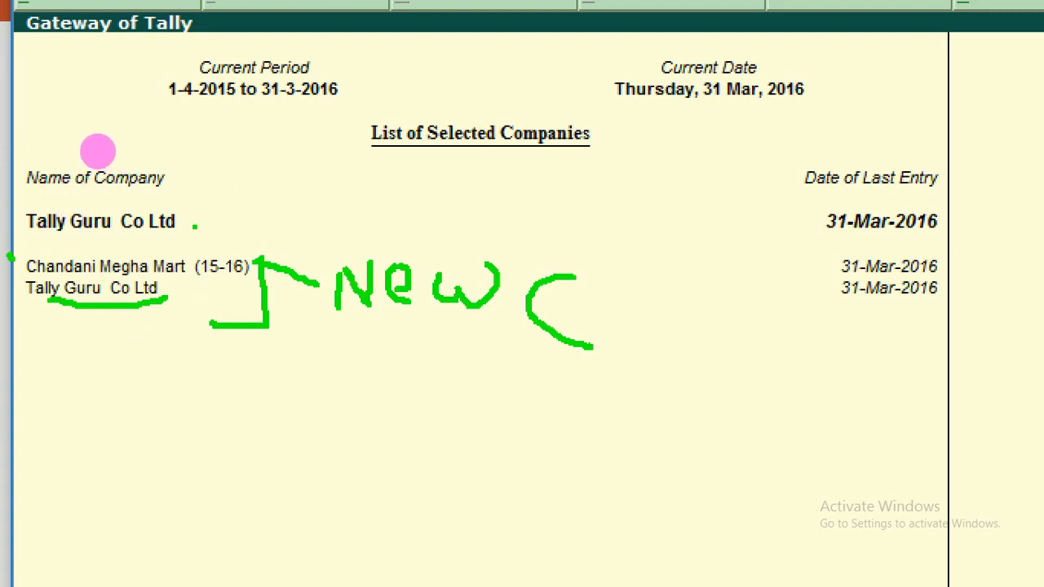
left_click_drag(98, 151, 149, 141)
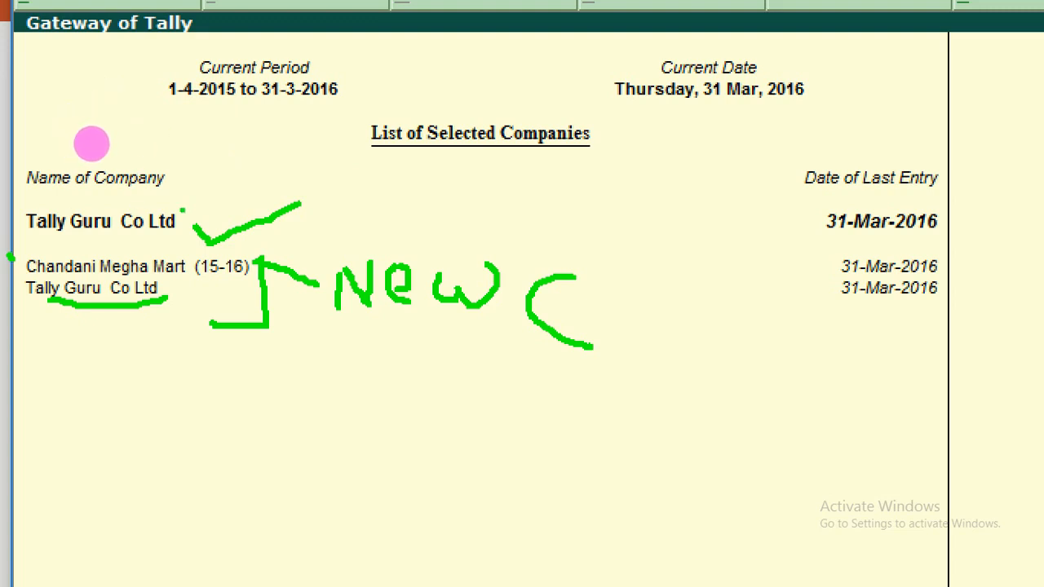
left_click_drag(91, 140, 104, 99)
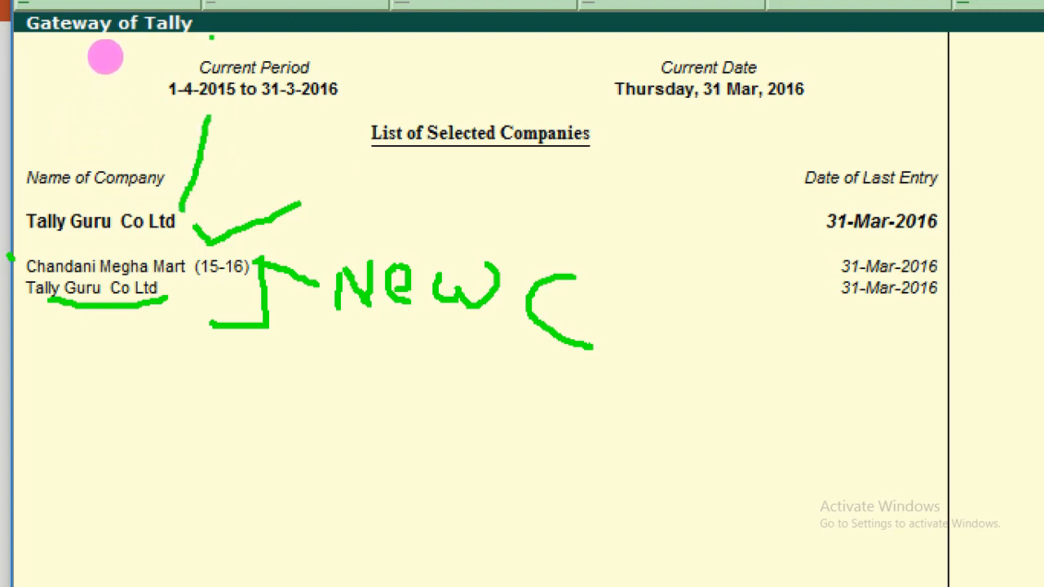
mouse_move(103, 60)
left_mouse_down()
mouse_move(71, 79)
mouse_move(87, 95)
mouse_move(181, 81)
mouse_move(184, 67)
mouse_move(156, 51)
mouse_move(98, 60)
left_mouse_up()
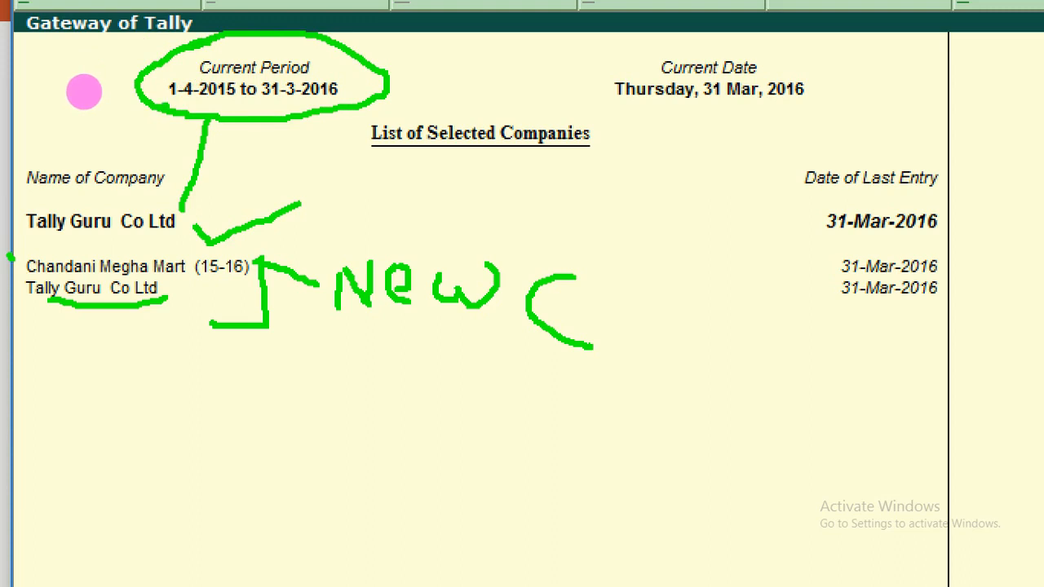
left_click_drag(188, 106, 222, 107)
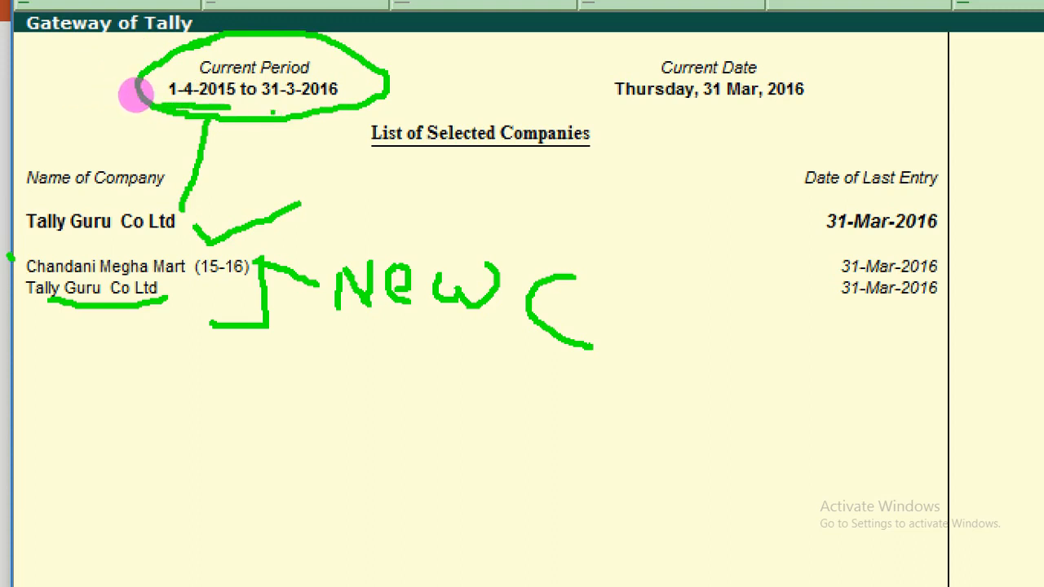
left_click_drag(272, 110, 315, 109)
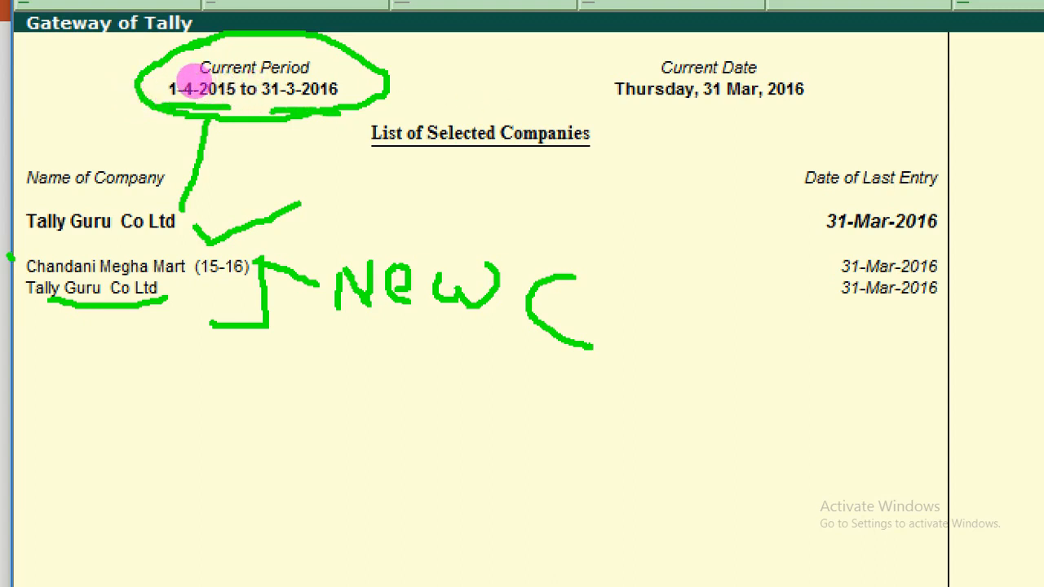
mouse_move(388, 82)
left_mouse_down()
mouse_move(500, 96)
mouse_move(592, 87)
left_mouse_up()
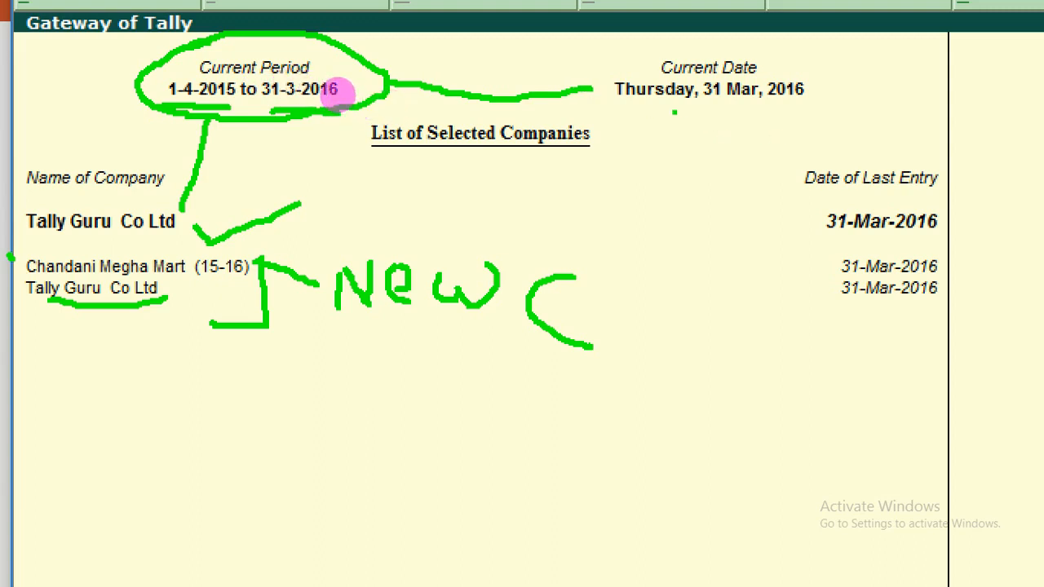
mouse_move(673, 113)
left_mouse_down()
mouse_move(800, 118)
mouse_move(837, 96)
mouse_move(804, 51)
mouse_move(717, 31)
mouse_move(604, 74)
mouse_move(608, 107)
mouse_move(657, 114)
left_mouse_up()
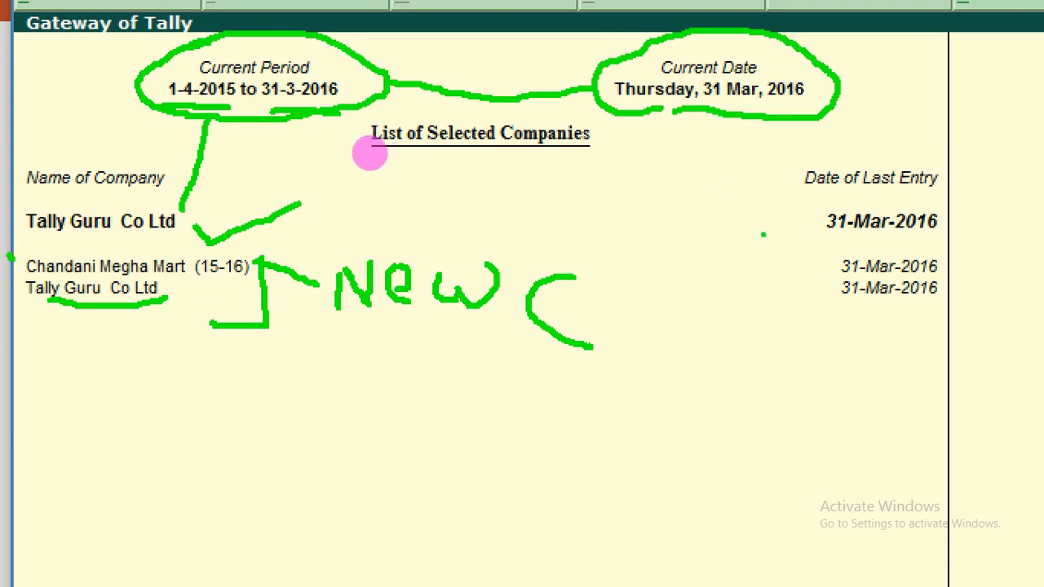
mouse_move(182, 219)
left_mouse_down()
mouse_move(470, 210)
mouse_move(827, 235)
mouse_move(795, 253)
left_mouse_up()
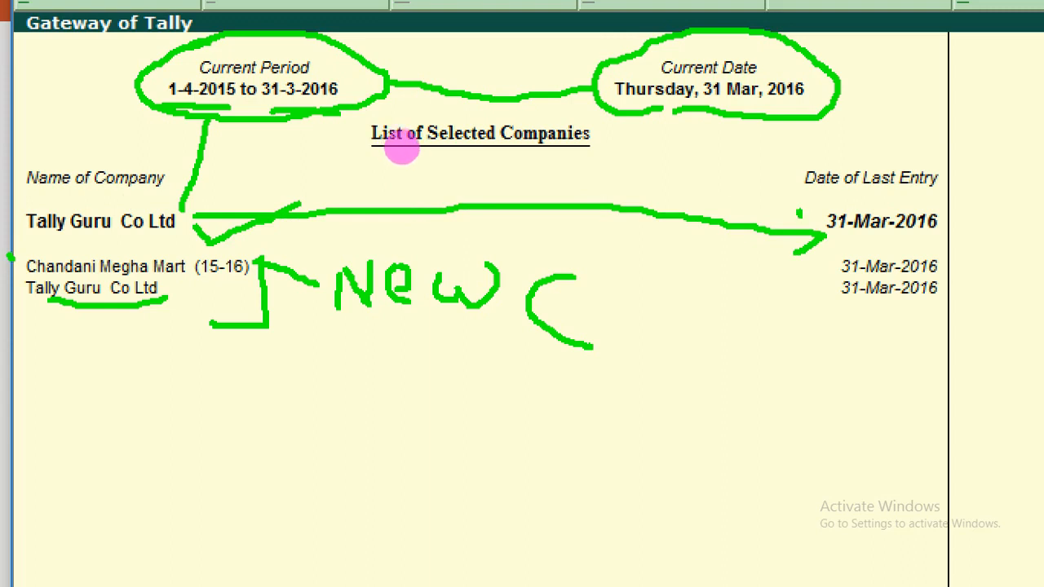
left_click_drag(799, 216, 817, 233)
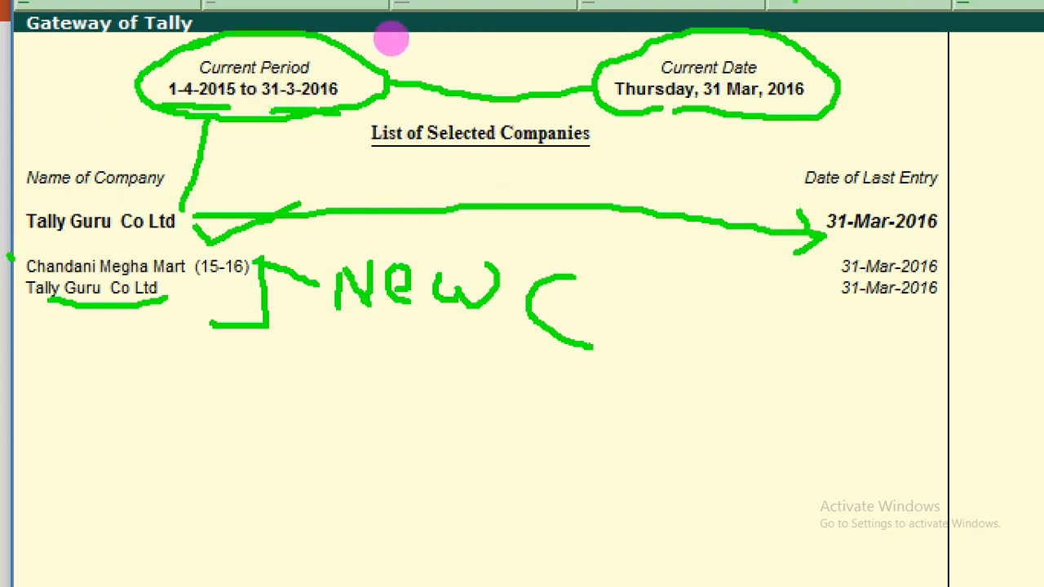
left_click(536, 239)
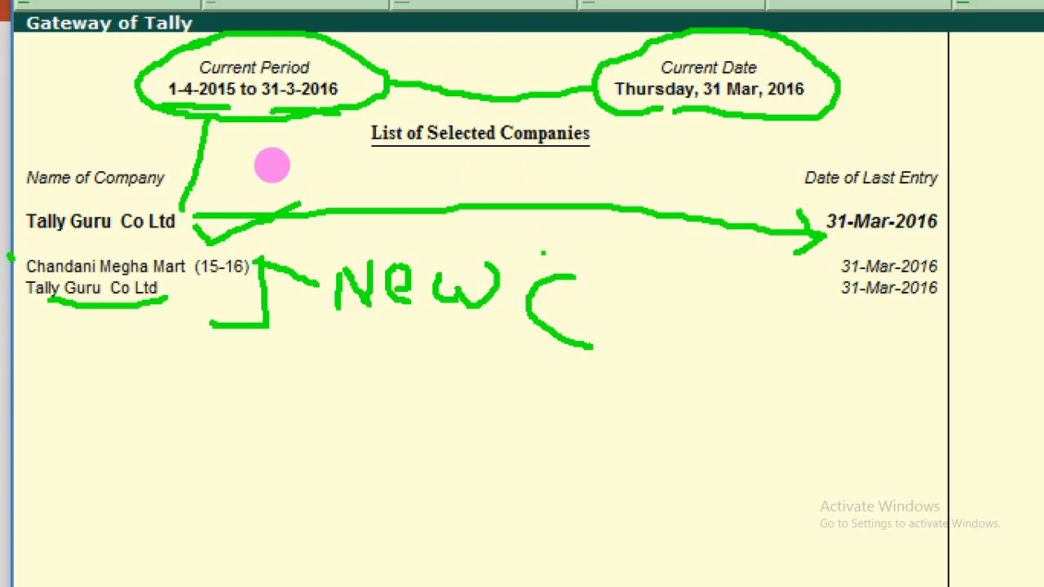
key("Escape")
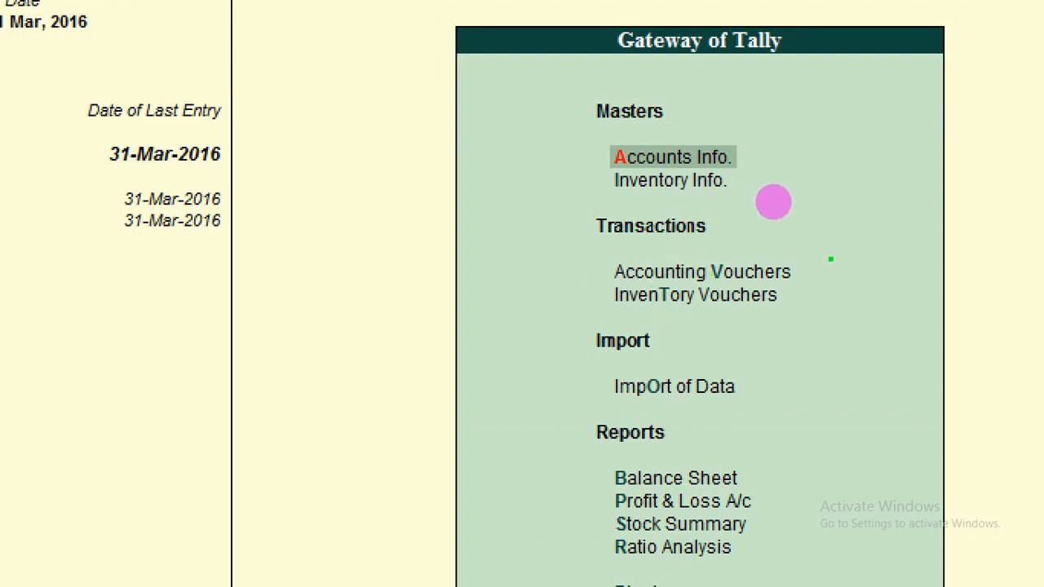
- Drag over further areas of the Tally screen to point out details
left_click_drag(812, 278, 909, 239)
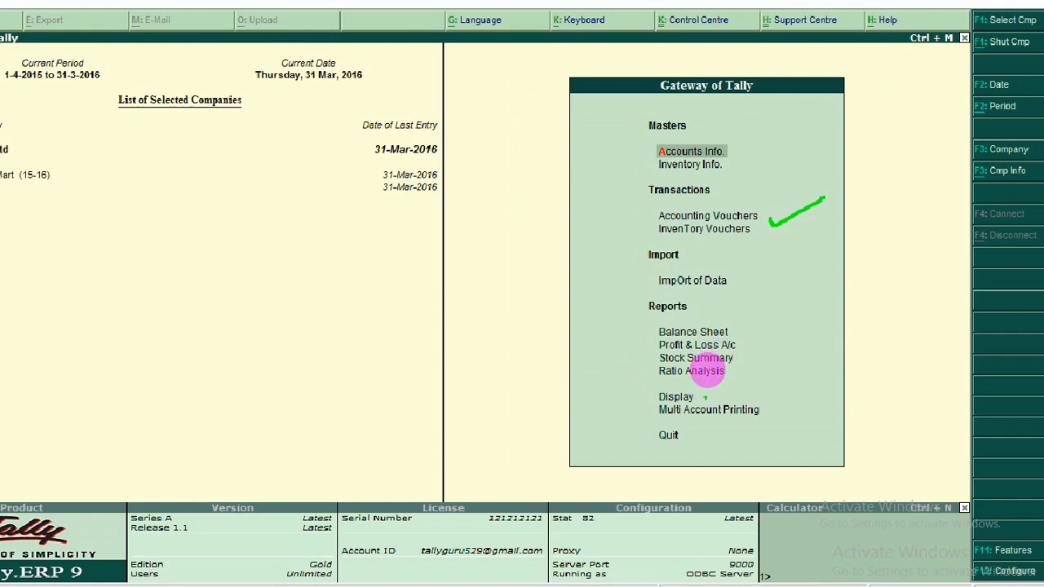
left_click_drag(704, 397, 761, 371)
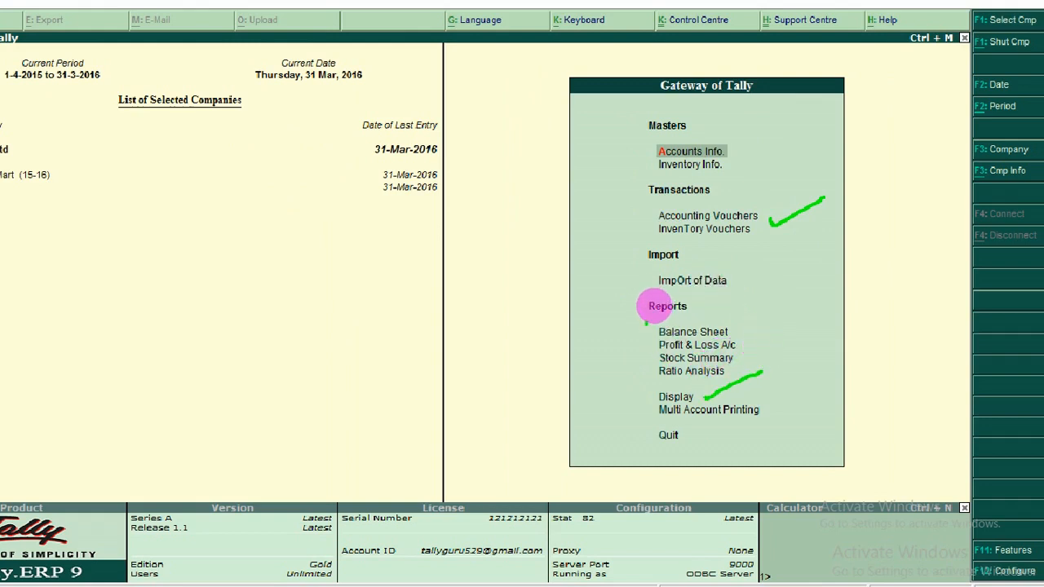
left_click_drag(661, 307, 647, 339)
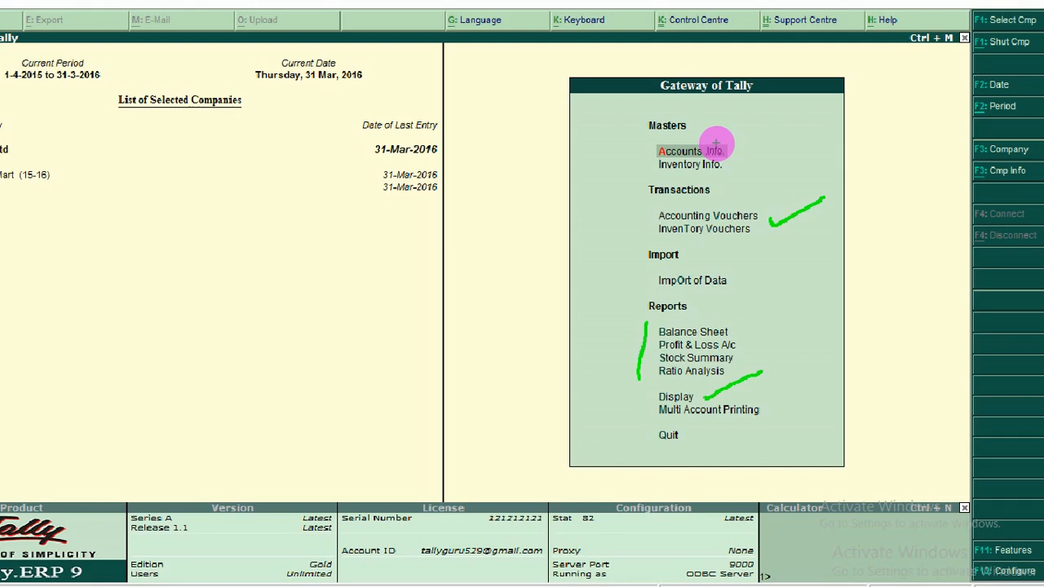
key("Escape")
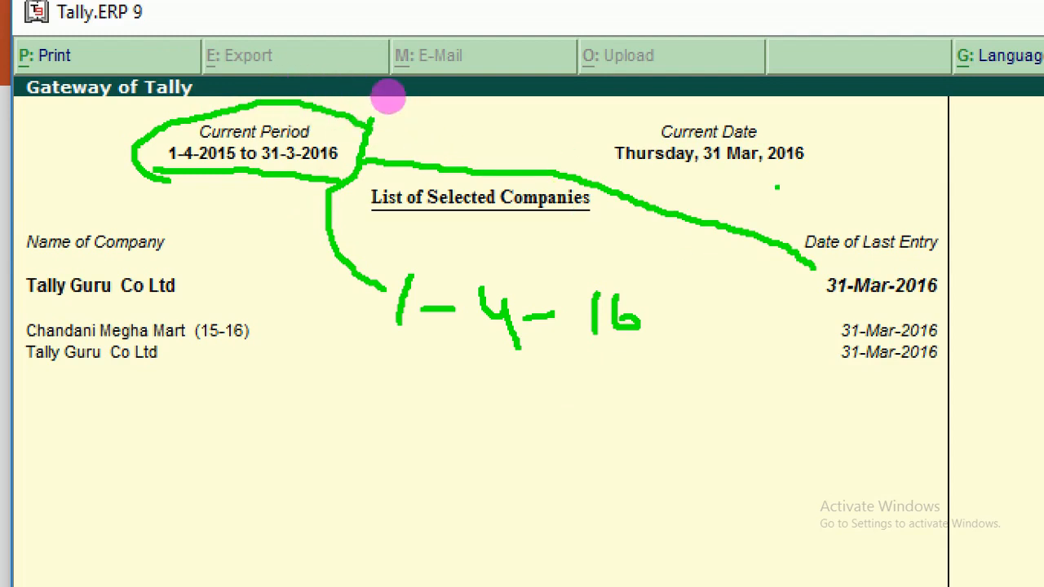
left_click_drag(462, 361, 466, 399)
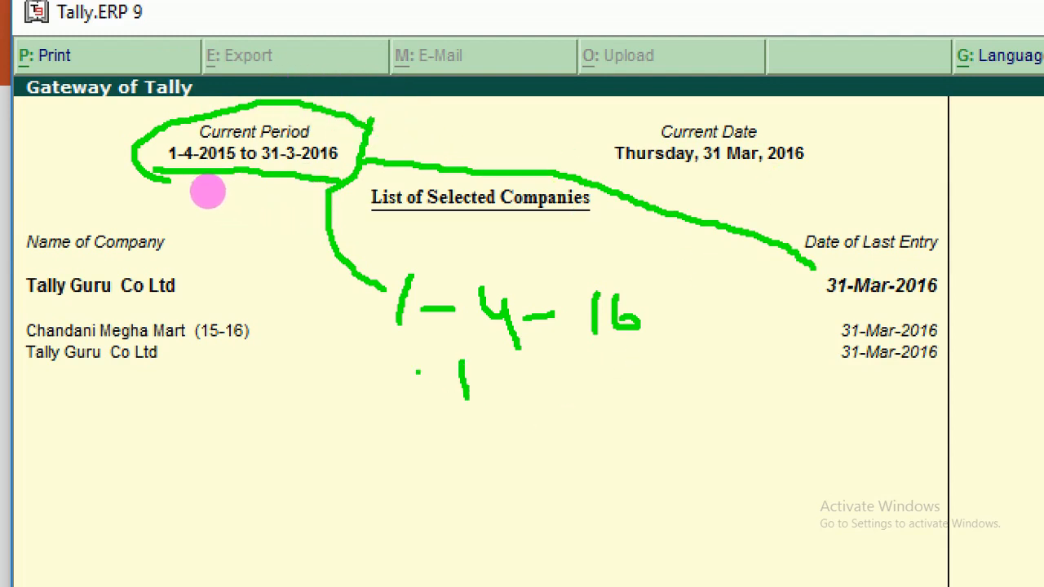
mouse_move(417, 370)
left_mouse_down()
mouse_move(522, 362)
mouse_move(564, 393)
mouse_move(545, 367)
left_mouse_up()
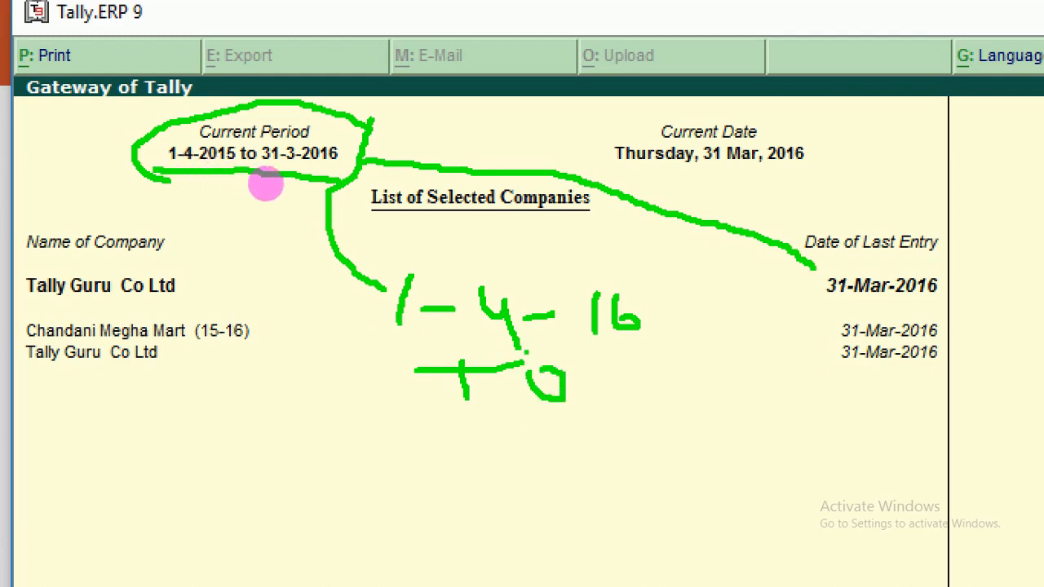
mouse_move(371, 442)
left_mouse_down()
mouse_move(373, 475)
mouse_move(368, 467)
left_mouse_up()
left_click_drag(410, 422, 413, 478)
mouse_move(418, 451)
left_mouse_down()
mouse_move(462, 439)
mouse_move(476, 417)
mouse_move(481, 462)
mouse_move(599, 430)
mouse_move(618, 414)
mouse_move(630, 463)
left_mouse_up()
left_click(646, 429)
mouse_move(648, 424)
left_mouse_down()
mouse_move(690, 407)
mouse_move(694, 470)
left_mouse_up()
mouse_move(441, 243)
left_mouse_down()
mouse_move(480, 221)
mouse_move(330, 359)
mouse_move(589, 547)
mouse_move(709, 266)
mouse_move(441, 234)
left_mouse_up()
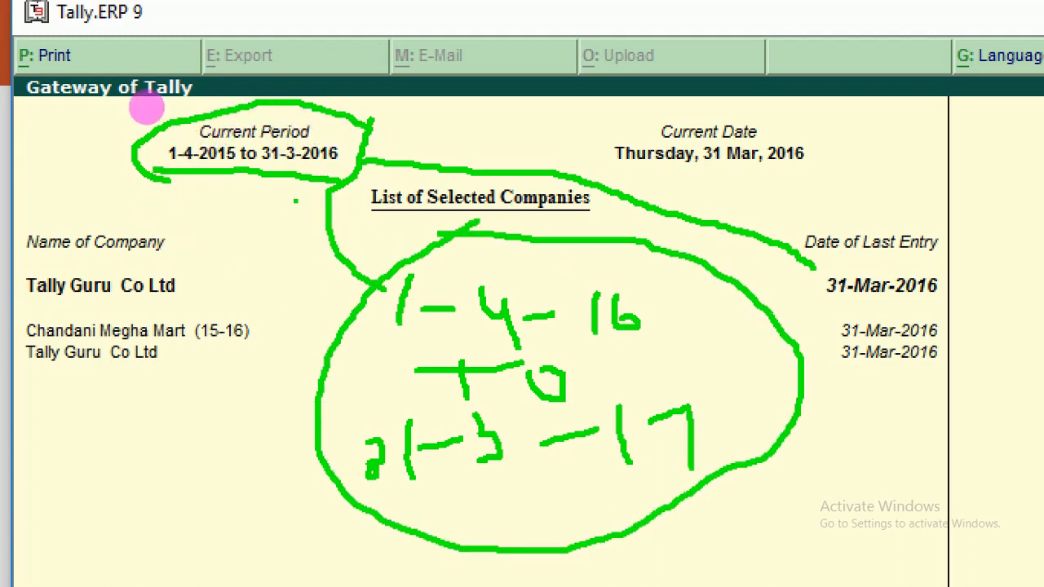
mouse_move(193, 287)
left_mouse_down()
mouse_move(220, 272)
mouse_move(246, 175)
left_mouse_up()
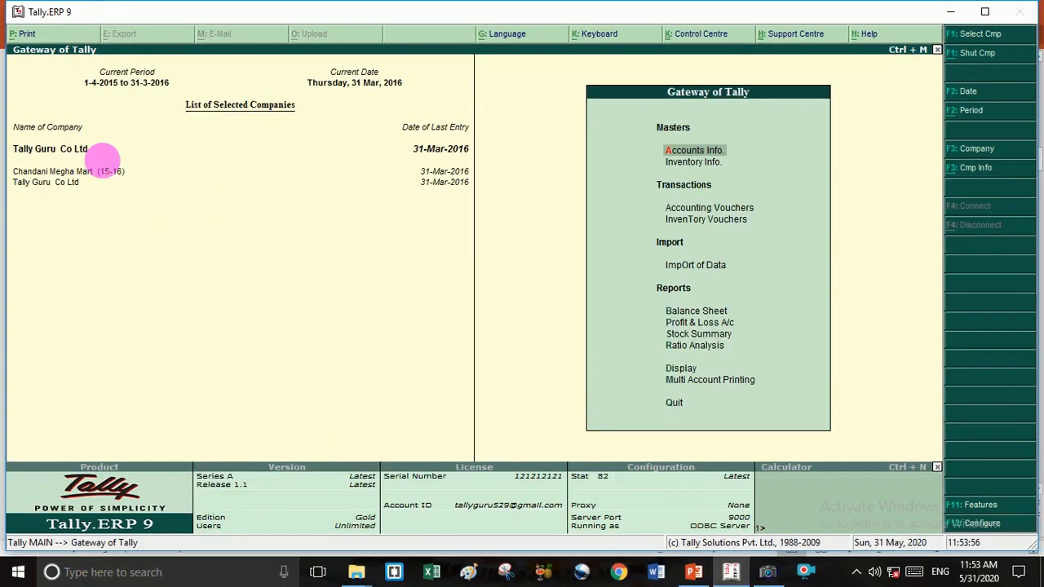
- Briefly enter accounting voucher entry, then return to the Gateway of Tally
key("Down")
key("Down")
key("Return")
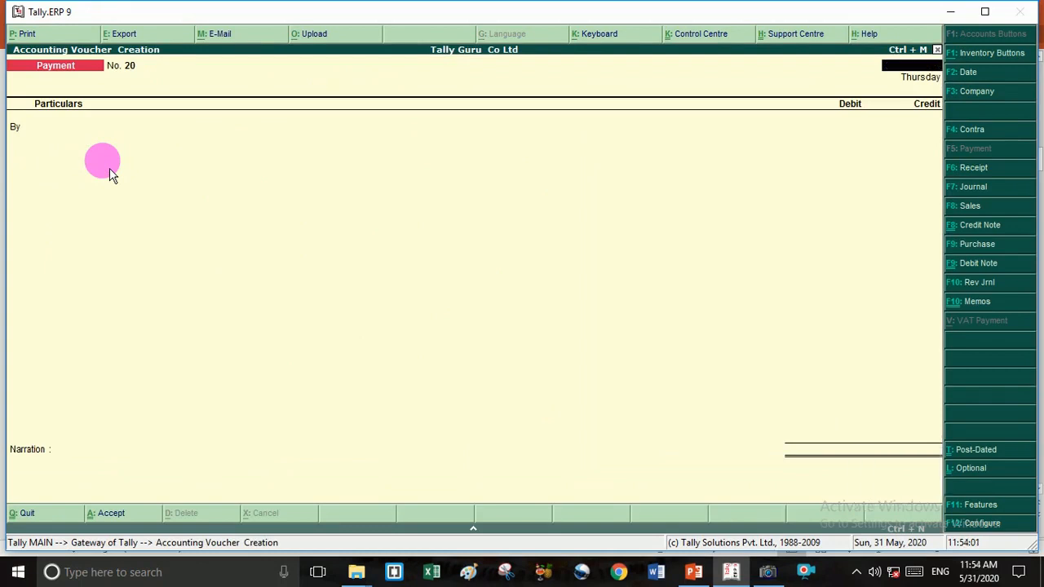
key("Escape")
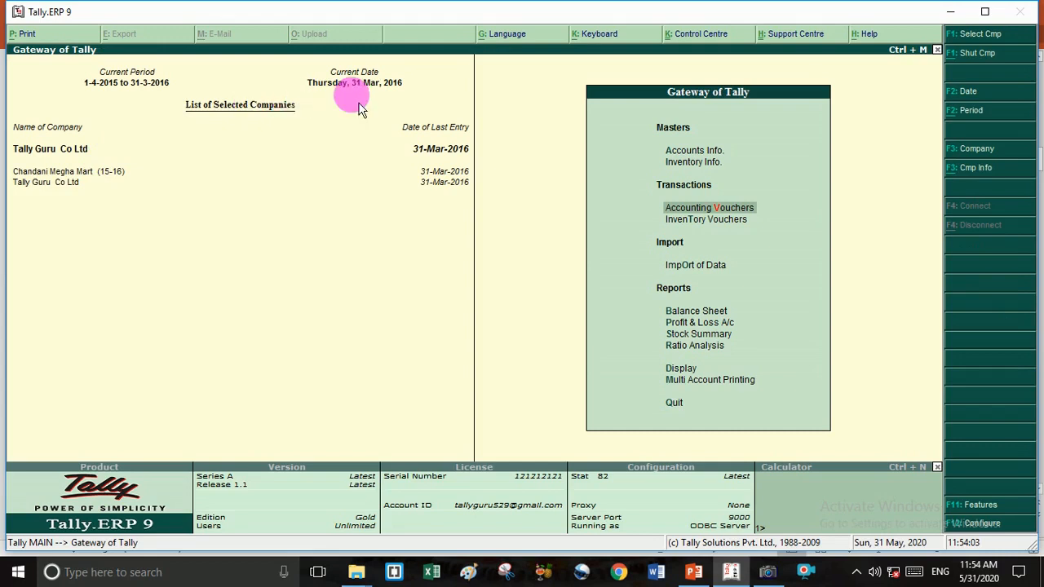
- Reopen payment voucher entry, view earlier Payment voucher No. 19, and exit to the Gateway
key("v")
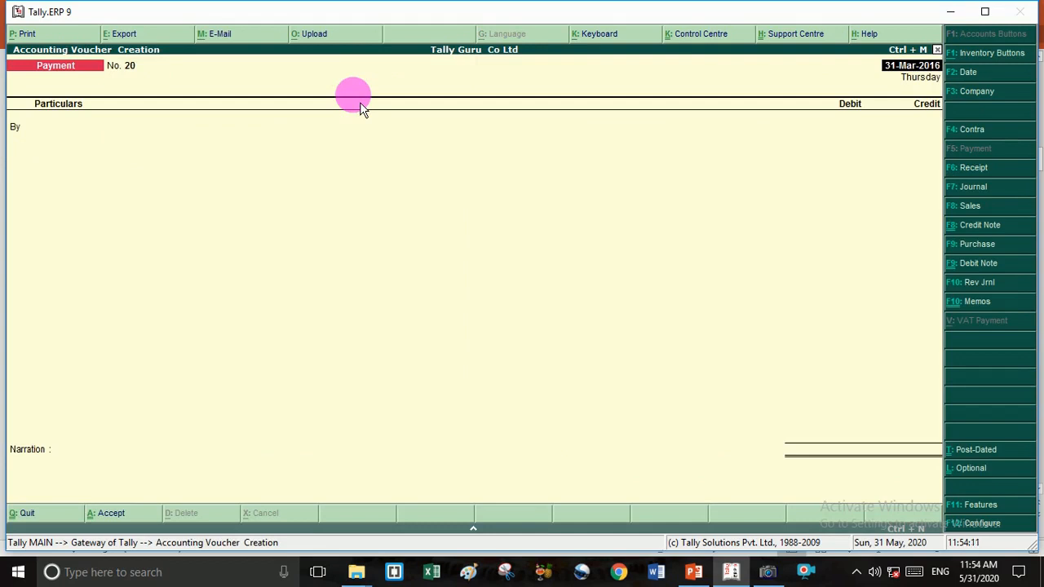
key("Page_Up")
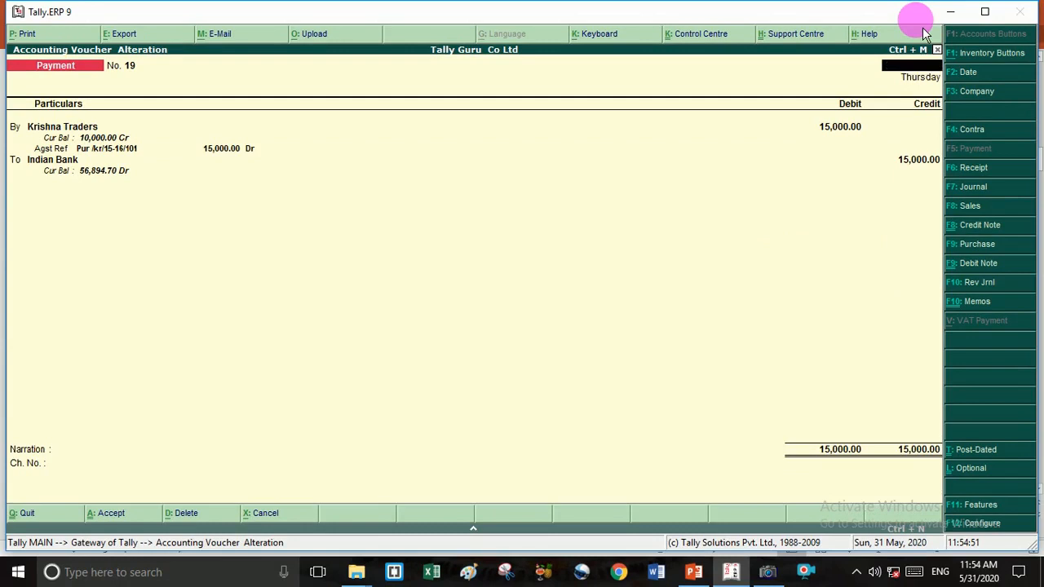
key("Escape")
key("y")
key("Escape")
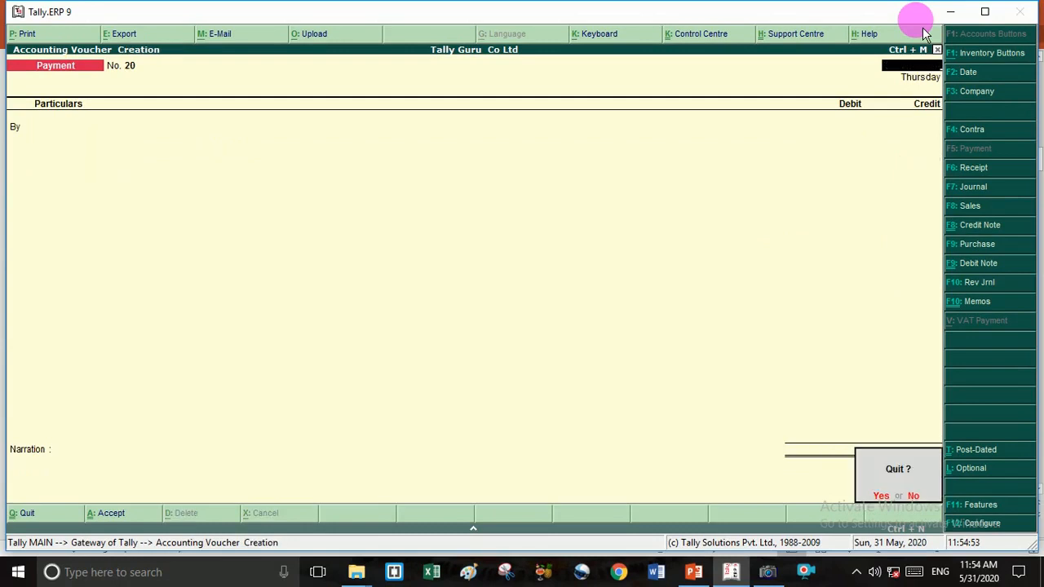
key("y")
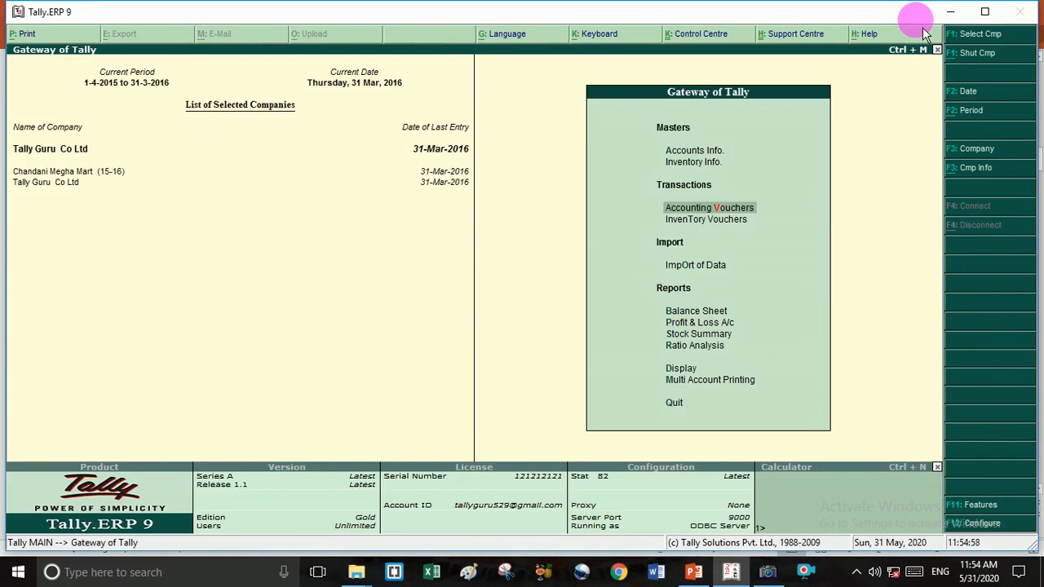
- Change the current date to 1-4-2015
key("F2")
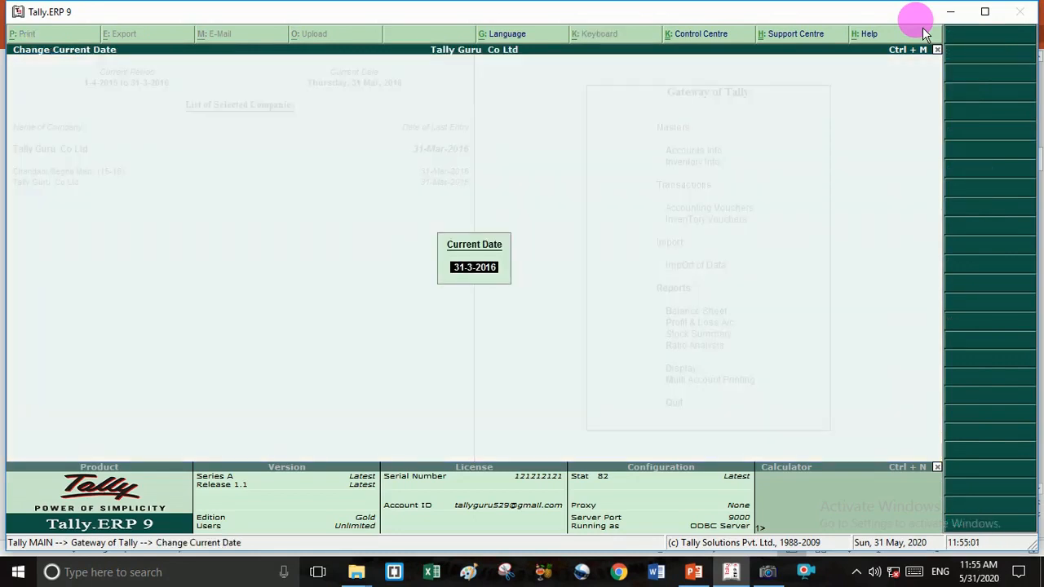
key("BackSpace")
type("1-4-20")
type("15")
key("Return")
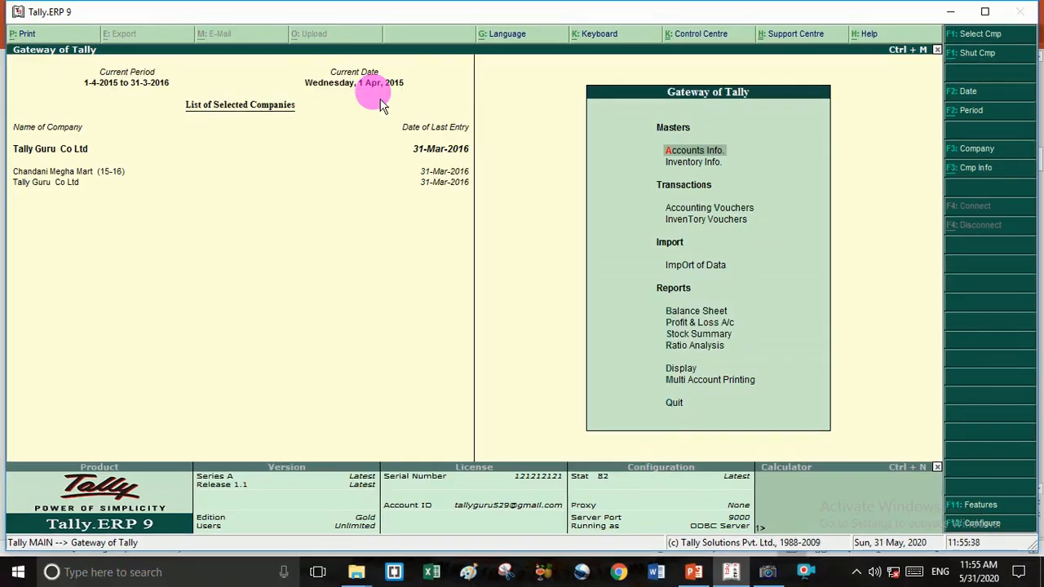
- Page back through Payment, Sales and Receipt vouchers No. 1 in voucher entry
key("Down")
key("Down")
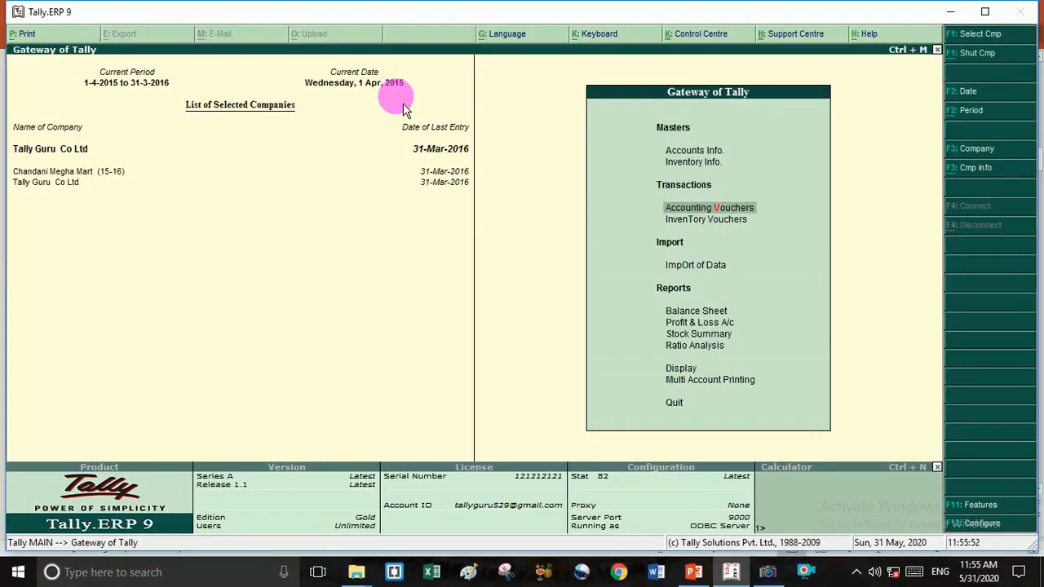
key("Return")
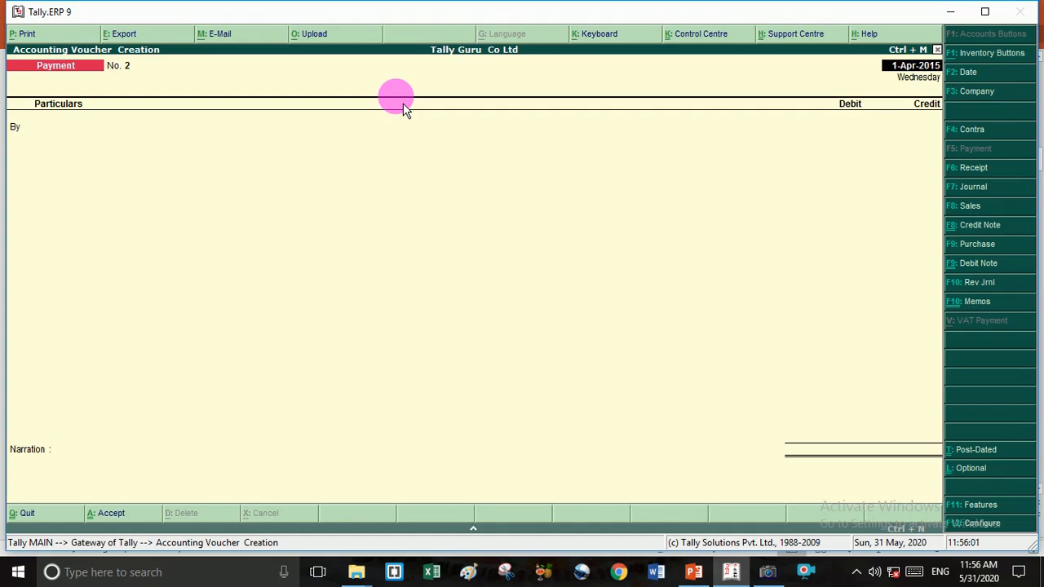
key("Page_Up")
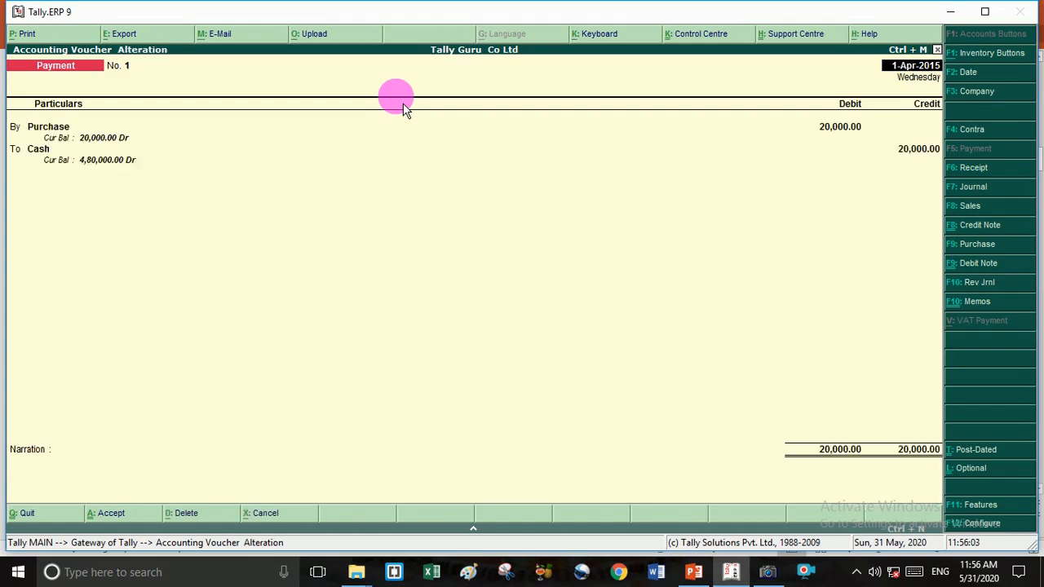
key("Page_Up")
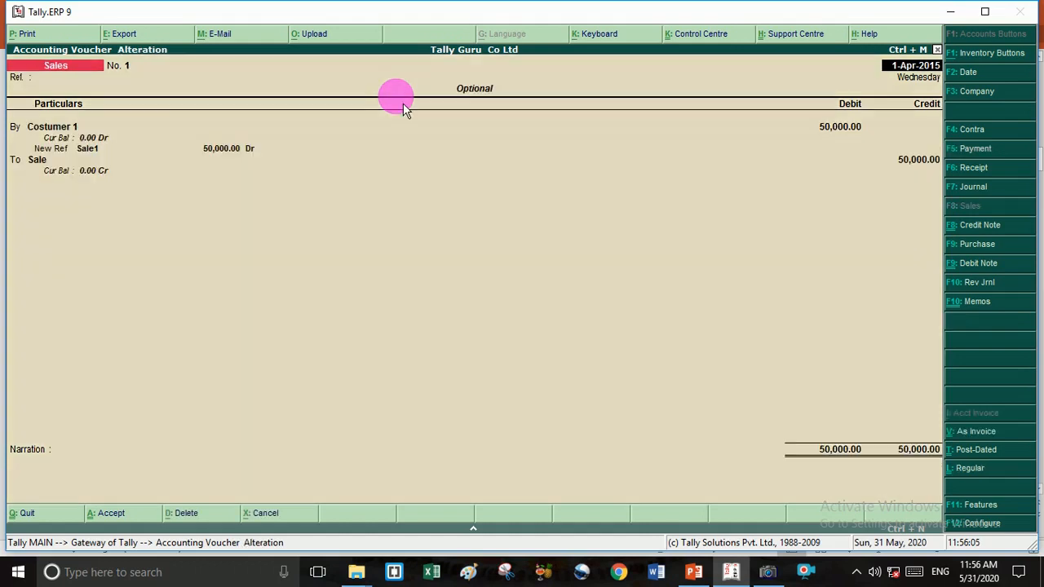
key("Page_Up")
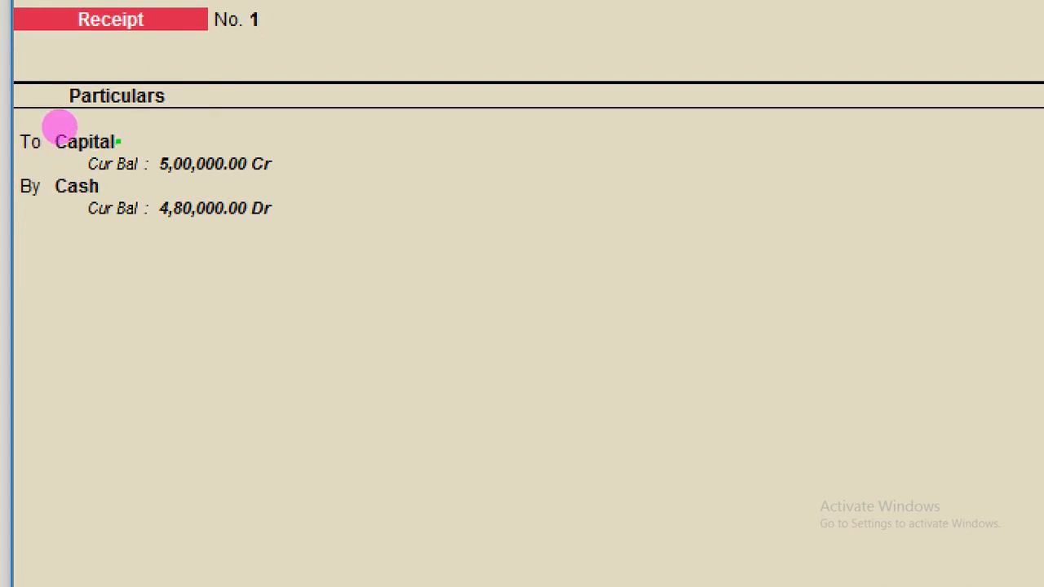
- Accept Receipt voucher No. 1 for 5,00,000 capital in cash and start a new one
mouse_move(128, 197)
left_mouse_down()
mouse_move(291, 170)
mouse_move(338, 126)
mouse_move(161, 149)
left_mouse_up()
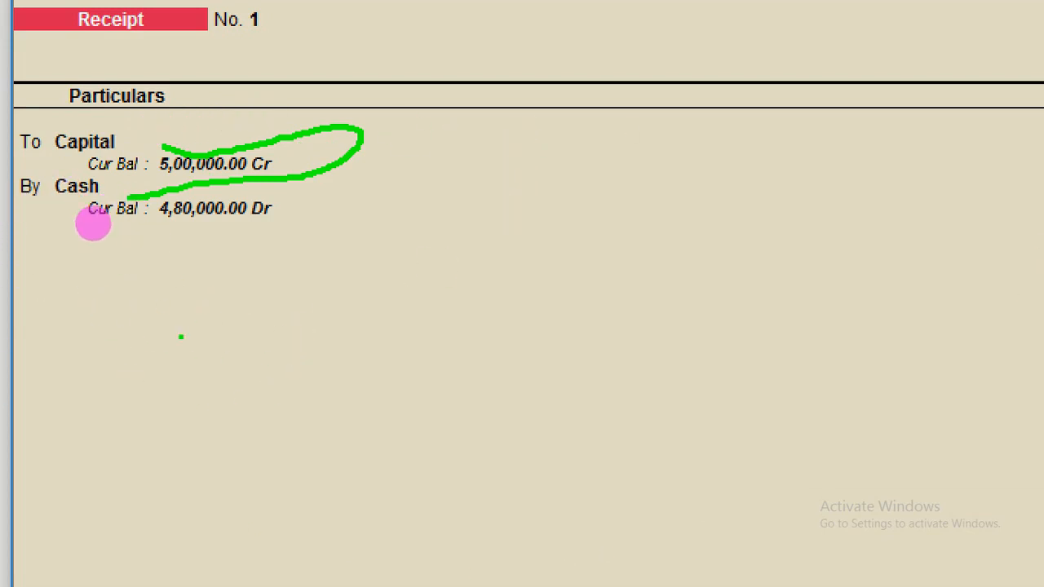
key("Escape")
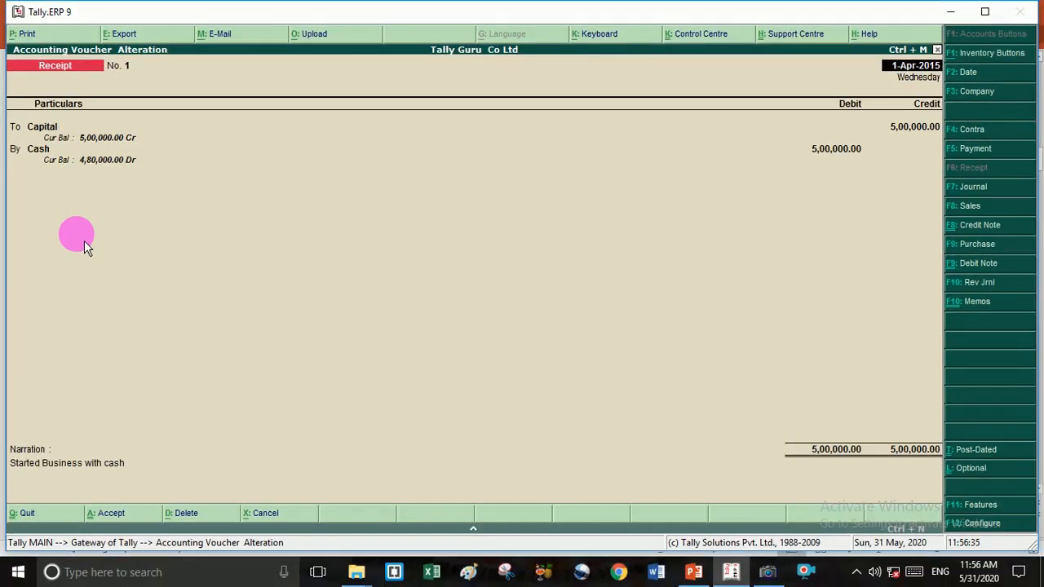
key("ctrl+1")
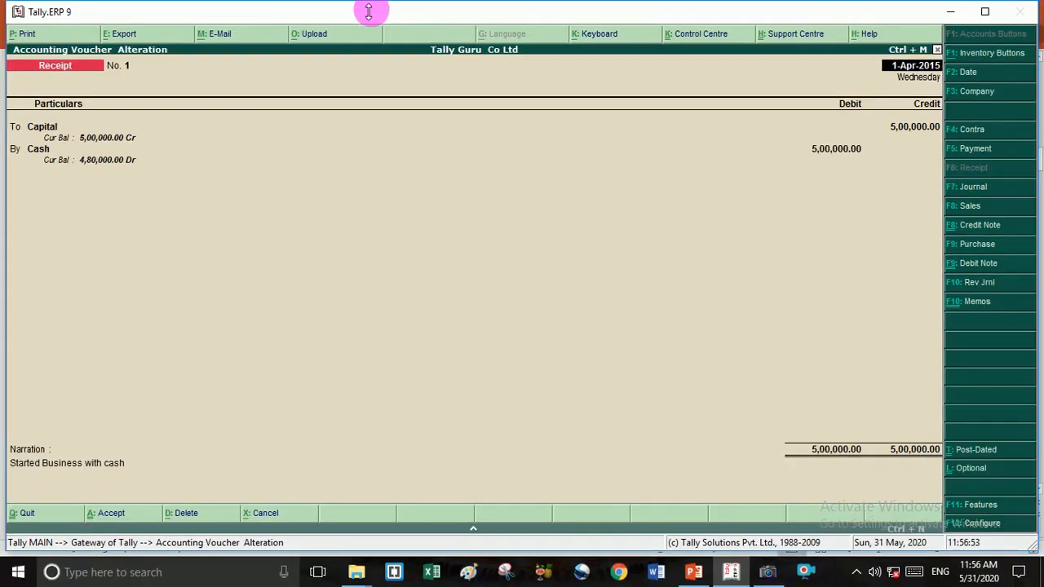
key("ctrl+a")
- Accept Payment voucher No. 1 unchanged, then step back to Sales voucher No. 1 for 50,000
key("Page_Up")
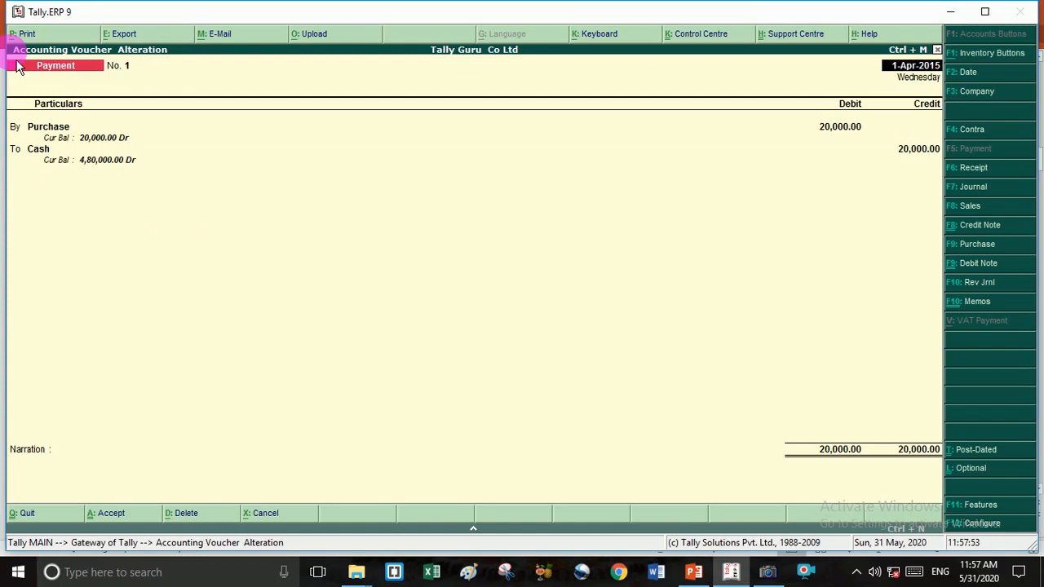
key("ctrl+a")
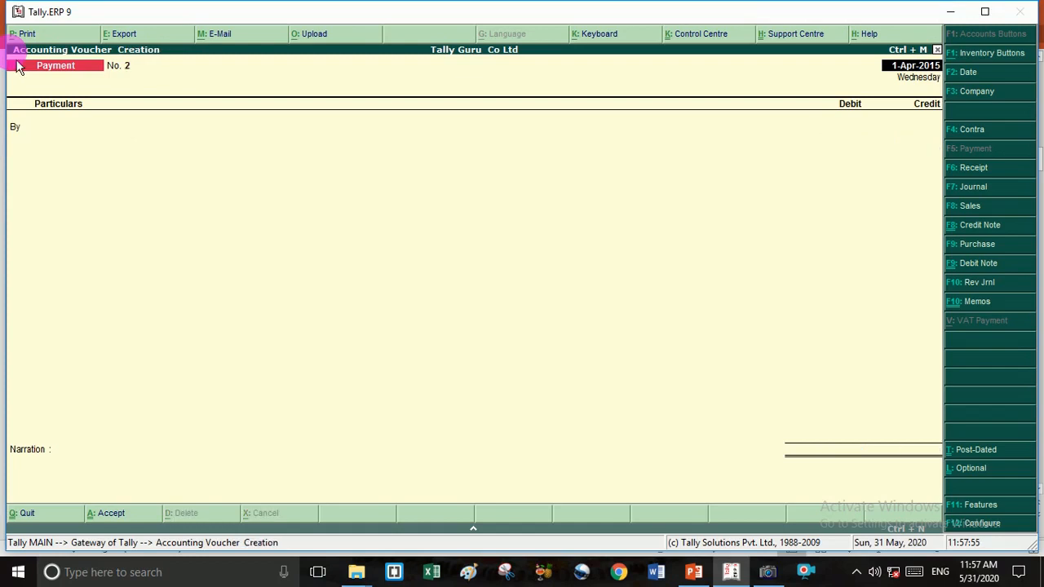
key("Page_Up")
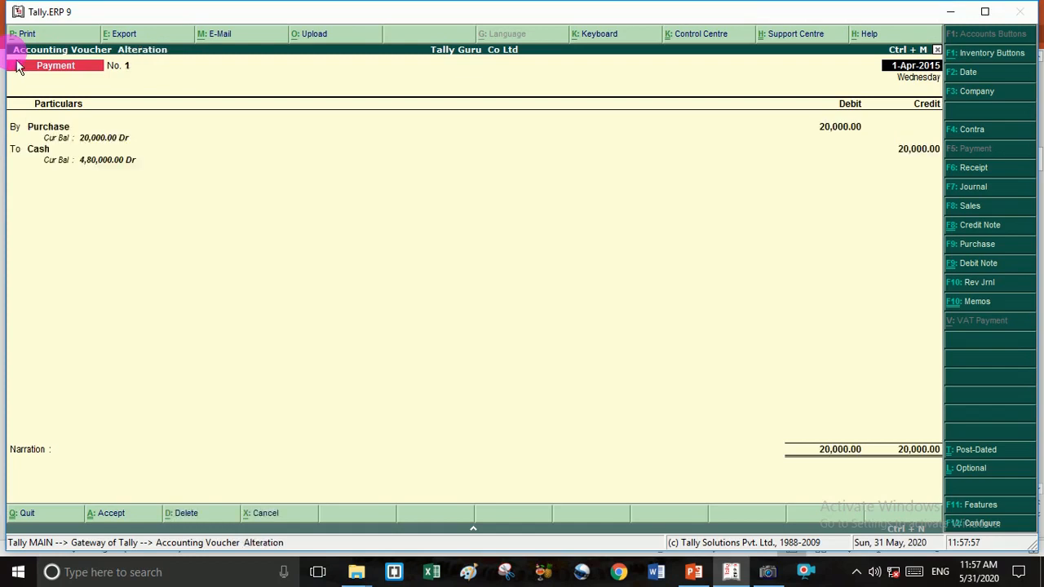
key("Page_Up")
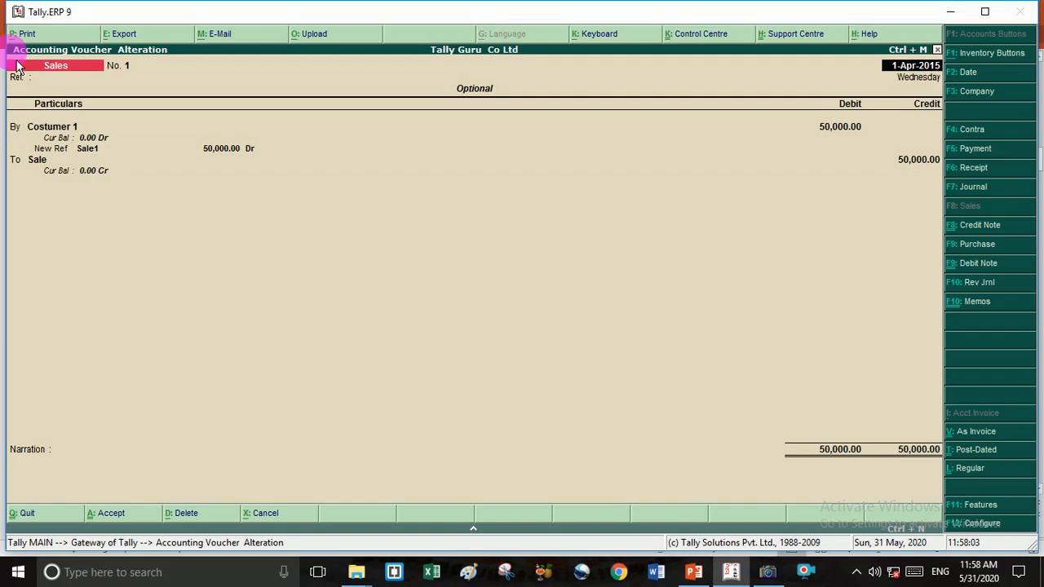
- Quit the Sales voucher, accept date 2-4-2015, and bring up the 1,00,000 Contra voucher No. 1
key("Escape")
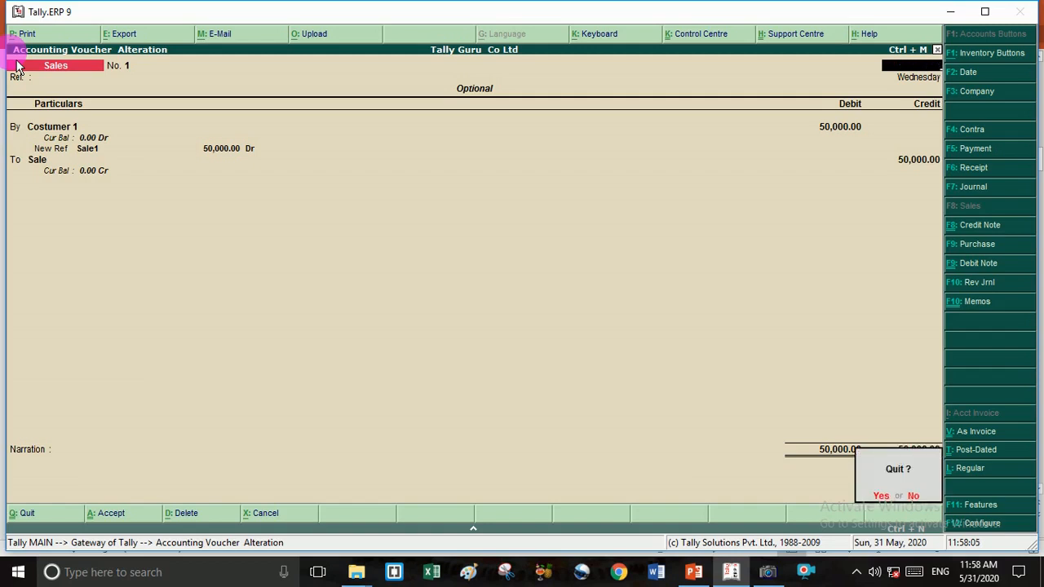
key("y")
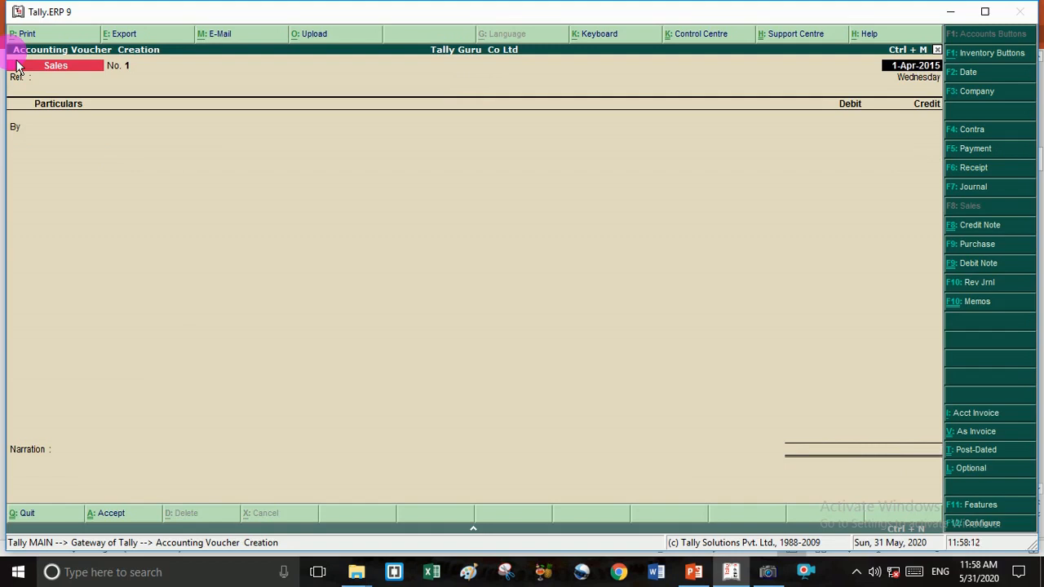
key("F2")
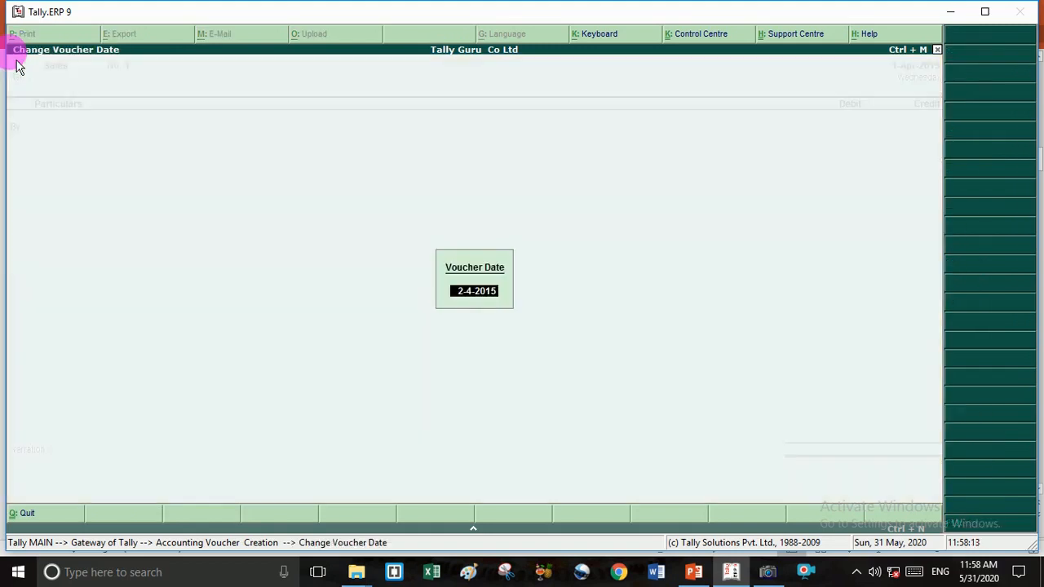
key("Return")
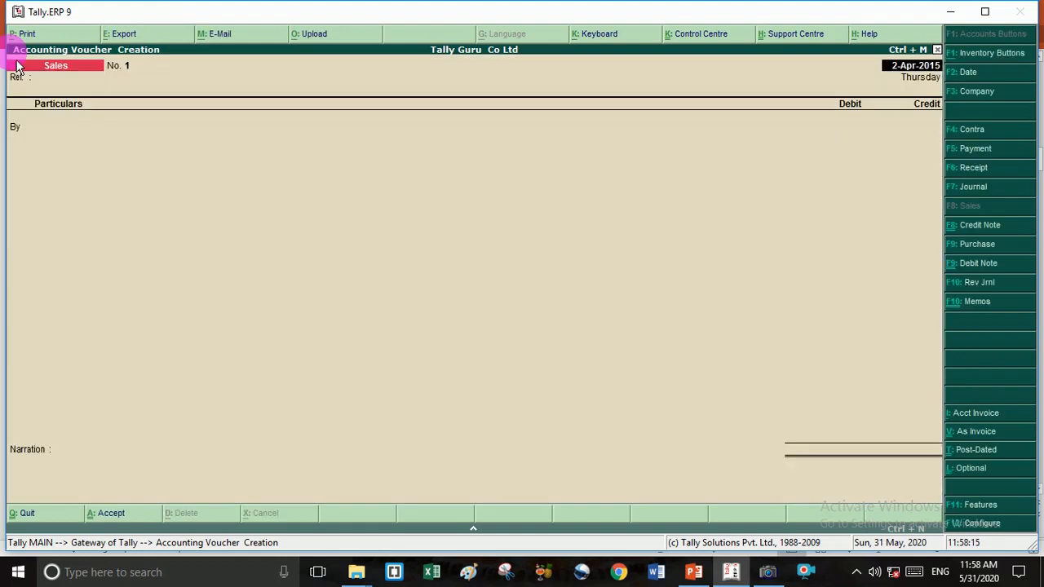
key("Escape")
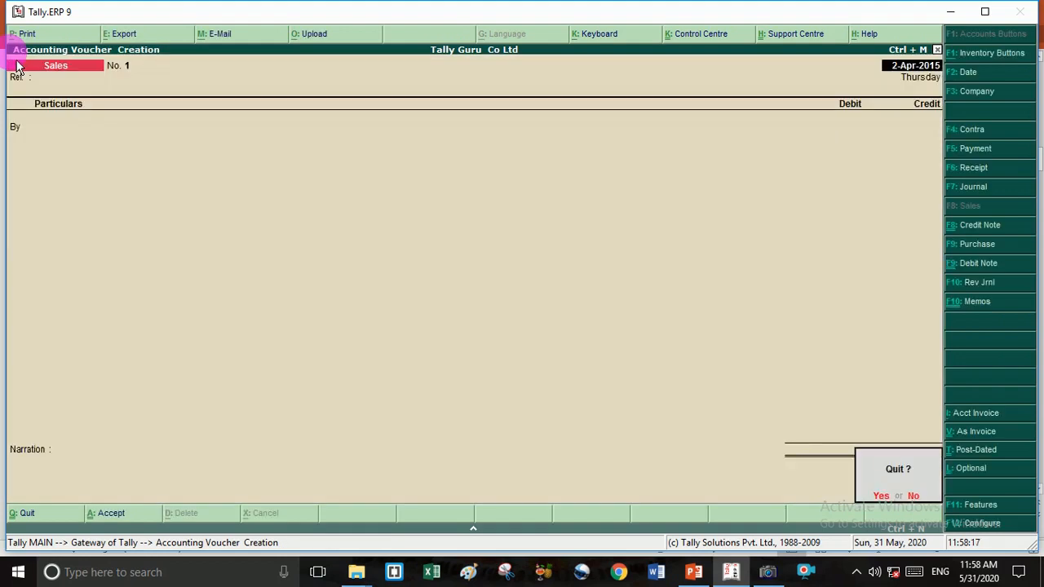
key("y")
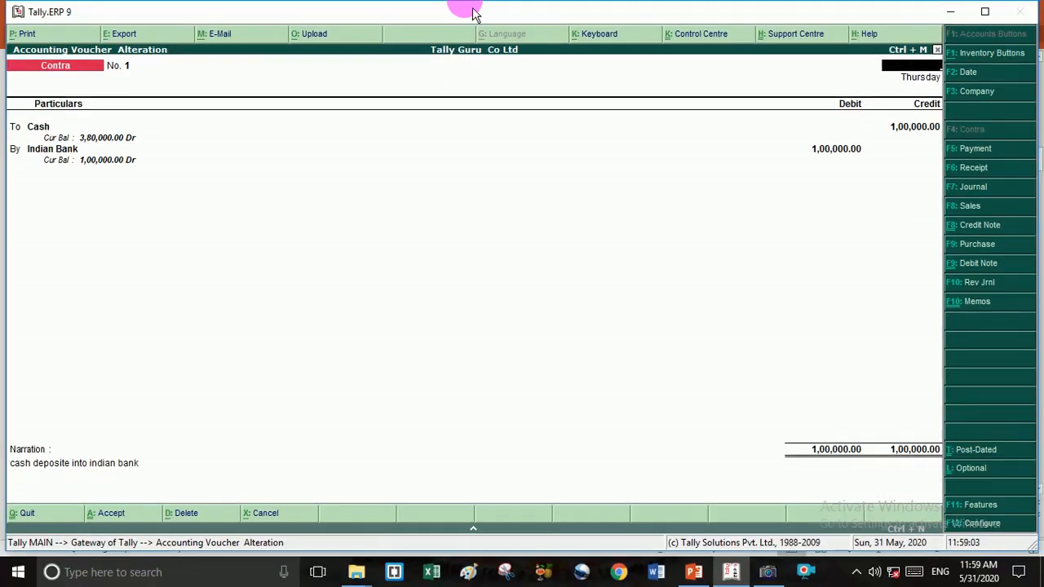
- Leave the Contra voucher, set the date to 28-Apr-2015, and reach 16,000 Payment voucher No. 7
key("Escape")
key("y")
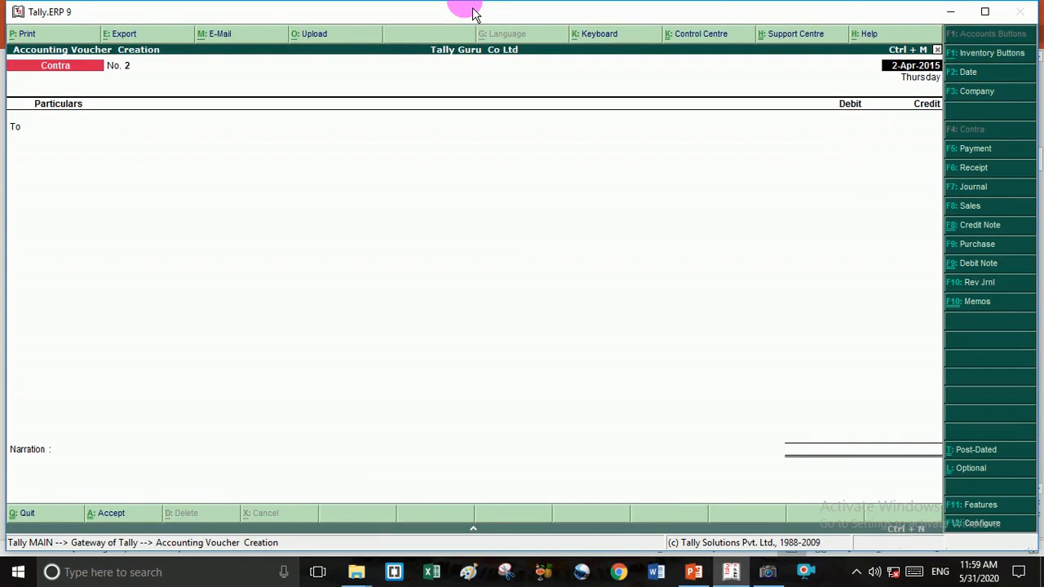
key("F2")
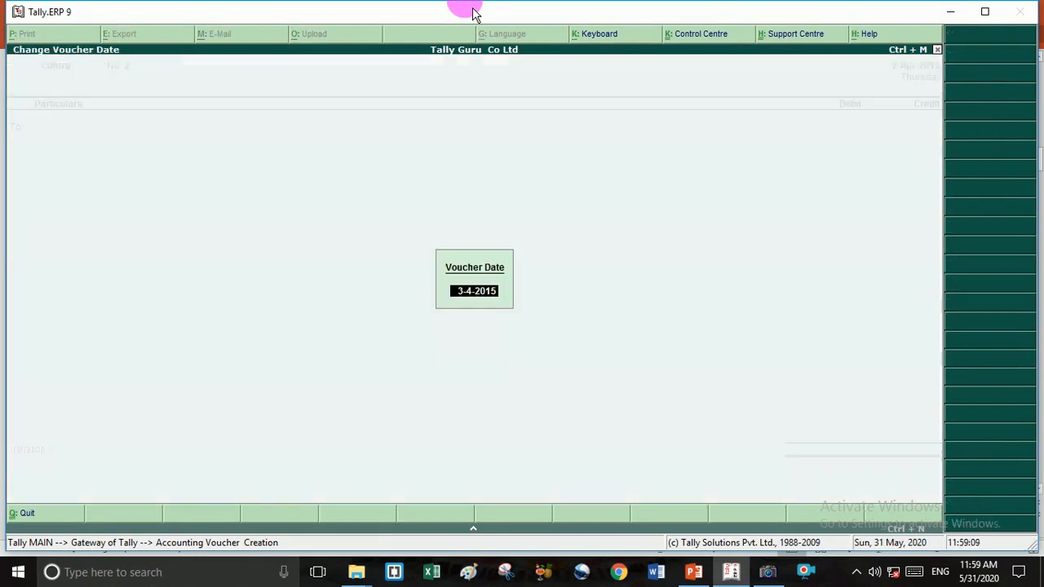
type("25")
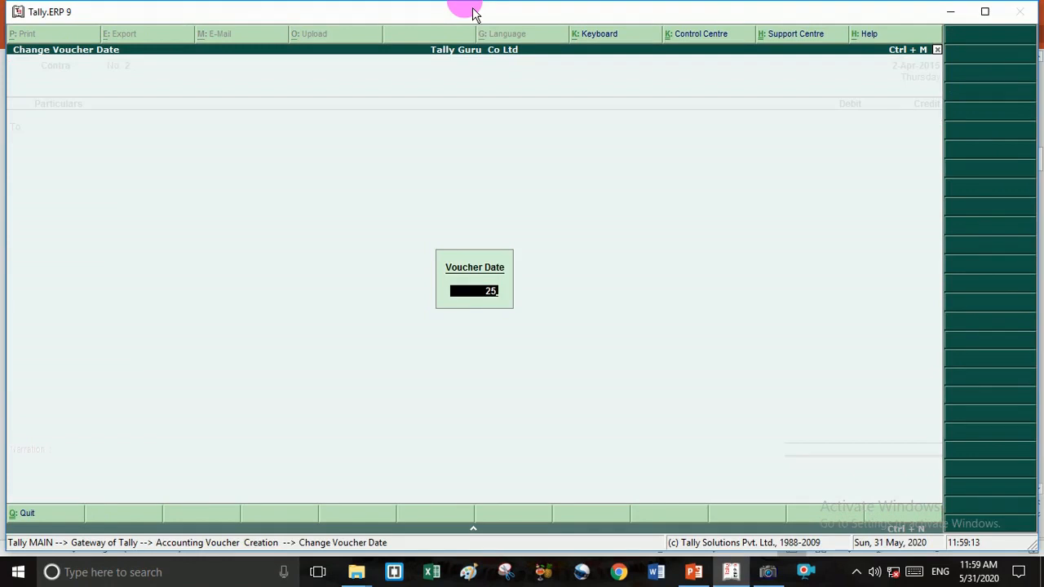
key("BackSpace")
key("BackSpace")
type("28")
key("Return")
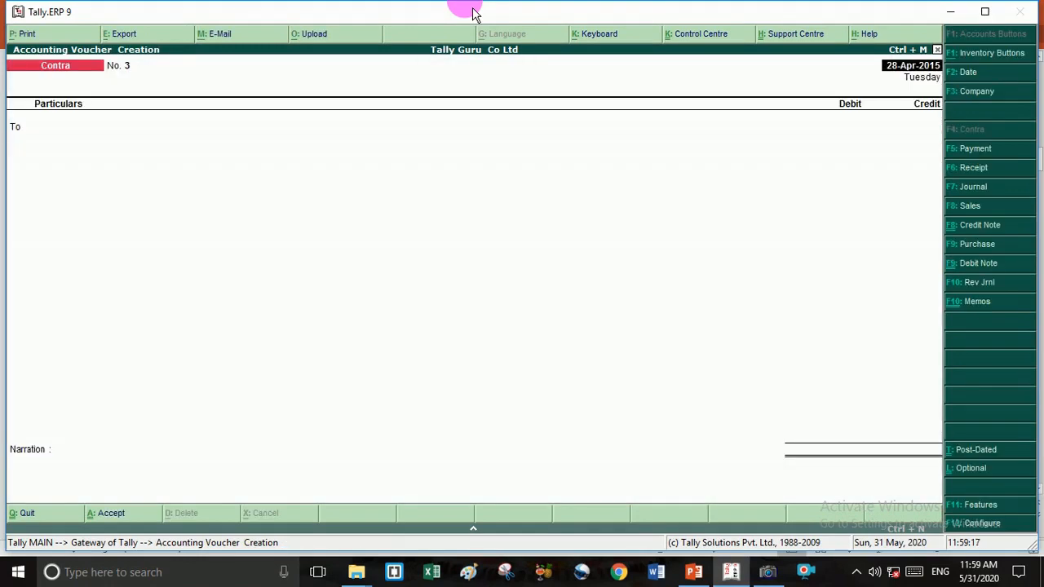
key("Escape")
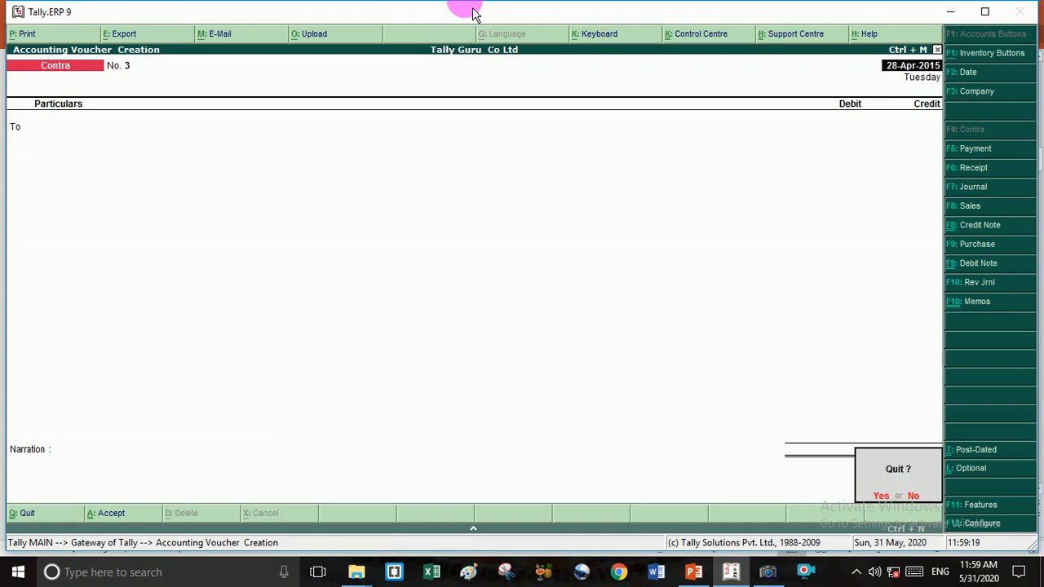
key("y")
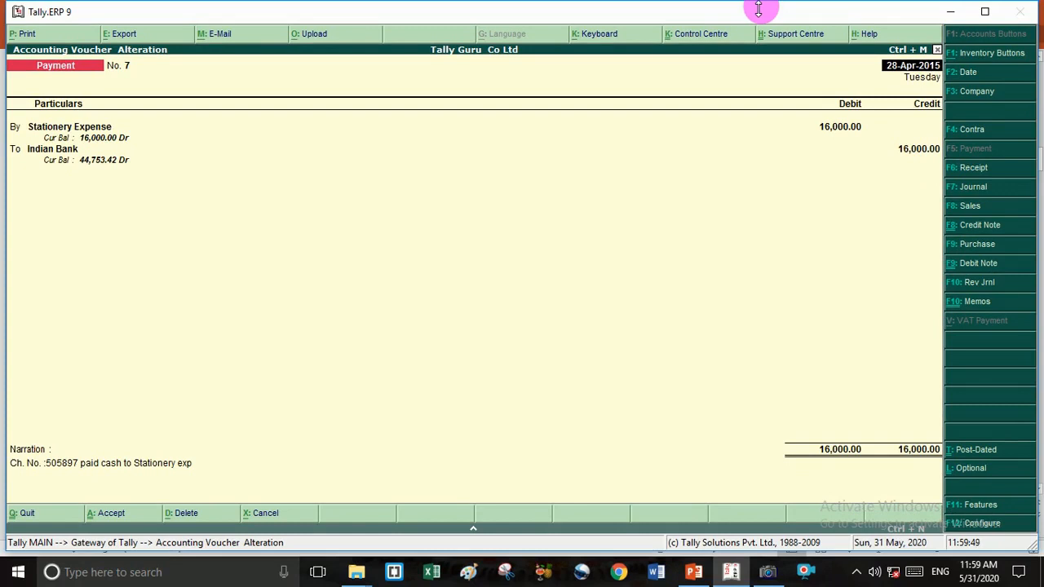
- Replace the suggested 29-4-2015 with 1-8-15, showing stationery Payment voucher No. 13
key("F2")
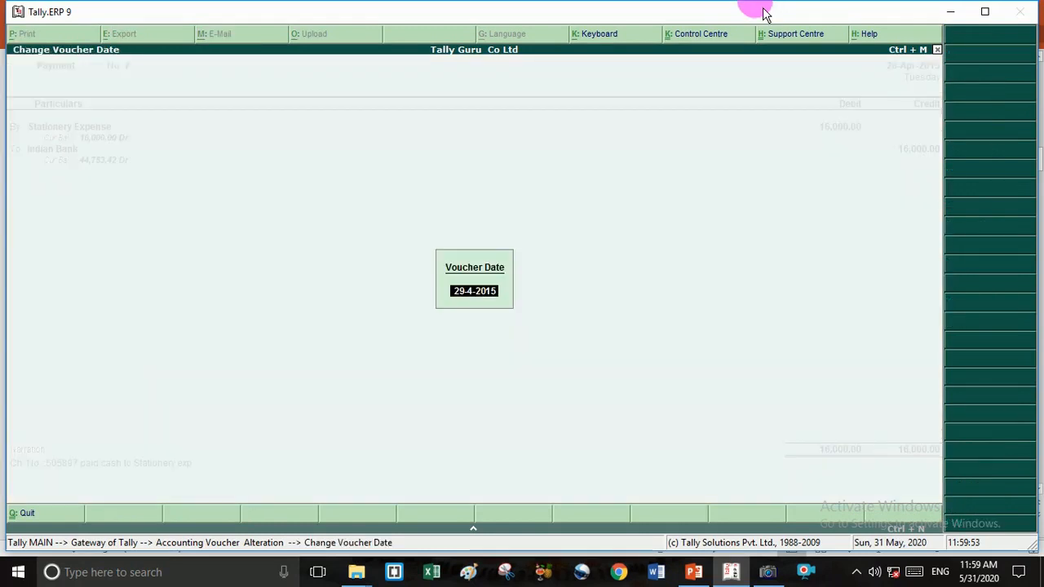
key("BackSpace")
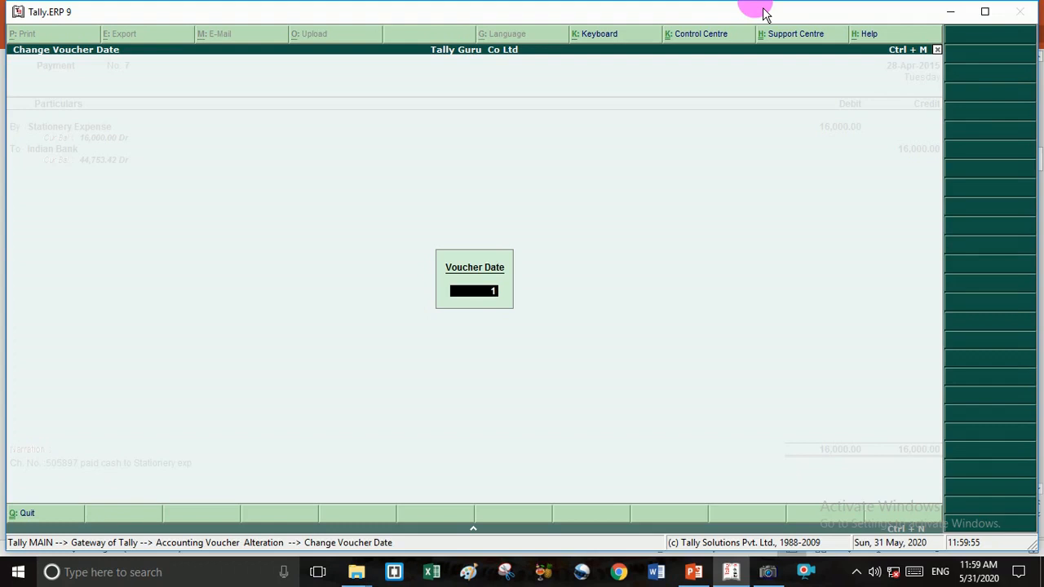
type("1-8-15")
key("Return")
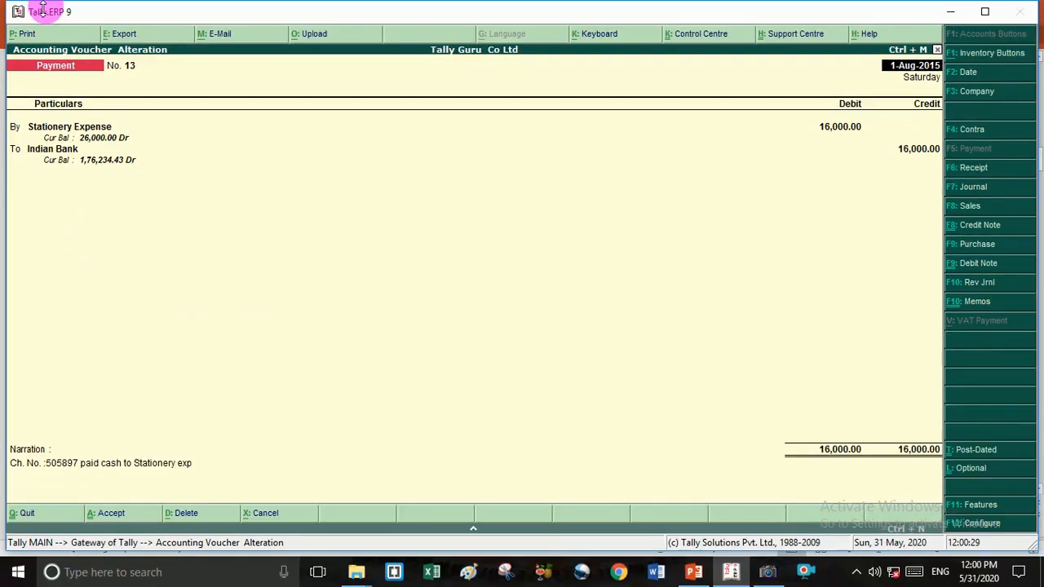
- Replace the suggested date 2-8-2015 with 31-3-16
key("F2")
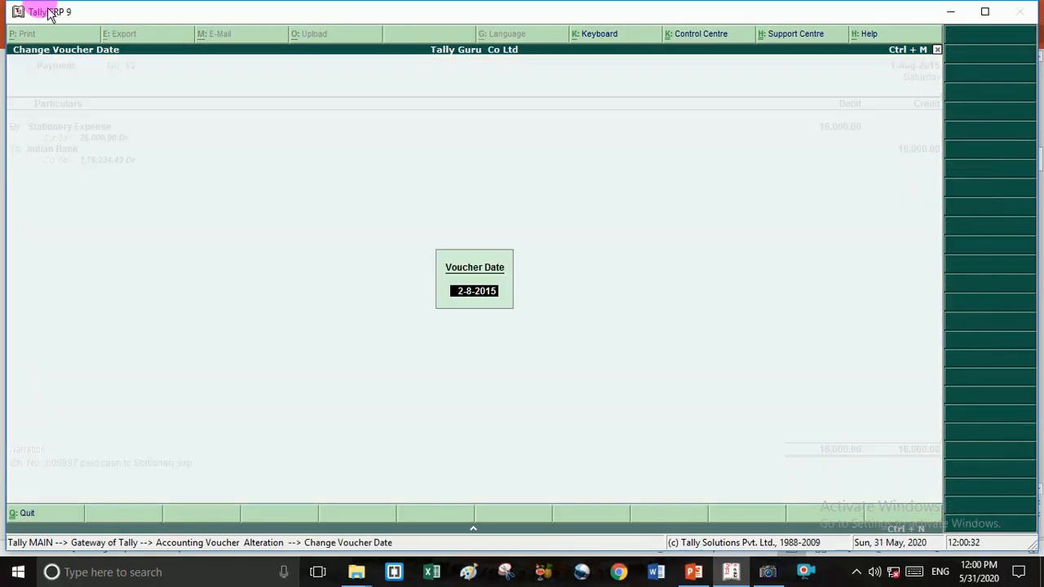
key("BackSpace")
type("31-3-16")
key("Return")
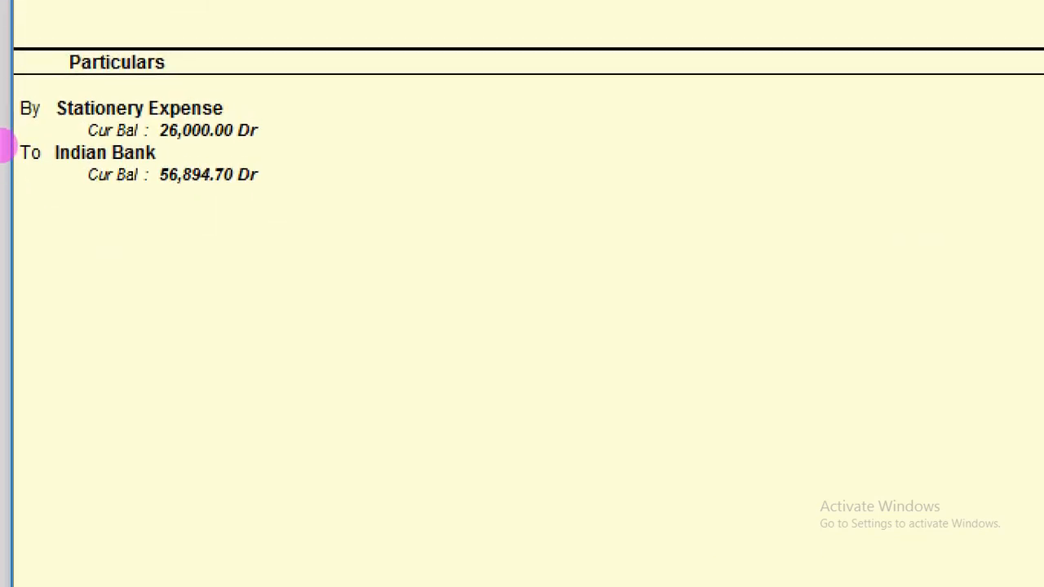
- Quit the voucher alteration and the blank payment voucher, returning to the Gateway of Tally
key("Escape")
key("y")
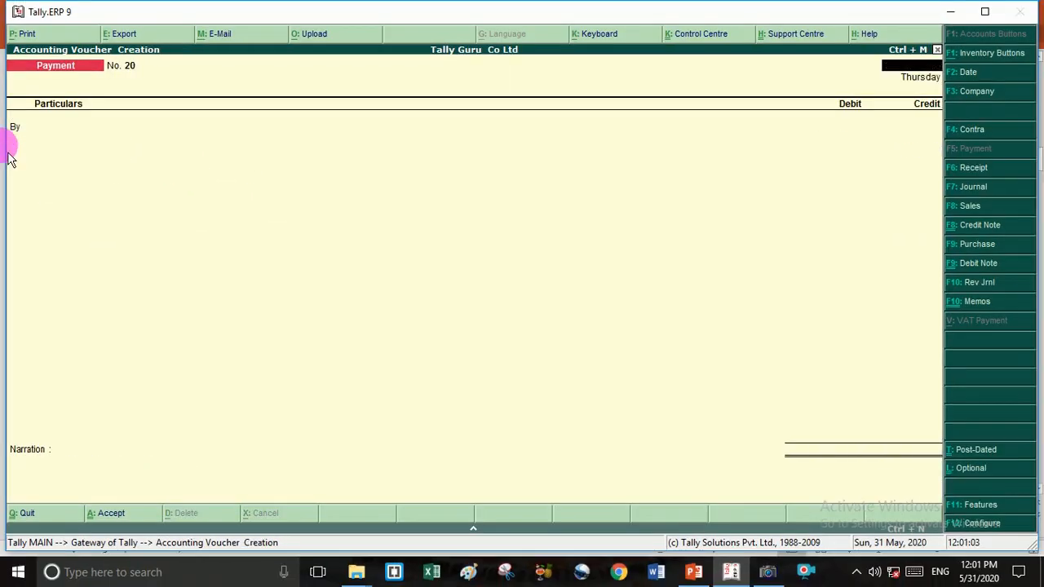
key("Escape")
key("y")
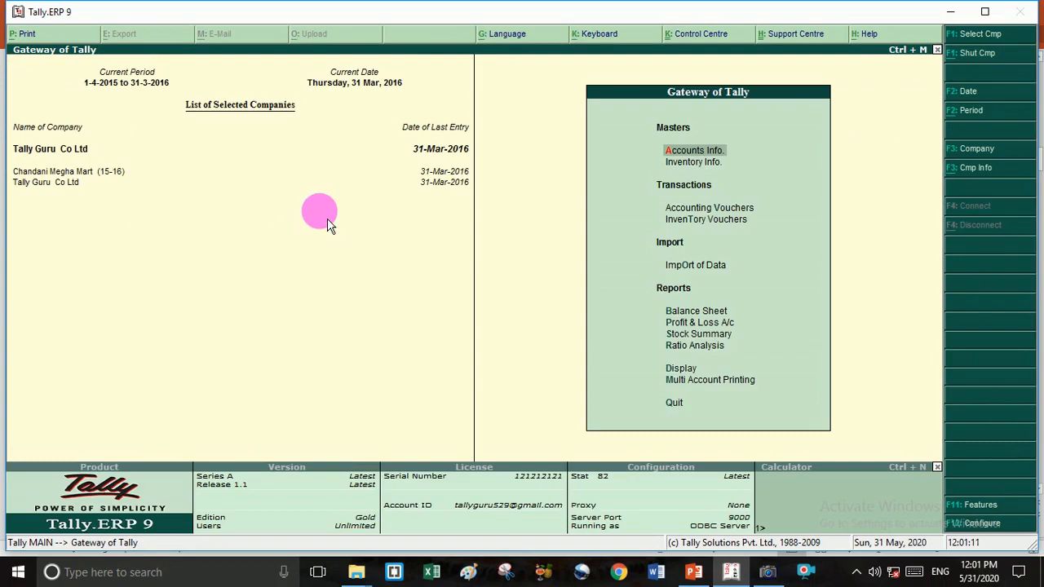
- Go to Display and bring up the Day Book for 31-Mar-2016
key("Down")
key("Down")
key("Down")
key("Down")
key("Down")
key("Down")
key("Down")
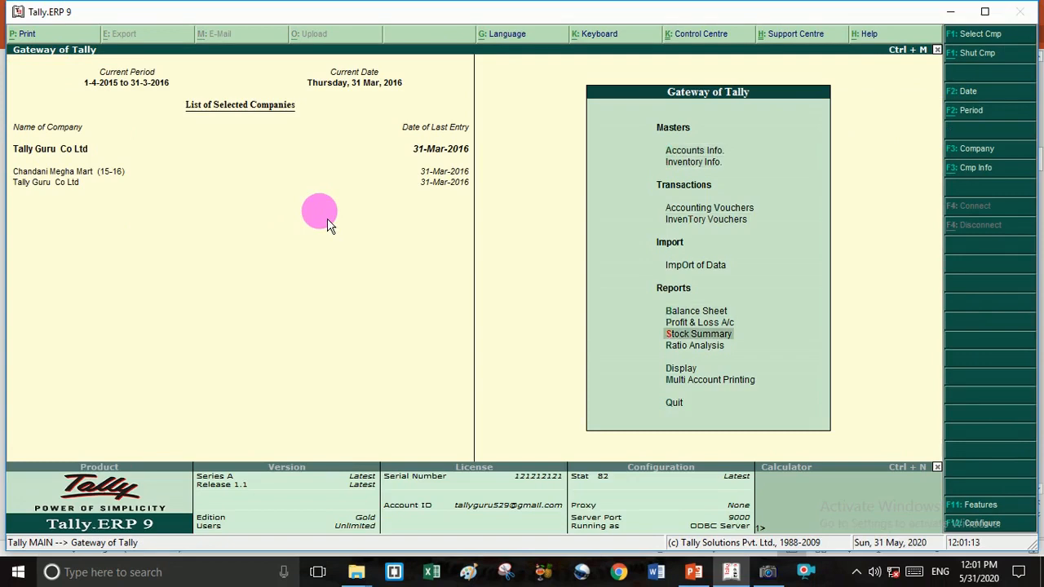
key("Down")
key("Down")
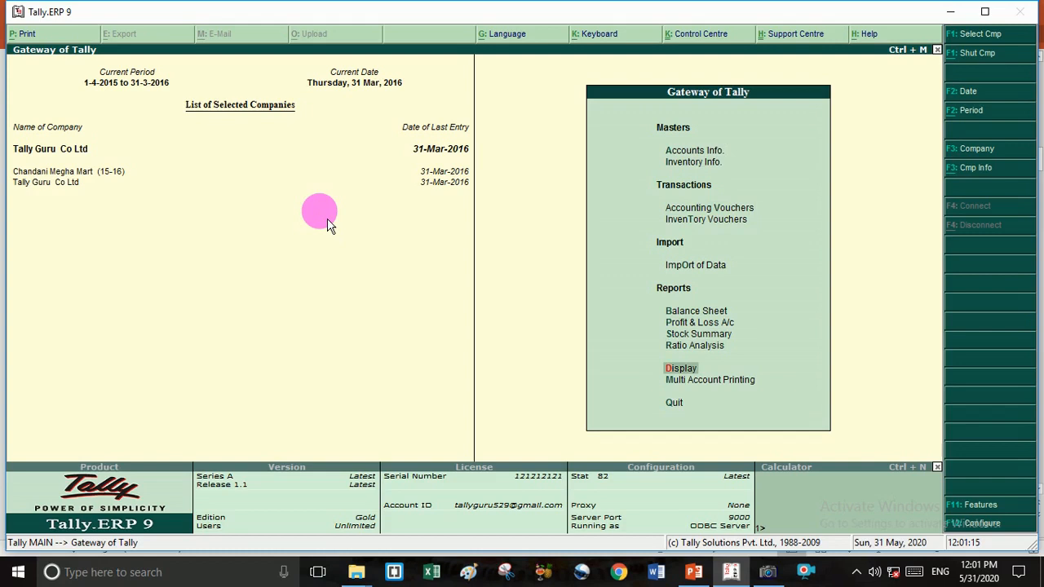
key("Return")
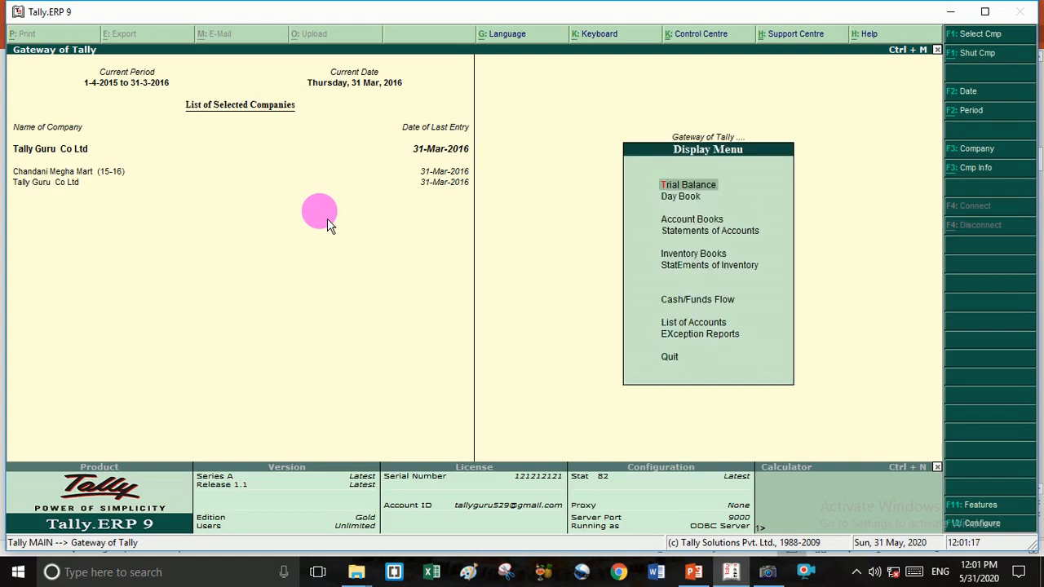
key("Down")
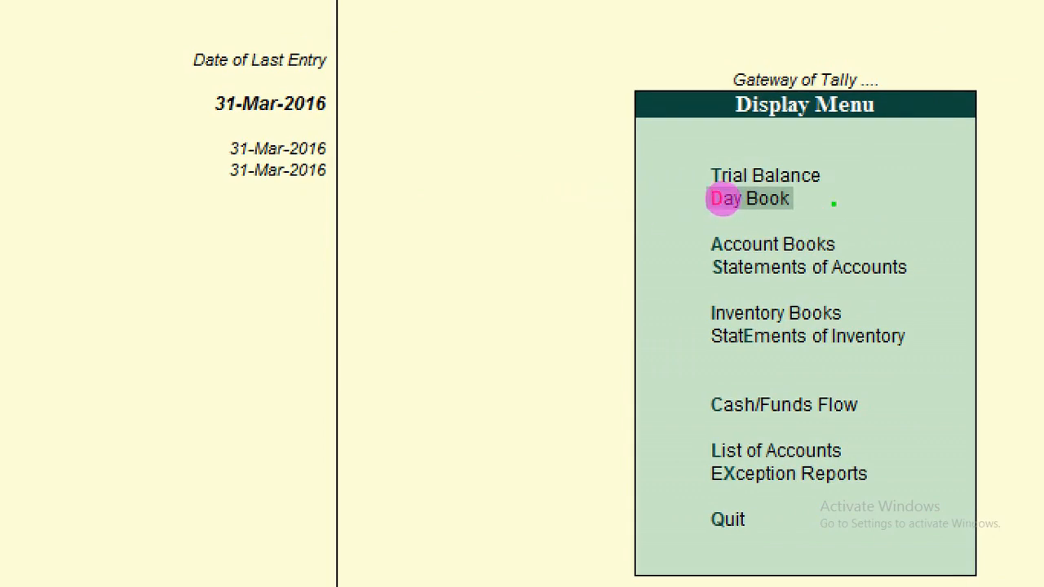
left_click_drag(848, 193, 974, 172)
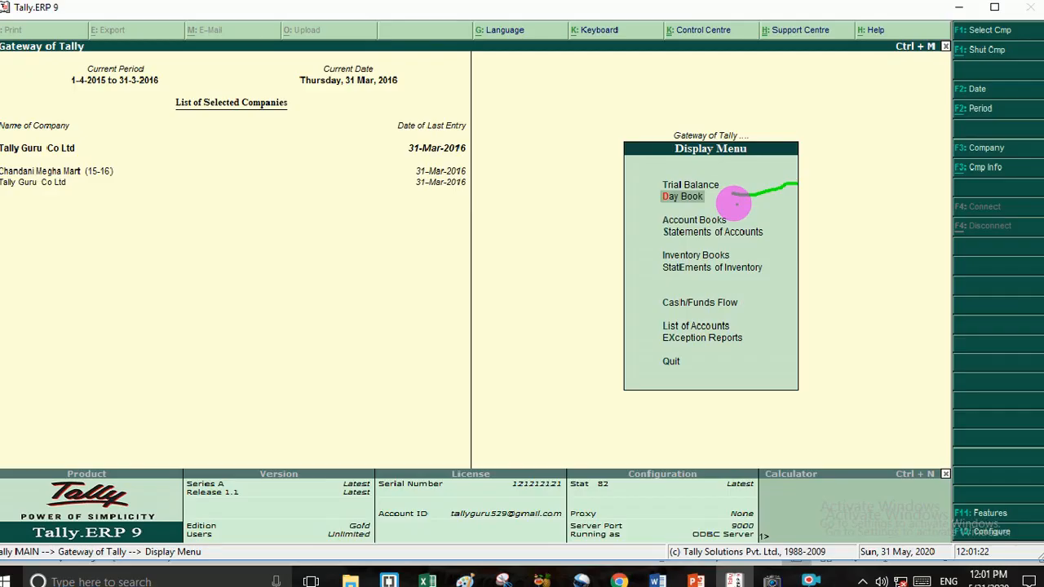
key("Escape")
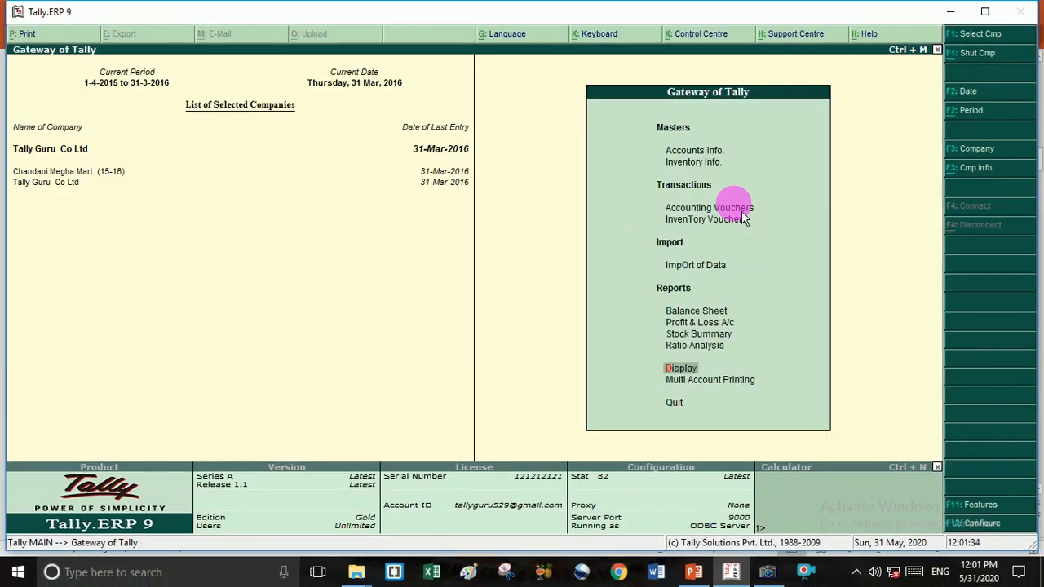
key("Return")
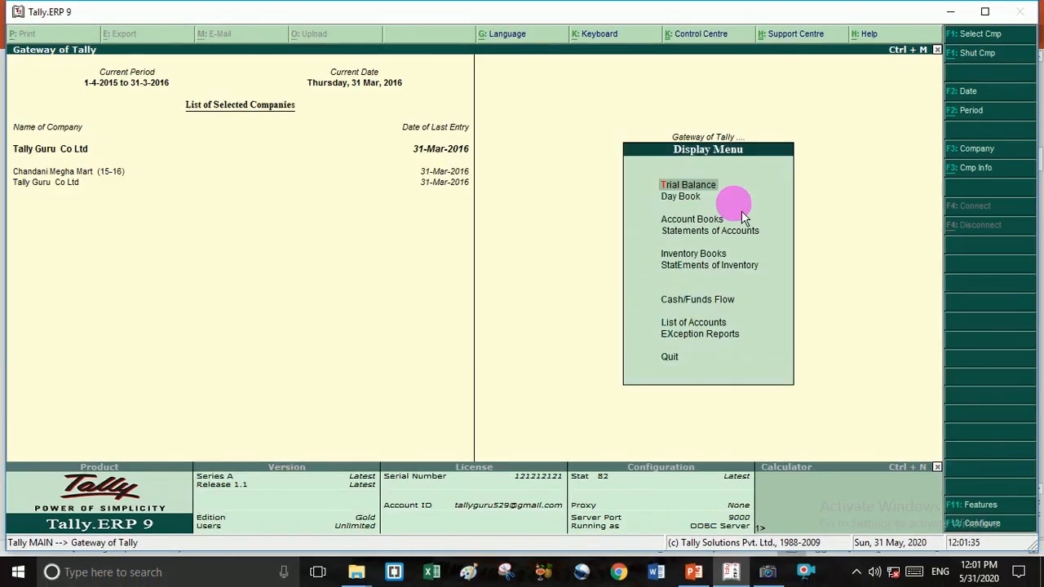
key("Down")
key("Return")
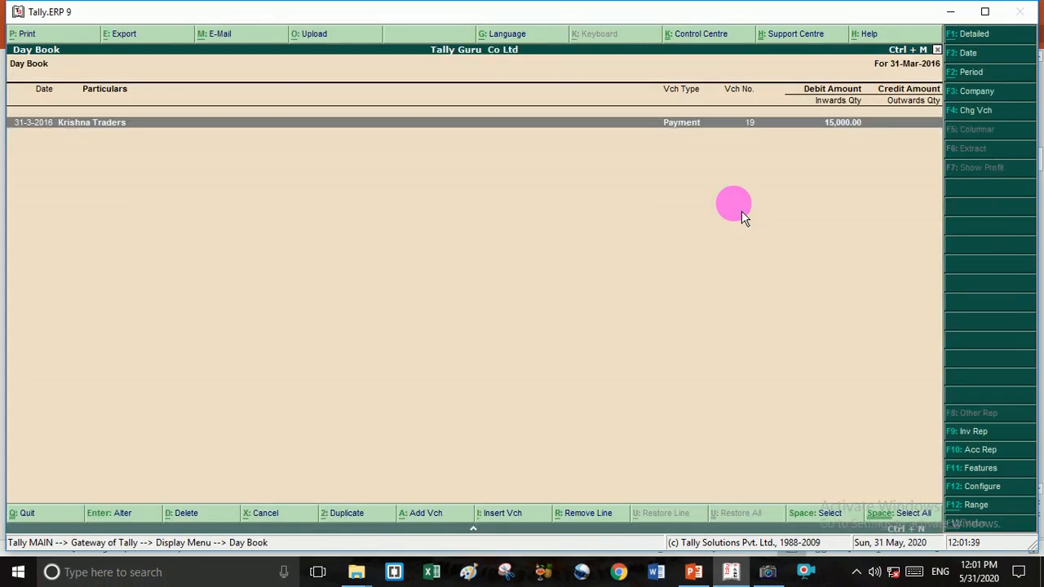
- Review Krishna Traders Payment voucher 19 for 15,000, then return to the Day Book unchanged
key("Return")
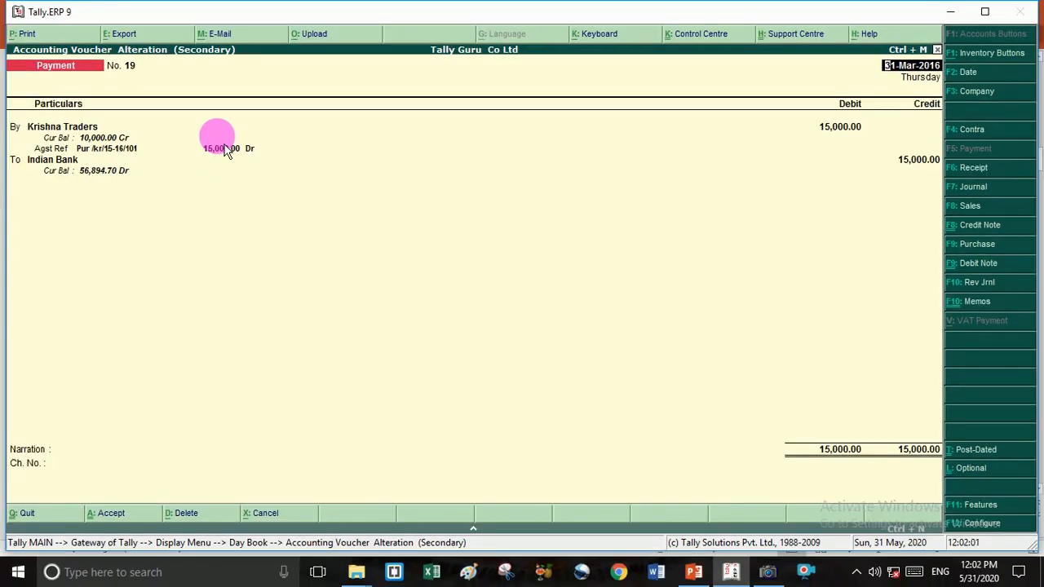
key("Escape")
key("y")
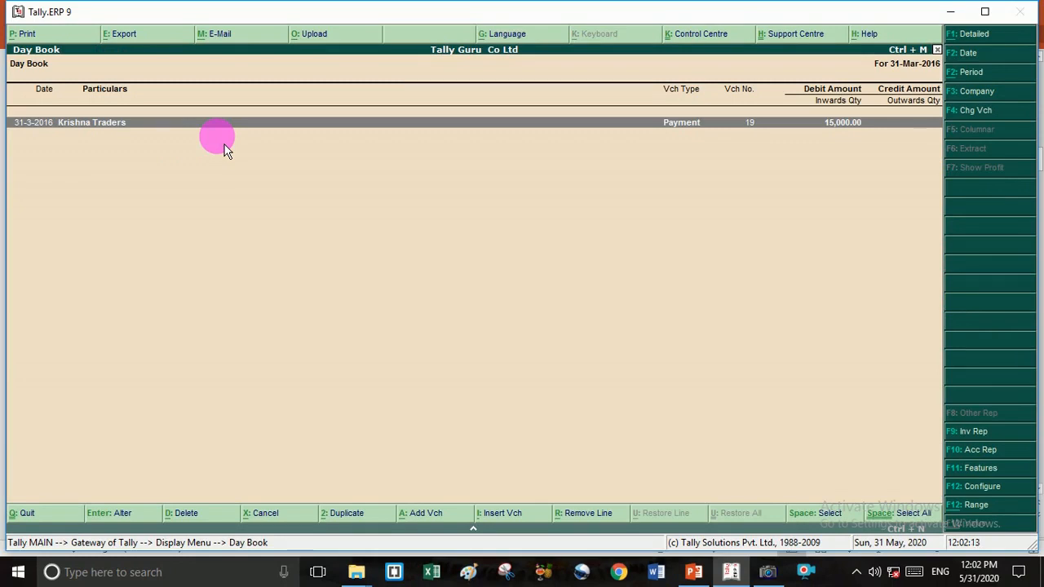
- Set the Day Book period from 1-4-2015 to 31-3-2016
key("alt+F2")
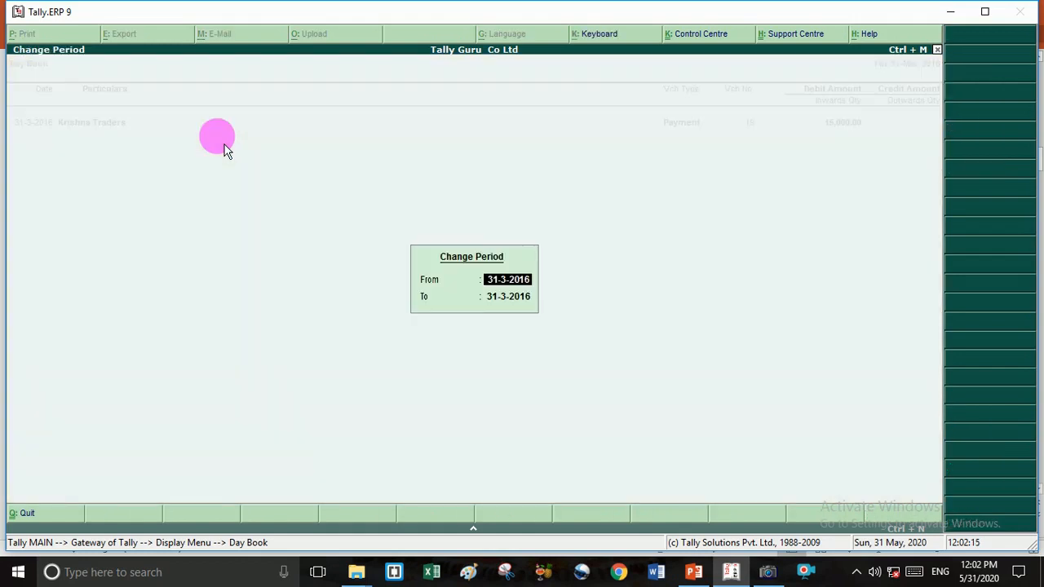
type("1-4")
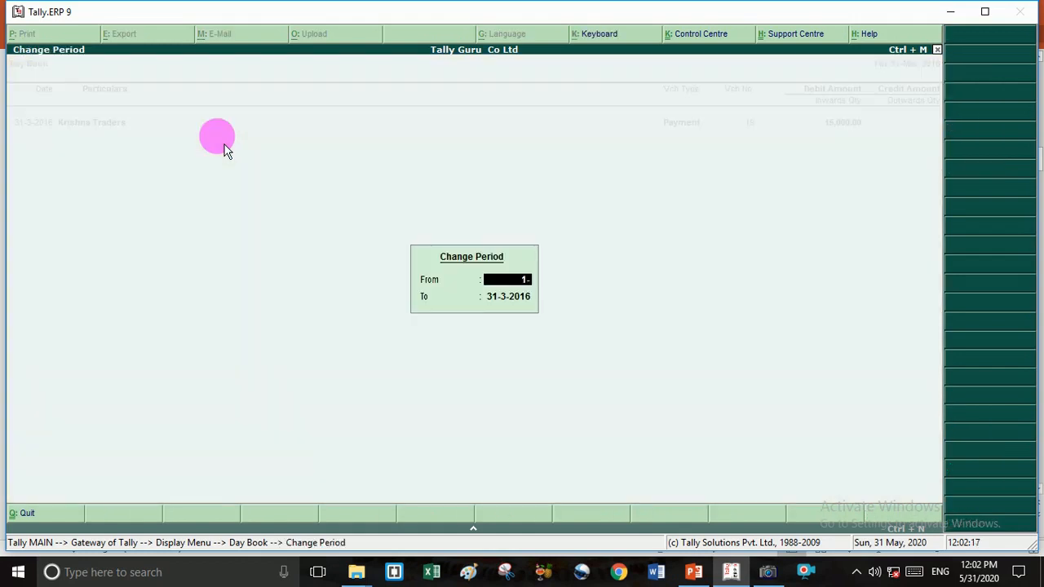
type("-15")
key("Return")
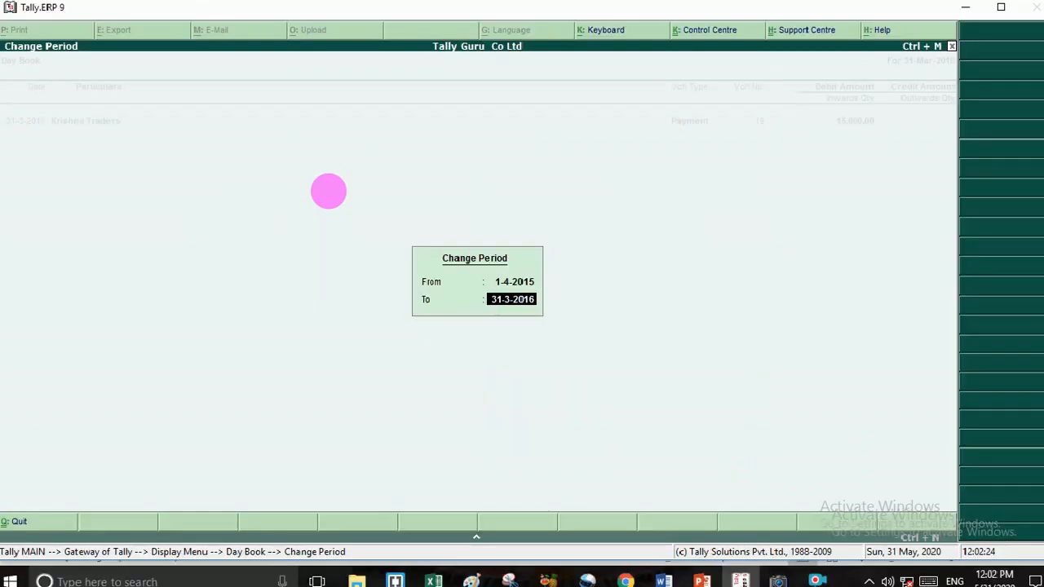
key("Return")
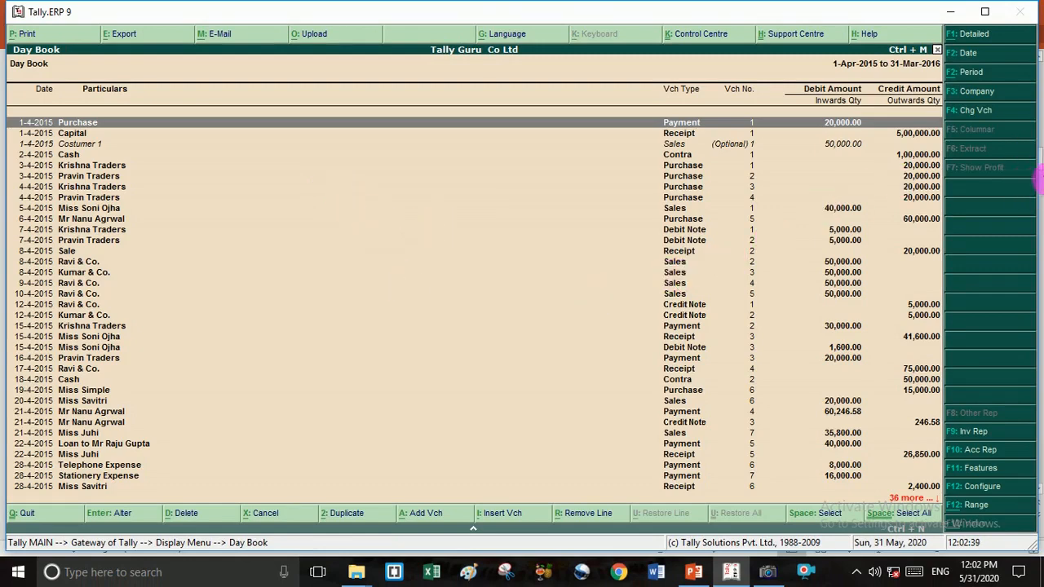
- Browse the year's vouchers down to 31-3-2016 and back to the first one
key("Down")
key("Down")
key("Down")
key("Down")
key("Down")
key("Down")
key("Down")
key("Down")
key("Down")
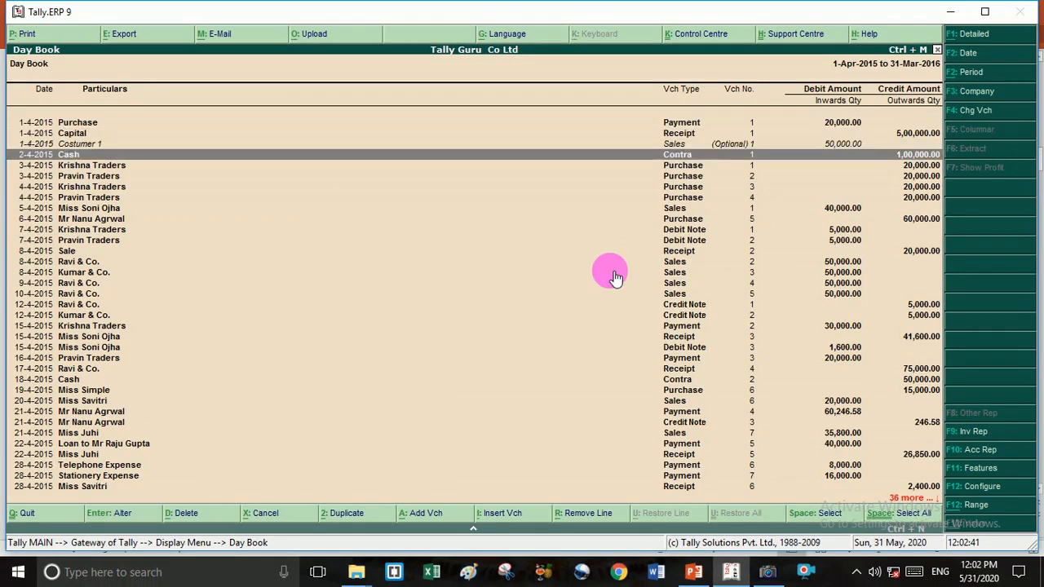
key("Down")
key("Down")
key("Down")
key("Down")
key("Down")
key("Down")
key("Down")
key("Down")
key("Down")
key("Down")
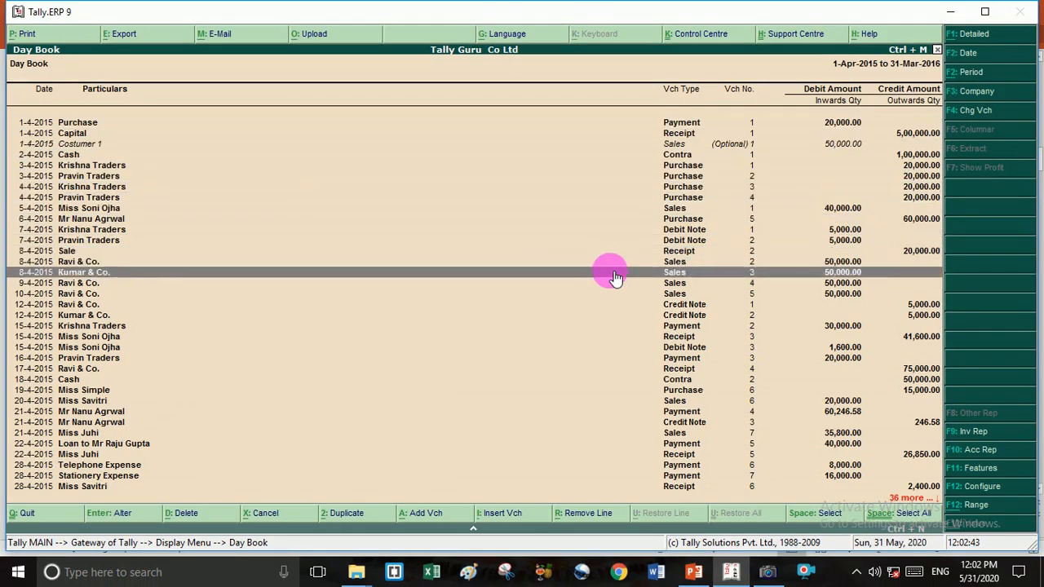
key("Down")
key("Down")
key("Down")
key("Down")
key("Down")
key("Down")
key("Down")
key("Down")
key("Down")
key("Down")
key("Down")
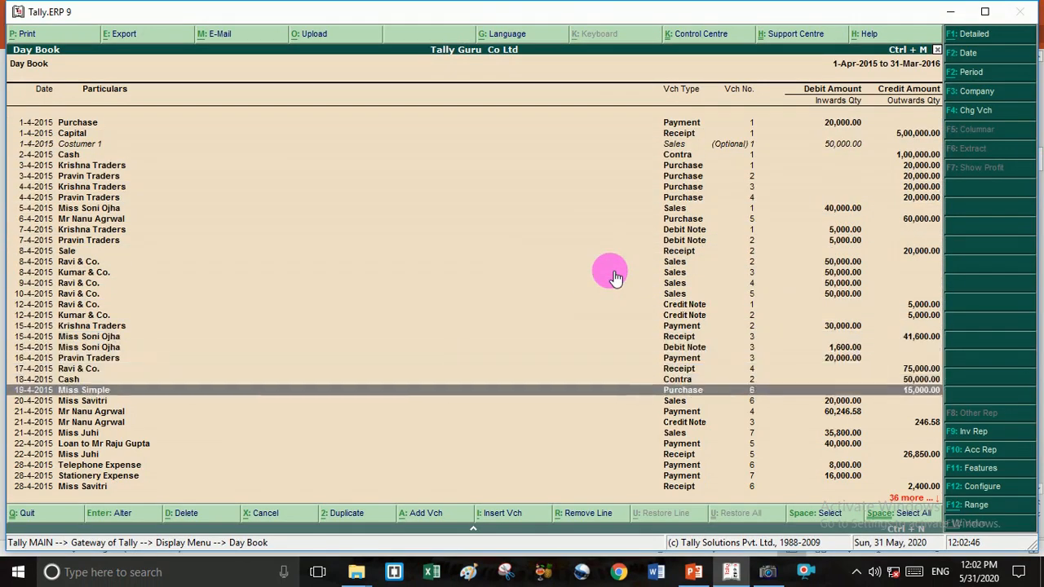
key("Down")
key("Down")
key("Down")
key("Down")
key("Down")
key("Down")
key("Down")
key("Down")
key("Down")
key("Down")
key("Down")
key("Down")
key("Down")
key("Down")
key("Down")
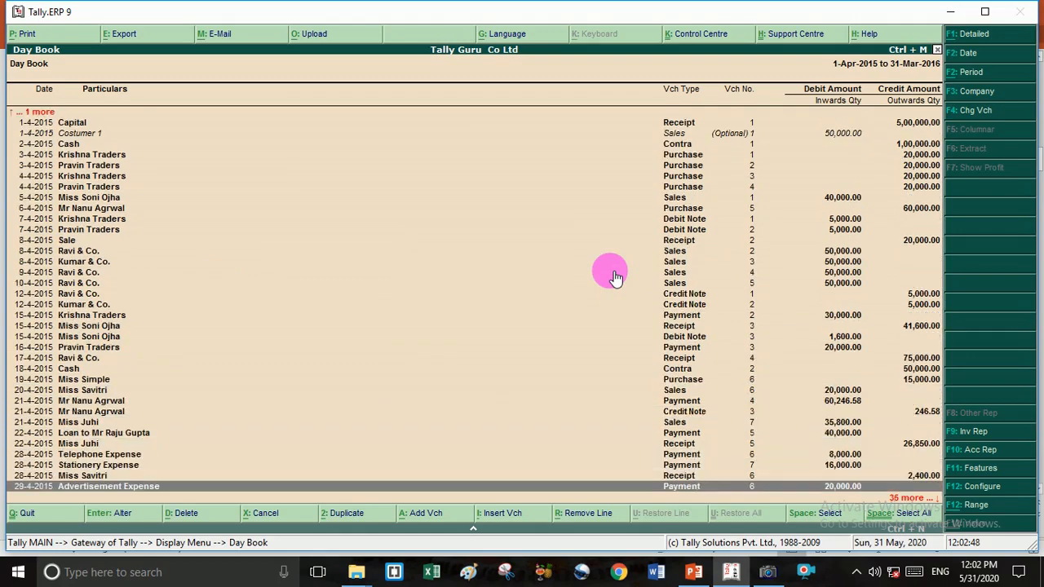
key("Down")
key("Down")
key("Down")
key("Down")
key("Down")
key("Down")
key("Down")
key("Down")
key("Down")
key("Down")
key("Down")
key("Down")
key("Down")
key("Down")
key("Down")
key("Down")
key("Down")
key("Down")
key("Down")
key("Down")
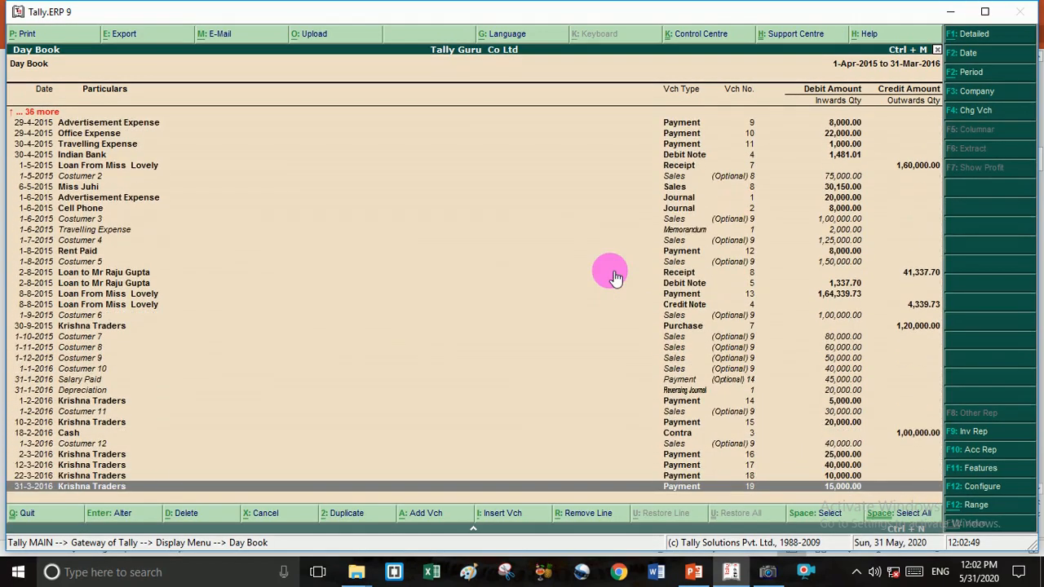
key("Up")
key("Up")
key("Up")
key("Up")
key("Up")
key("Up")
key("Up")
key("Up")
key("Up")
key("Up")
key("Up")
key("Up")
key("Up")
key("Up")
key("Up")
key("Up")
key("Up")
key("Up")
key("Up")
key("Up")
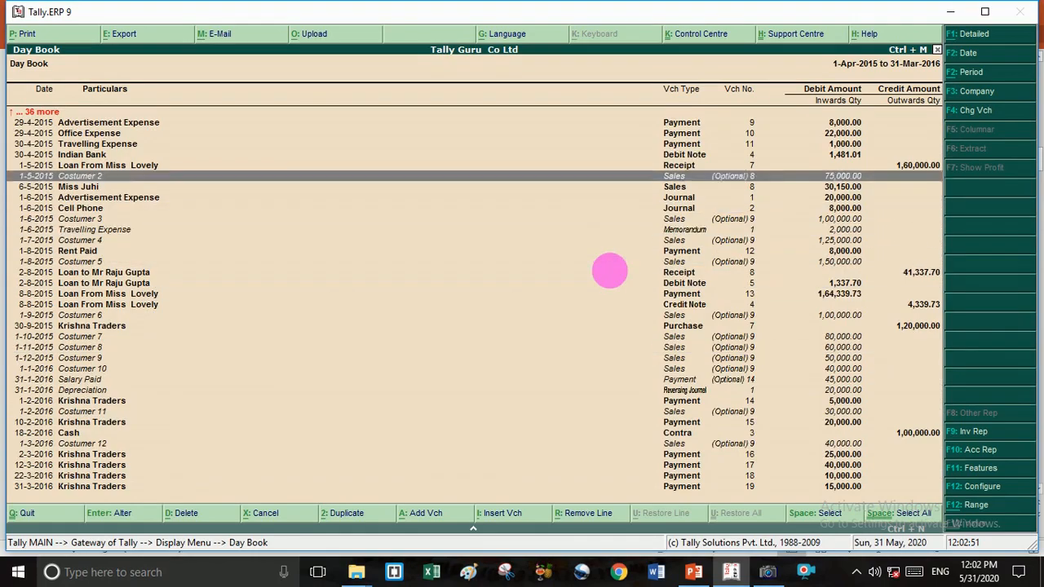
key("Up")
key("Up")
key("Up")
key("Up")
key("Up")
key("Up")
key("Up")
key("Up")
key("Up")
key("Up")
key("Up")
key("Up")
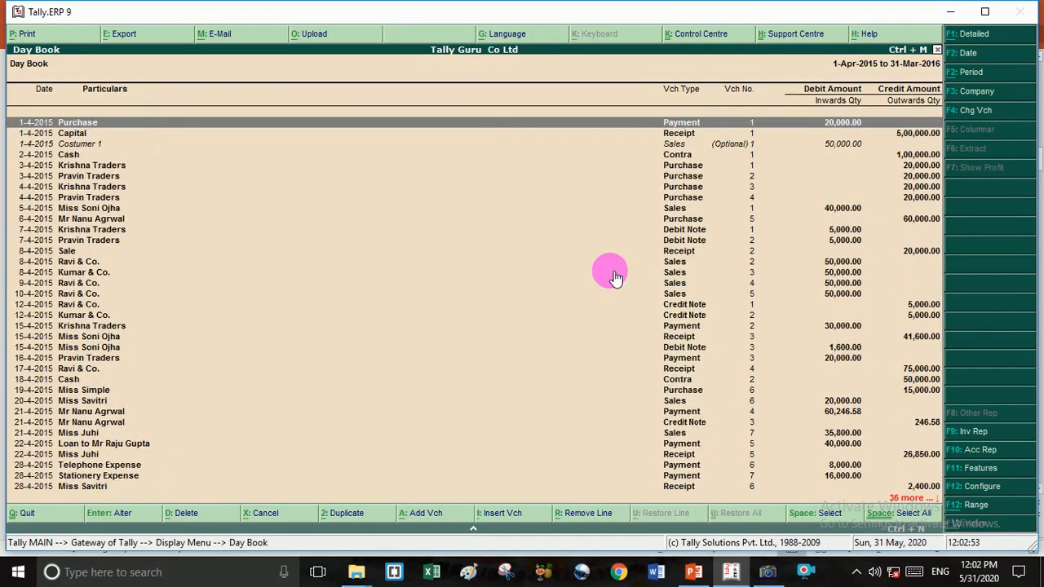
key("Down")
key("Down")
key("Down")
key("Down")
key("Down")
key("Down")
key("Down")
key("Down")
key("Down")
key("Down")
key("Down")
key("Down")
key("Down")
key("Down")
key("Down")
key("Down")
key("Down")
key("Down")
key("Down")
key("Down")
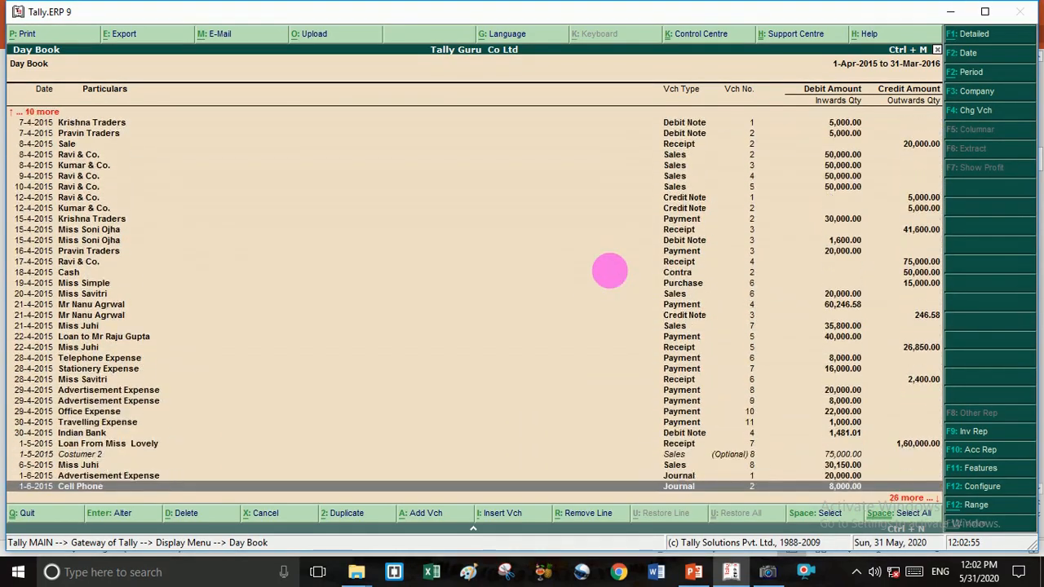
key("Down")
key("Down")
key("Down")
key("Down")
key("Down")
key("Down")
key("Down")
key("Down")
key("Down")
key("Down")
key("Down")
key("Down")
key("Down")
key("Down")
key("Down")
key("Down")
key("Down")
key("Down")
key("Down")
key("Down")
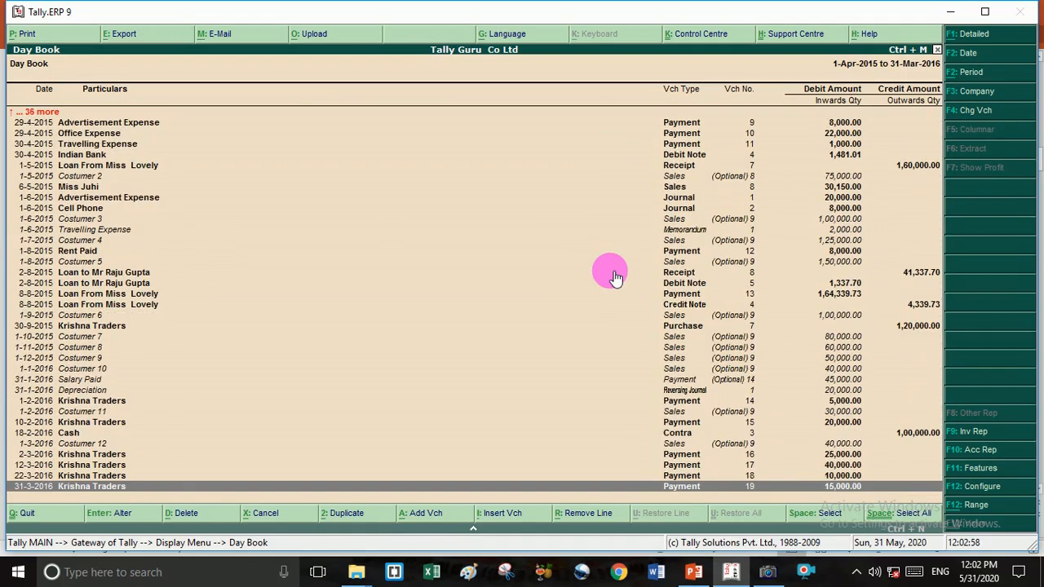
key("Up")
key("Up")
key("Up")
key("Up")
key("Up")
key("Up")
key("Up")
key("Up")
key("Up")
key("Up")
key("Up")
key("Up")
key("Up")
key("Up")
key("Up")
key("Up")
key("Up")
key("Up")
key("Up")
key("Up")
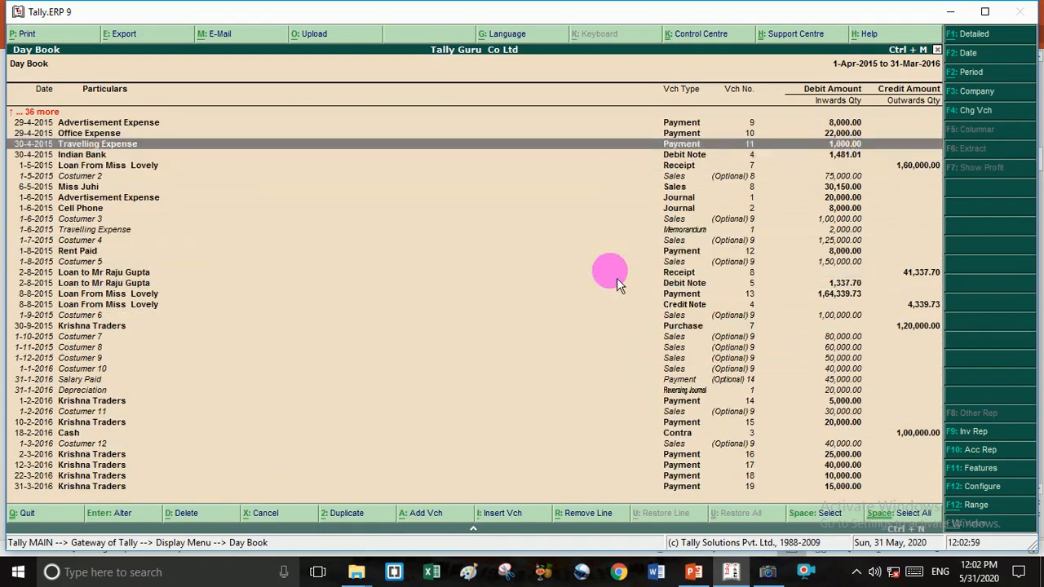
key("Up")
key("Up")
key("Up")
key("Up")
key("Up")
key("Up")
key("Up")
key("Up")
key("Up")
key("Up")
key("Up")
key("Up")
key("Up")
key("Up")
key("Up")
key("Up")
key("Up")
key("Up")
key("Up")
key("Up")
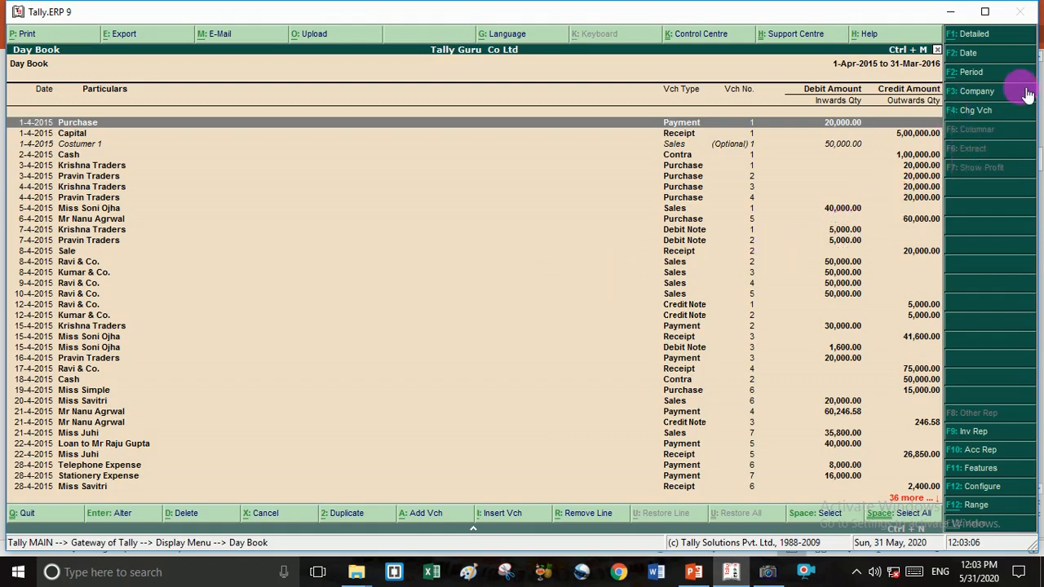
- Change the Day Book's voucher type to Payment, listing vouchers 1 through 19
left_click(980, 119)
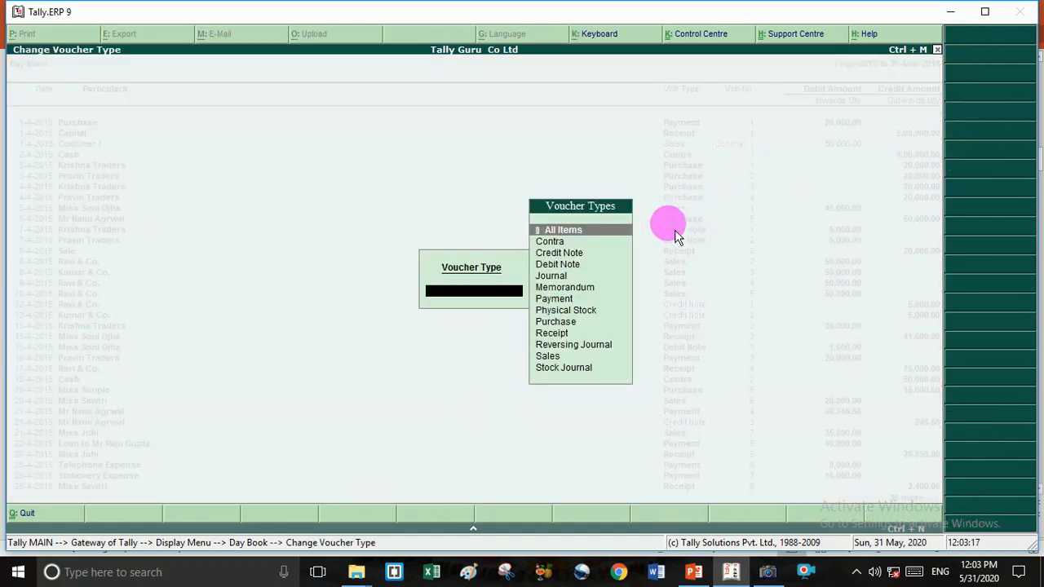
left_click(575, 302)
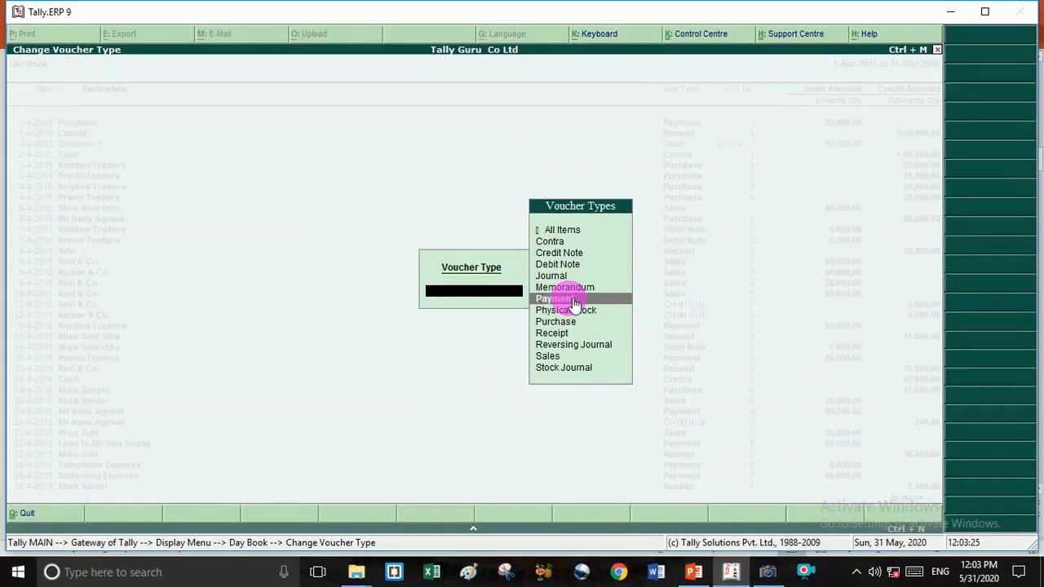
left_click(555, 298)
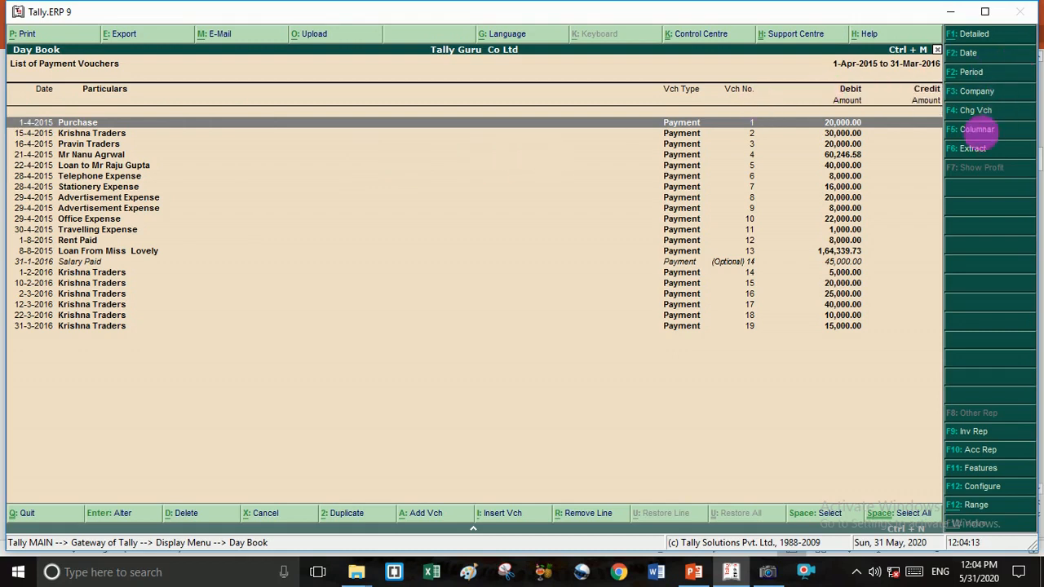
- Filter the Day Book to Receipt vouchers only, then highlight All Items in the voucher type list
left_click(981, 112)
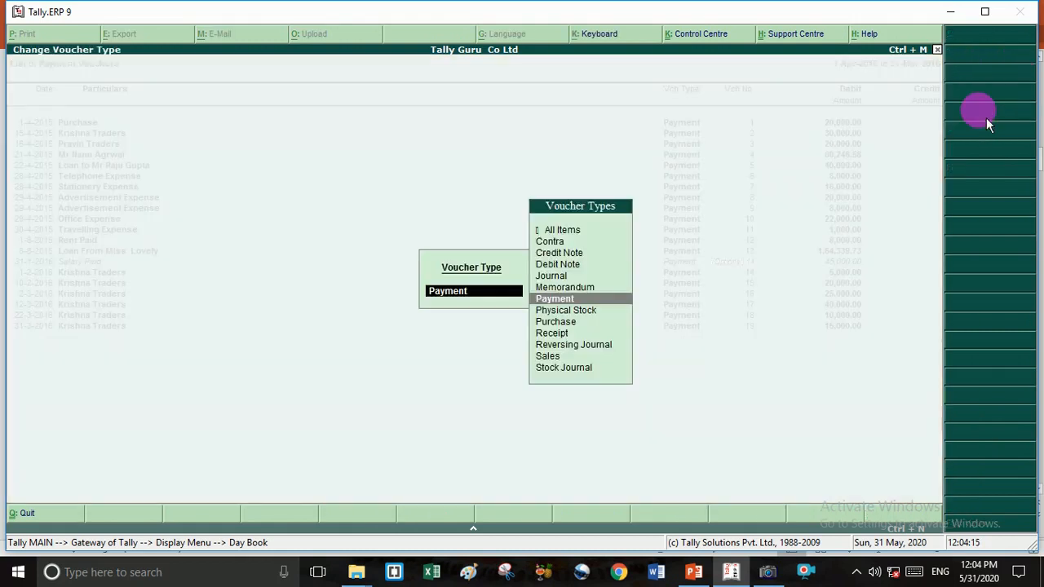
left_click(556, 336)
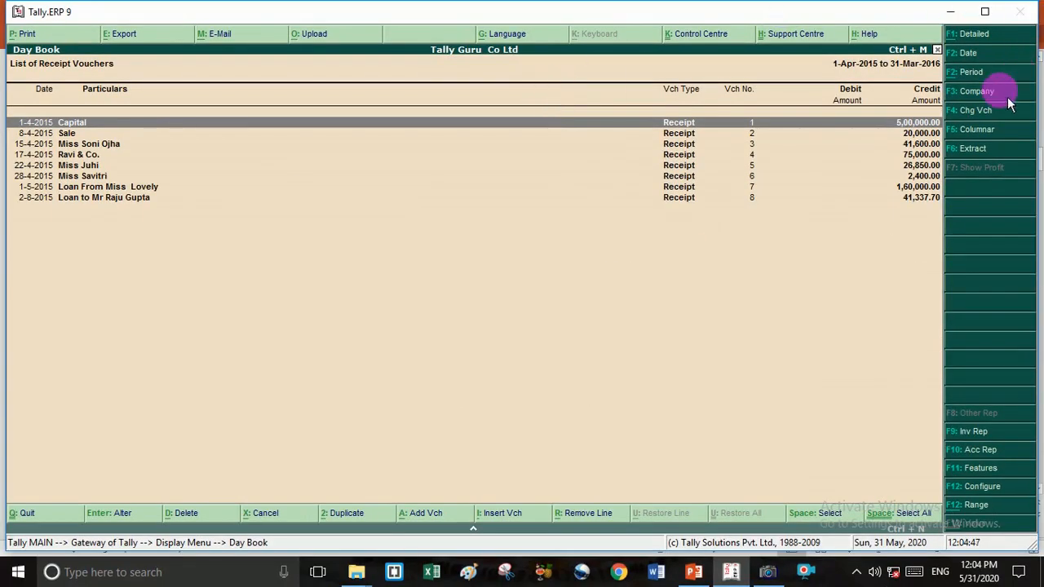
left_click(978, 114)
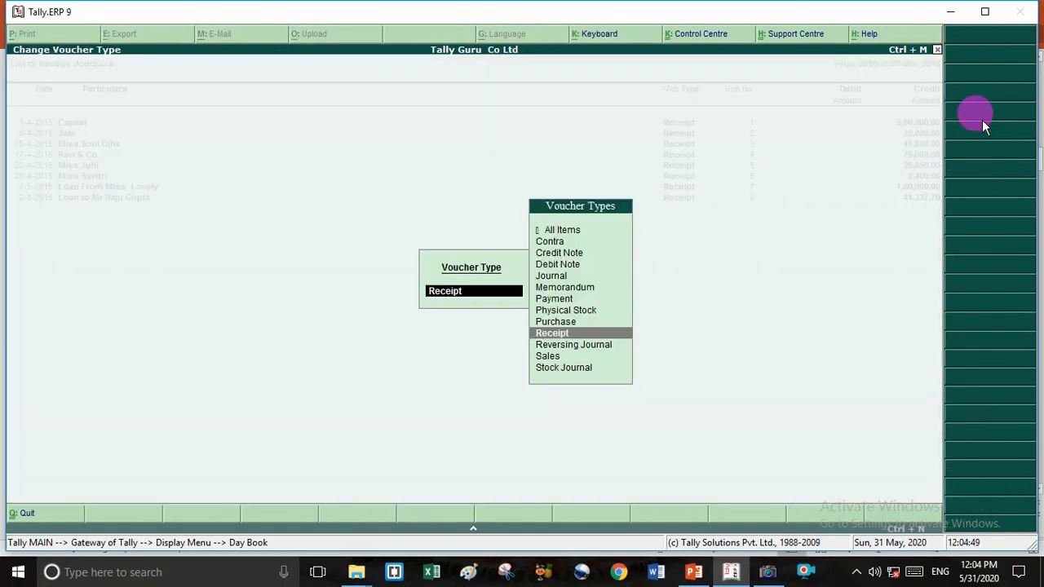
left_click(579, 234)
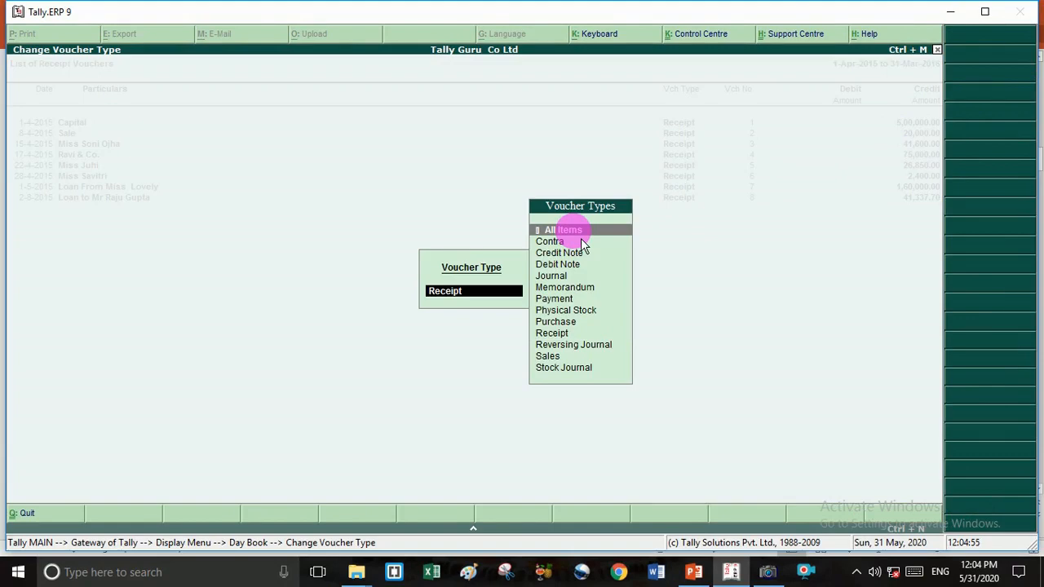
- Choose All Items so the Day Book lists every voucher type for 2015-16
left_click(581, 236)
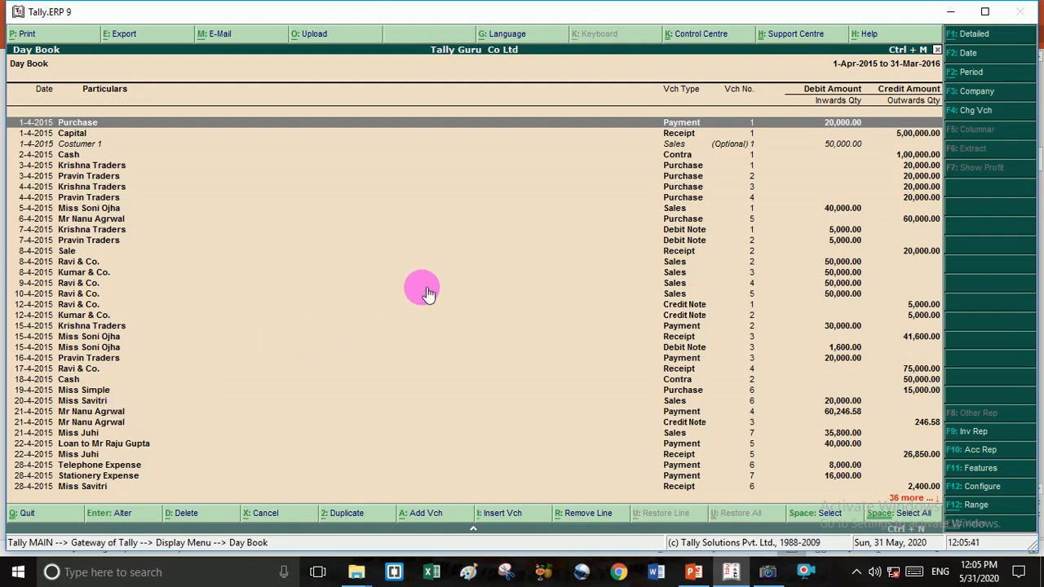
- Set the Day Book period to end on 30-4-15, showing April 2015 only
key("F2")
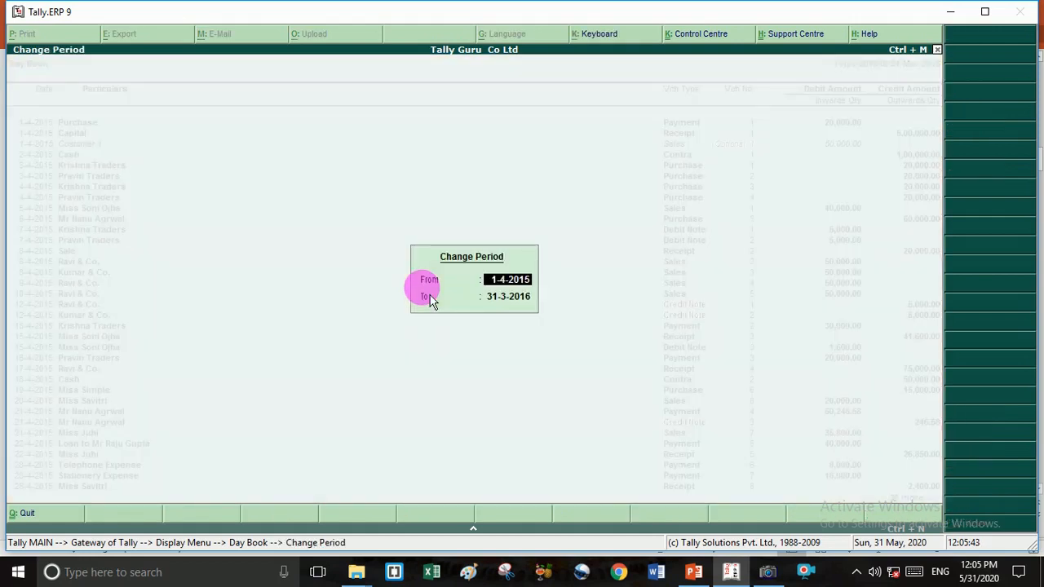
key("Return")
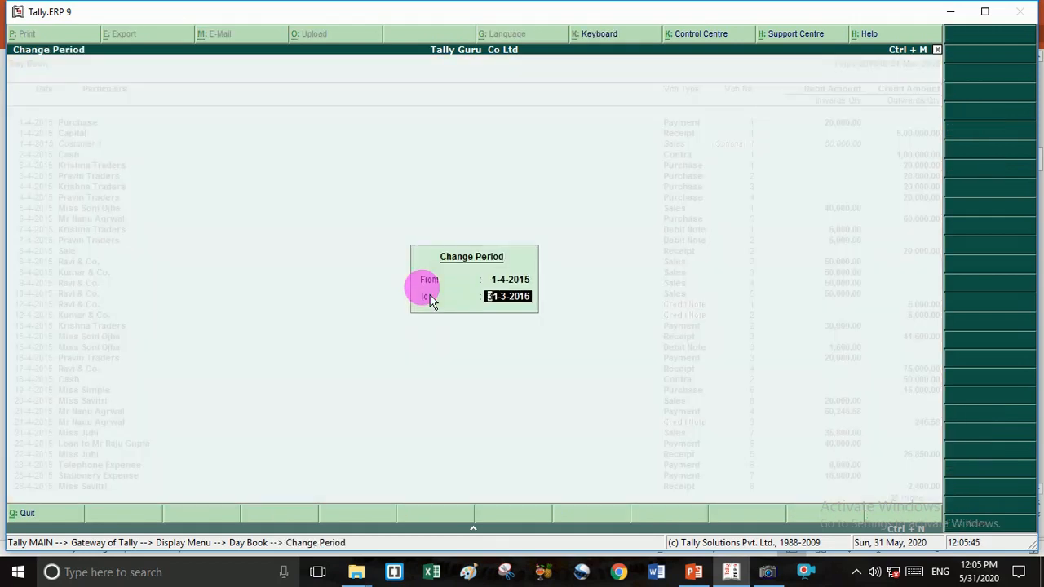
type("30-4-15")
key("Return")
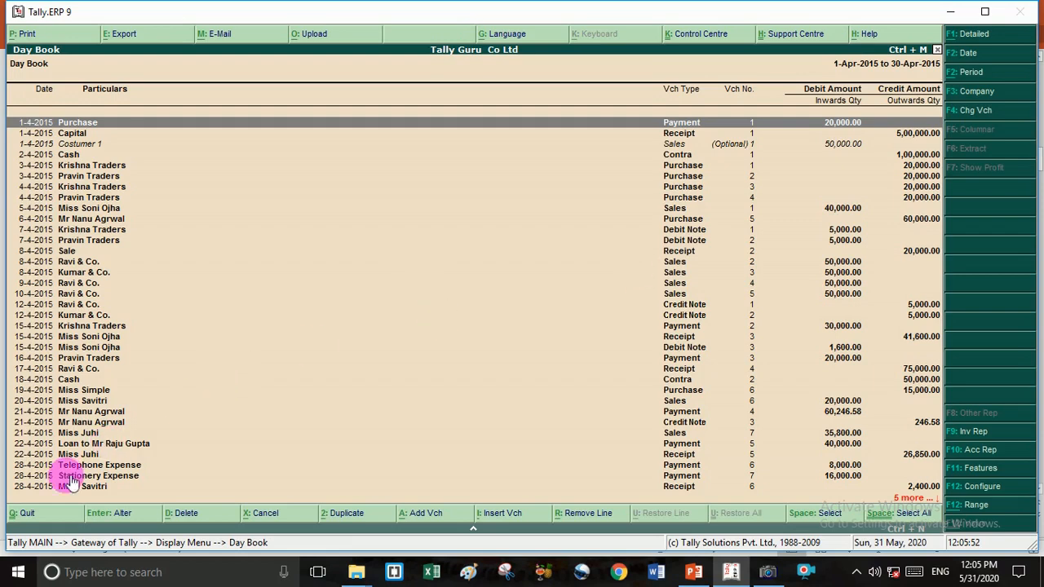
- Browse April's entries, from the first voucher to the last Indian Bank entry
key("Down")
key("Down")
key("Down")
key("Down")
key("Down")
key("Down")
key("Down")
key("Down")
key("Down")
key("Down")
key("Down")
key("Down")
key("Down")
key("Down")
key("Down")
key("Down")
key("Down")
key("Down")
key("Down")
key("Down")
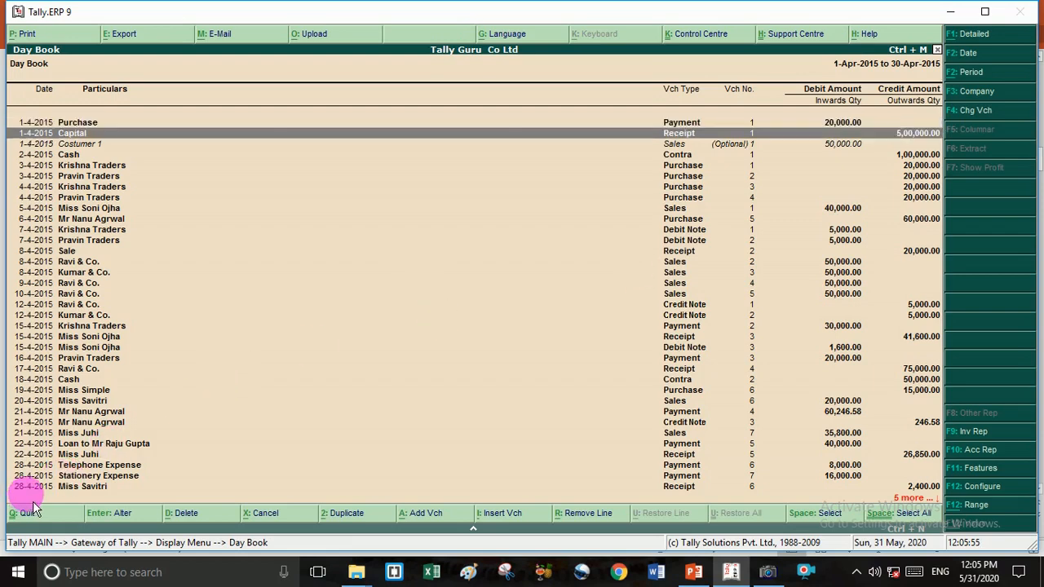
key("Down")
key("Down")
key("Down")
key("Down")
key("Down")
key("Down")
key("Down")
key("Down")
key("Down")
key("Down")
key("Down")
key("Down")
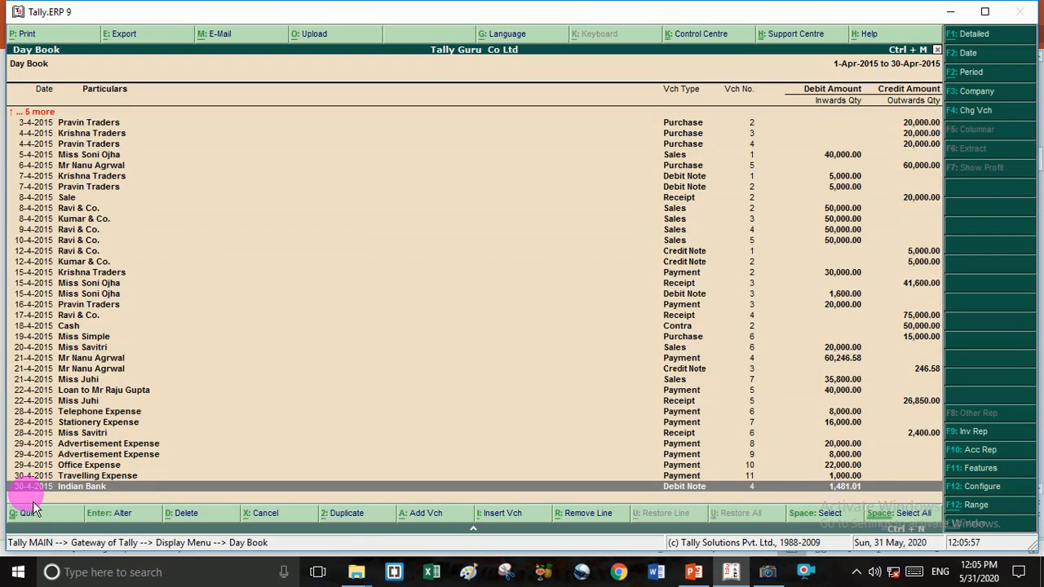
key("Up")
key("Up")
key("Up")
key("Up")
key("Up")
key("Up")
key("Up")
key("Up")
key("Up")
key("Up")
key("Up")
key("Up")
key("Up")
key("Up")
key("Up")
key("Up")
key("Up")
key("Up")
key("Up")
key("Up")
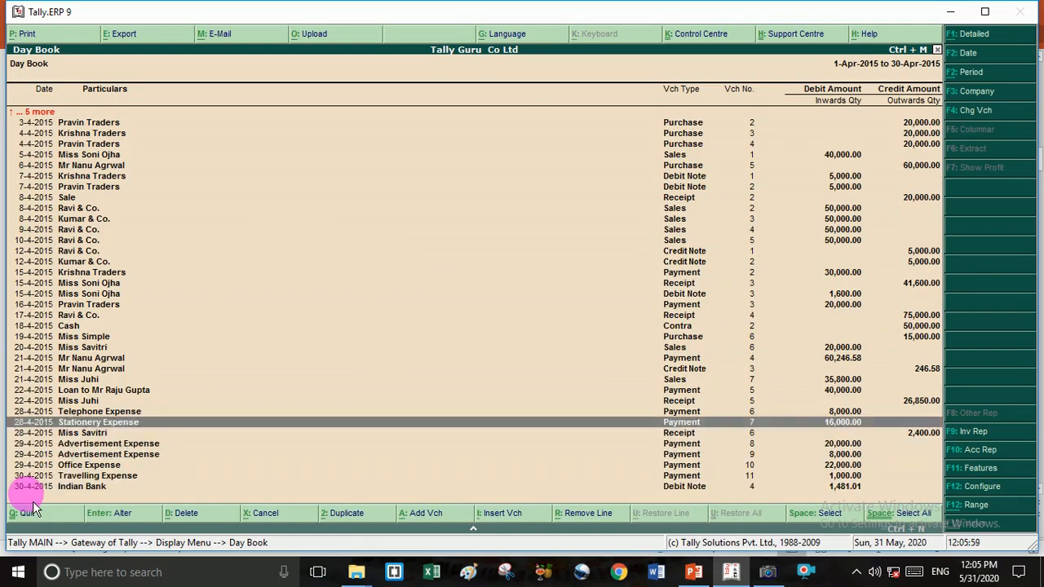
key("Up")
key("Up")
key("Up")
key("Down")
key("Down")
key("Down")
key("Down")
key("Down")
key("Down")
key("Down")
key("Down")
key("Down")
key("Down")
key("Down")
key("Down")
key("Down")
key("Down")
key("Down")
key("Down")
key("Down")
key("Down")
key("Down")
key("Down")
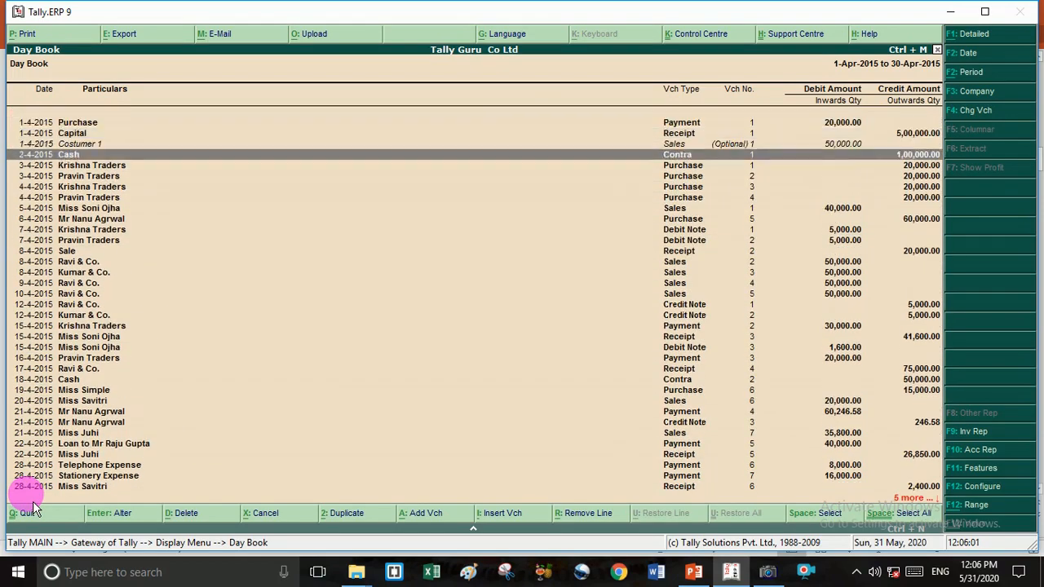
key("Down")
key("Down")
key("Down")
key("Down")
key("Down")
key("Down")
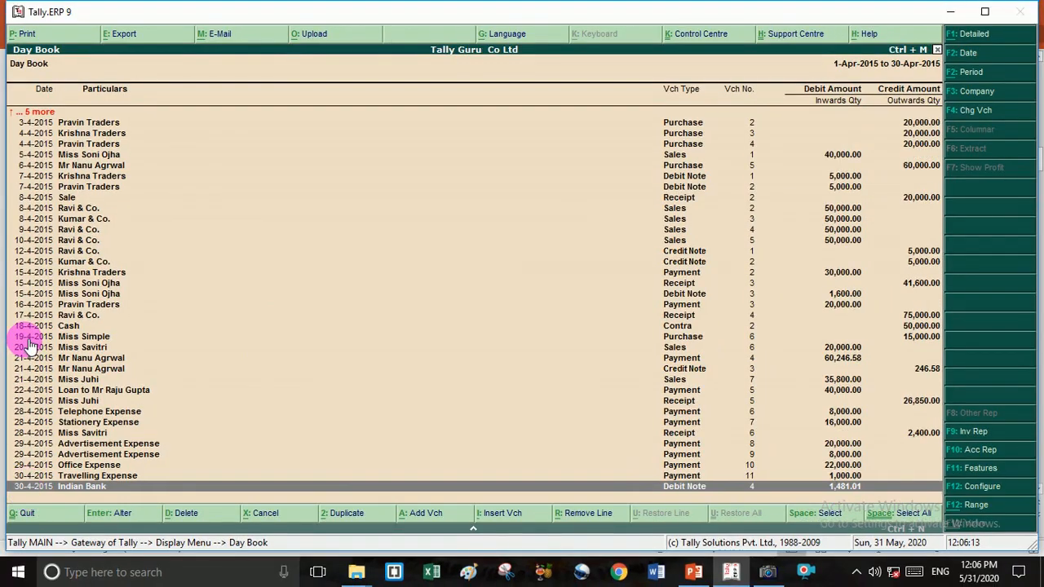
key("Up")
key("Up")
key("Up")
key("Up")
key("Up")
key("Up")
key("Up")
key("Up")
key("Up")
key("Up")
key("Up")
key("Up")
key("Up")
key("Up")
key("Up")
key("Up")
key("Up")
key("Up")
key("Up")
key("Up")
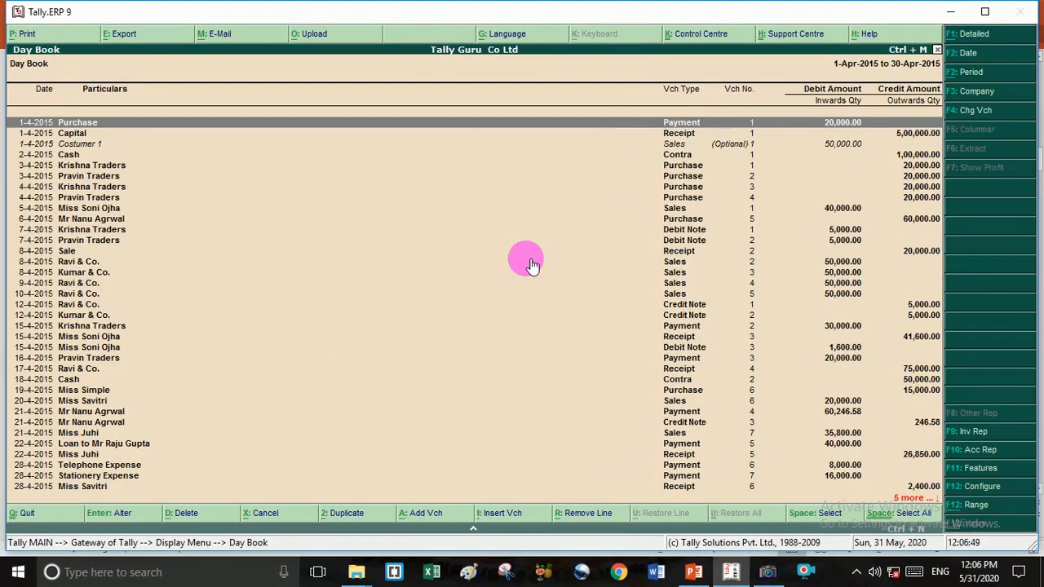
- Close the Day Book and reports list, returning to the Gateway of Tally for 2015-16
key("Escape")
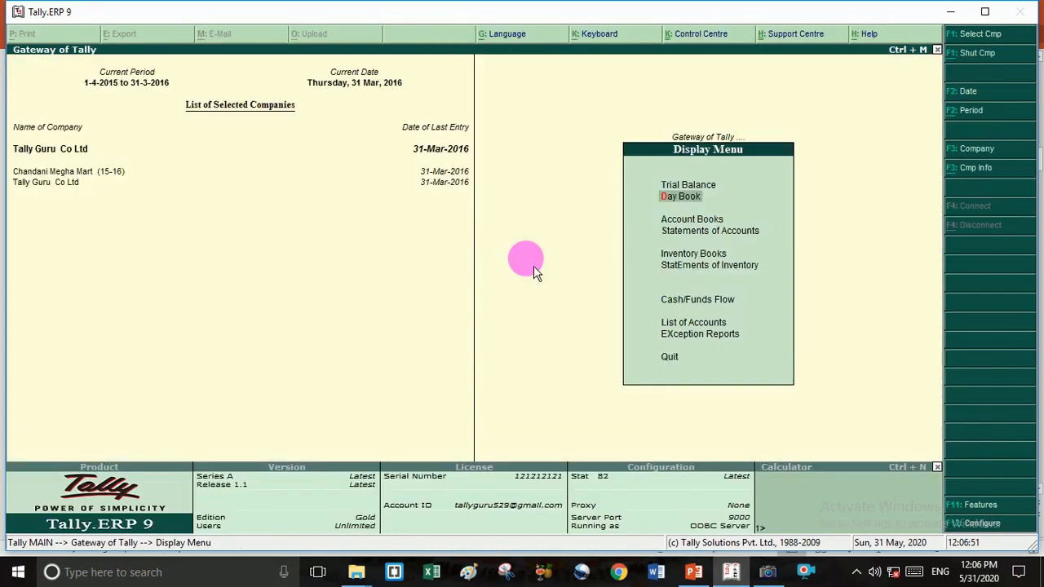
key("Escape")
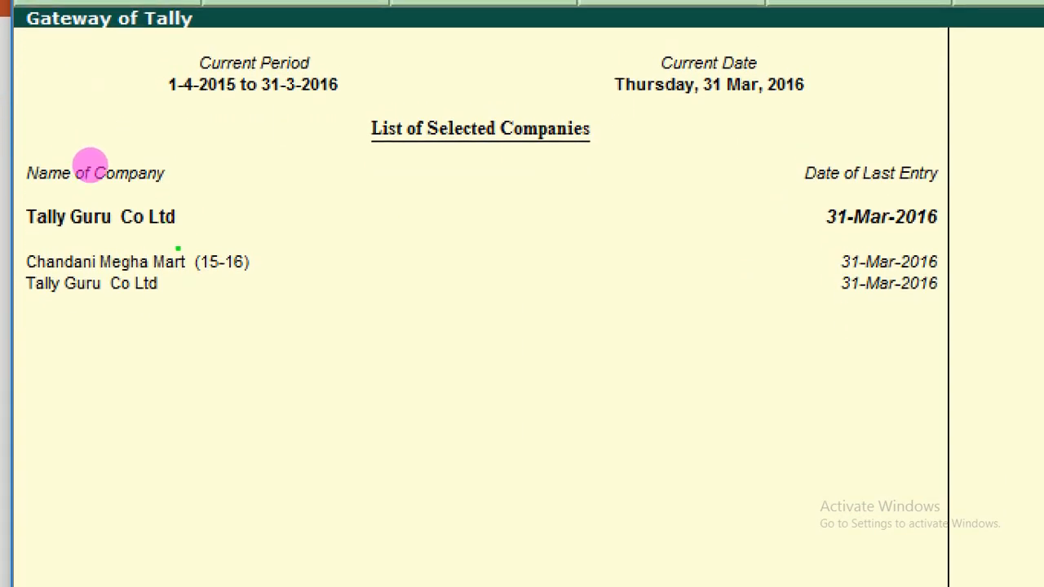
mouse_move(196, 210)
left_mouse_down()
mouse_move(654, 205)
mouse_move(812, 225)
left_mouse_up()
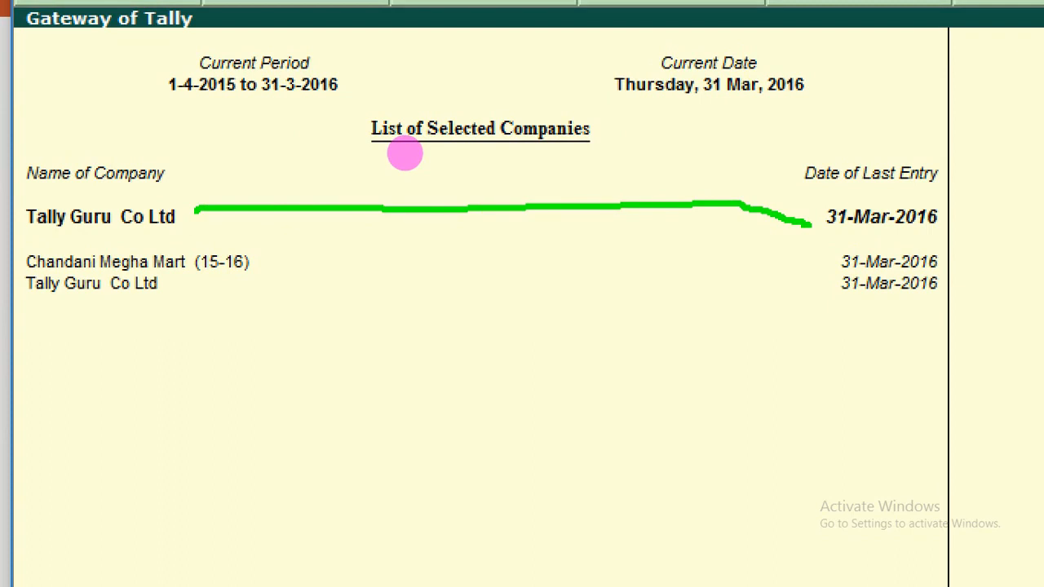
left_click_drag(406, 211, 449, 290)
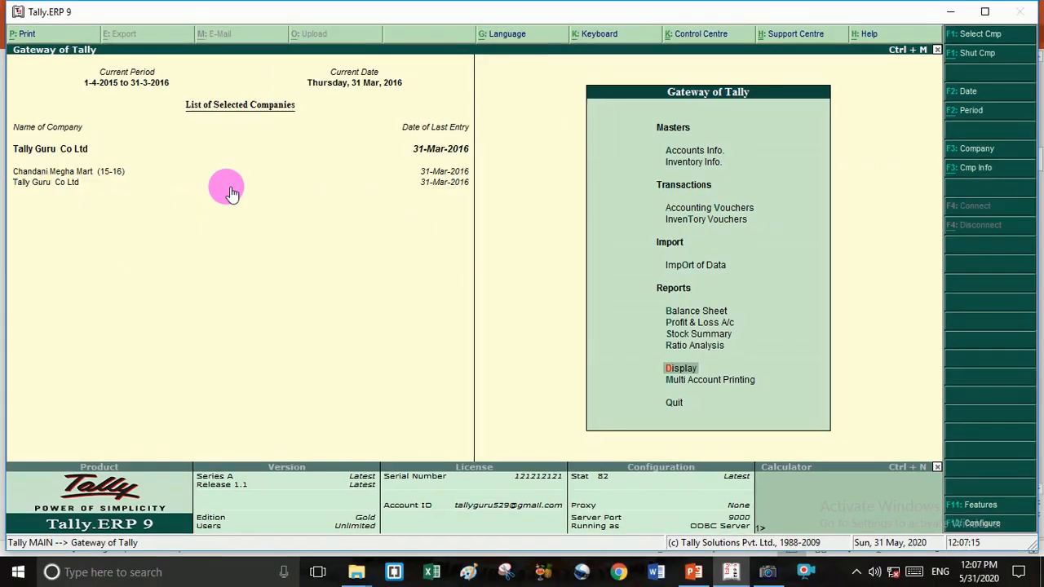
- Start Payment voucher No. 20 to Krishna Traders for 5000, then begin changing its date
key("Down")
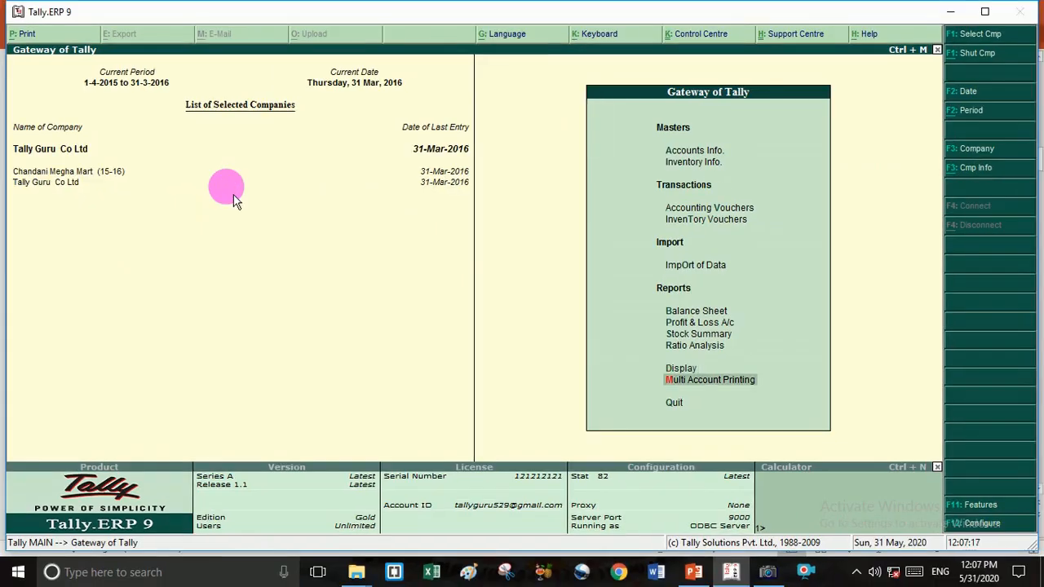
key("Down")
key("Up")
key("Up")
key("Up")
key("Up")
key("Up")
key("Up")
key("Up")
key("Up")
key("Up")
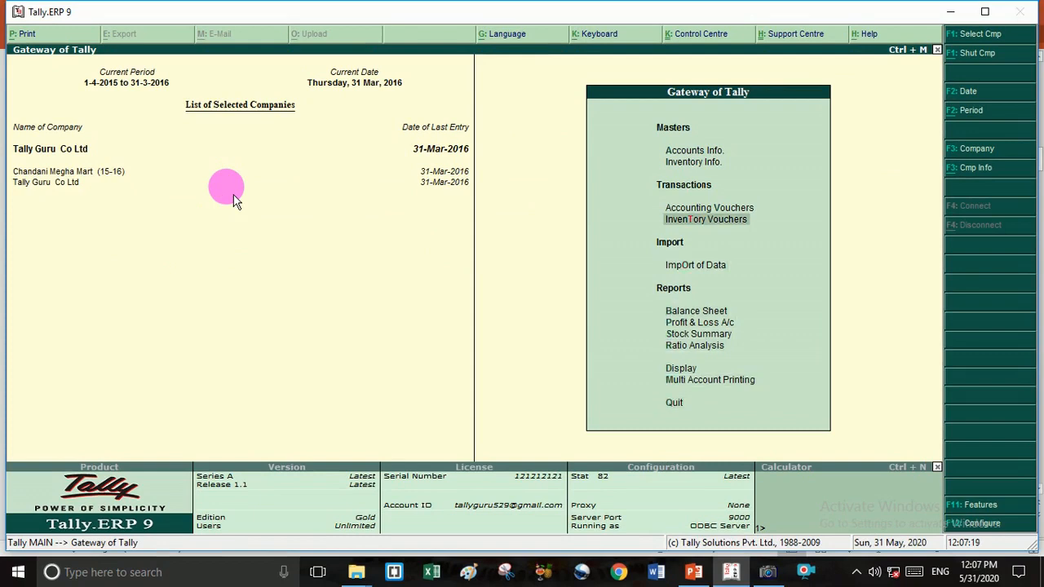
key("Return")
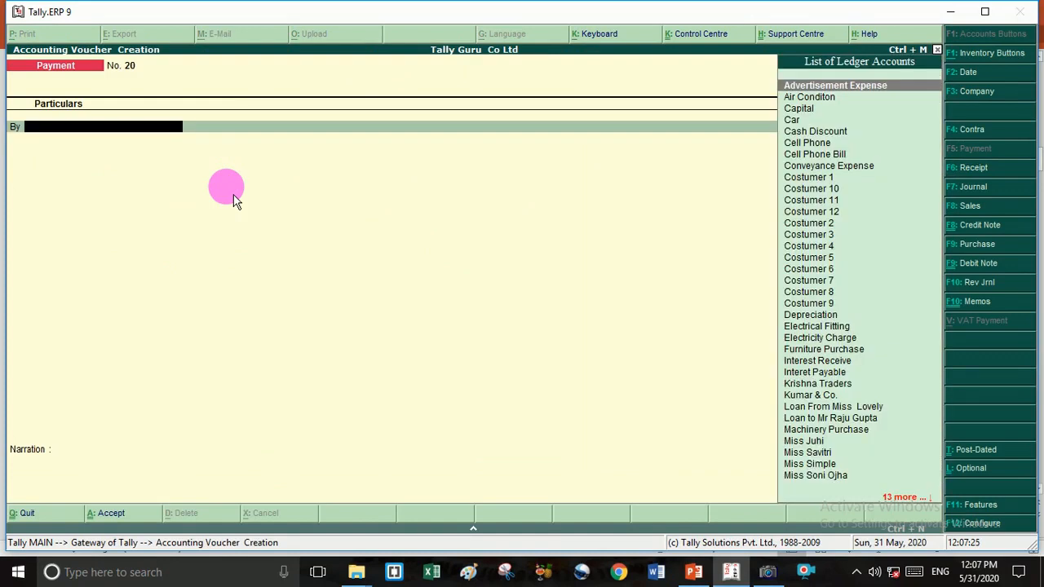
type("K")
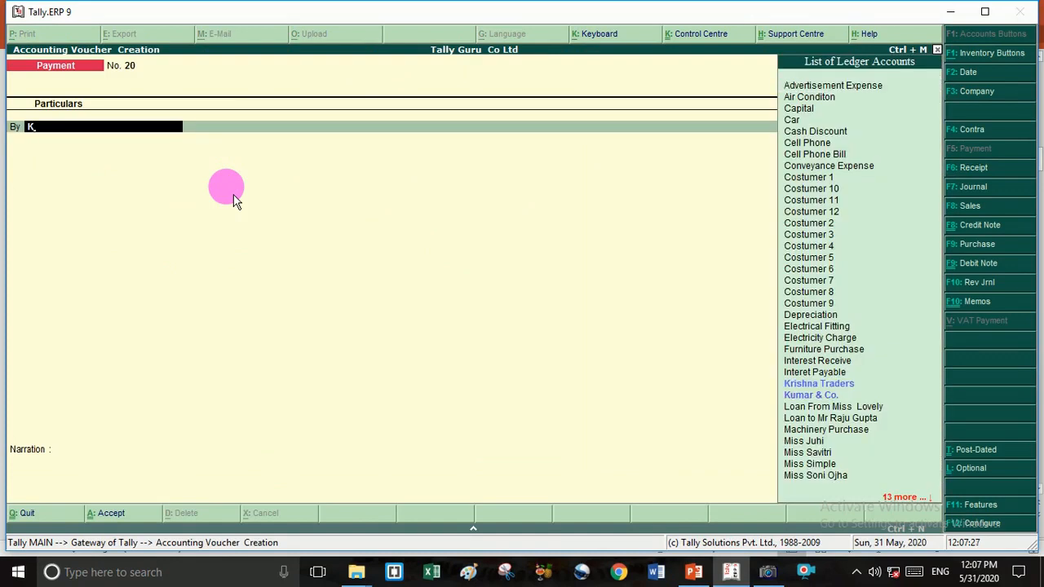
key("Return")
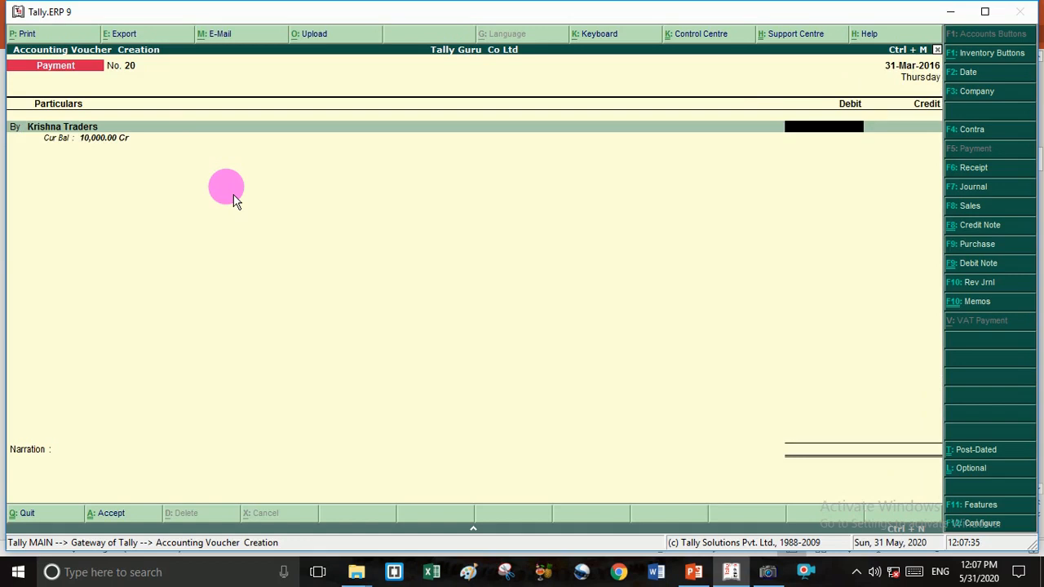
type("5000")
key("F2")
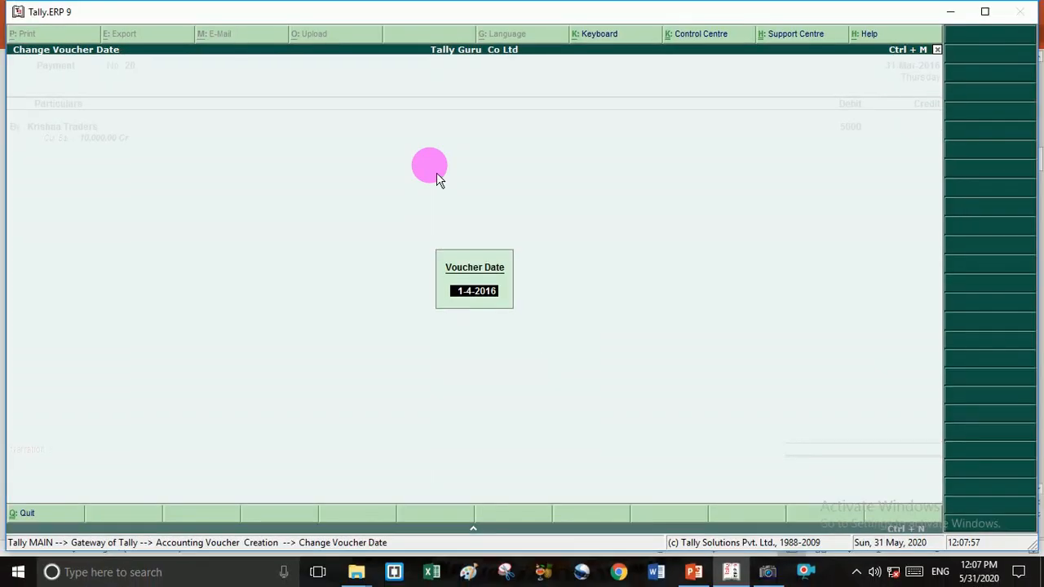
- Submit 1-4-2016, dismiss the out-of-period error and quit the unsaved voucher to Gateway
key("Return")
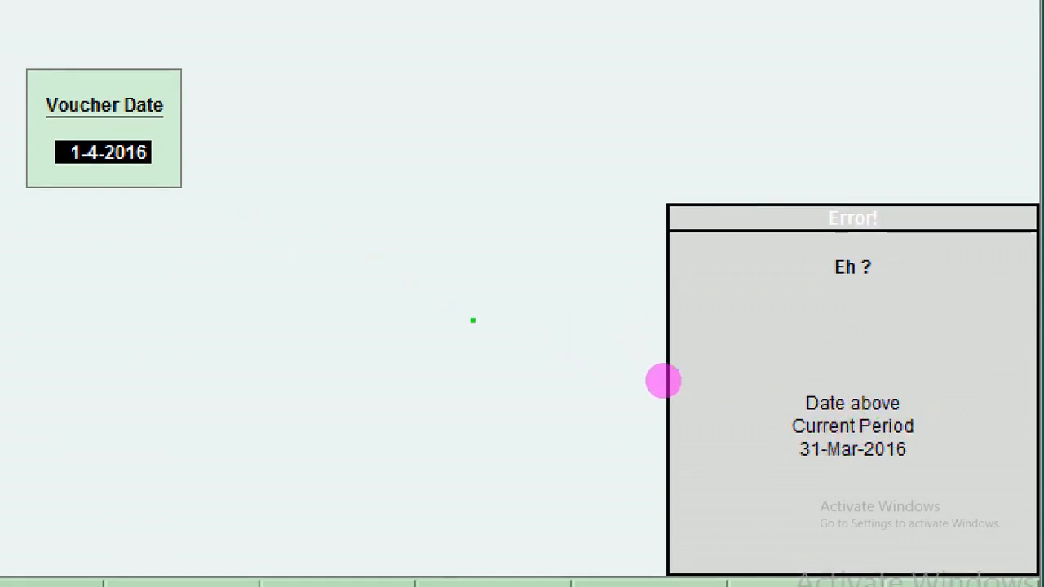
mouse_move(809, 480)
left_mouse_down()
mouse_move(860, 479)
mouse_move(911, 419)
mouse_move(831, 384)
mouse_move(738, 430)
mouse_move(837, 462)
left_mouse_up()
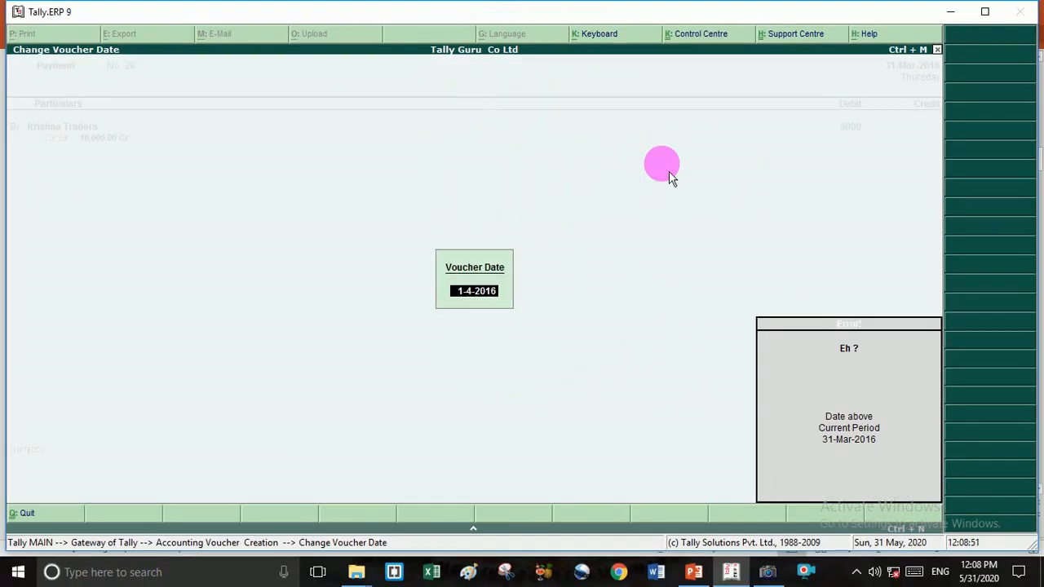
key("Escape")
key("Escape")
key("Escape")
key("Escape")
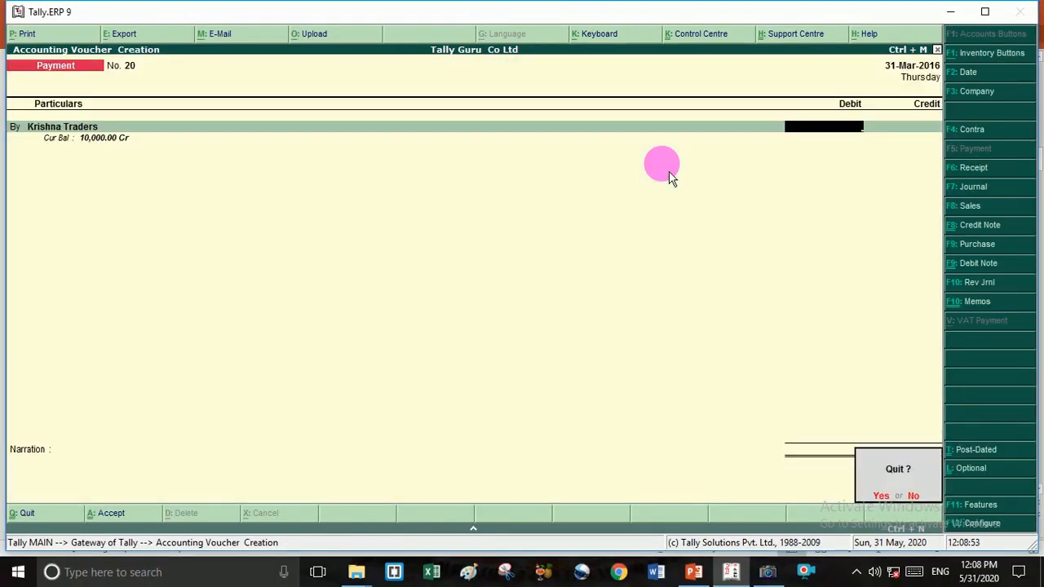
key("Return")
key("Escape")
key("n")
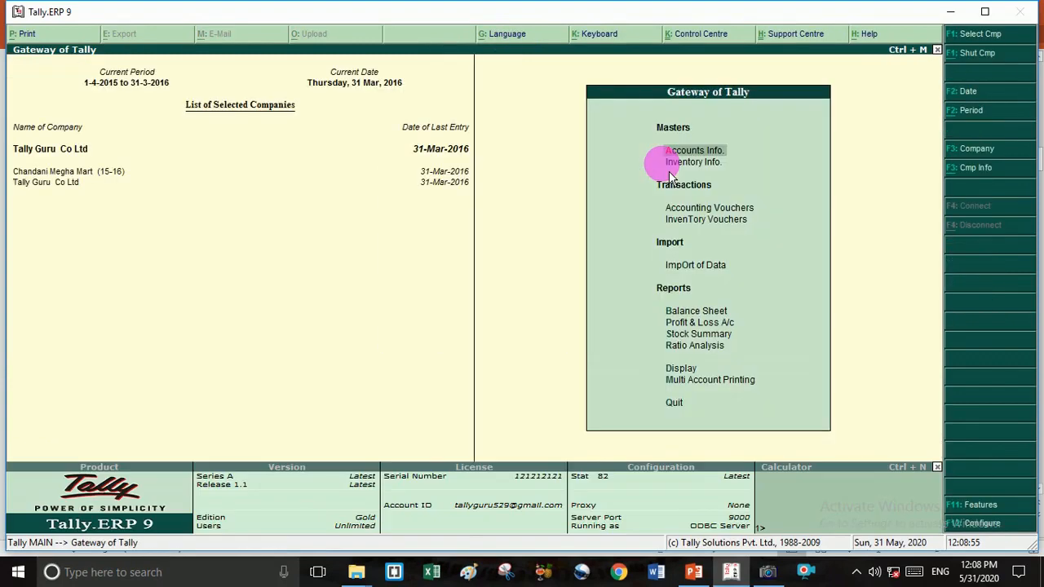
left_click(340, 85)
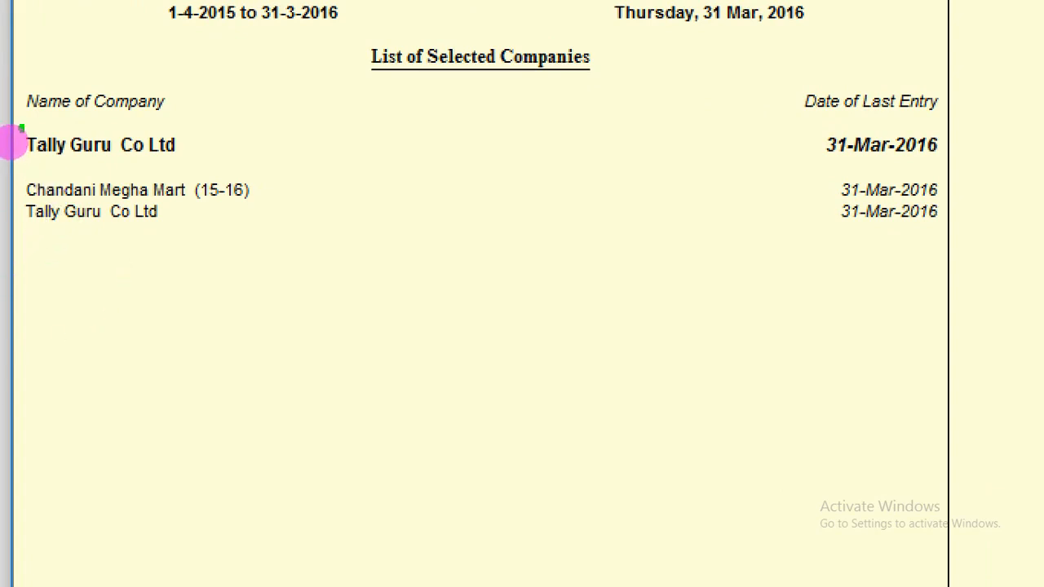
mouse_move(19, 130)
left_mouse_down()
mouse_move(45, 171)
mouse_move(214, 152)
mouse_move(50, 114)
mouse_move(10, 145)
left_mouse_up()
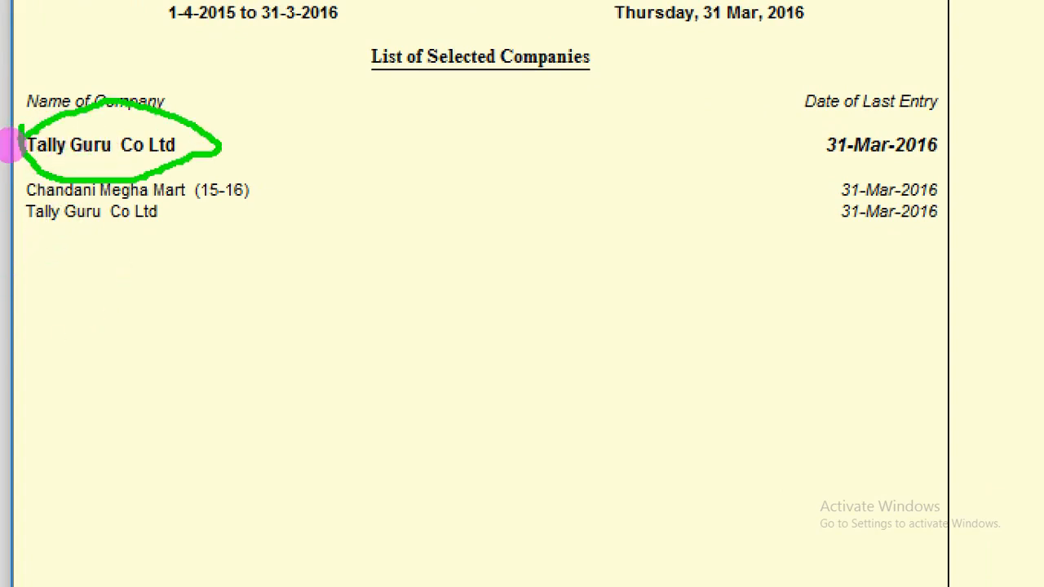
mouse_move(210, 128)
left_mouse_down()
mouse_move(559, 117)
mouse_move(832, 141)
left_mouse_up()
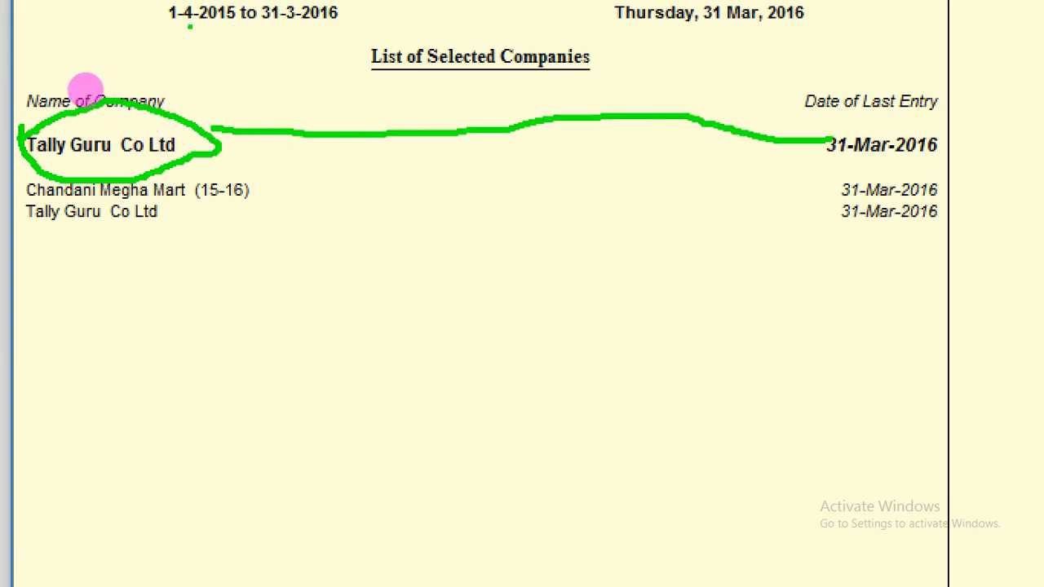
left_click_drag(161, 25, 350, 20)
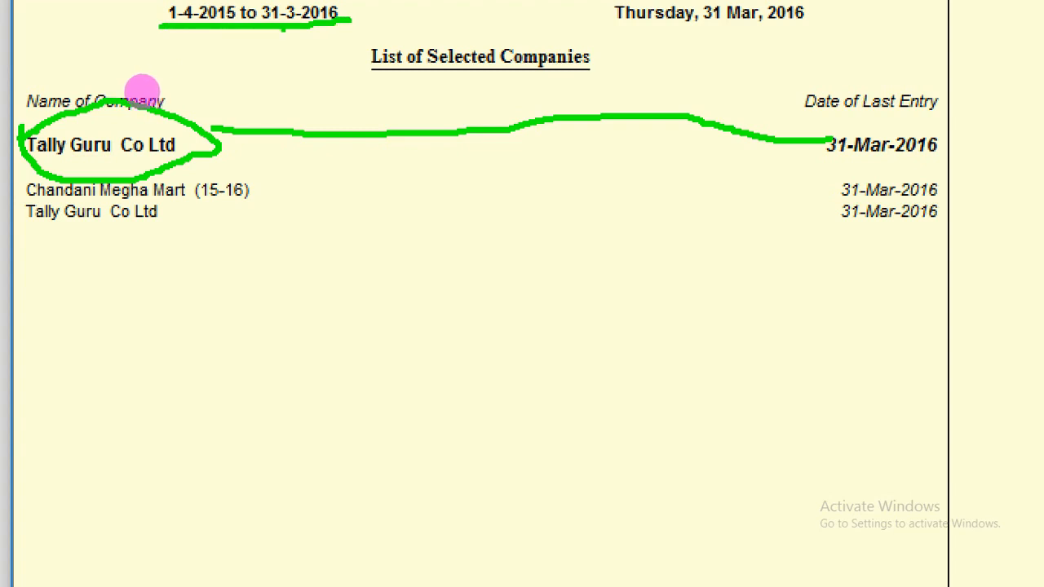
mouse_move(261, 40)
left_mouse_down()
mouse_move(259, 54)
mouse_move(282, 41)
mouse_move(325, 79)
left_mouse_up()
mouse_move(328, 62)
left_mouse_down()
mouse_move(374, 31)
mouse_move(368, 49)
left_mouse_up()
left_click_drag(260, 96, 351, 69)
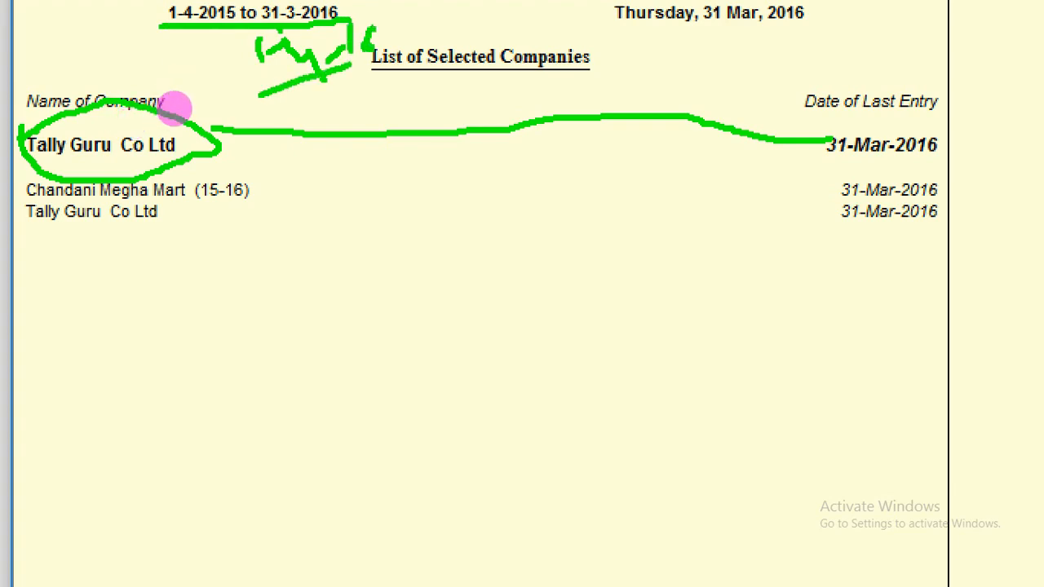
key("Escape")
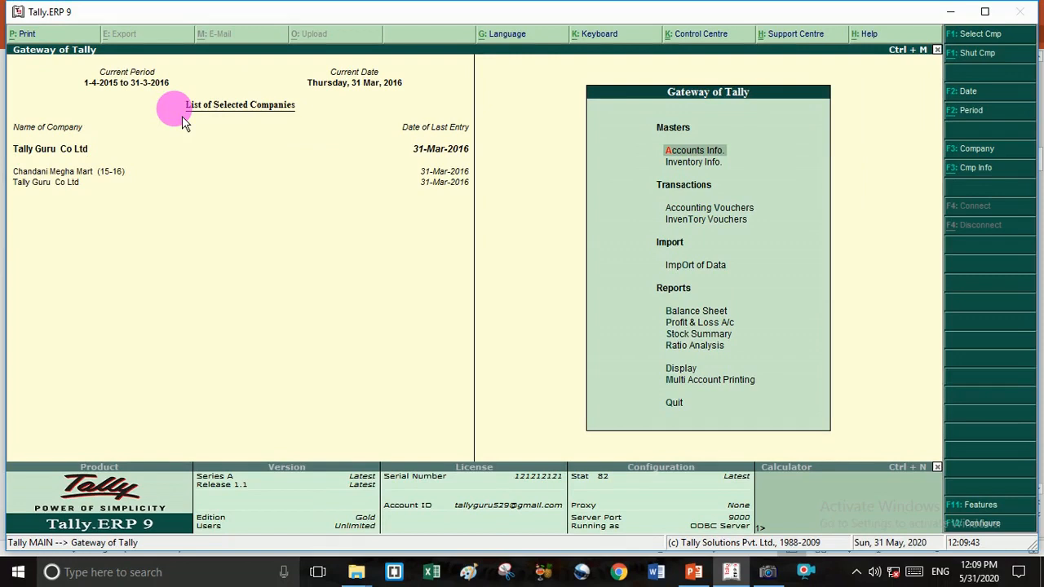
key("Down")
key("Down")
key("Down")
key("Down")
key("Down")
key("Down")
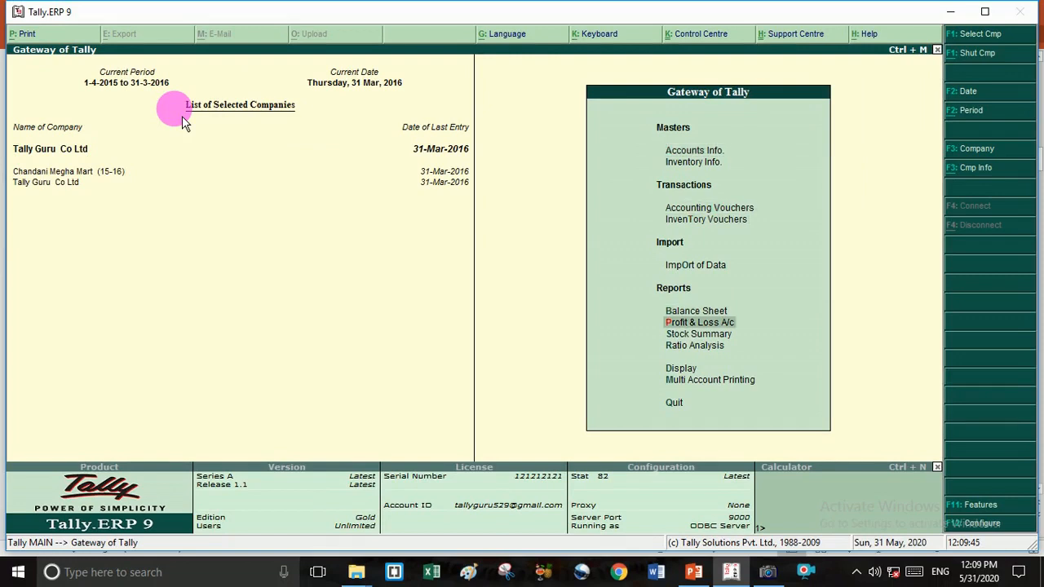
key("Escape")
key("n")
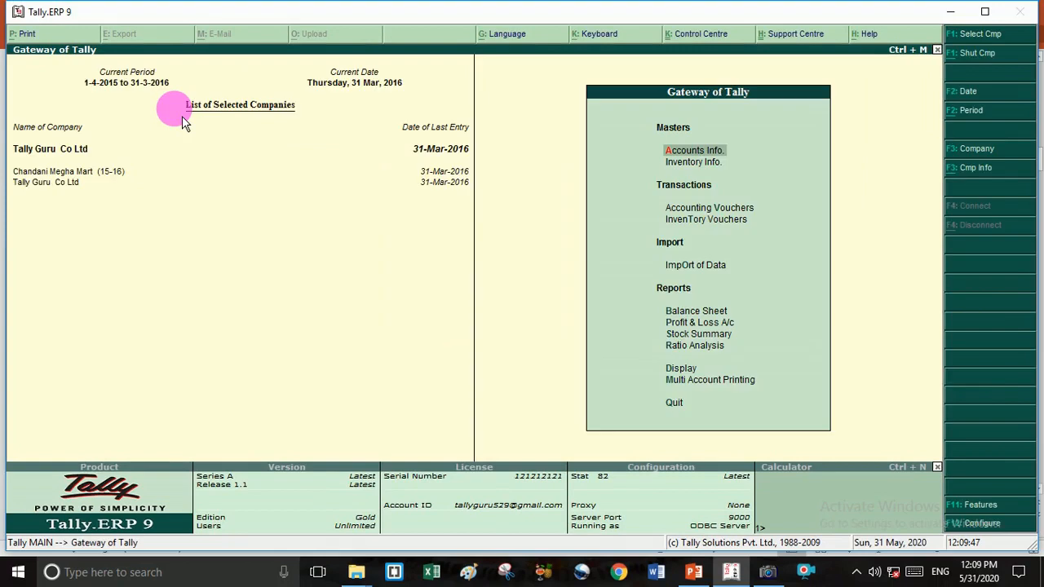
key("Up")
key("Up")
key("Up")
key("Up")
key("Up")
key("Up")
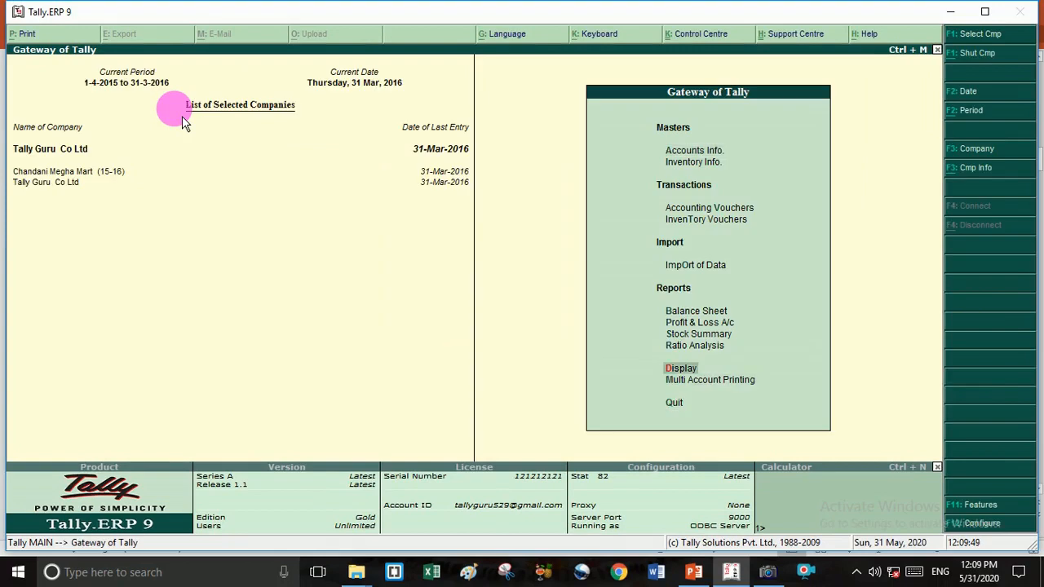
key("Up")
key("Up")
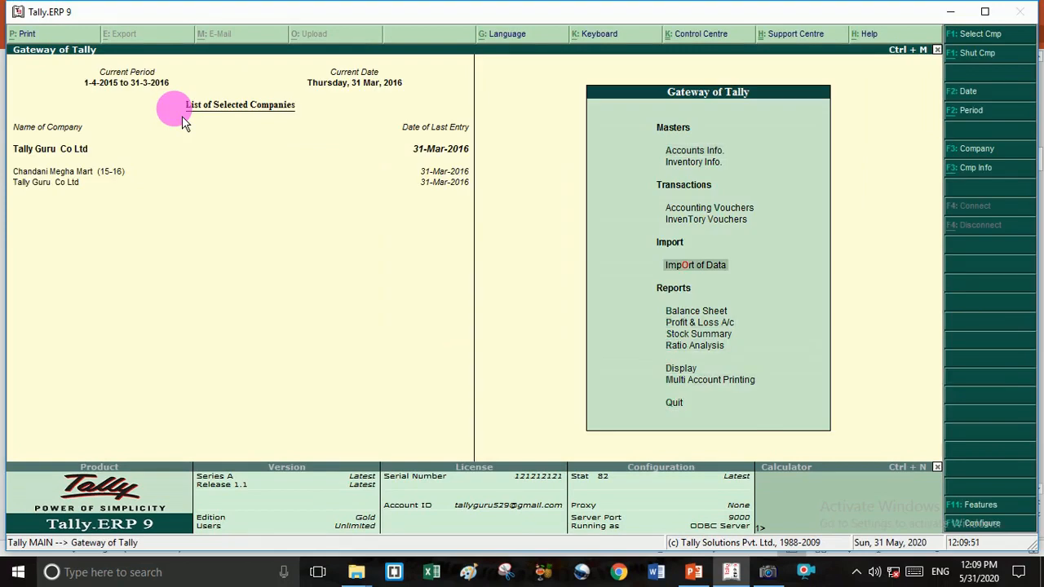
key("Down")
key("Return")
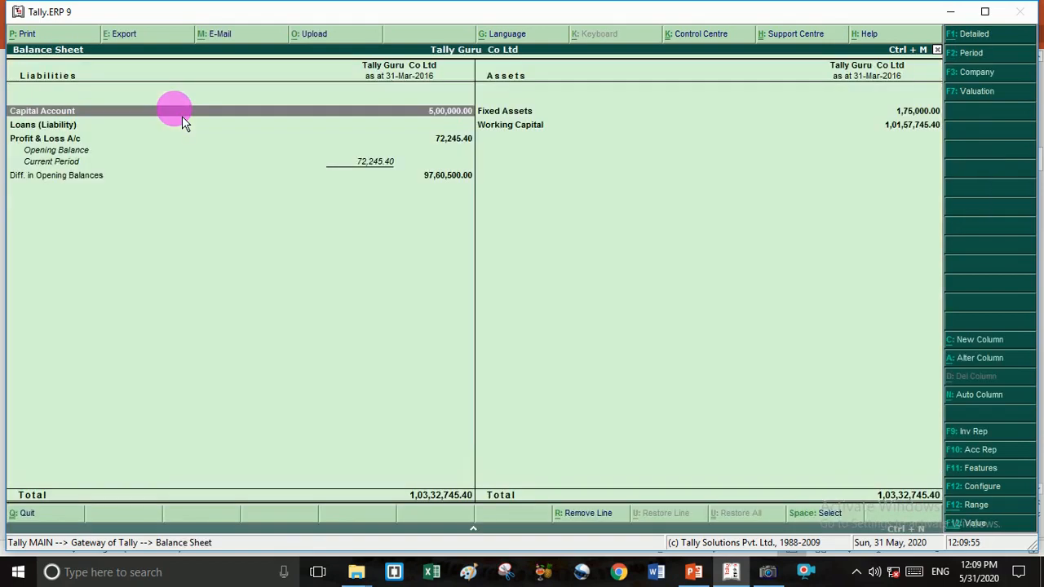
key("alt+F1")
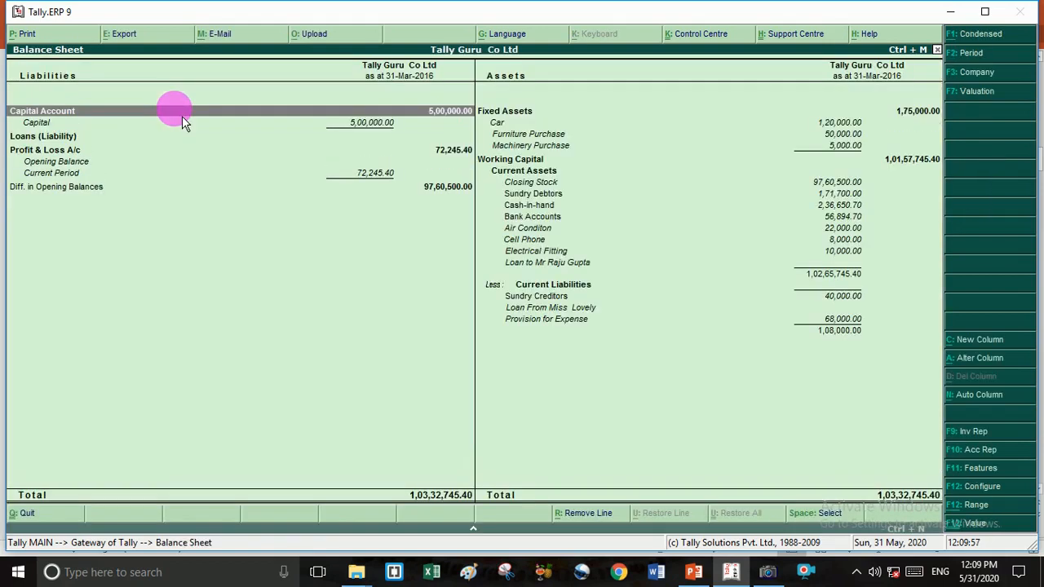
key("Escape")
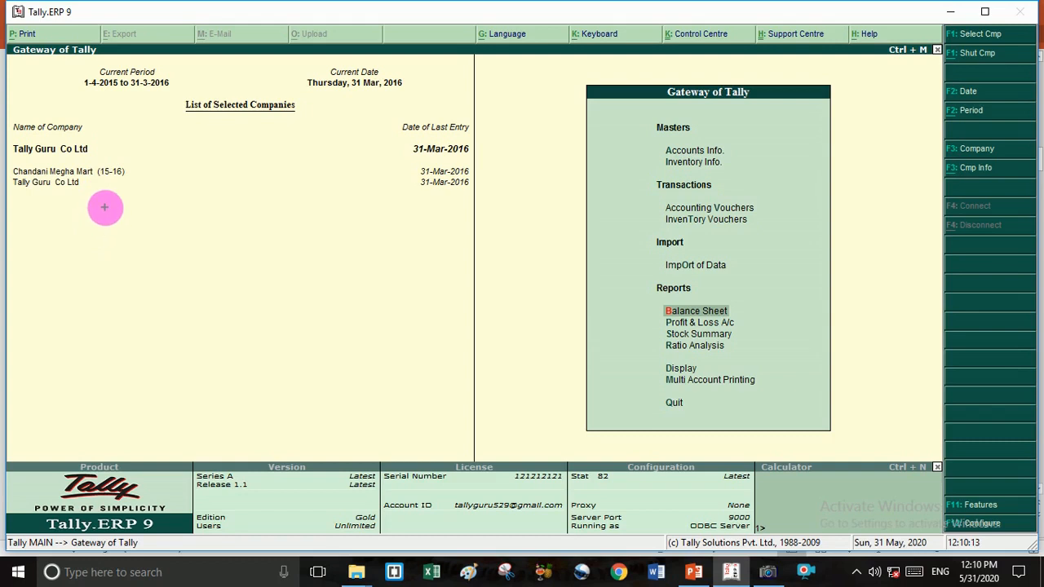
mouse_move(101, 205)
left_mouse_down()
mouse_move(90, 213)
mouse_move(101, 229)
mouse_move(139, 220)
mouse_move(134, 203)
mouse_move(109, 200)
left_mouse_up()
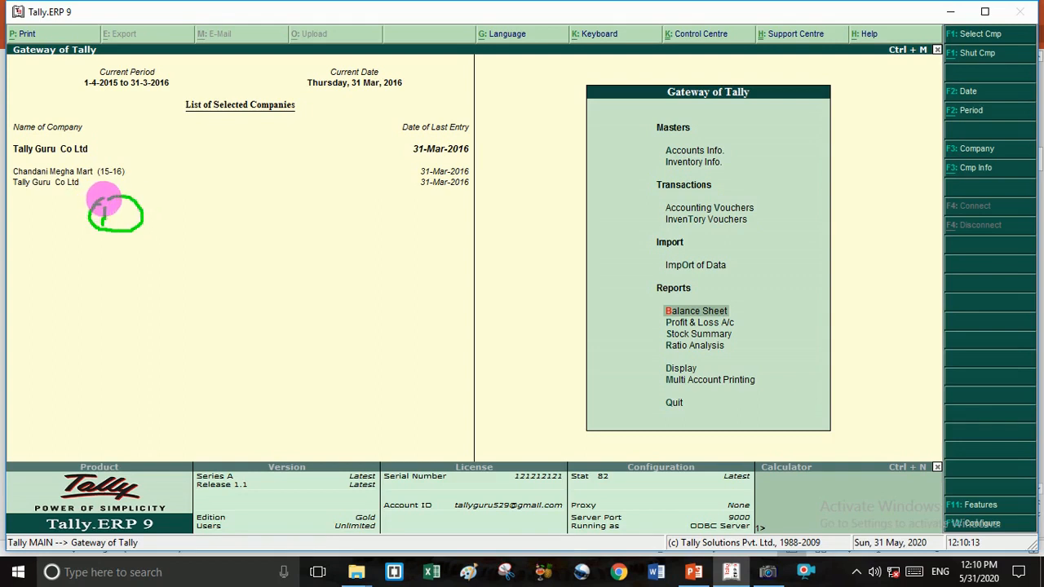
left_click_drag(110, 156, 367, 146)
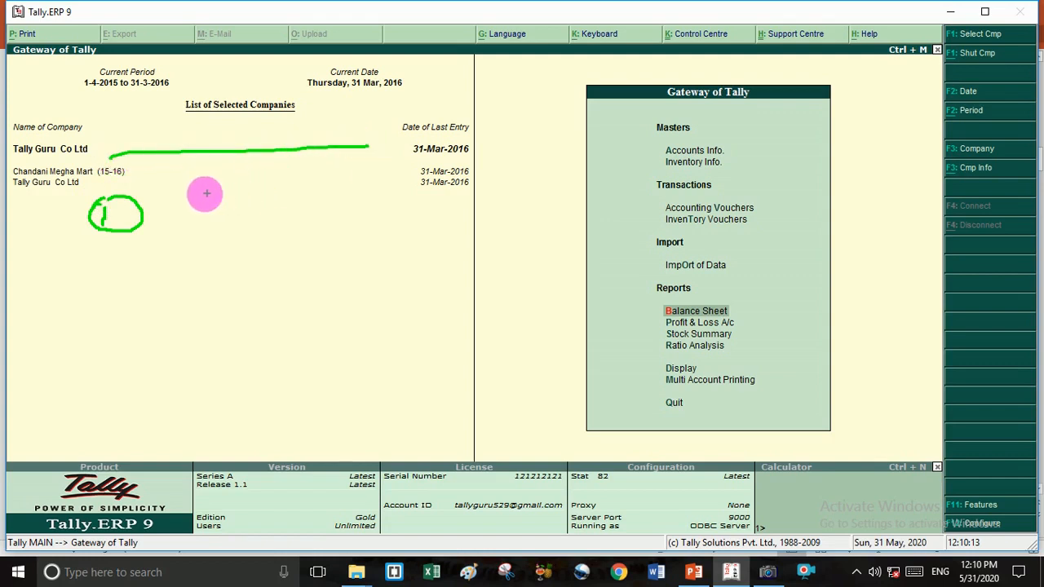
mouse_move(188, 188)
left_mouse_down()
mouse_move(194, 204)
mouse_move(234, 191)
mouse_move(328, 204)
left_mouse_up()
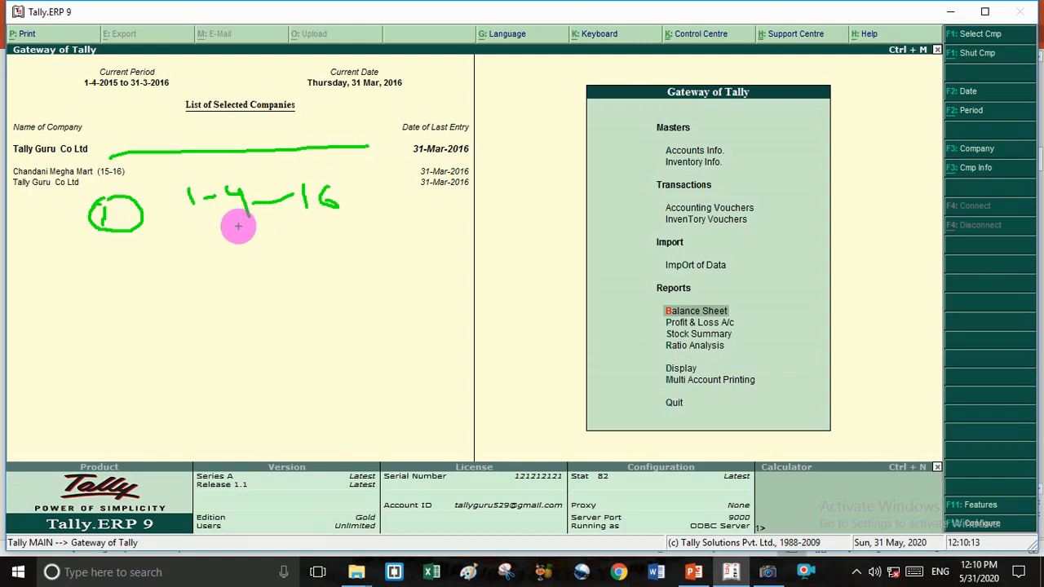
mouse_move(236, 226)
left_mouse_down()
mouse_move(260, 222)
mouse_move(256, 241)
mouse_move(274, 233)
left_mouse_up()
mouse_move(191, 274)
left_mouse_down()
mouse_move(210, 270)
mouse_move(220, 290)
mouse_move(291, 275)
mouse_move(277, 292)
left_mouse_up()
mouse_move(306, 275)
left_mouse_down()
mouse_move(319, 269)
mouse_move(343, 284)
mouse_move(368, 252)
mouse_move(375, 275)
left_mouse_up()
mouse_move(221, 170)
left_mouse_down()
mouse_move(170, 203)
mouse_move(170, 282)
mouse_move(261, 302)
mouse_move(380, 285)
mouse_move(373, 191)
mouse_move(253, 160)
left_mouse_up()
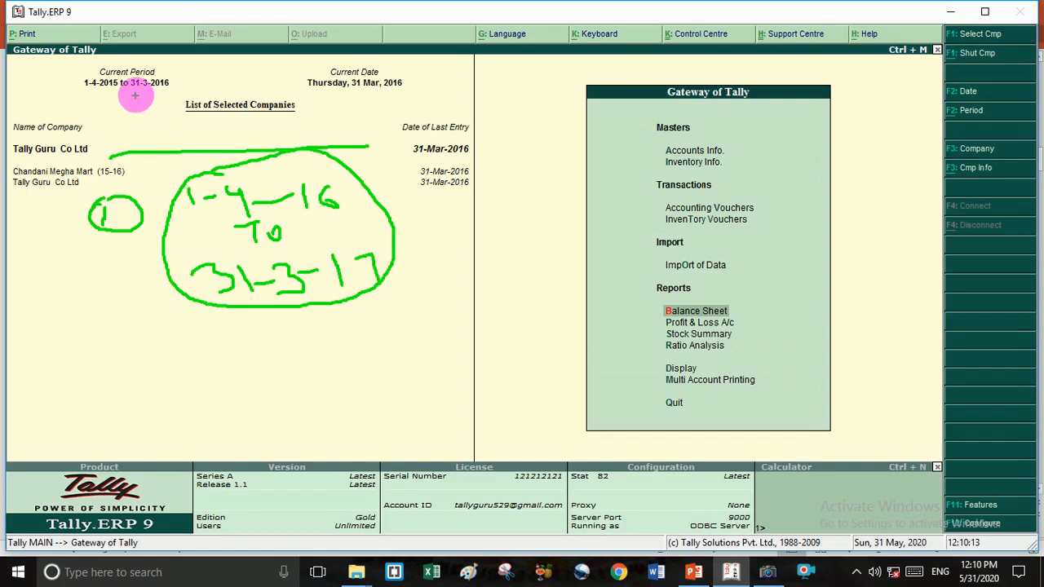
left_click_drag(136, 96, 173, 151)
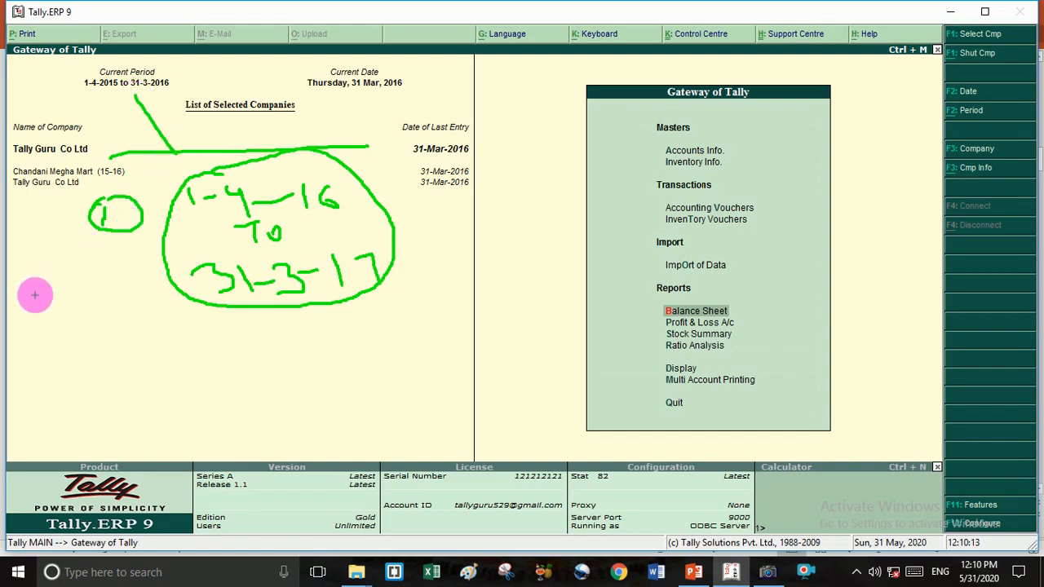
mouse_move(31, 298)
left_mouse_down()
mouse_move(49, 326)
mouse_move(65, 296)
mouse_move(35, 291)
mouse_move(37, 325)
left_mouse_up()
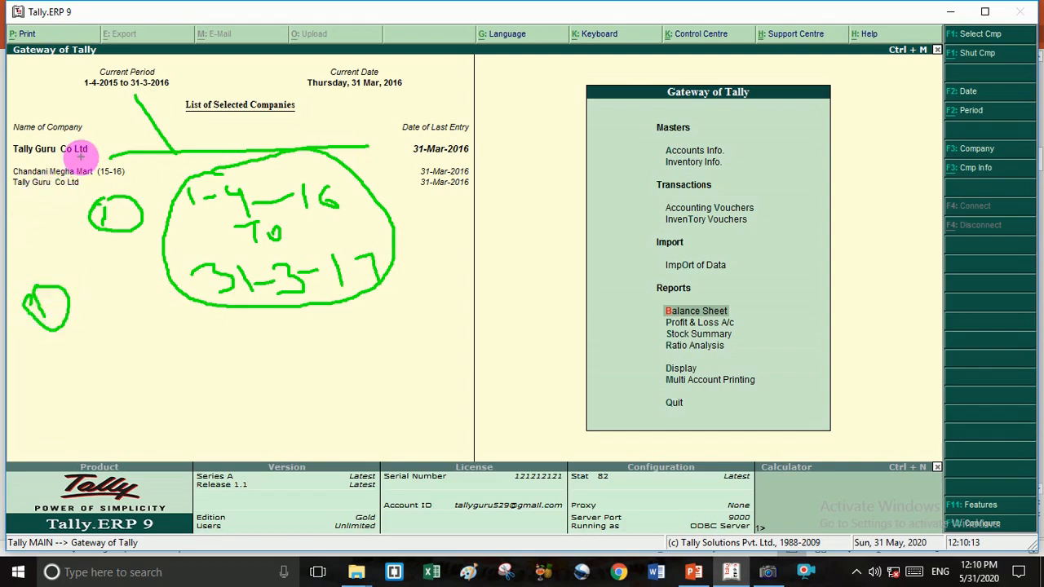
mouse_move(90, 151)
left_mouse_down()
mouse_move(121, 155)
mouse_move(158, 209)
mouse_move(73, 281)
mouse_move(132, 300)
mouse_move(127, 321)
mouse_move(164, 304)
mouse_move(173, 317)
mouse_move(135, 340)
mouse_move(189, 327)
left_mouse_up()
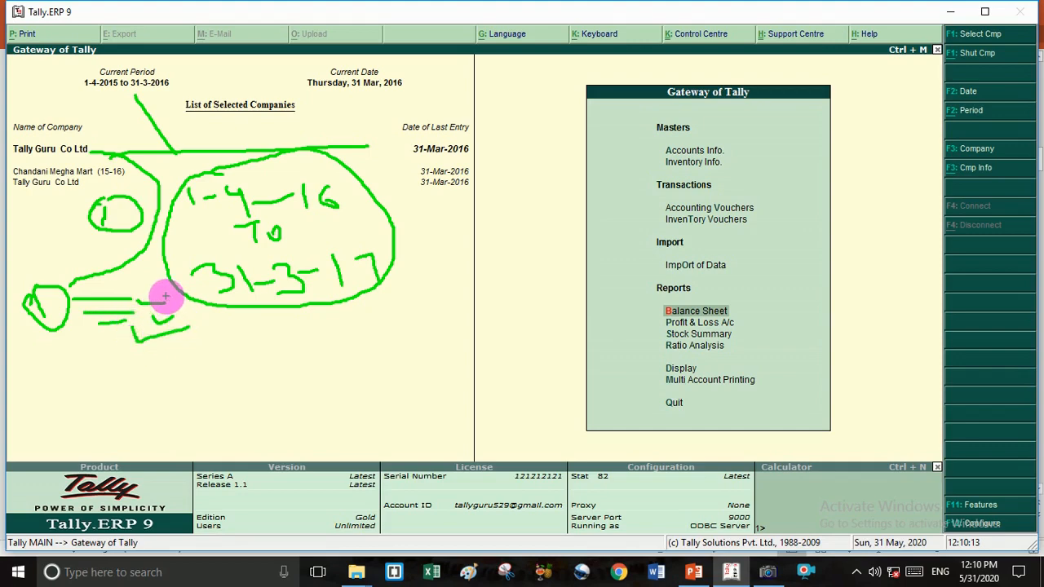
mouse_move(73, 366)
left_mouse_down()
mouse_move(88, 386)
mouse_move(51, 373)
mouse_move(112, 400)
mouse_move(86, 353)
left_mouse_up()
mouse_move(151, 356)
left_mouse_down()
mouse_move(133, 361)
mouse_move(146, 393)
left_mouse_up()
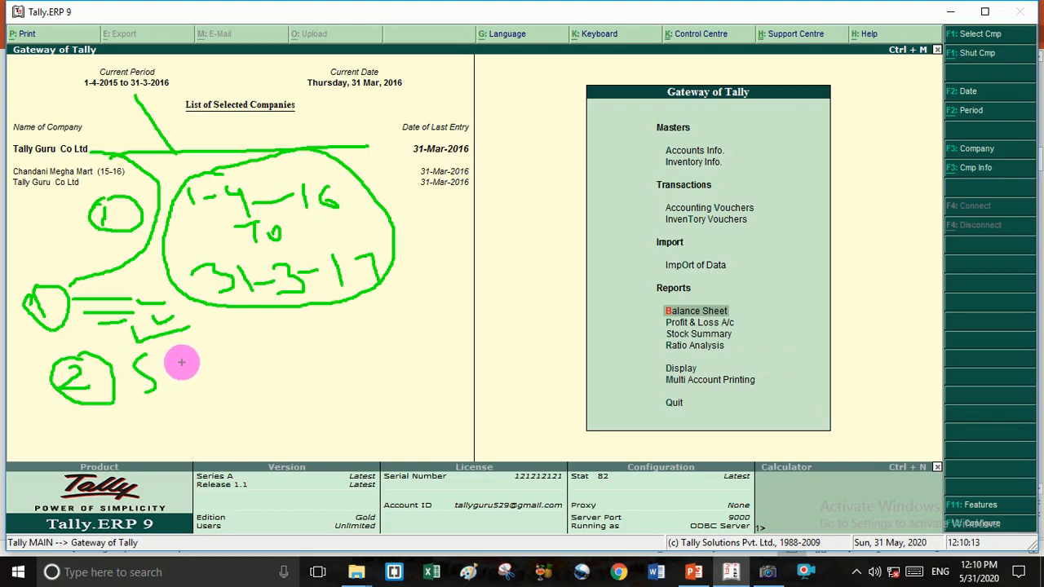
mouse_move(186, 364)
left_mouse_down()
mouse_move(221, 378)
mouse_move(228, 356)
mouse_move(224, 375)
left_mouse_up()
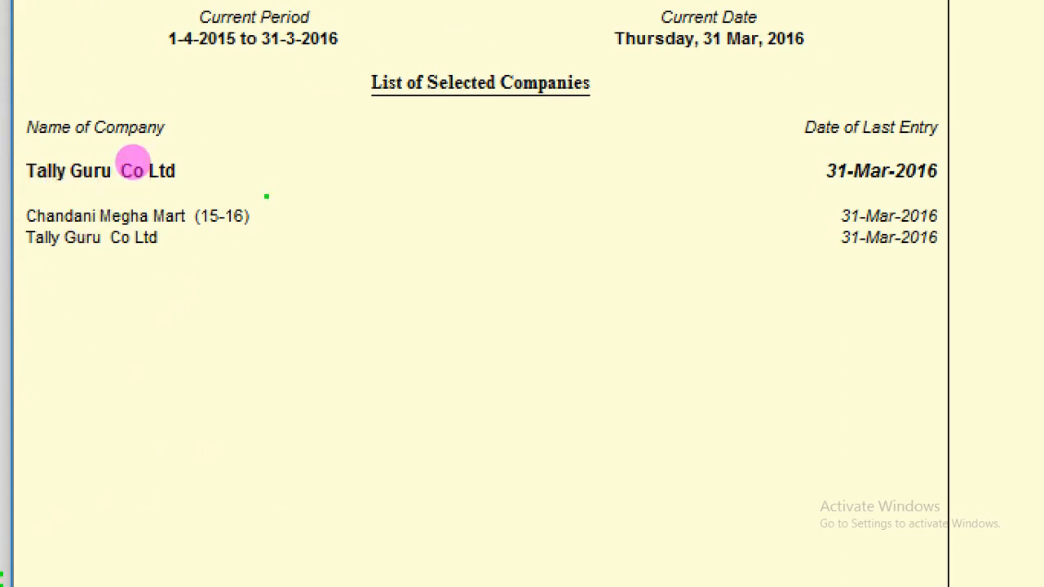
left_click_drag(262, 192, 245, 303)
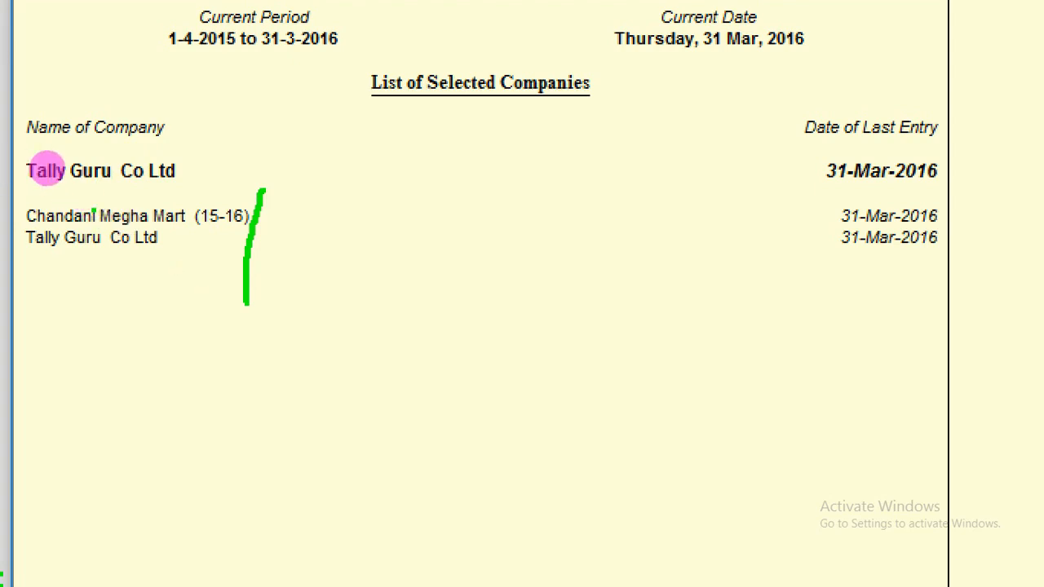
left_click_drag(38, 259, 103, 260)
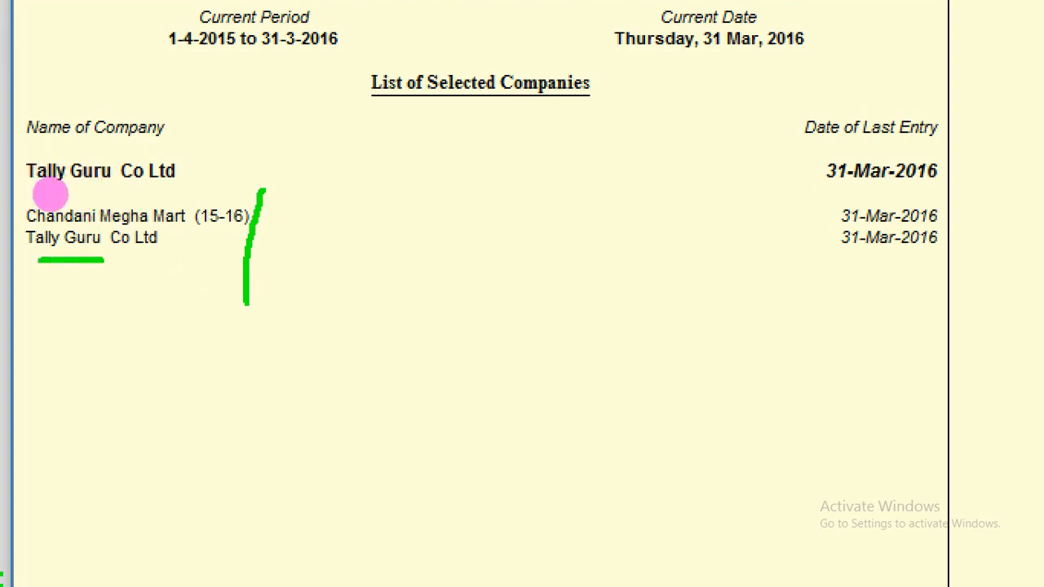
left_click_drag(167, 250, 136, 299)
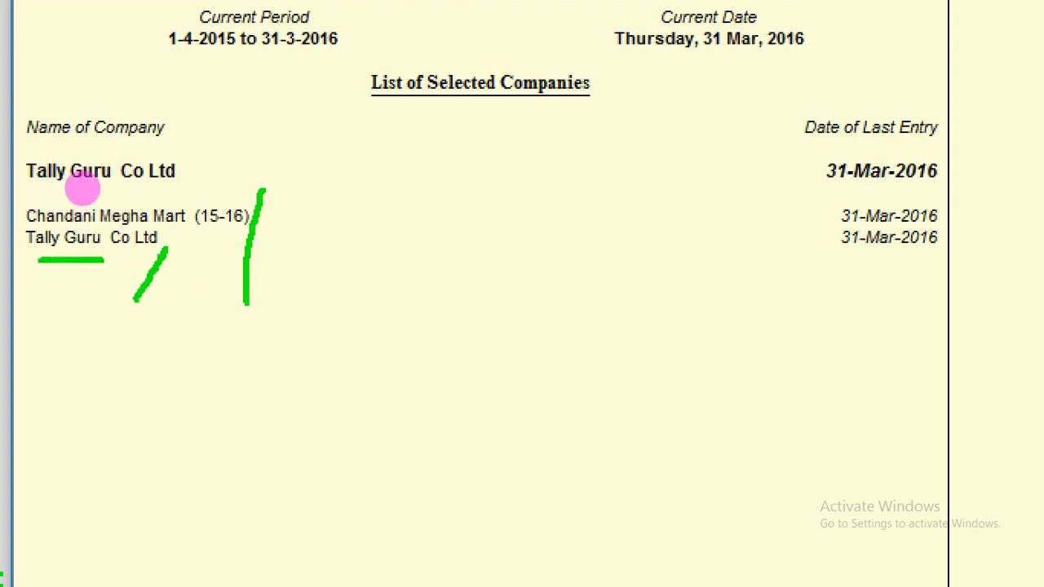
mouse_move(186, 198)
left_mouse_down()
mouse_move(226, 174)
mouse_move(351, 169)
mouse_move(385, 220)
mouse_move(368, 215)
mouse_move(401, 240)
mouse_move(413, 213)
mouse_move(398, 237)
left_mouse_up()
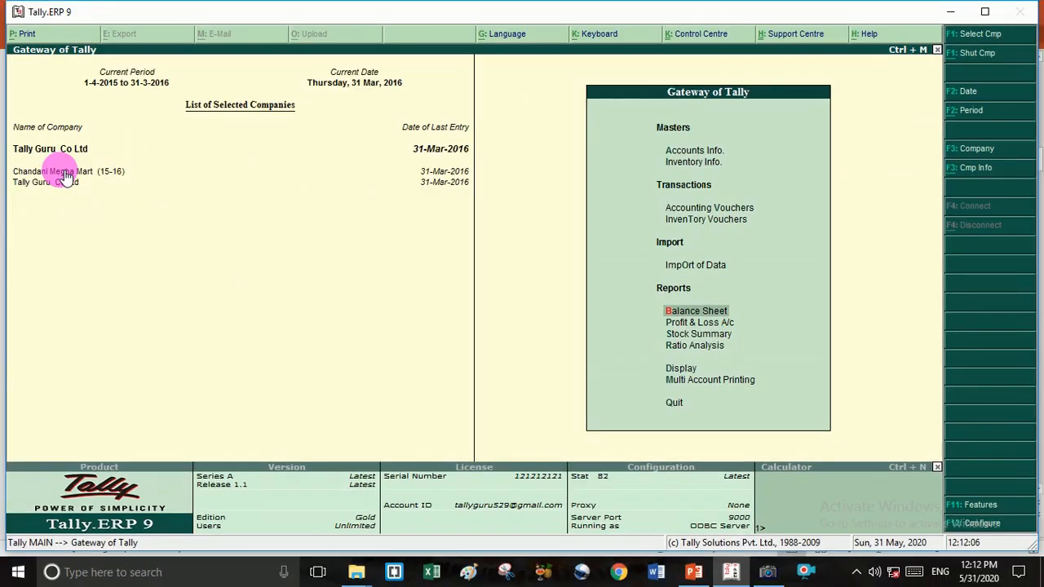
- Select Chandani Megha Mart (15-16) as the current company in place of Tally Guru Co Ltd
left_click(59, 175)
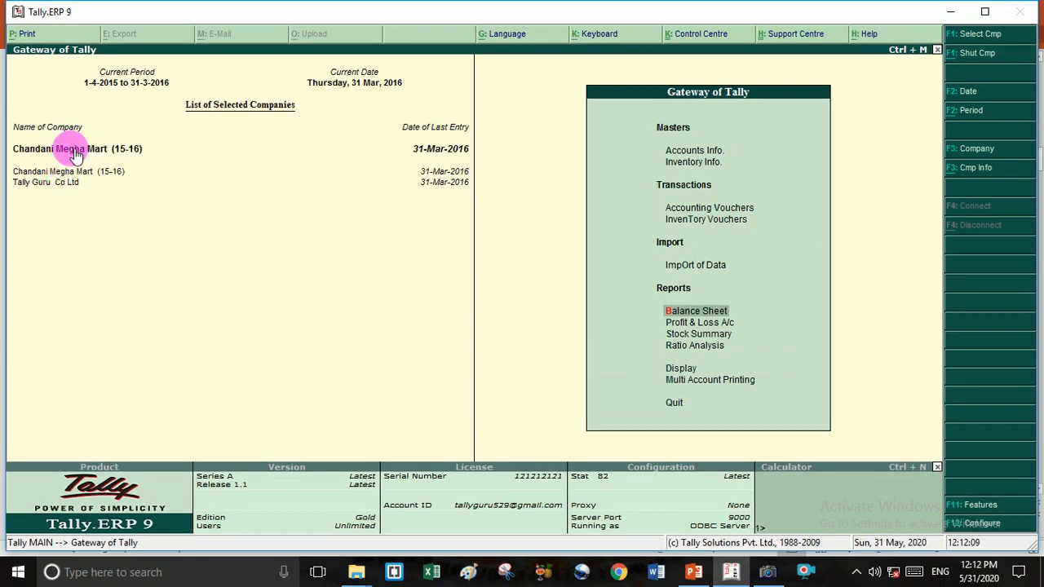
left_click(75, 153)
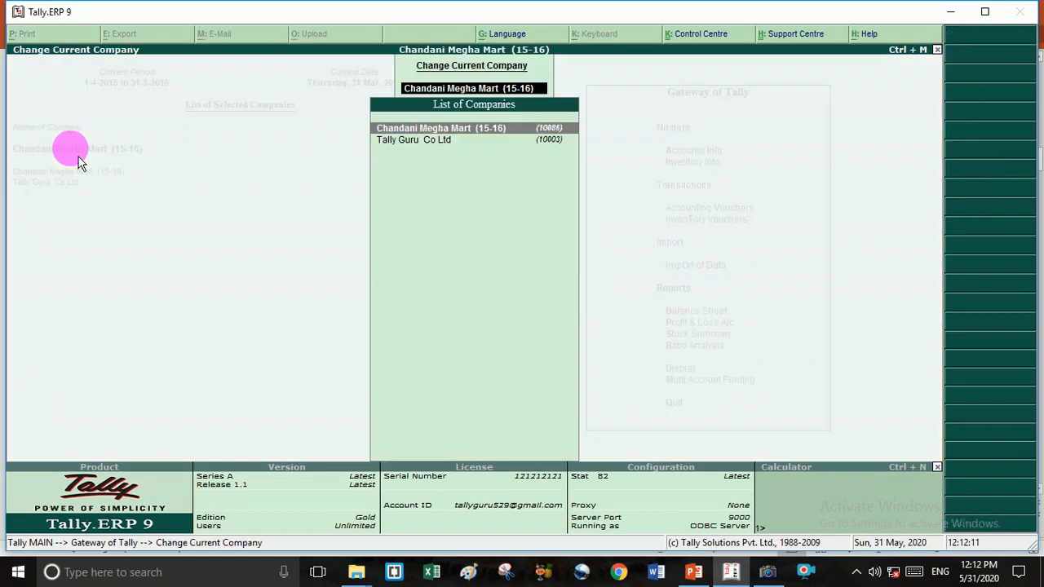
key("Escape")
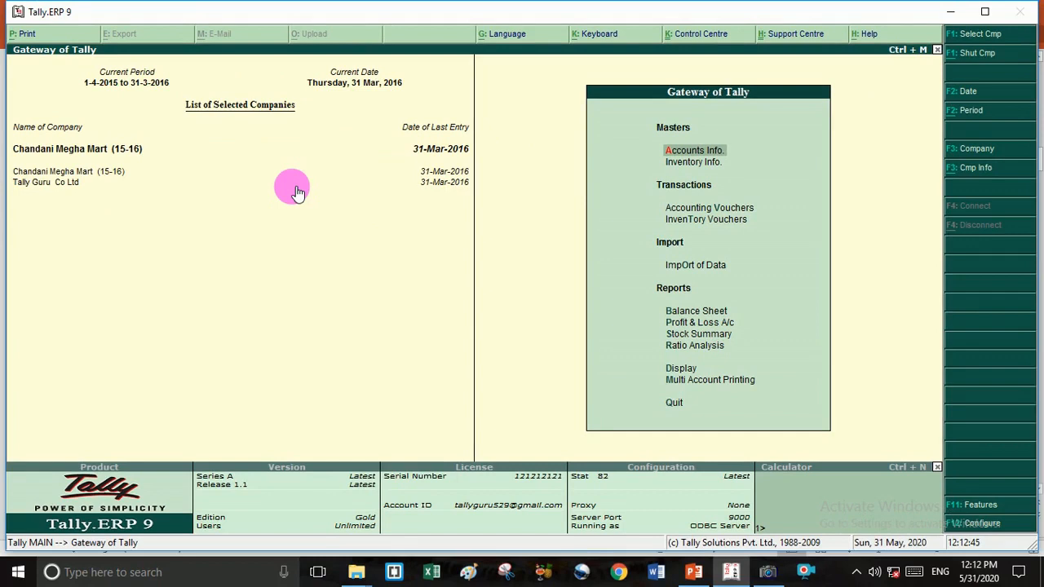
- Enter Payment No. 8: Computer debit 20,000 against Cash, then begin changing its date
key("v")
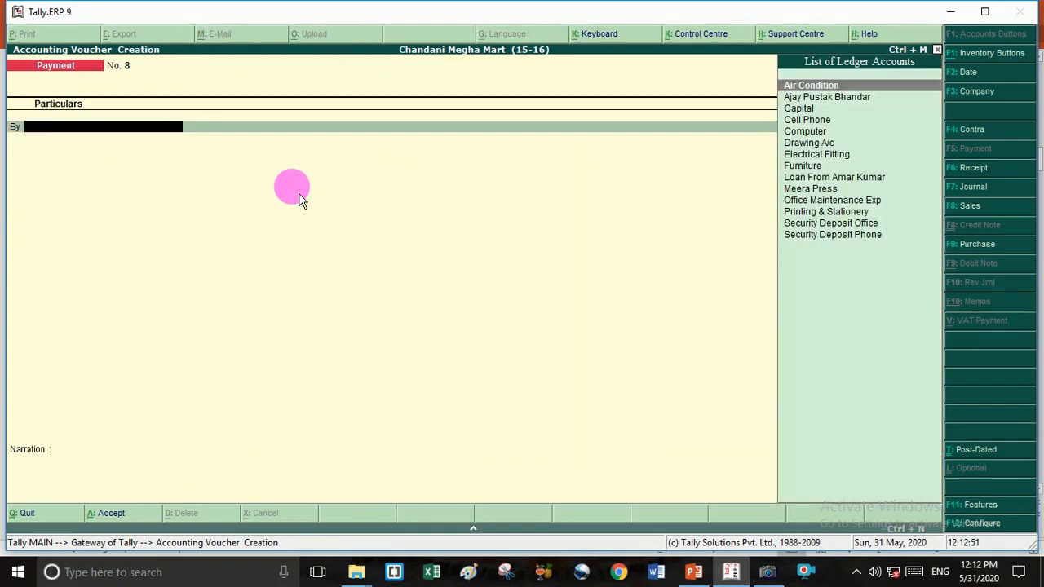
key("Down")
key("Down")
key("Down")
key("Down")
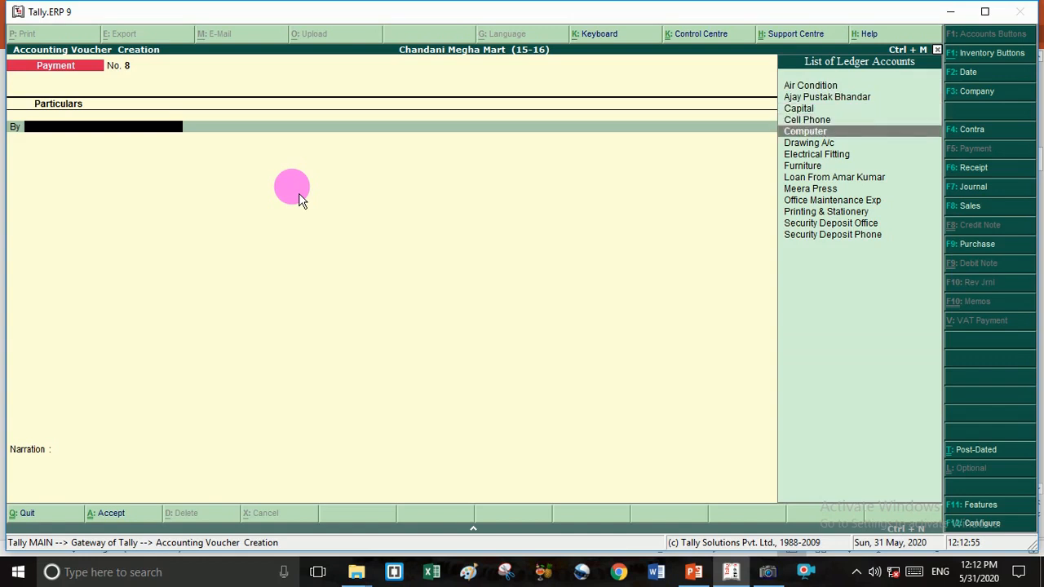
key("Return")
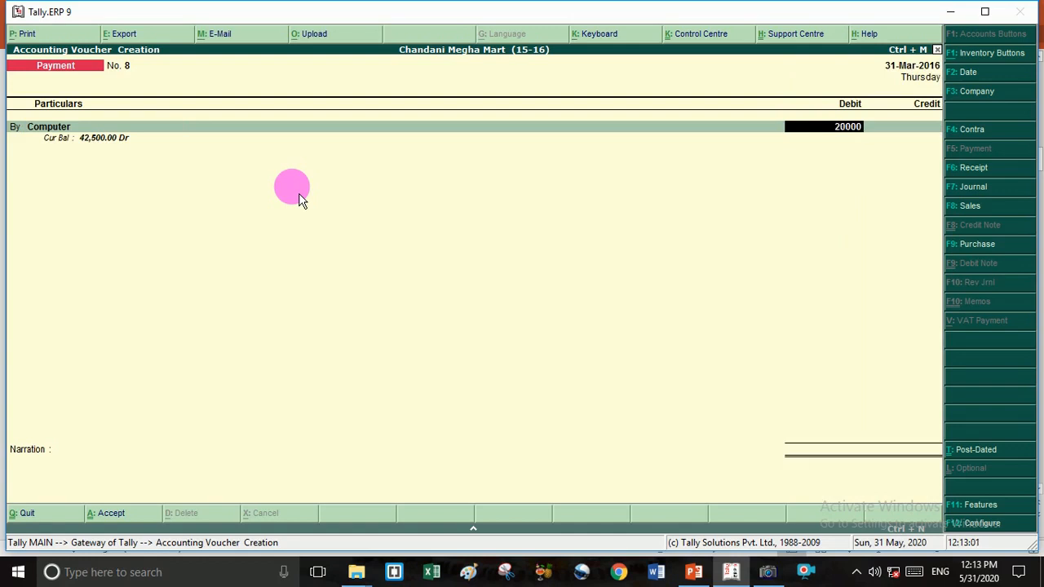
key("Return")
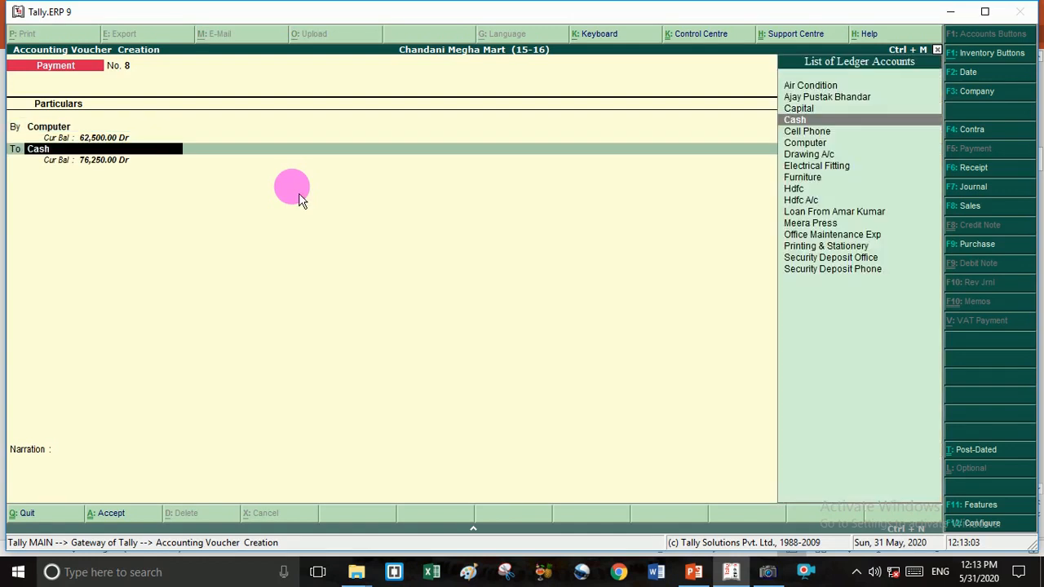
key("Return")
key("Return")
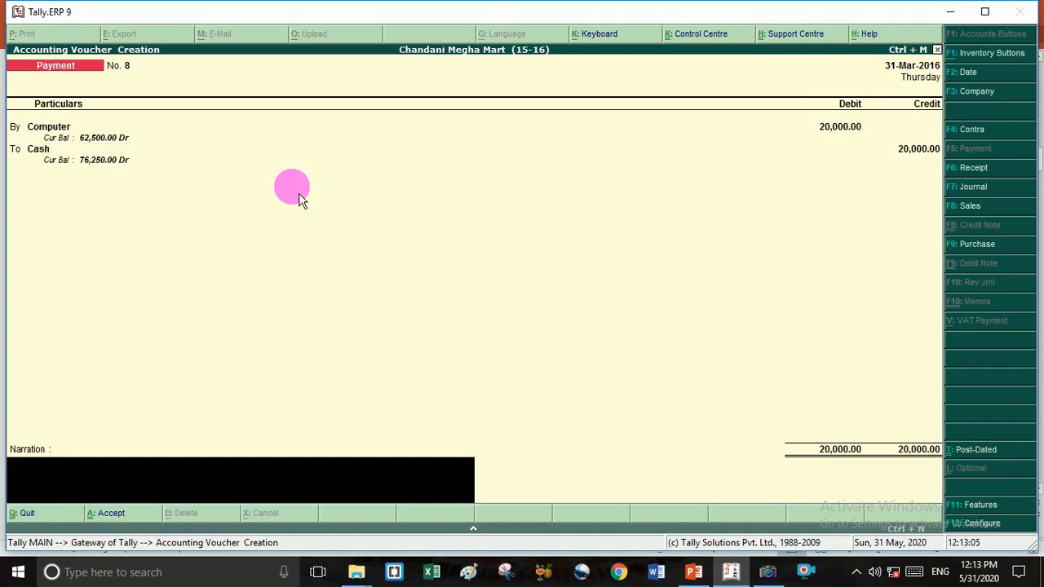
key("F2")
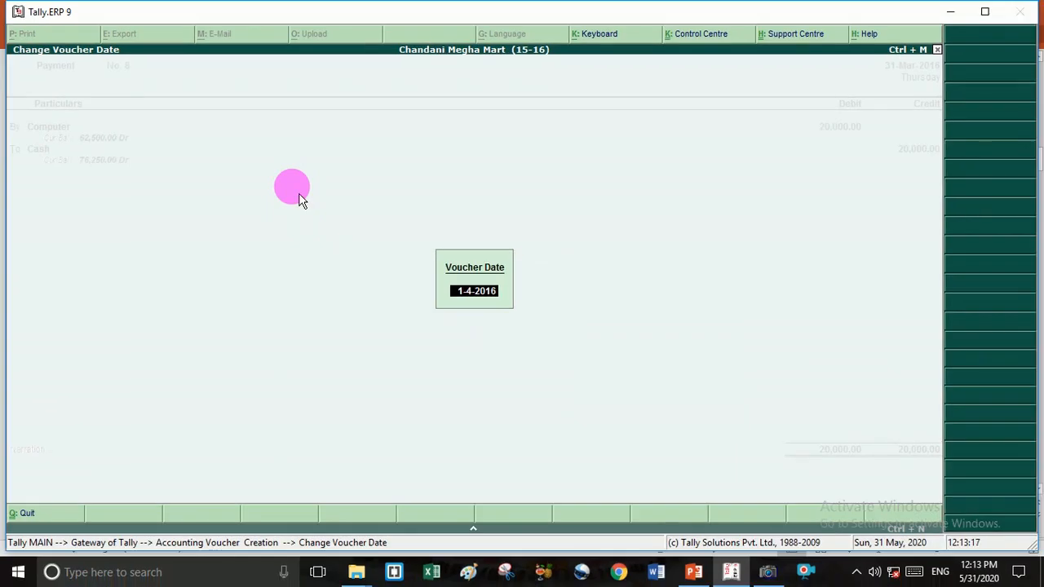
- Submit date 1-4-2016, dismiss the out-of-period error and quit the unsaved voucher
key("Return")
key("Return")
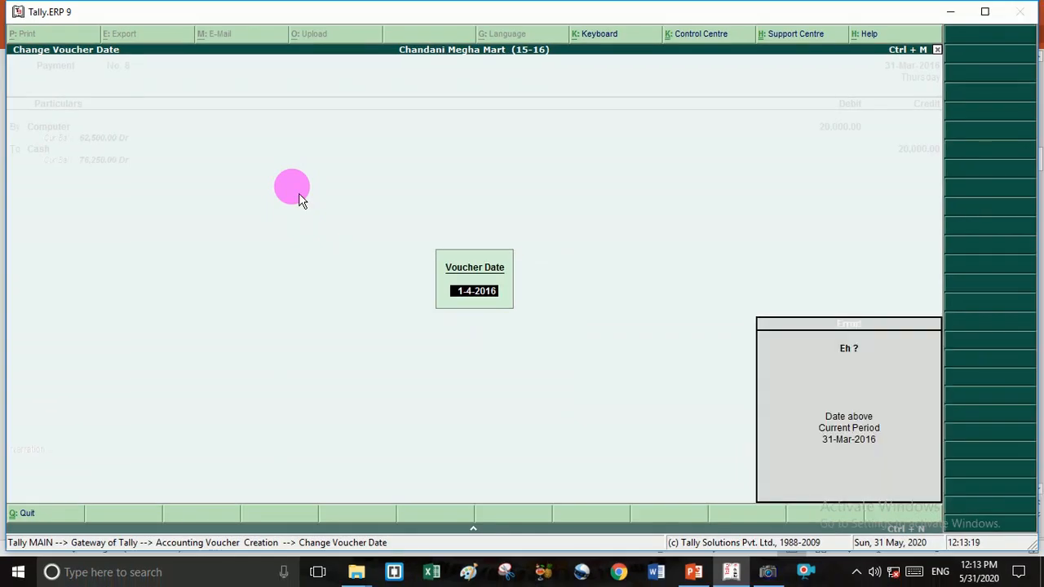
key("Escape")
key("Escape")
key("Escape")
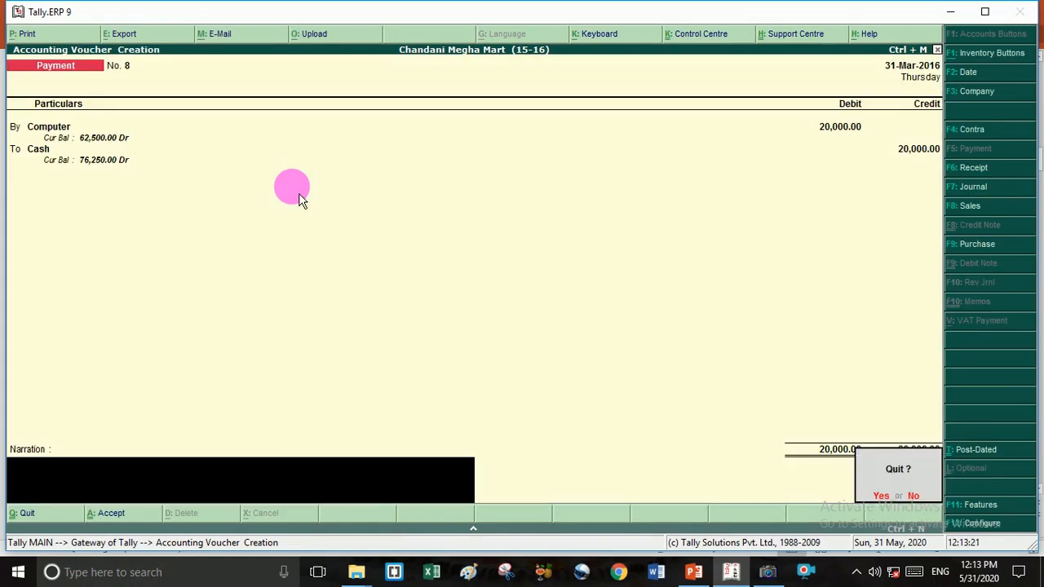
key("Return")
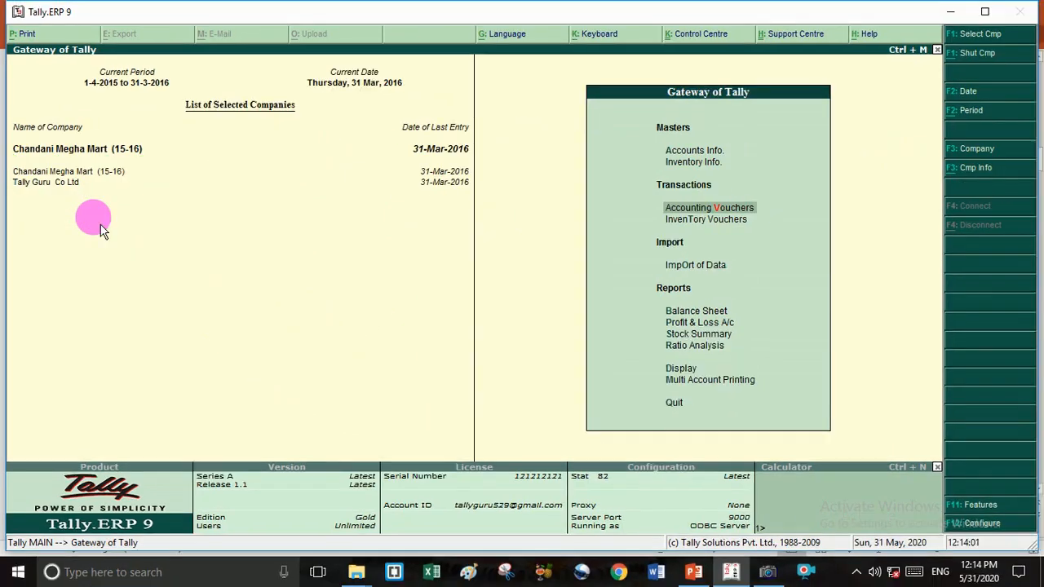
key("alt+F3")
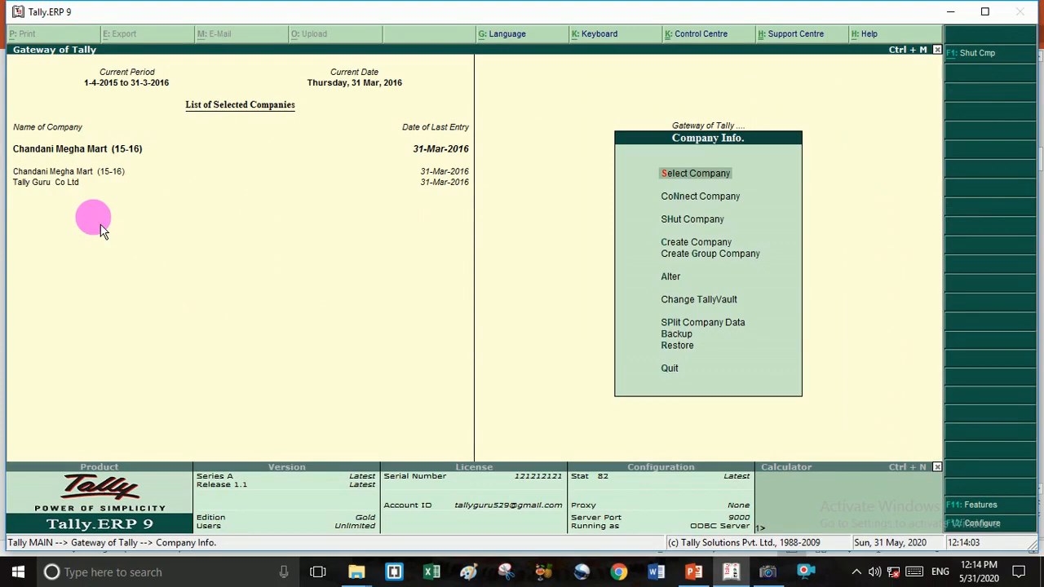
key("Down")
key("Down")
key("Down")
key("Down")
key("Down")
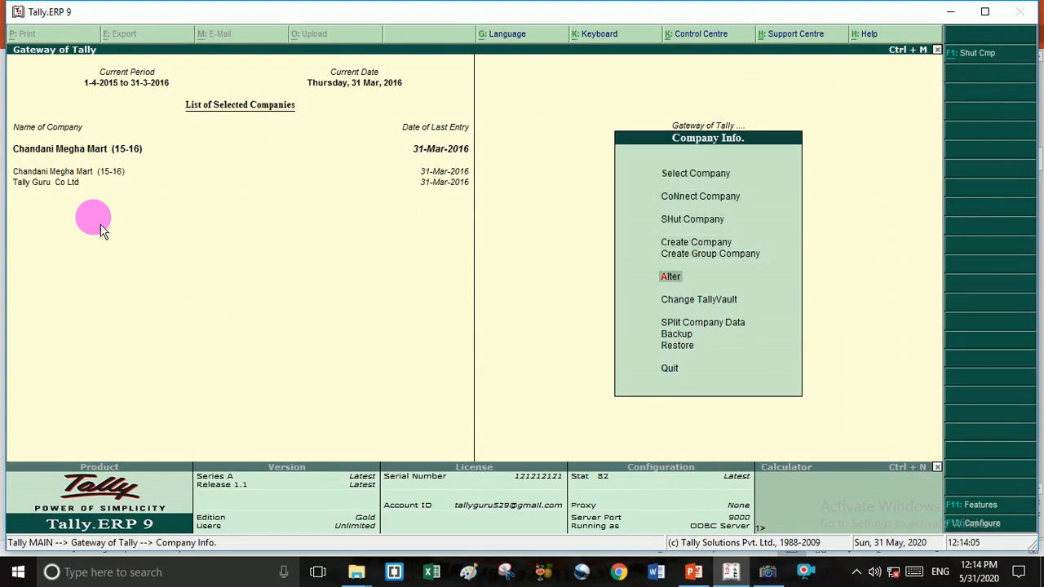
key("Return")
key("Return")
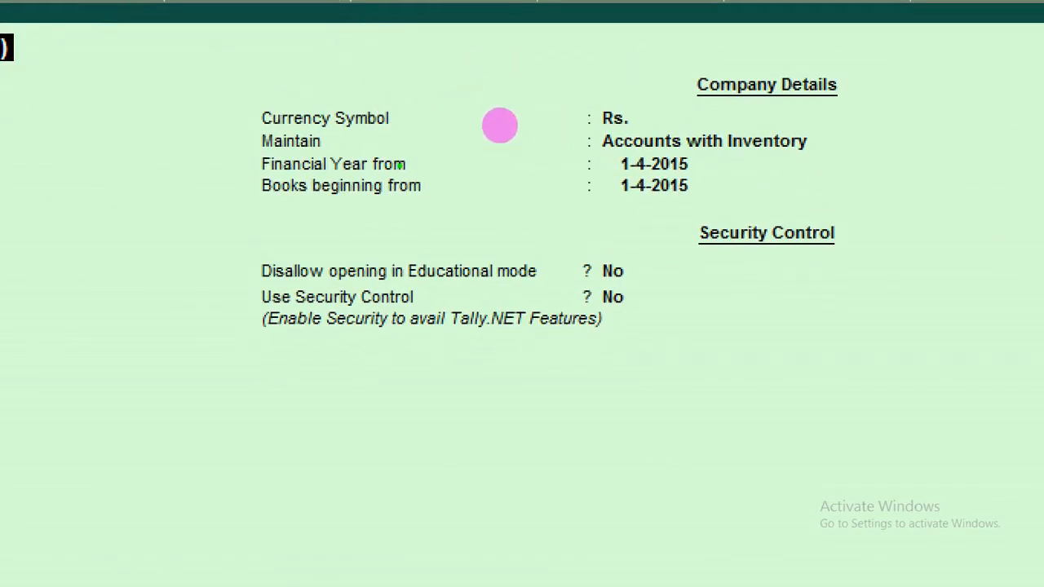
left_click_drag(415, 169, 596, 163)
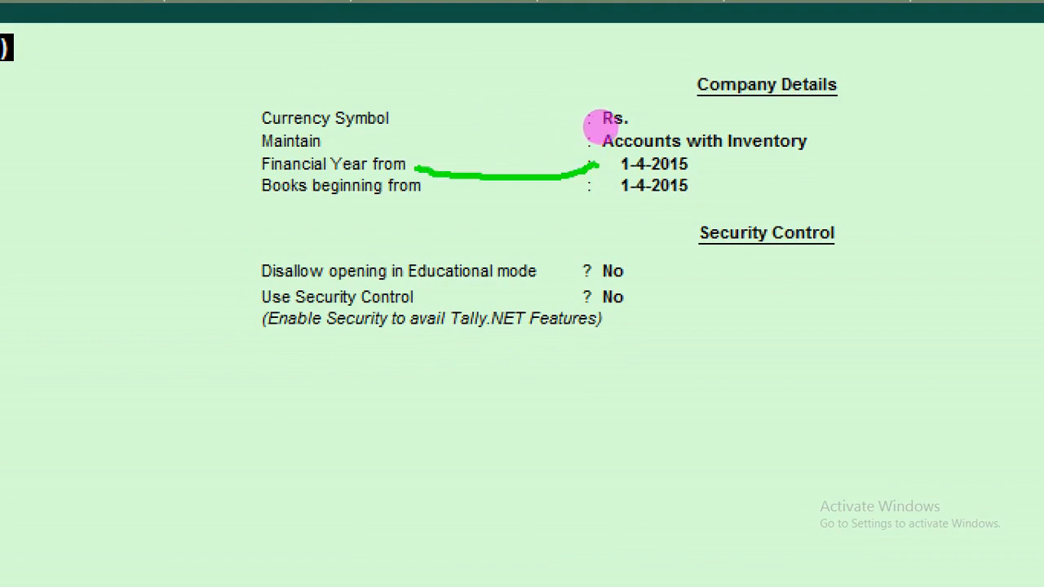
left_click_drag(717, 166, 752, 166)
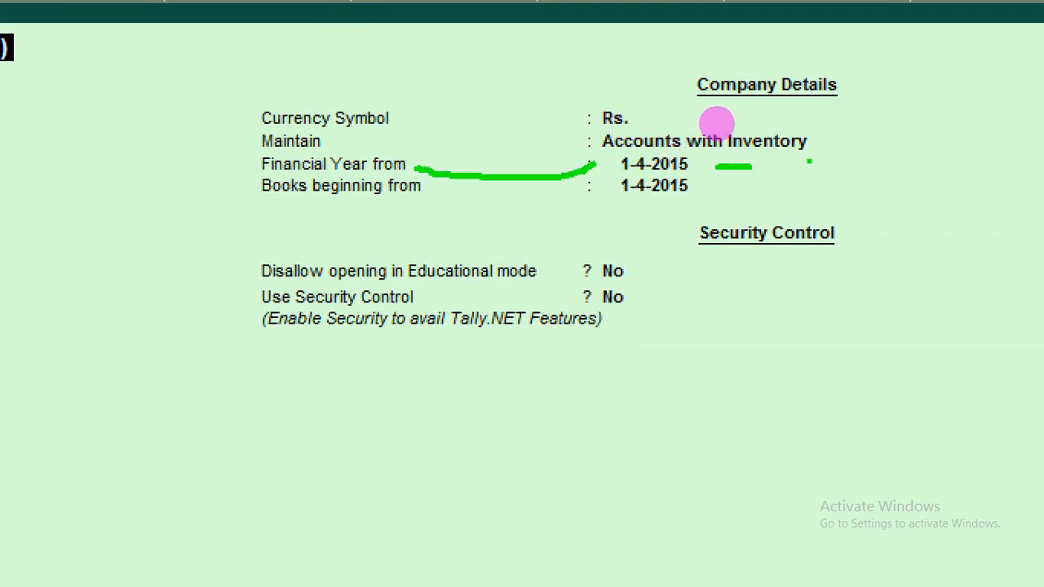
key("Escape")
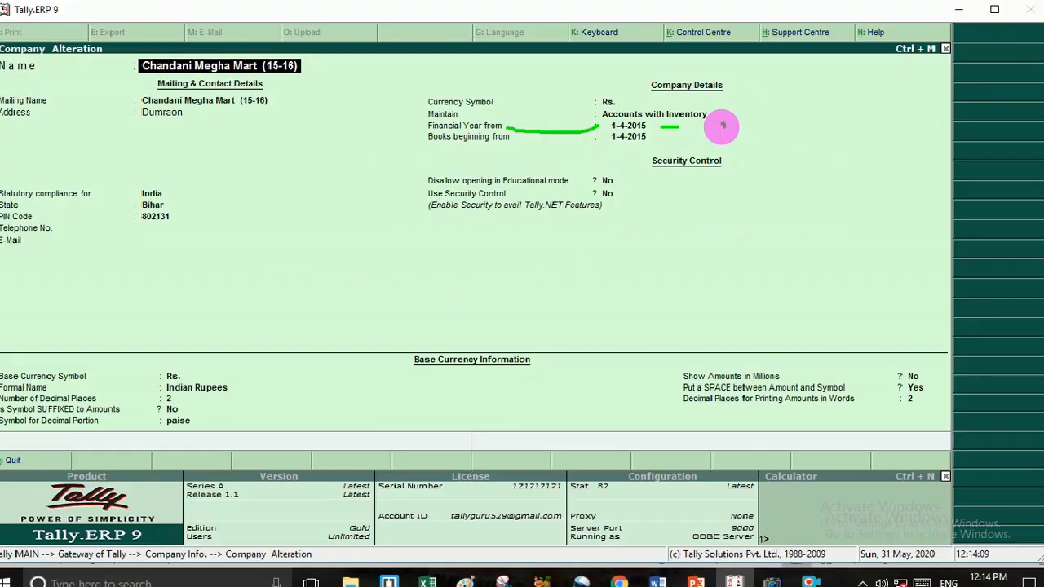
key("Escape")
key("Escape")
key("Return")
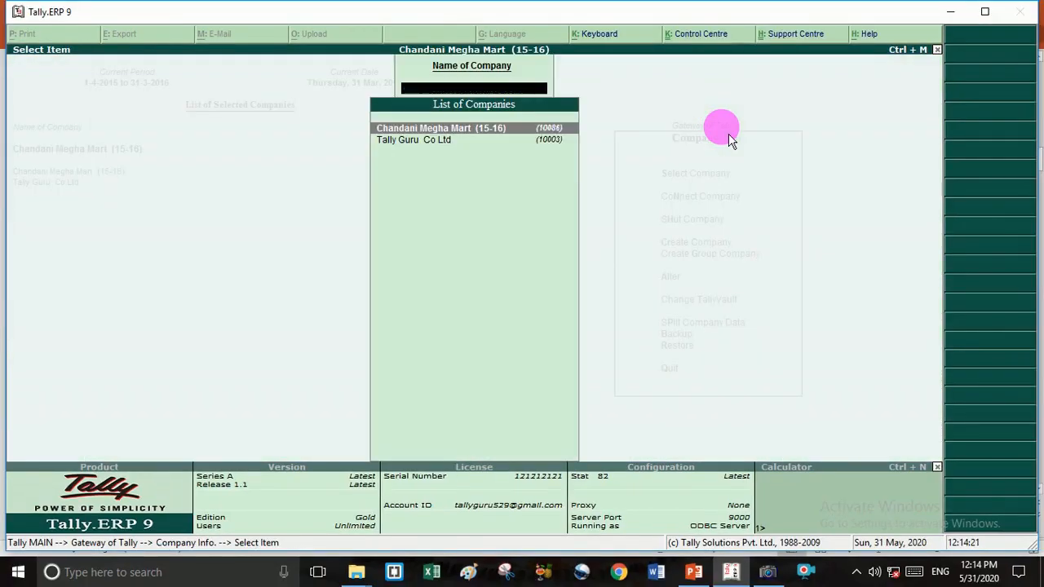
key("Escape")
key("Escape")
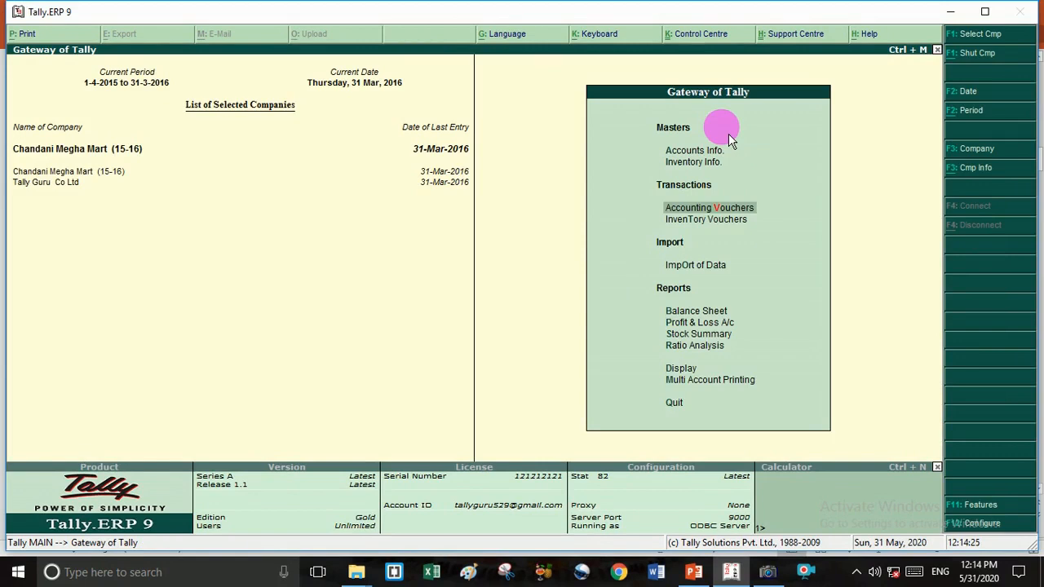
key("alt+F3")
key("Down")
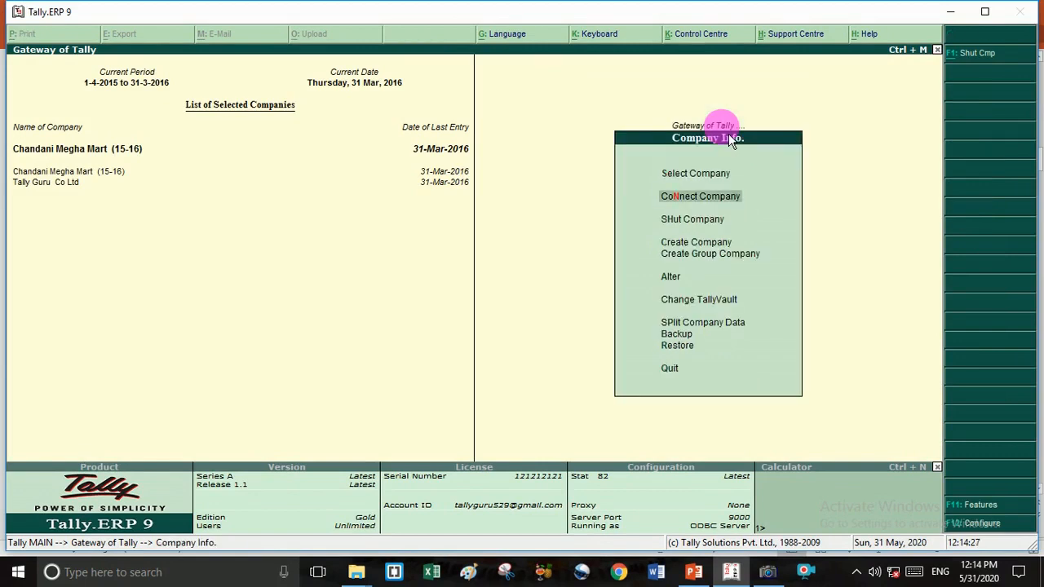
key("Down")
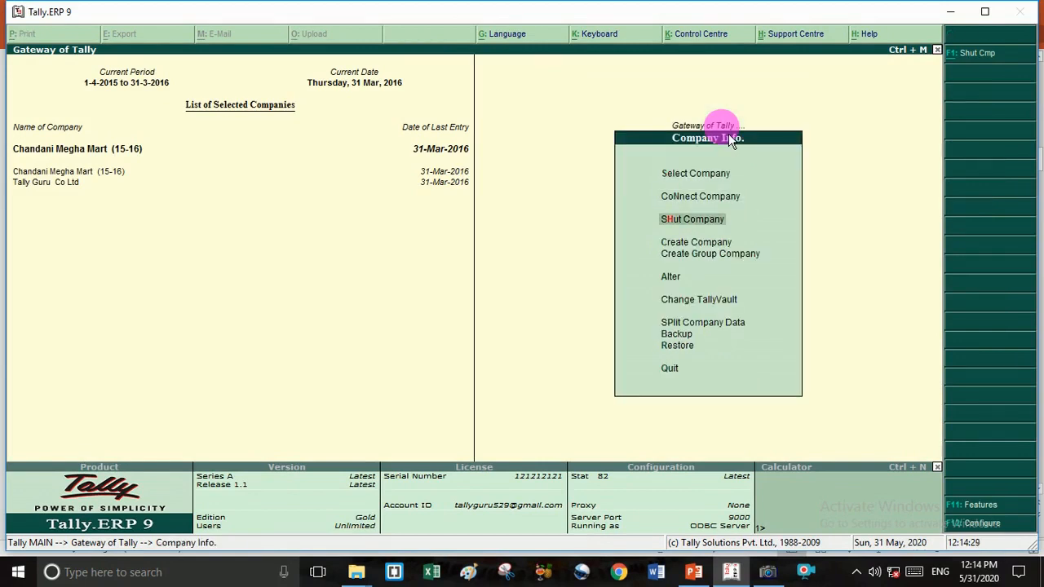
key("Up")
key("Down")
key("Down")
key("Return")
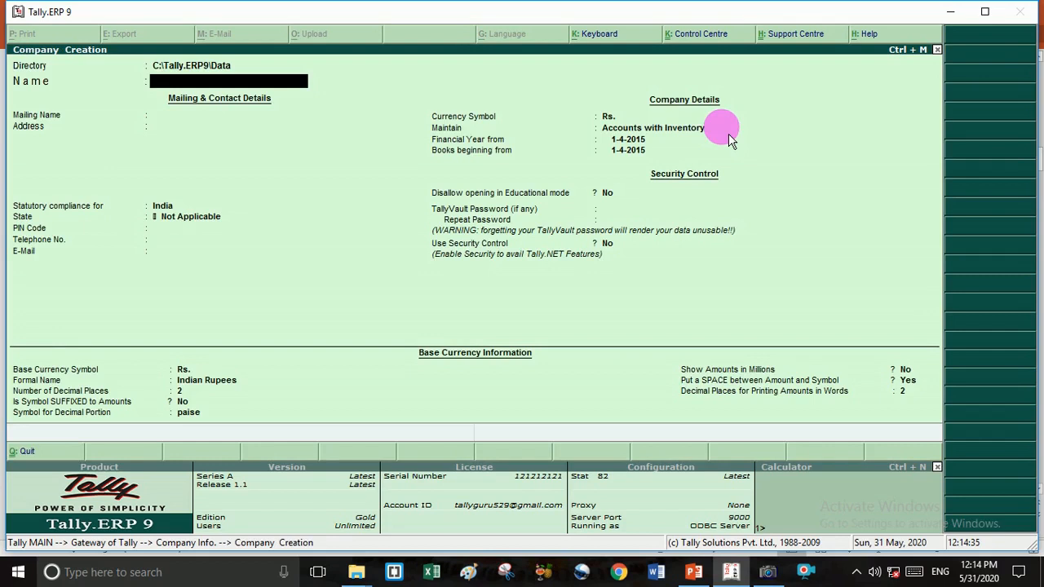
type("Chandni")
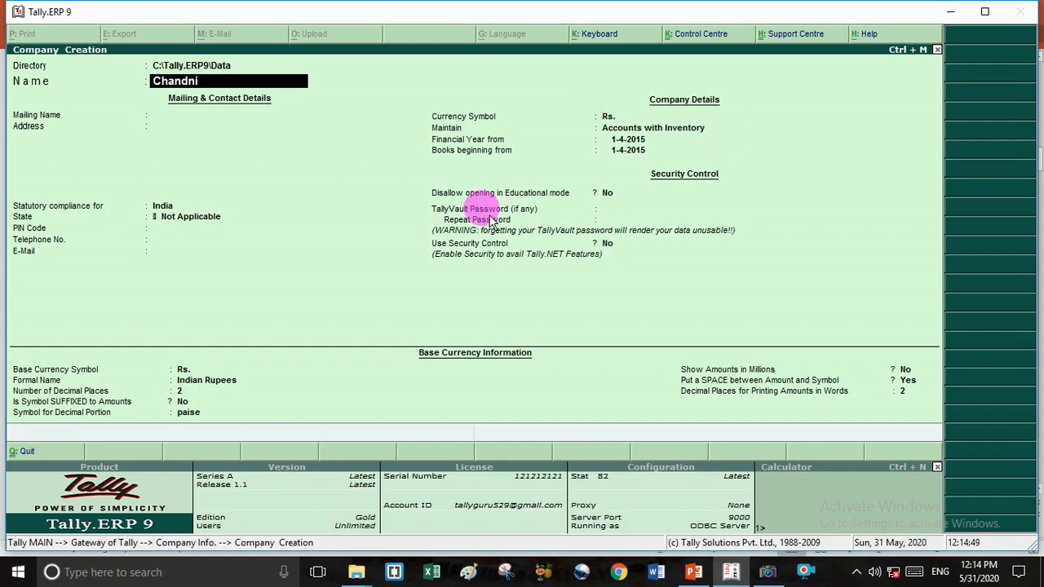
key("Escape")
key("y")
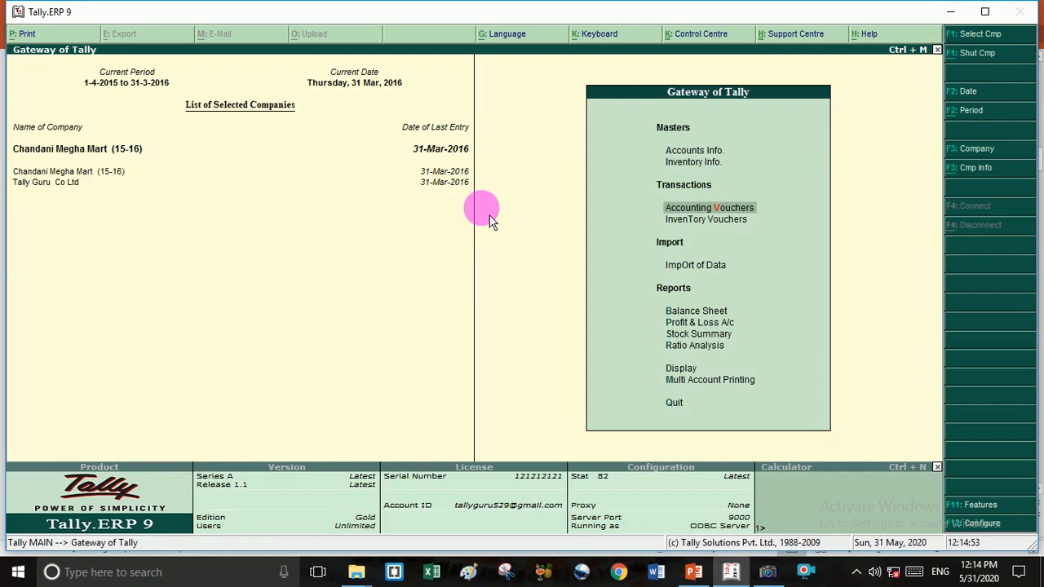
- Start creating a new company named 'Chandni Megha Mart (16-17)'
key("alt+F3")
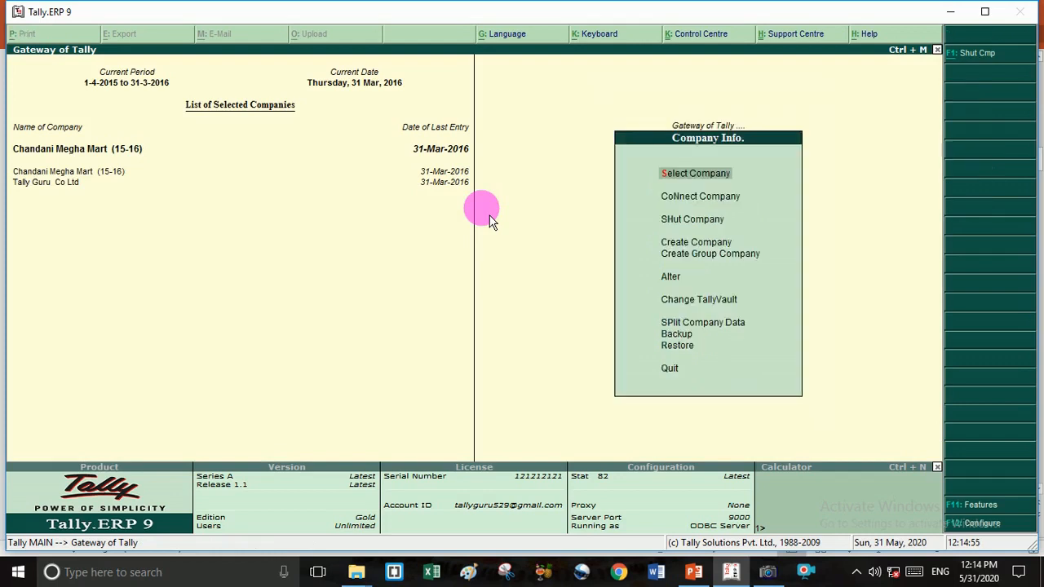
key("Down")
key("Down")
key("Return")
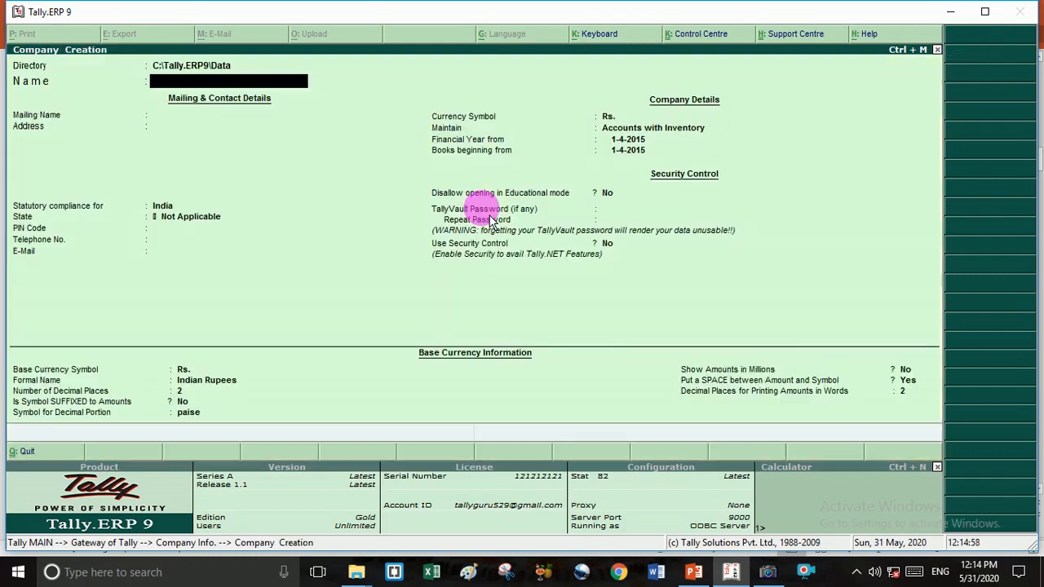
type("Chandni M")
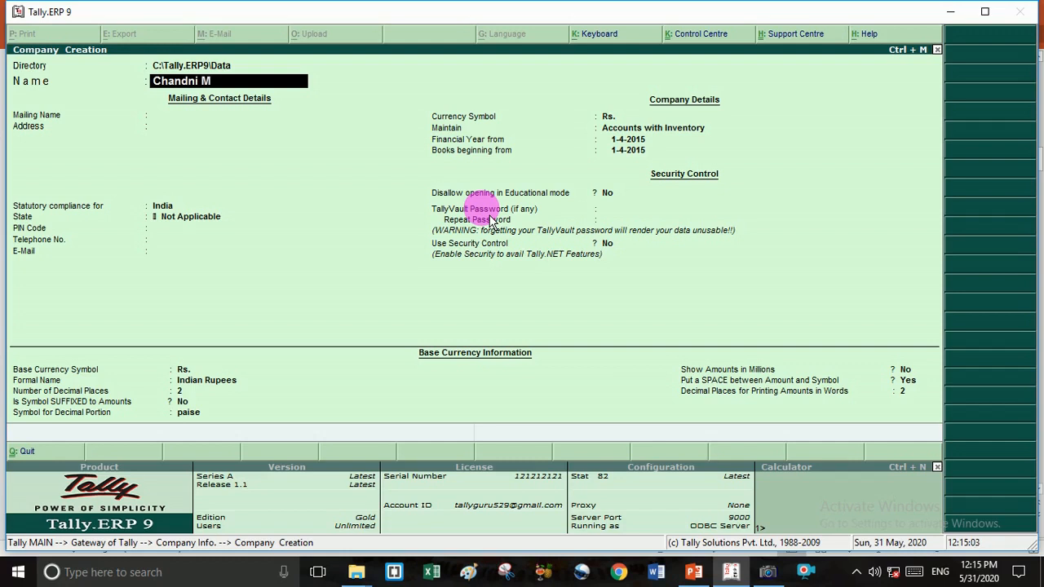
type("egha Mart (16-17")
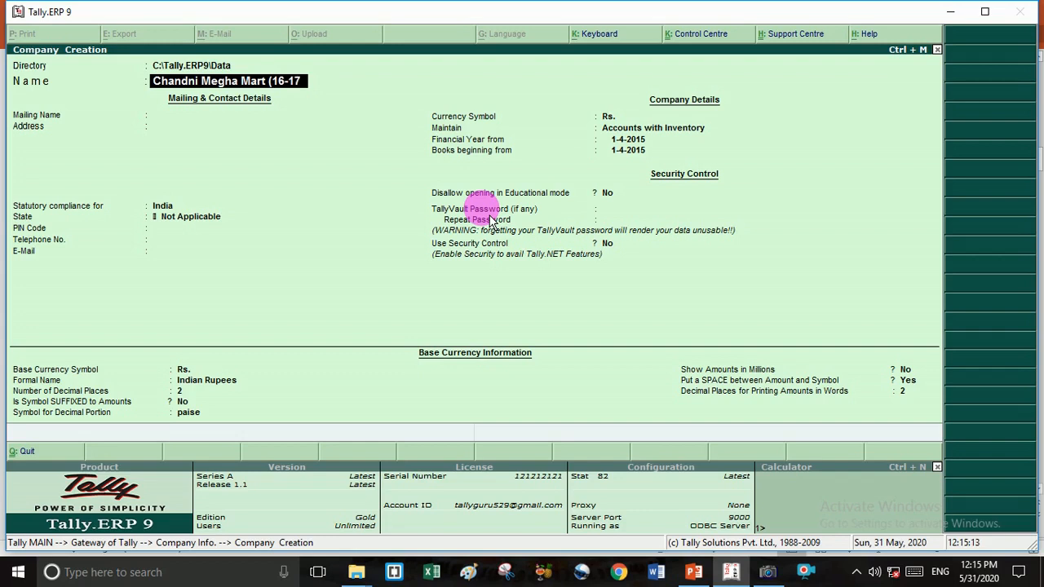
type(")")
key("Return")
- Fill in address Buxar, state Bihar and PIN code 802145
key("Return")
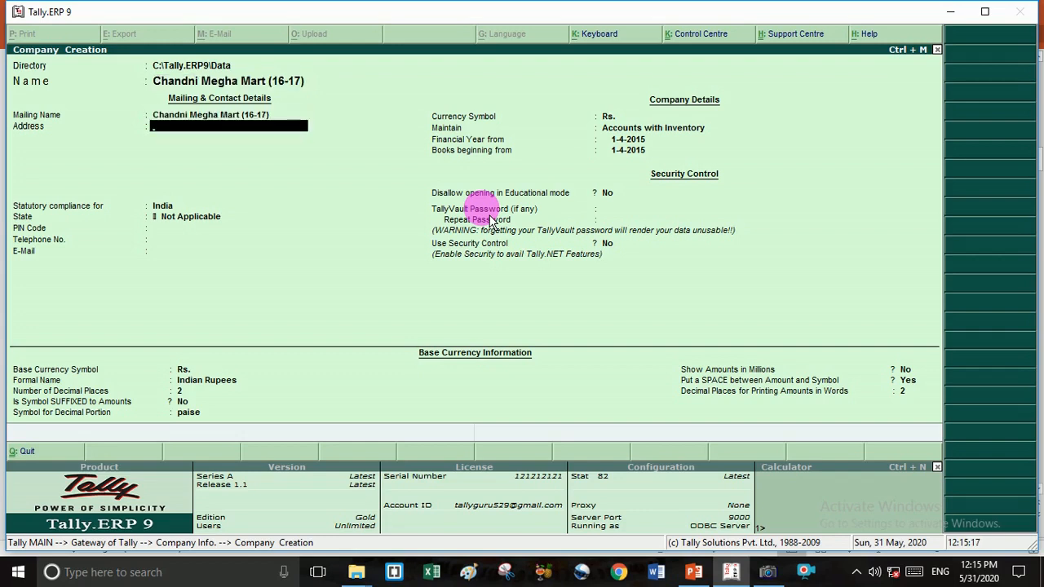
type("Buxar")
key("Return")
key("Return")
key("Return")
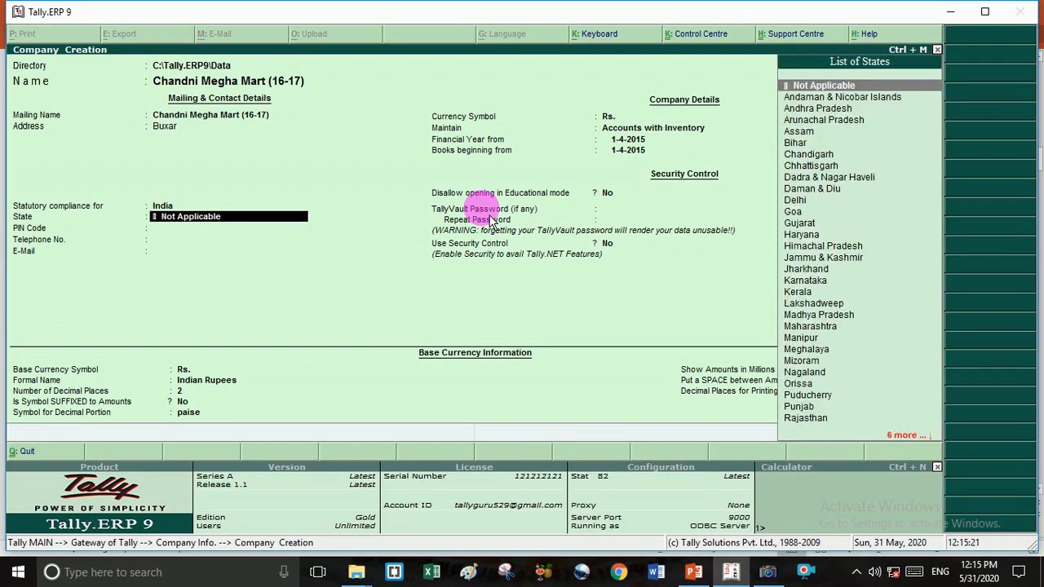
type("b")
key("Return")
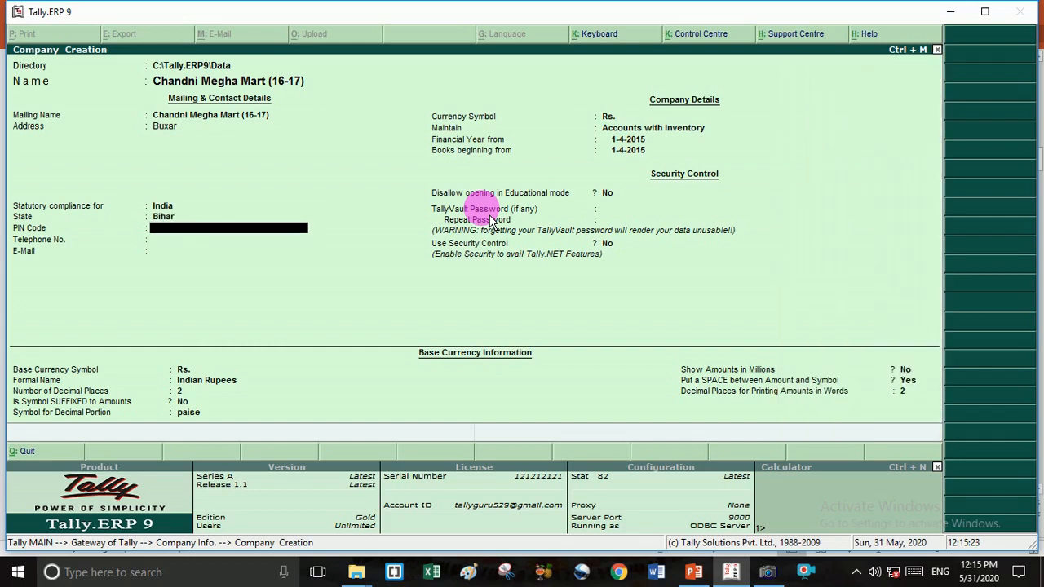
type("802145")
key("Return")
key("Return")
key("Return")
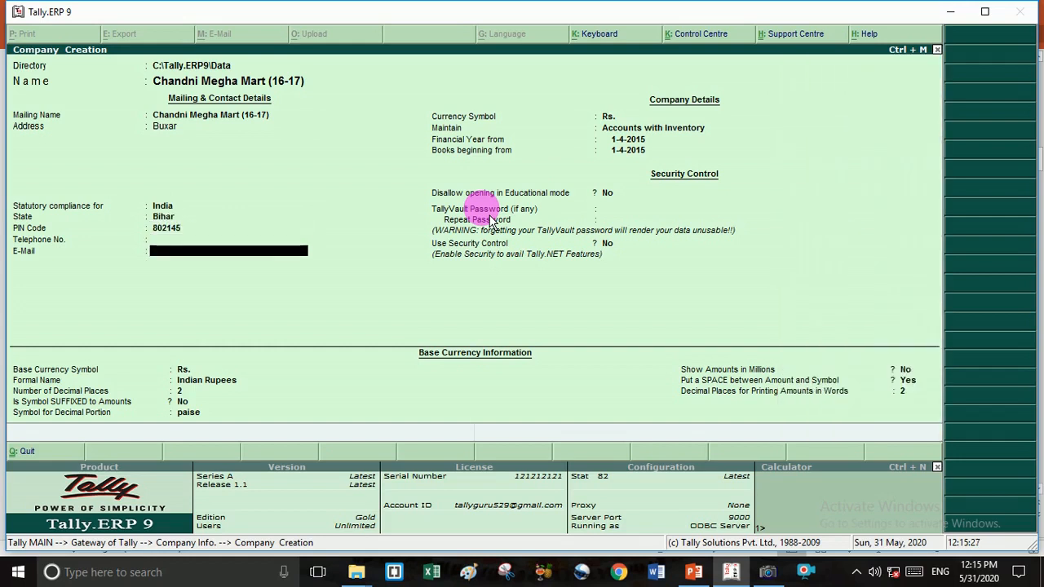
- Set the financial year start to 1-4-2016 and pass the remaining fields to the Accept prompt
key("Return")
key("Return")
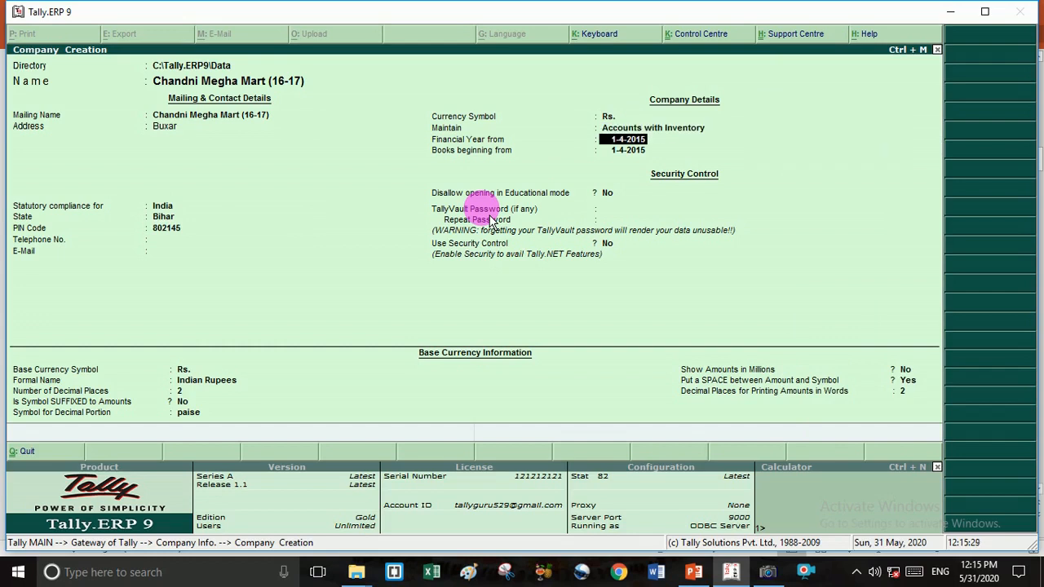
type("1-4-16")
key("Return")
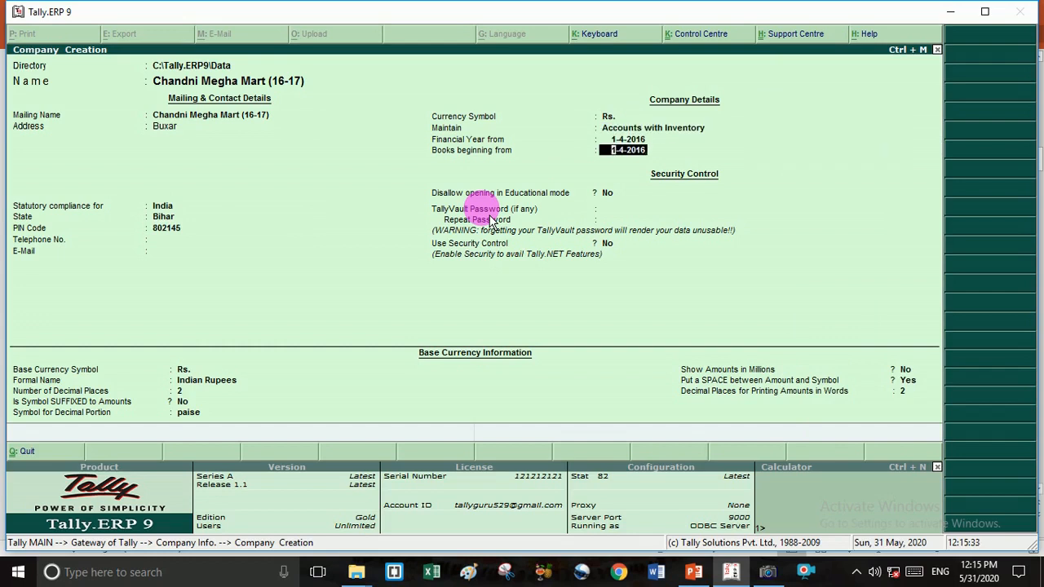
key("Return")
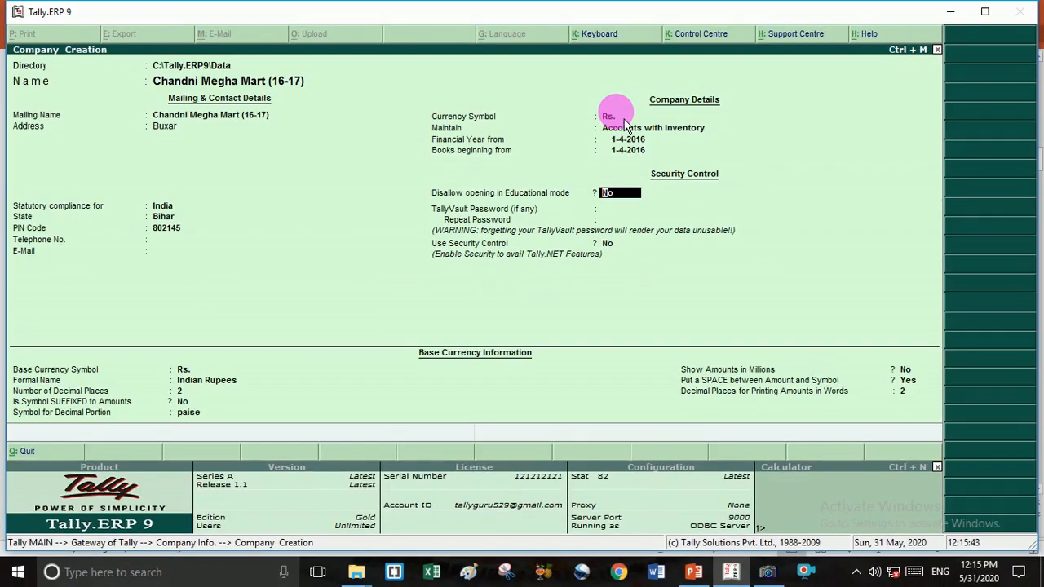
key("Return")
key("Return")
key("Return")
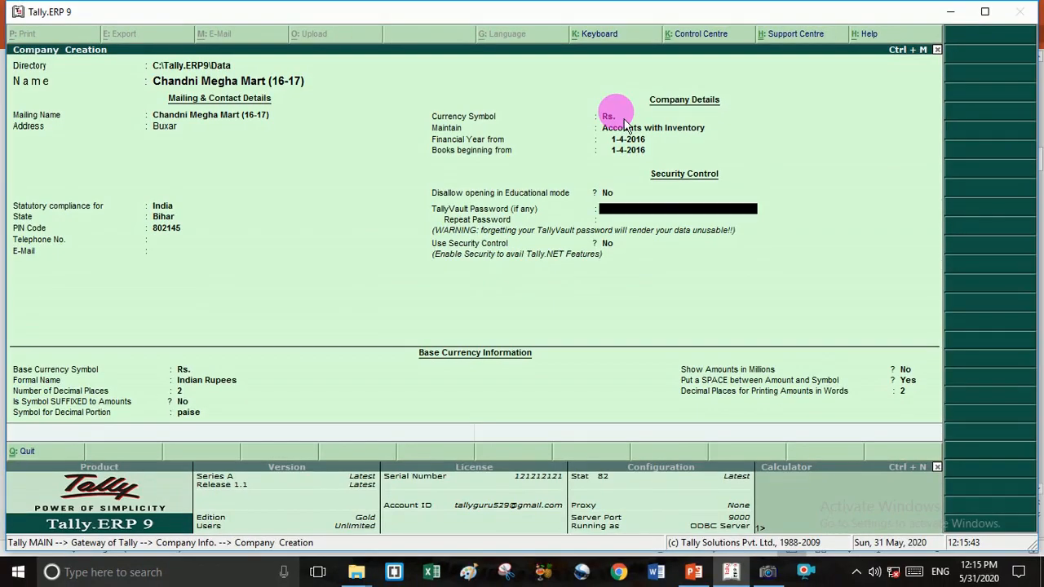
key("Return")
key("Return")
key("Return")
key("Return")
key("Return")
key("Return")
key("Return")
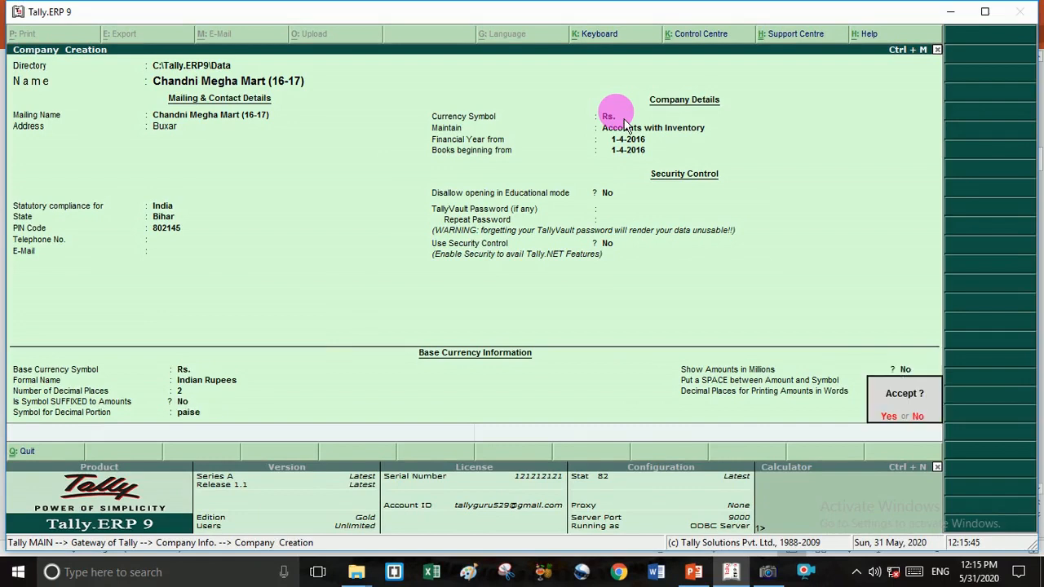
- Accept and save Chandni Megha Mart (16-17), then return to Gateway of Tally
key("Return")
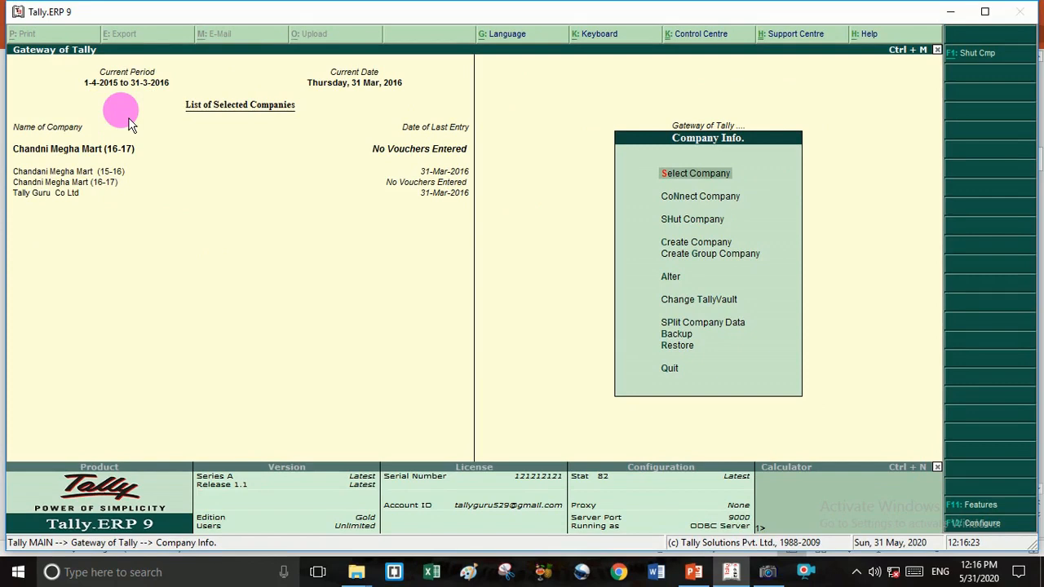
key("Escape")
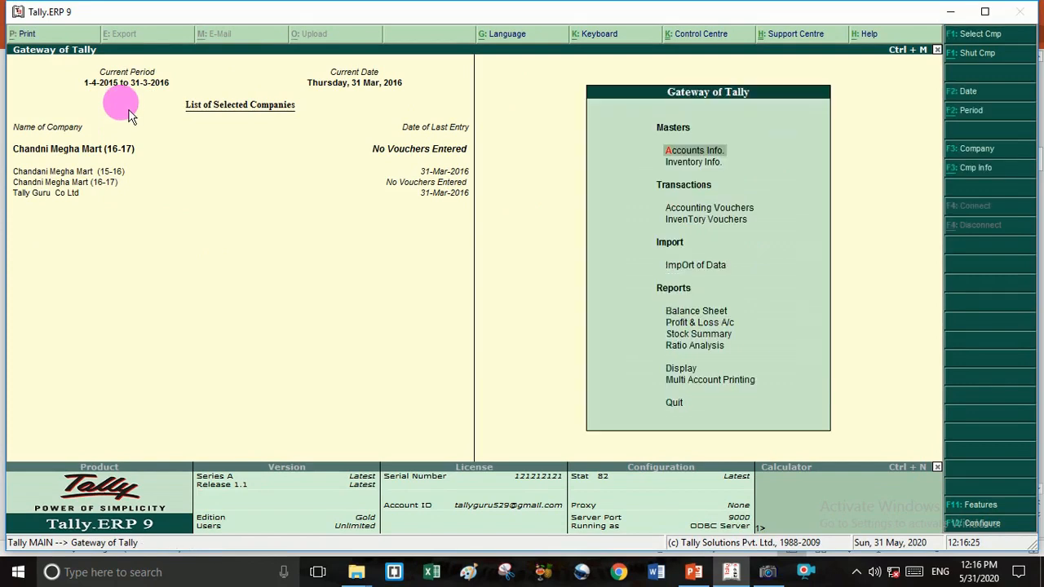
- Set the current period from 1-4-2016 to 31-3-2017
left_click(135, 85)
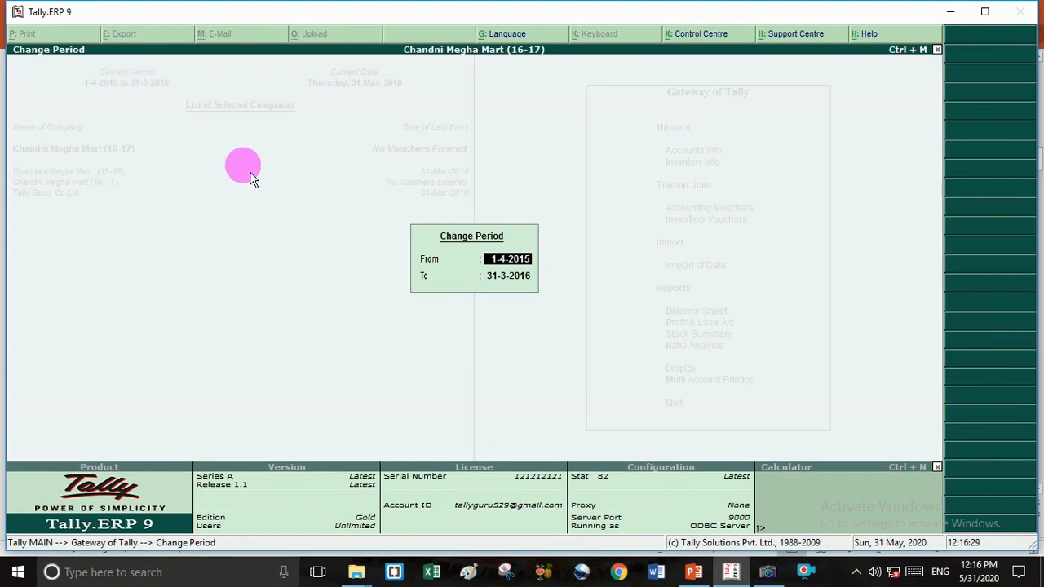
type("1-1")
key("BackSpace")
type("4-")
type("2016")
key("Return")
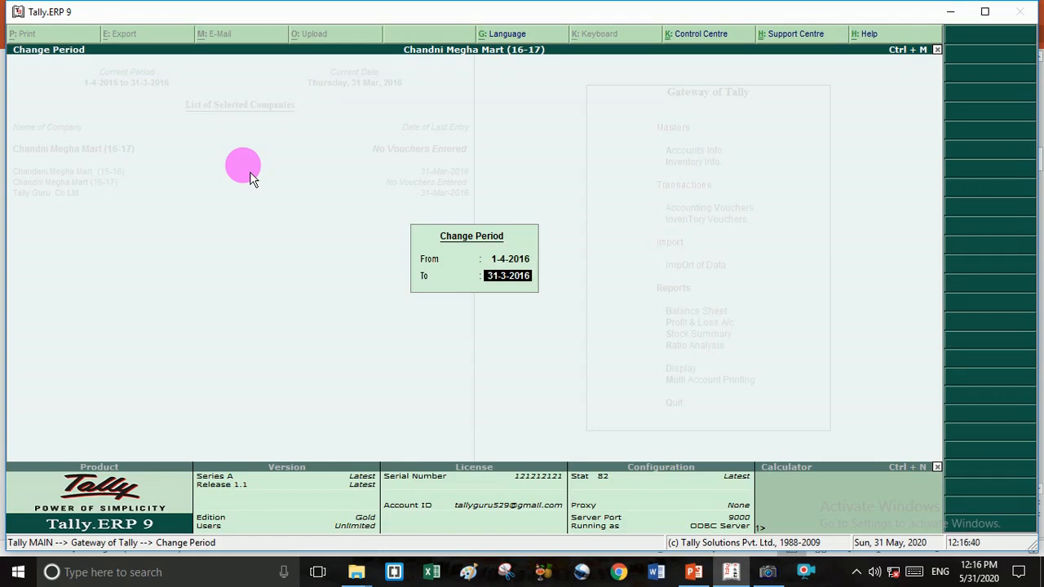
key("BackSpace")
key("Return")
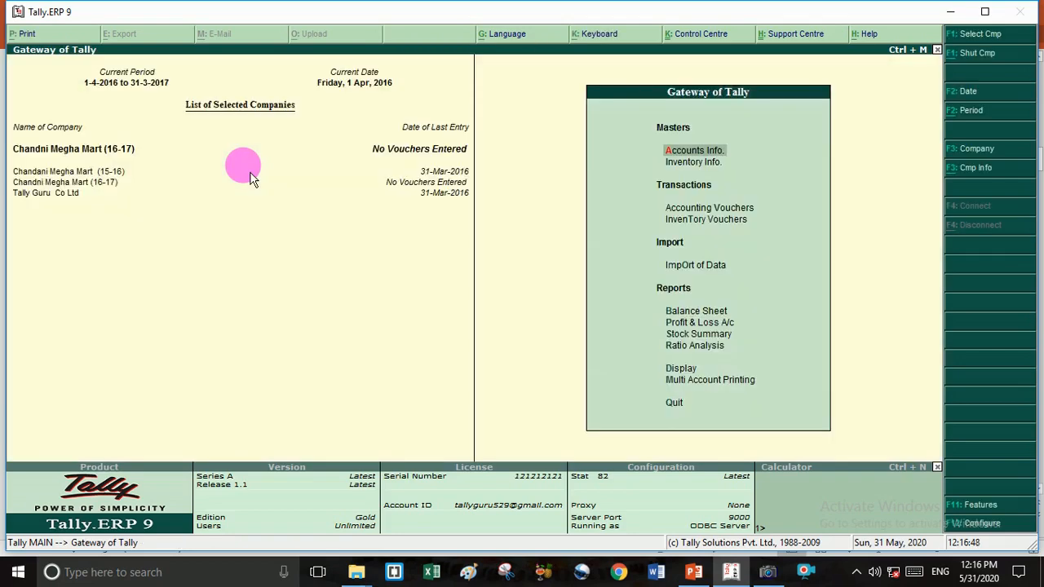
key("v")
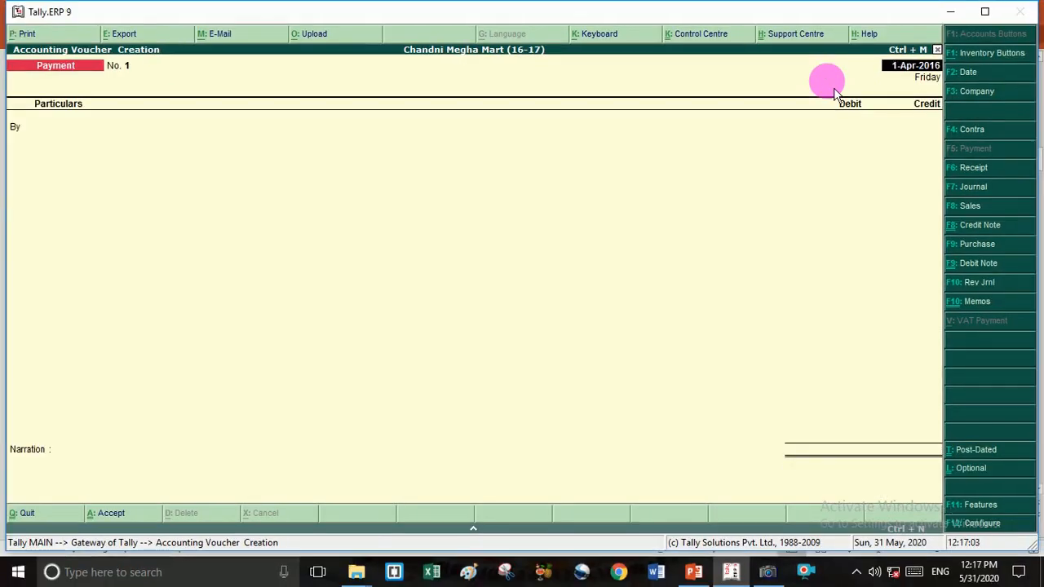
- Create a Rent Paid ledger under Indirect Expenses, cost centres No, for the voucher's debit line
key("Return")
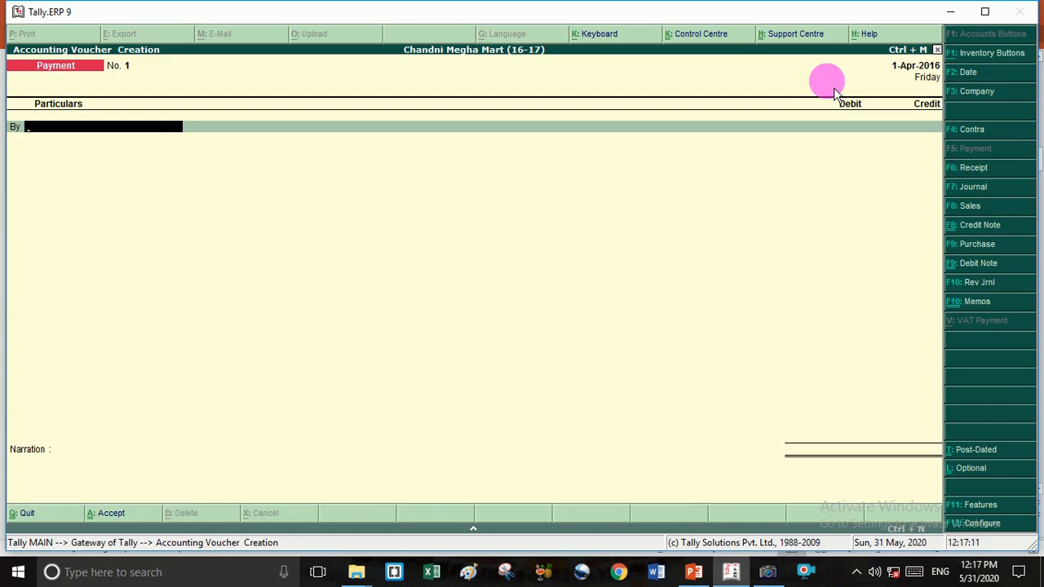
key("alt+c")
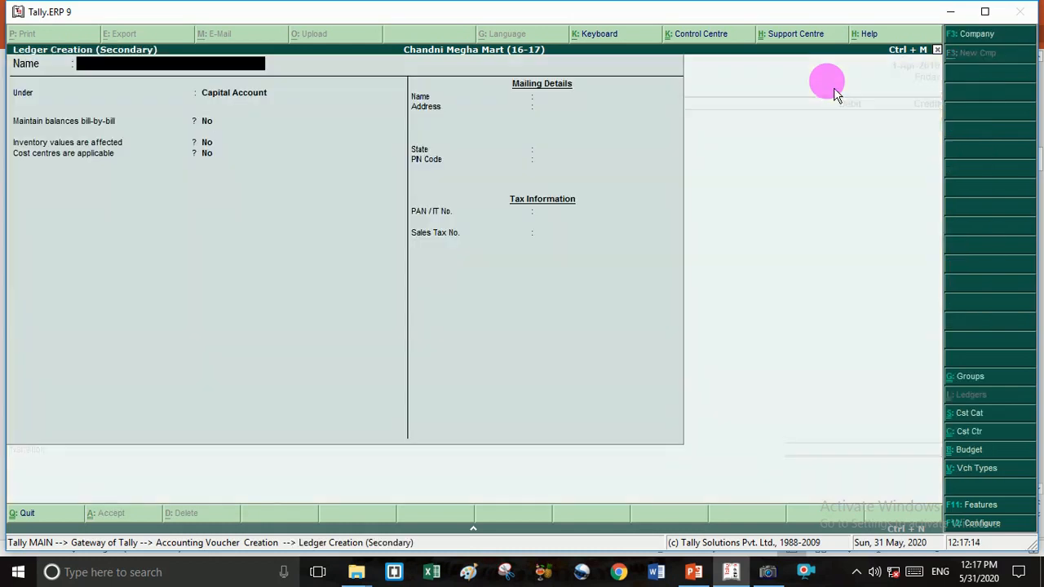
type("Rent Paid")
key("Return")
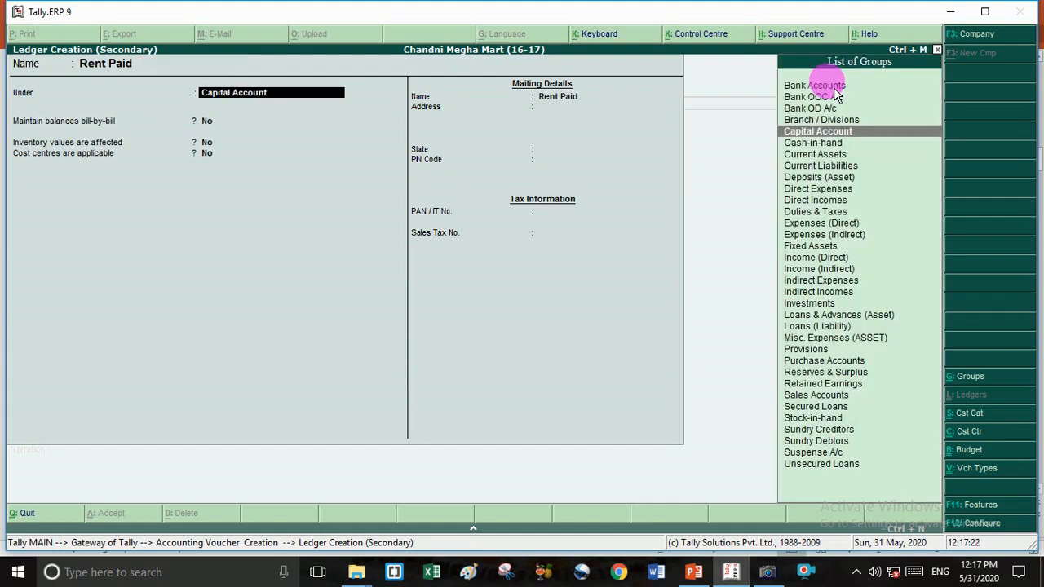
type("i")
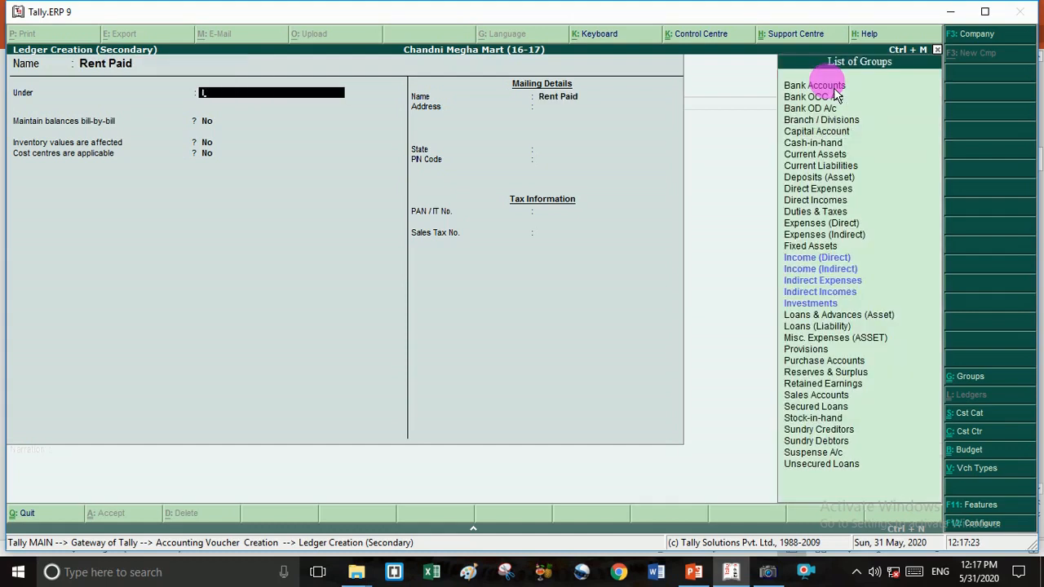
key("Down")
key("Down")
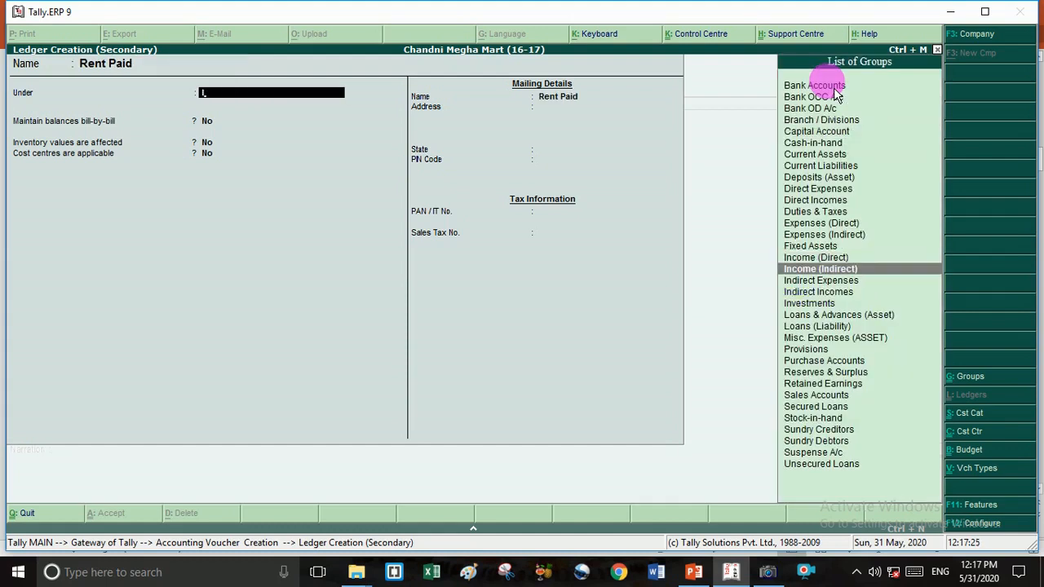
key("Down")
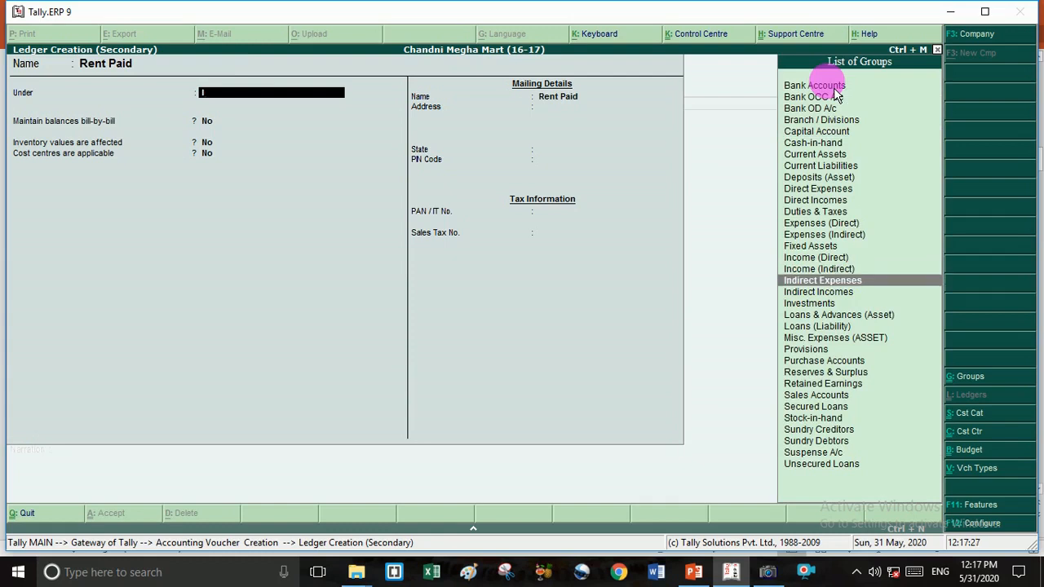
key("Return")
key("Return")
key("Return")
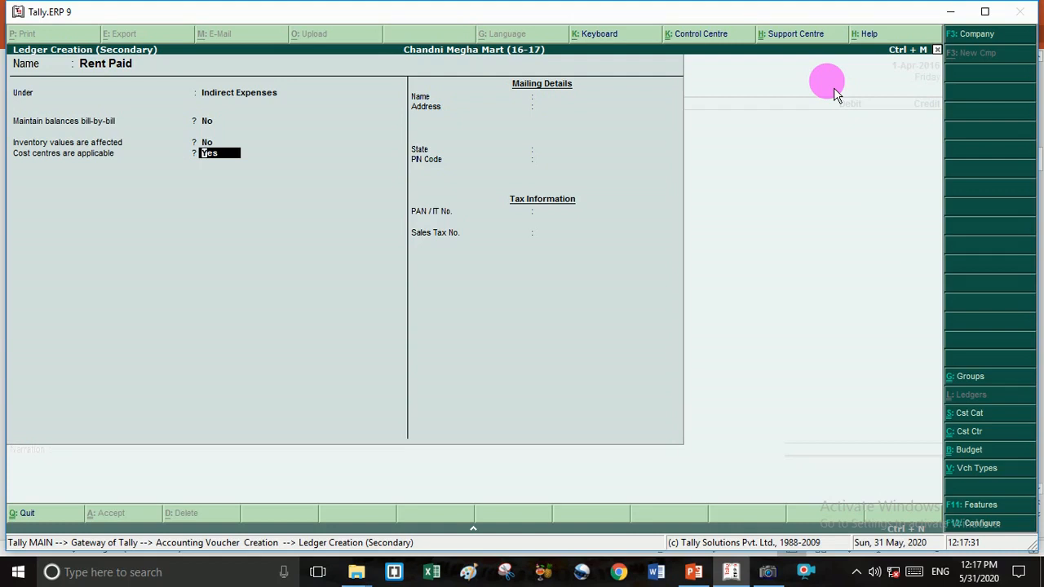
type("n")
key("Return")
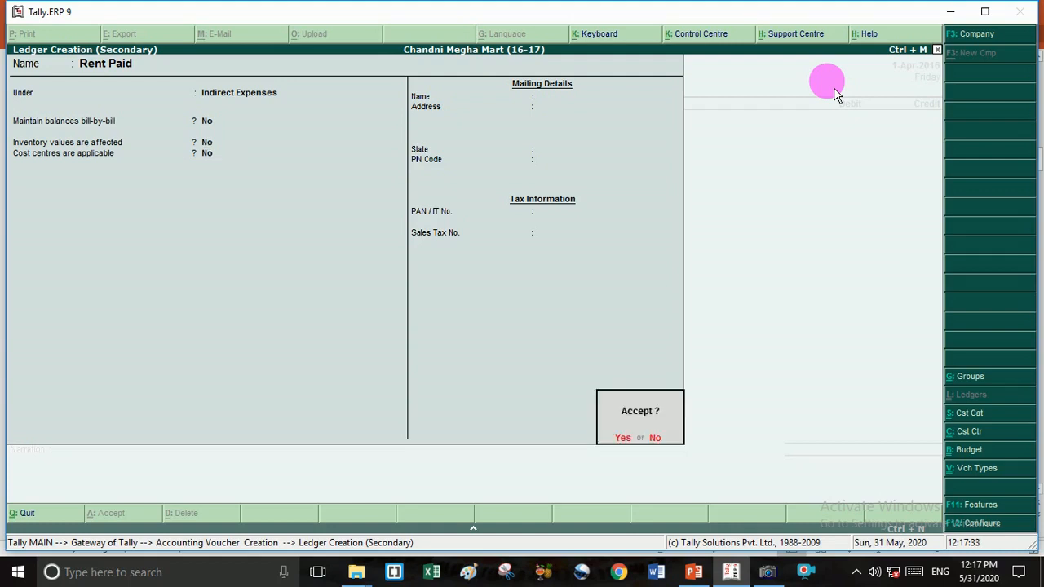
key("Return")
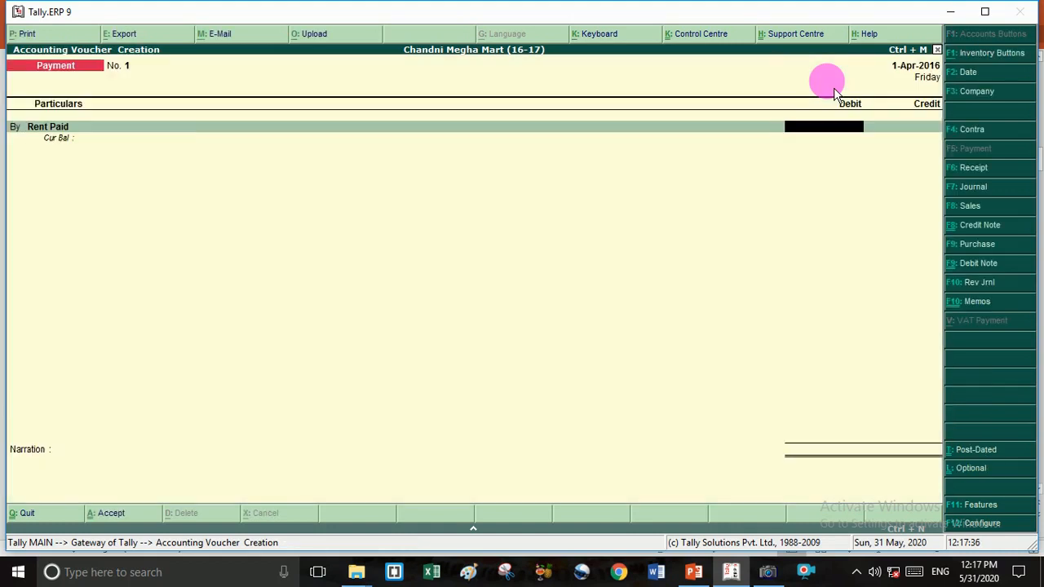
- Debit Rent Paid 8,000 and credit Cash 8,000.00, dismissing the negative cash warning
type("1")
type("000")
key("Return")
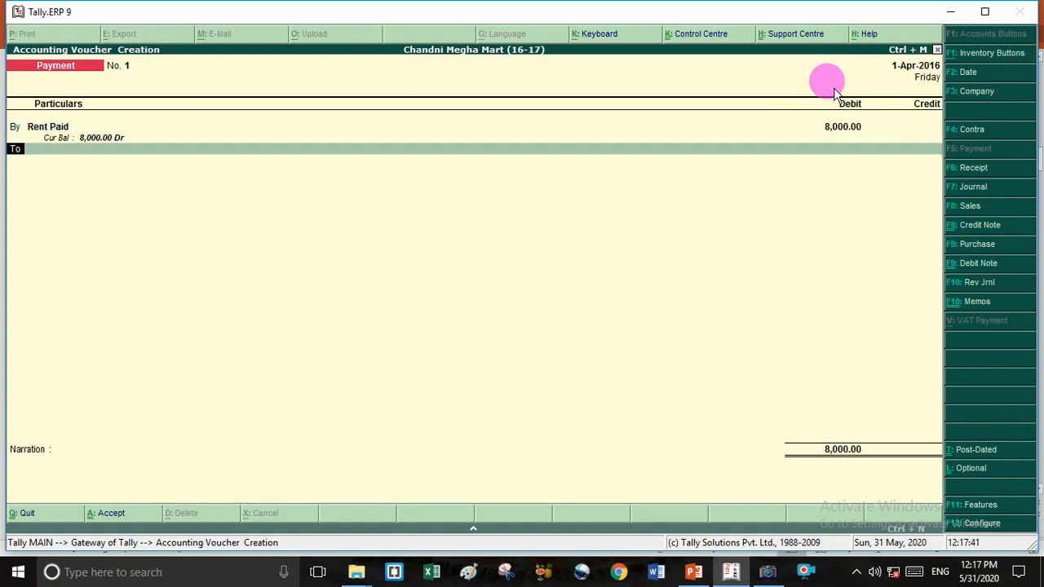
key("Return")
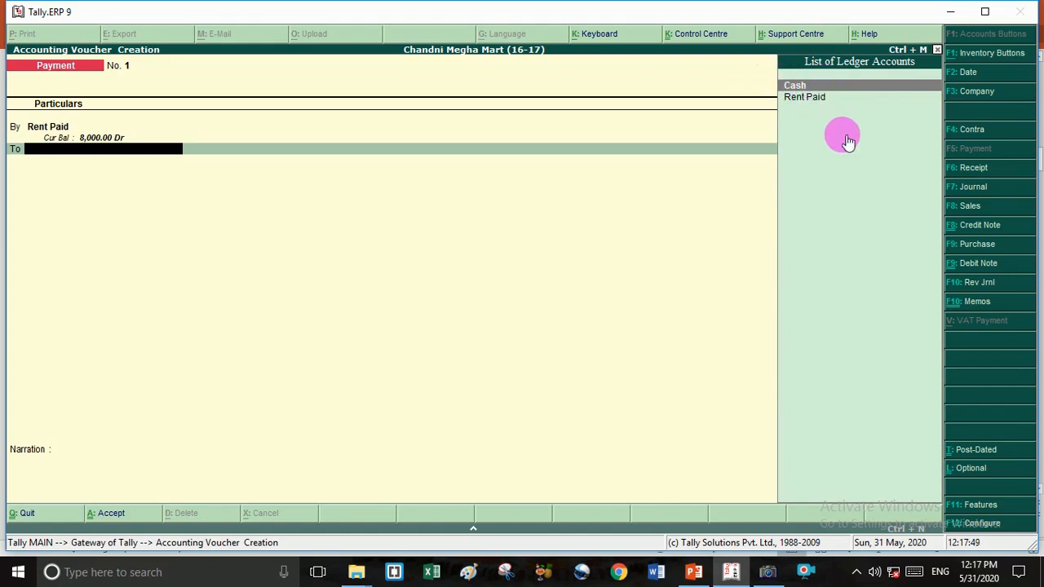
key("Return")
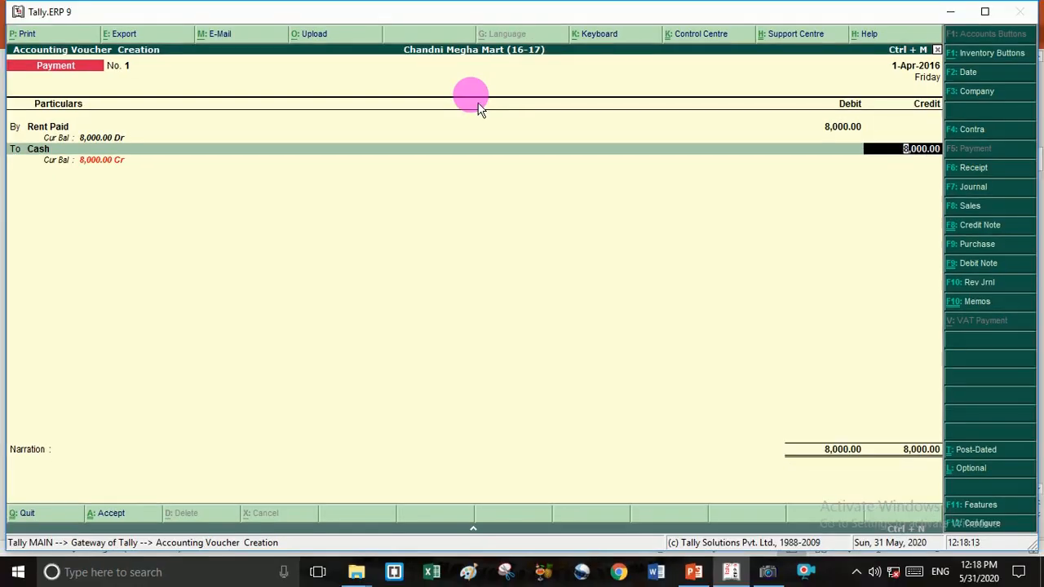
key("Return")
key("Return")
key("Return")
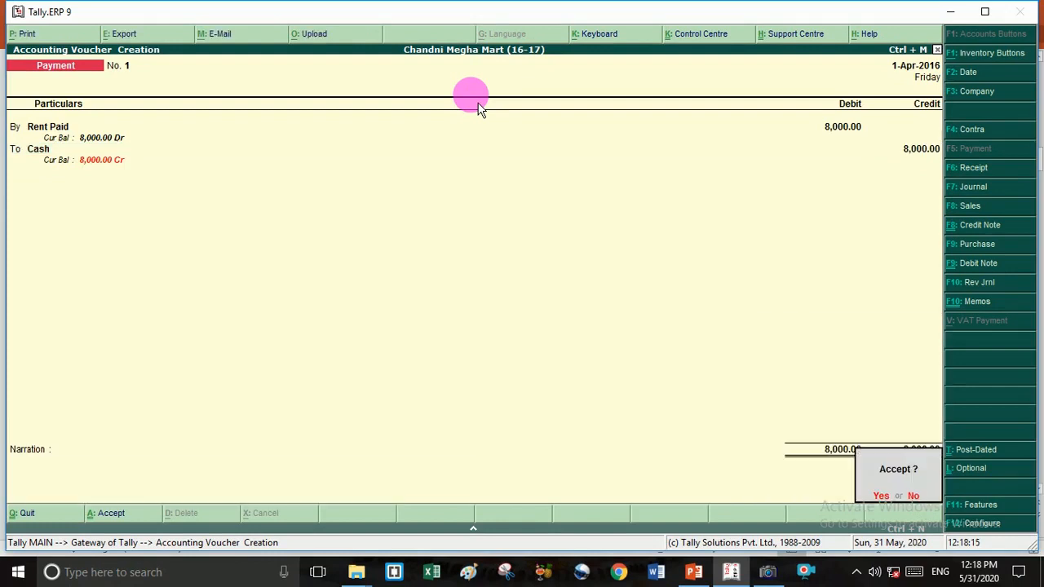
key("Return")
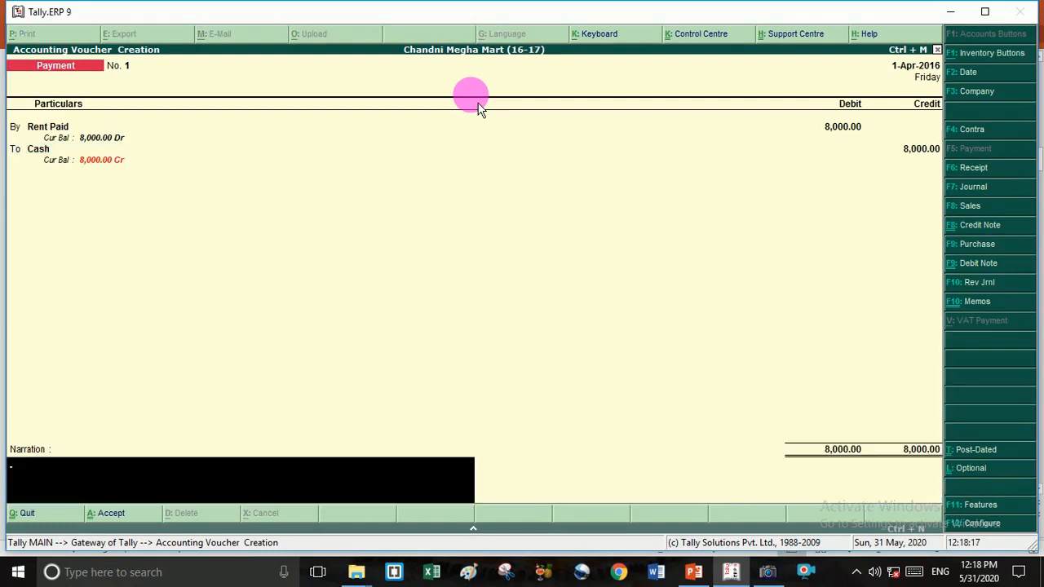
- Go back over the Cash credit entry without saving the voucher
key("BackSpace")
key("BackSpace")
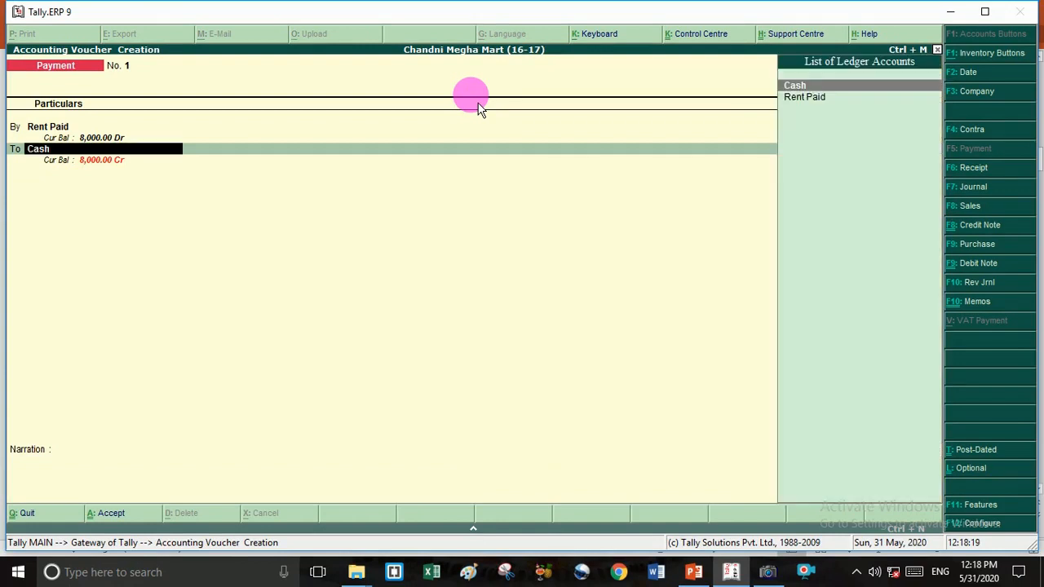
key("Return")
key("Return")
key("Return")
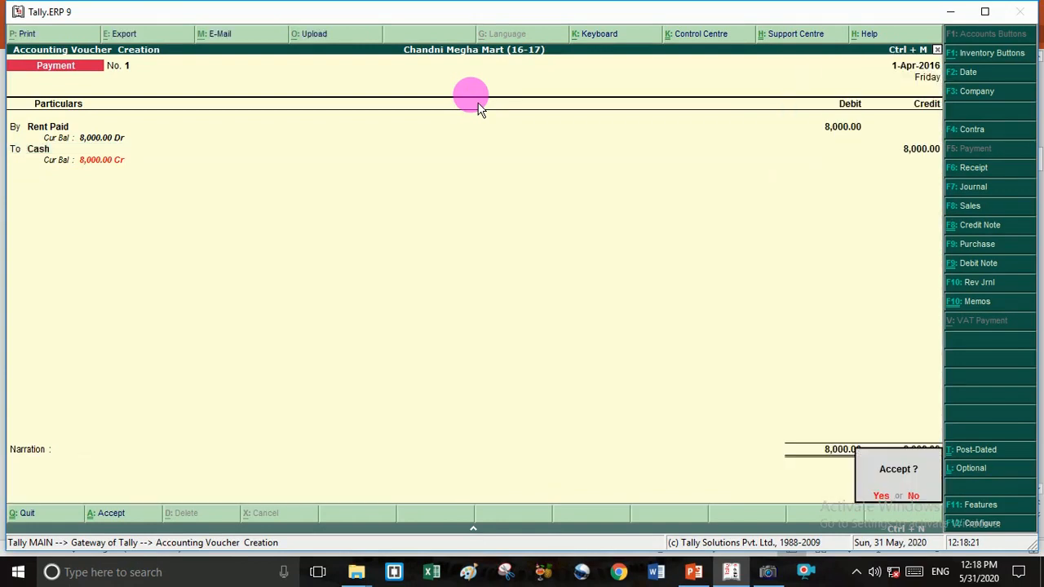
key("Return")
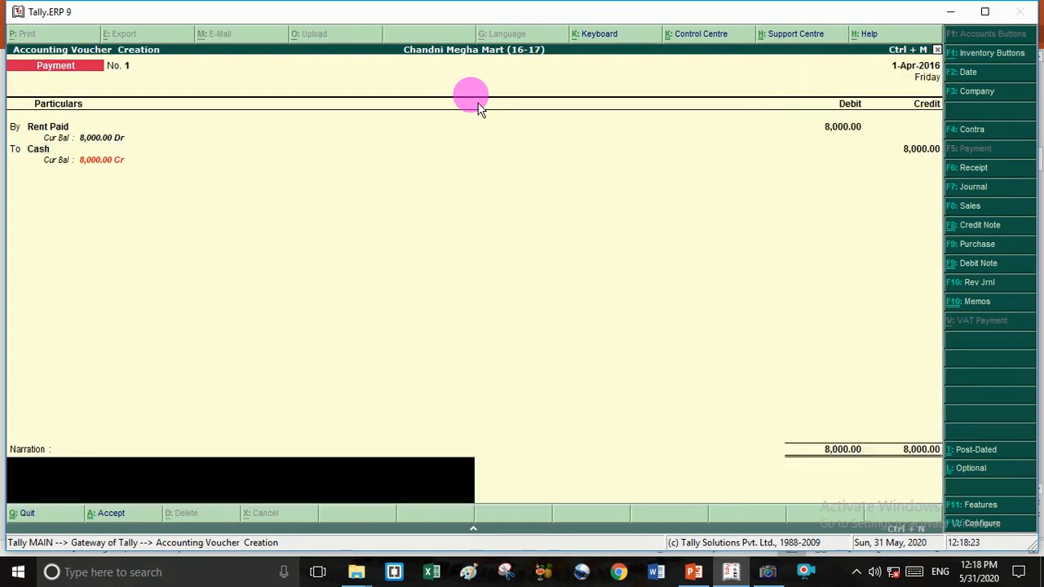
key("BackSpace")
- Review Payment Configuration options unchanged, then quit the voucher back to Gateway of Tally
key("F12")
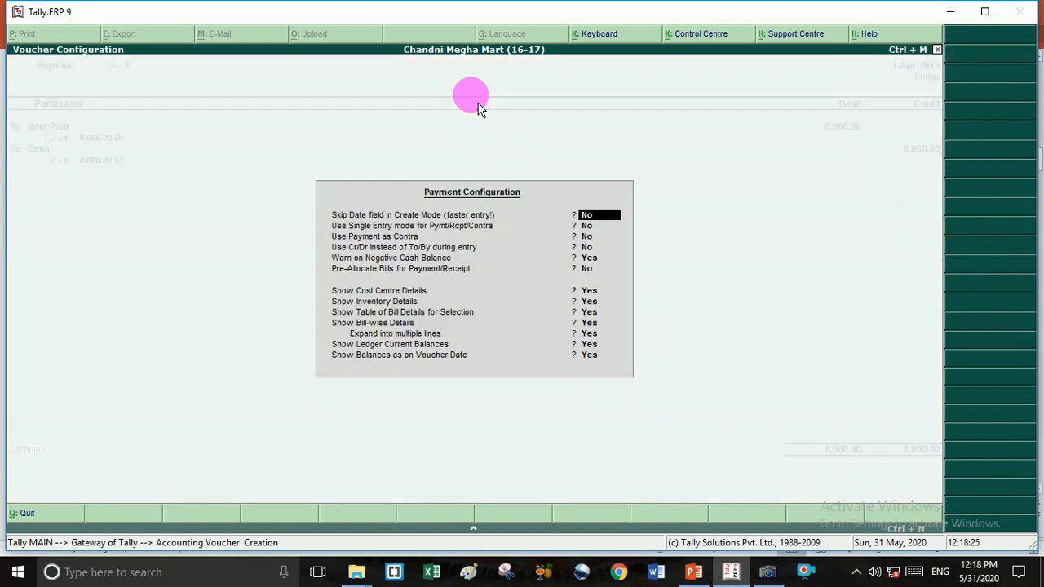
key("Down")
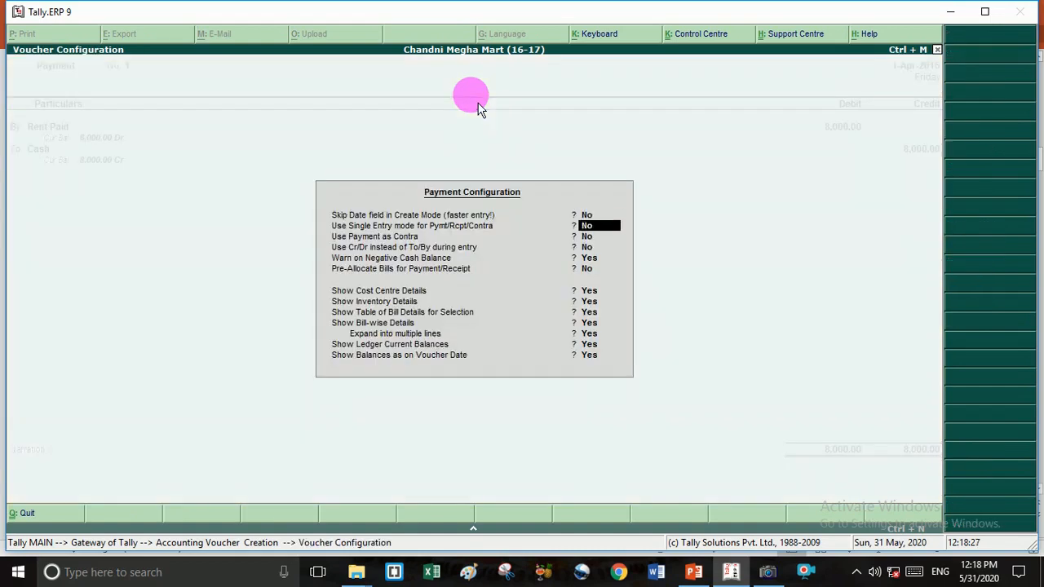
key("Down")
key("Down")
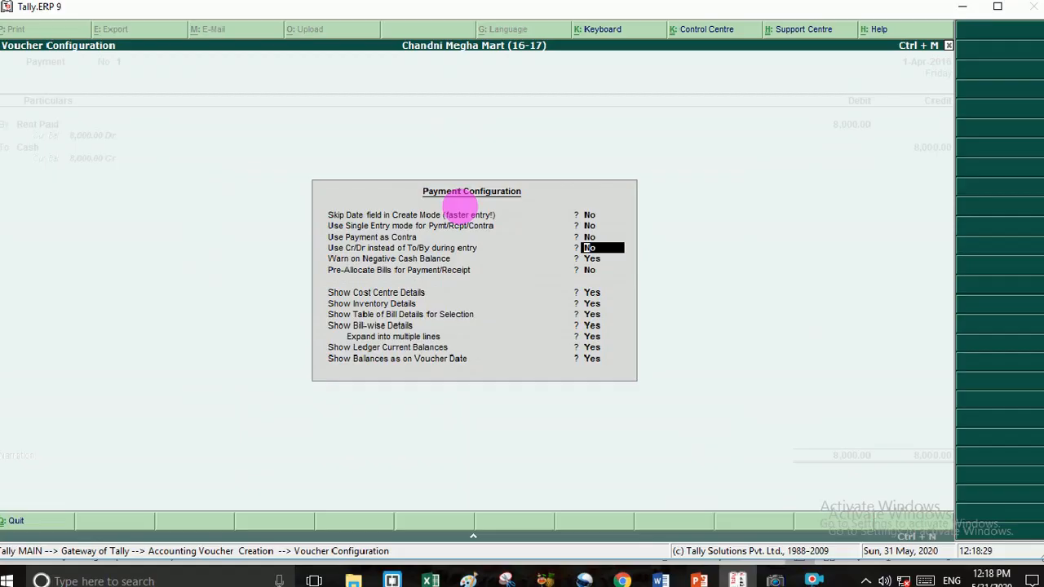
key("Escape")
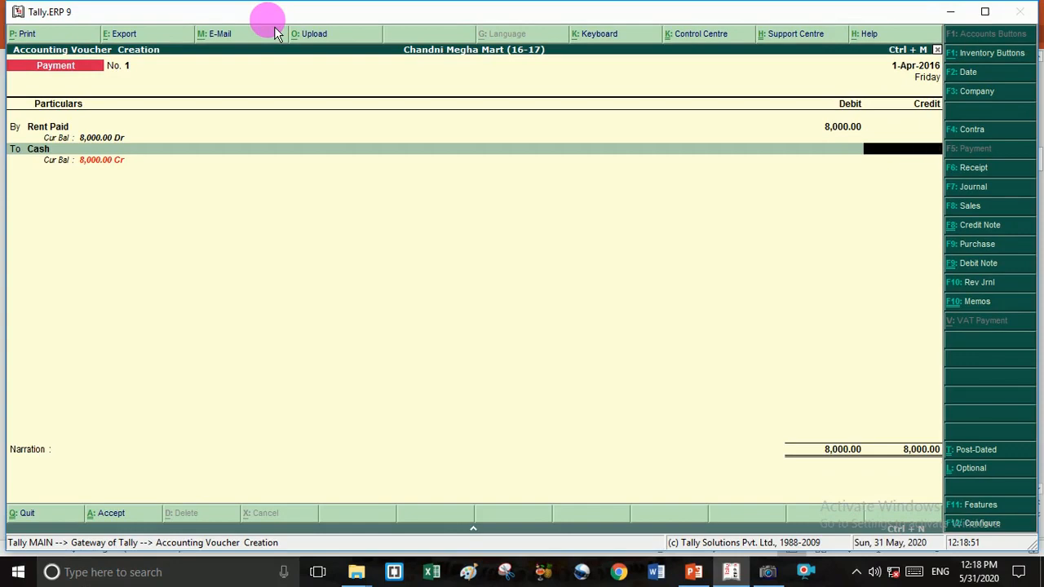
key("Escape")
key("Return")
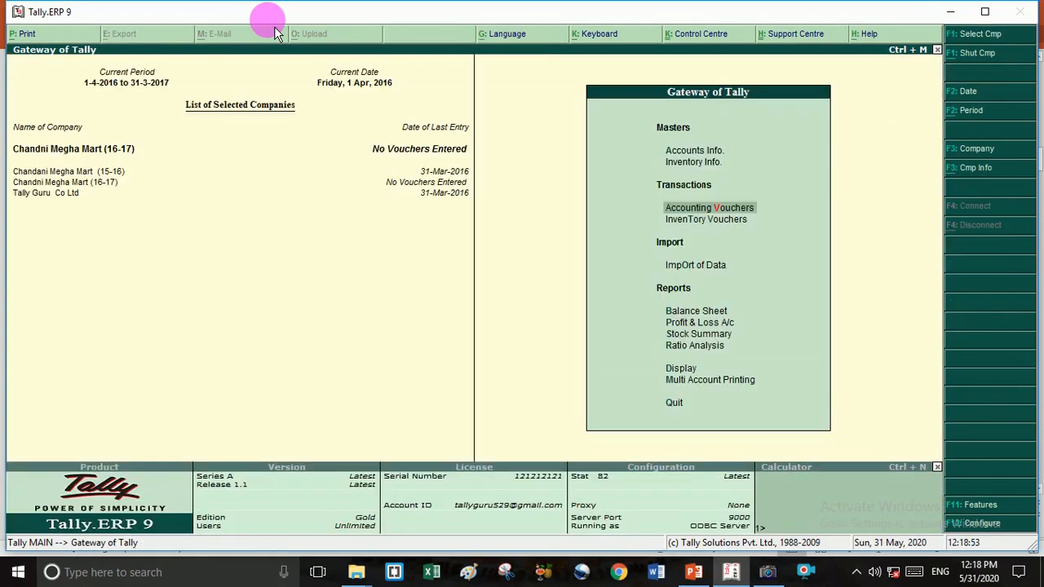
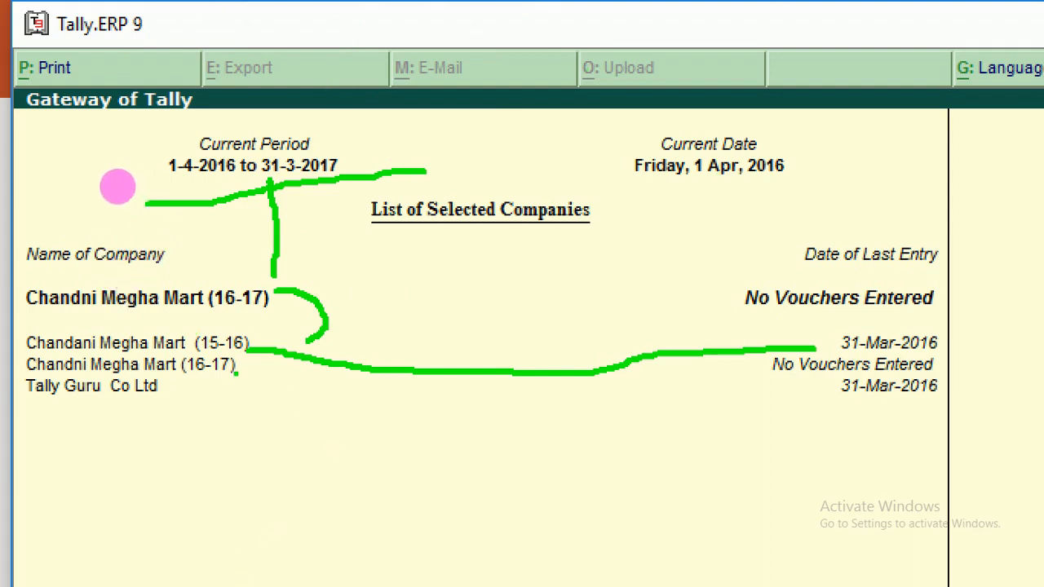
- Drag across areas of the Tally screen, then stay on the Gateway of Tally
left_click(233, 379)
left_click_drag(244, 352, 351, 469)
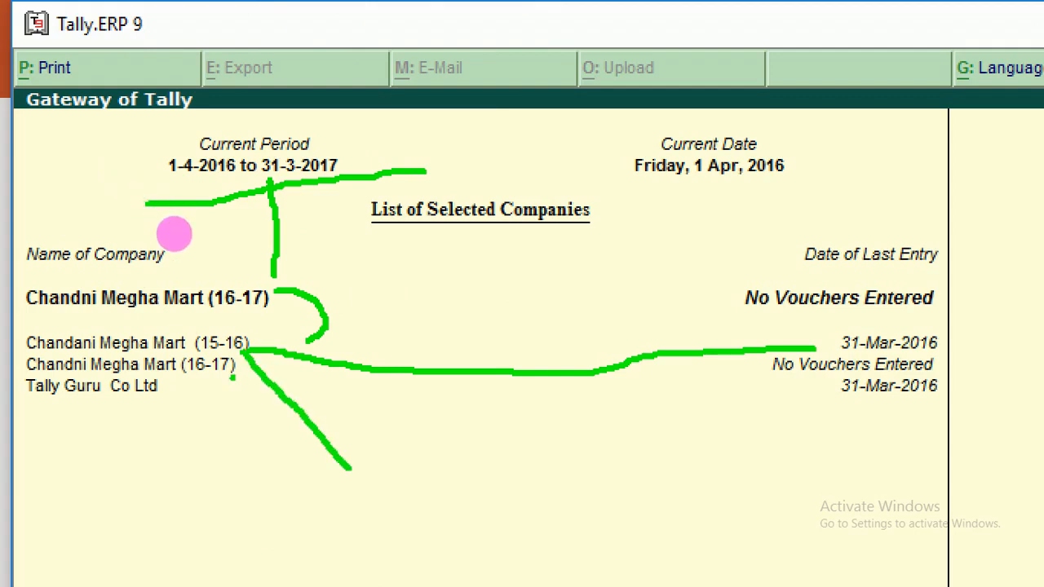
left_click_drag(368, 419, 368, 478)
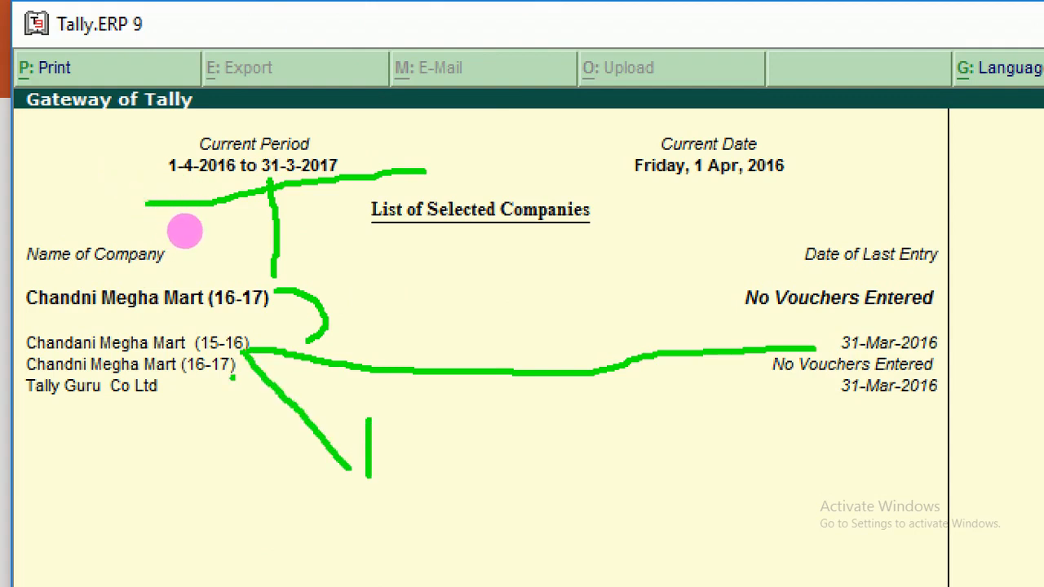
mouse_move(369, 419)
left_mouse_down()
mouse_move(369, 408)
mouse_move(405, 441)
mouse_move(416, 469)
left_mouse_up()
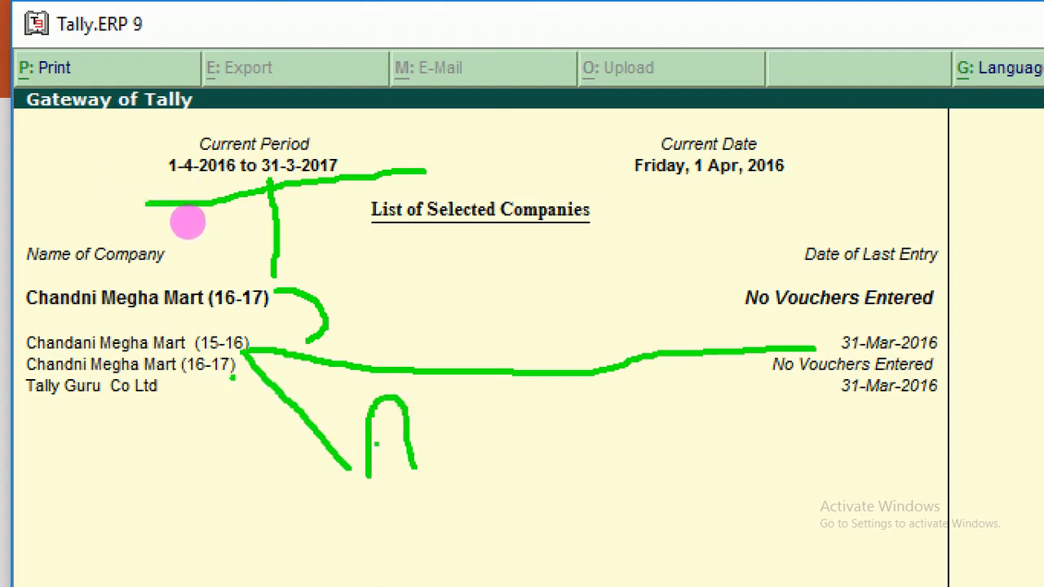
left_click_drag(371, 434, 415, 425)
left_click_drag(462, 453, 583, 420)
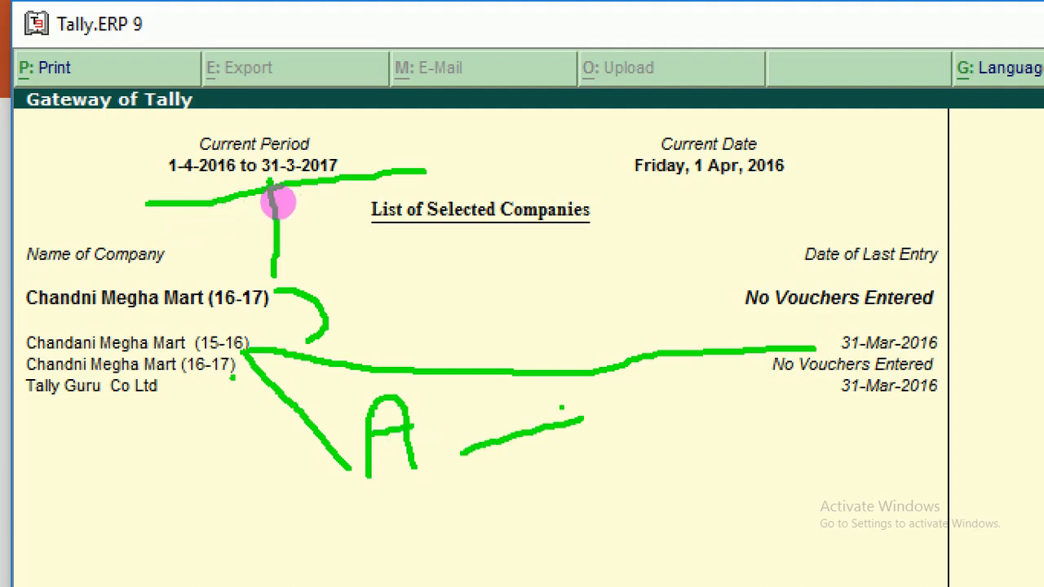
left_click_drag(529, 385, 546, 477)
mouse_move(610, 392)
left_mouse_down()
mouse_move(622, 465)
mouse_move(676, 429)
left_mouse_up()
mouse_move(406, 380)
left_mouse_down()
mouse_move(378, 380)
mouse_move(424, 540)
mouse_move(801, 459)
mouse_move(657, 394)
mouse_move(398, 391)
mouse_move(425, 397)
mouse_move(437, 315)
mouse_move(387, 258)
mouse_move(320, 256)
mouse_move(299, 287)
mouse_move(298, 260)
mouse_move(302, 293)
left_mouse_up()
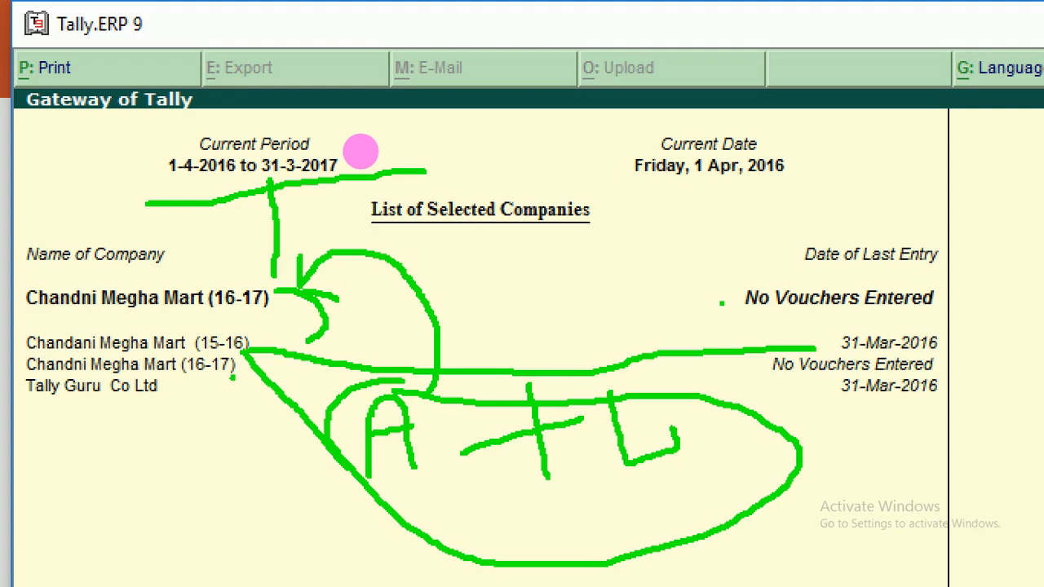
key("Escape")
key("Escape")
key("Escape")
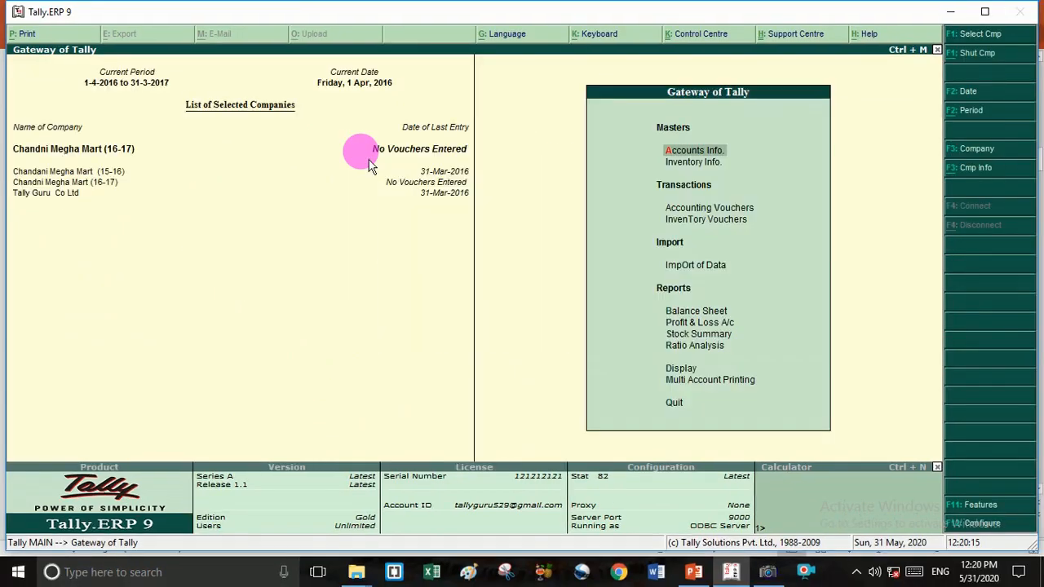
- Bring up the Cash ledger for alteration through Accounts Info > Ledgers > Create
key("Return")
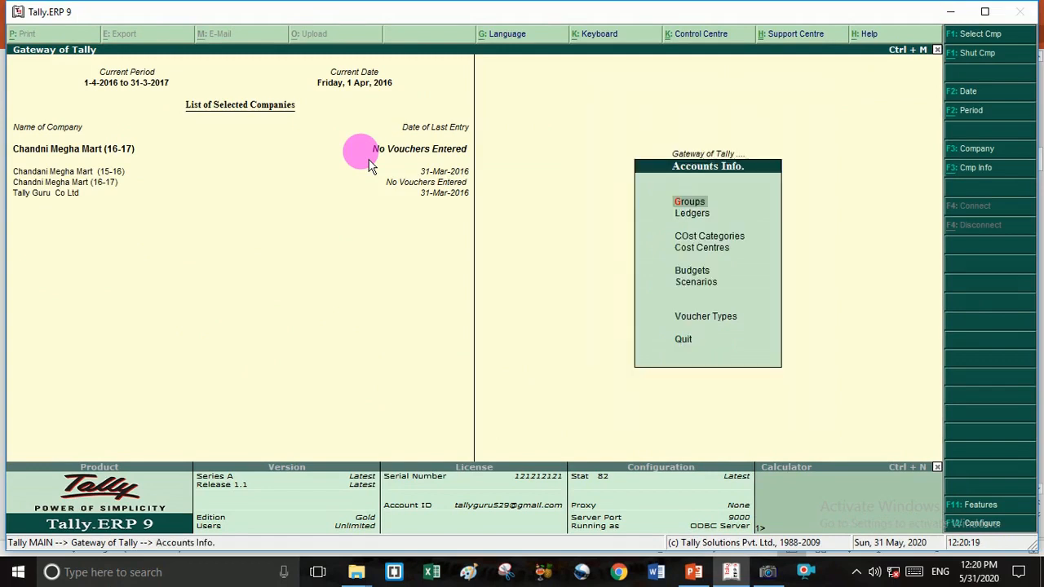
key("Down")
key("Return")
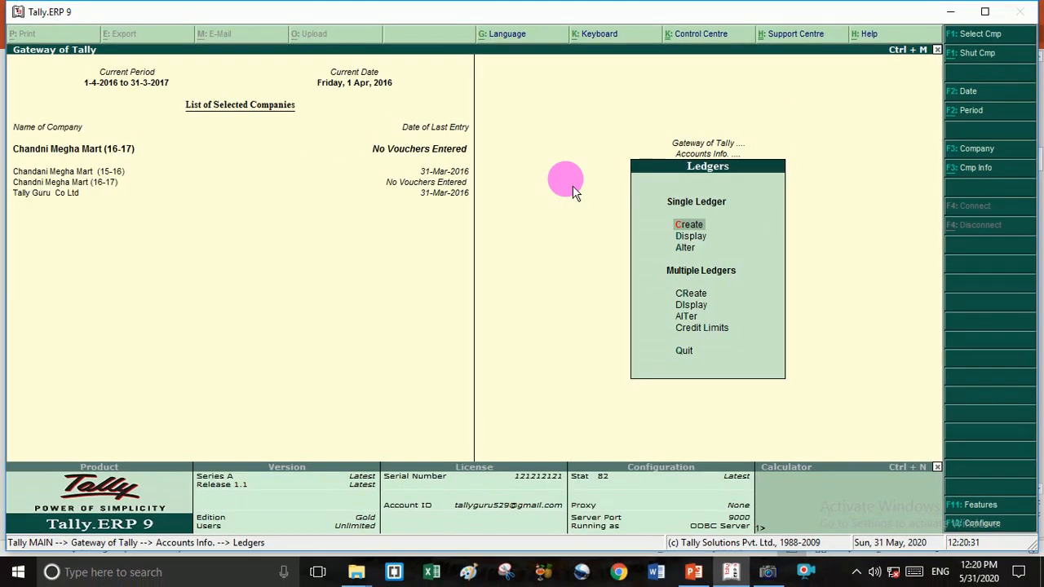
key("Return")
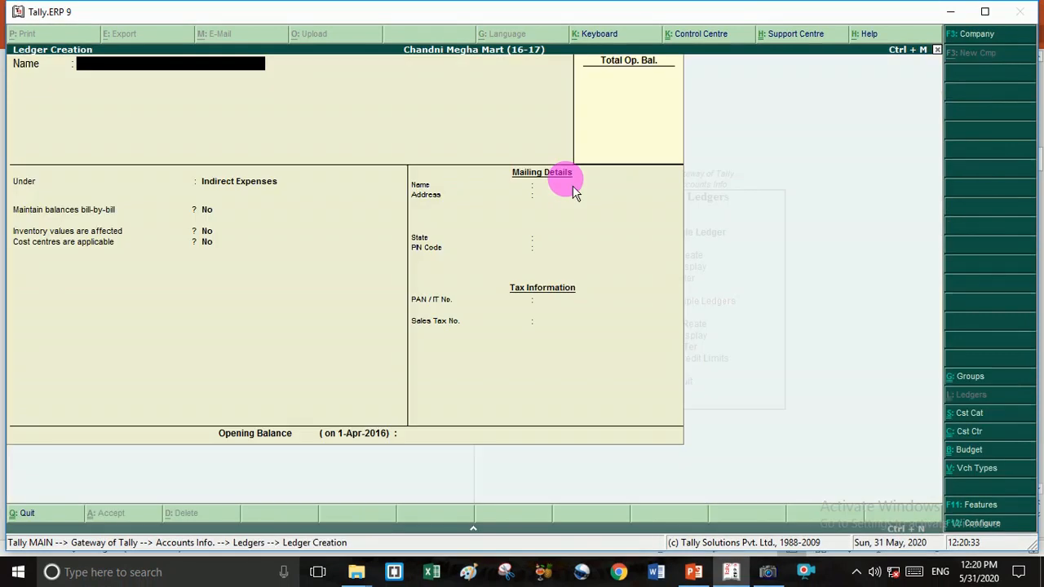
key("Page_Up")
key("Page_Up")
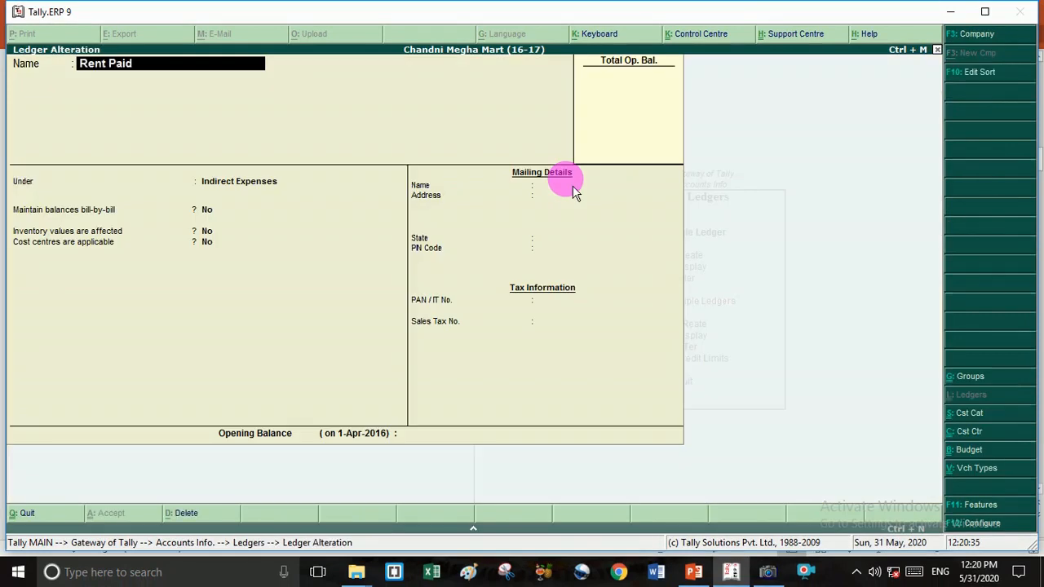
key("Page_Up")
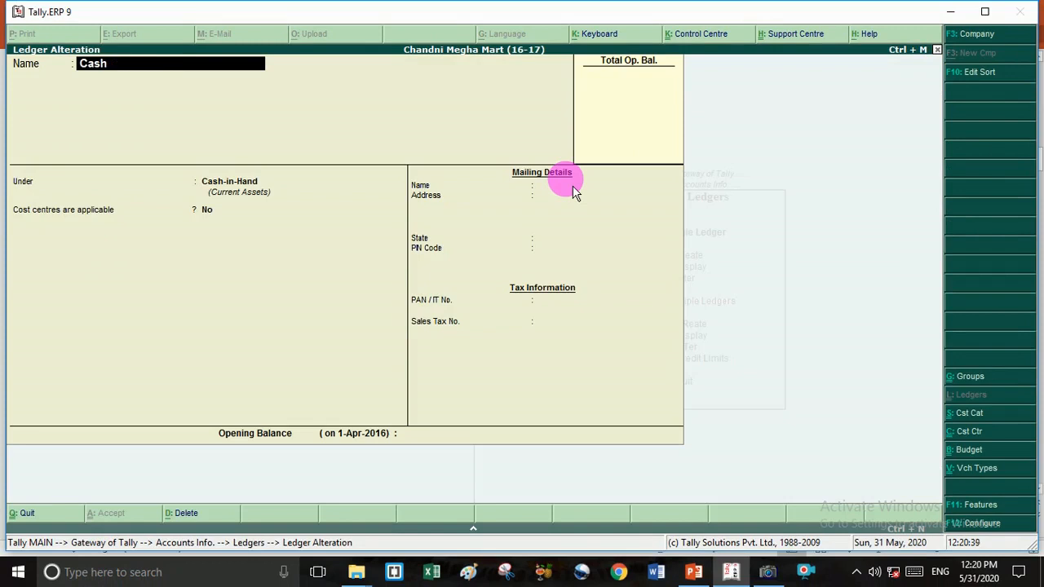
key("Return")
key("Return")
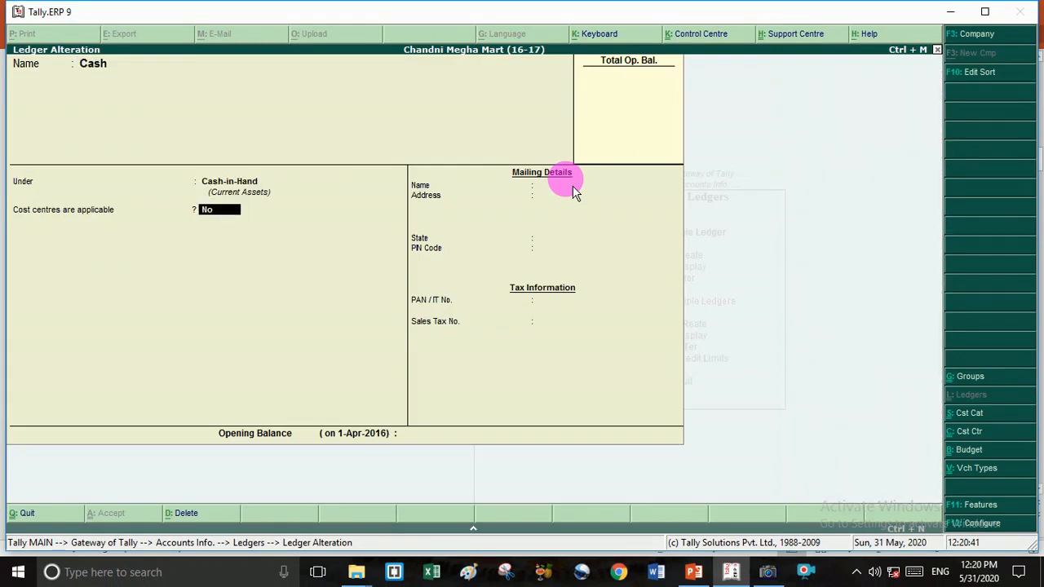
key("Return")
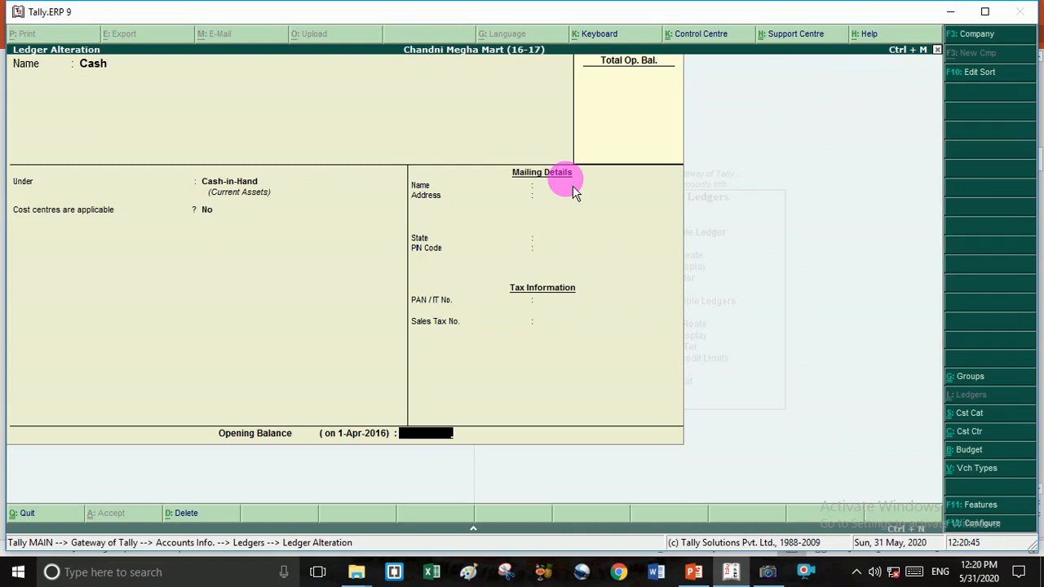
- Give Cash a 3,00,000 Dr opening balance and return to the Gateway
type("300000")
key("Return")
key("Return")
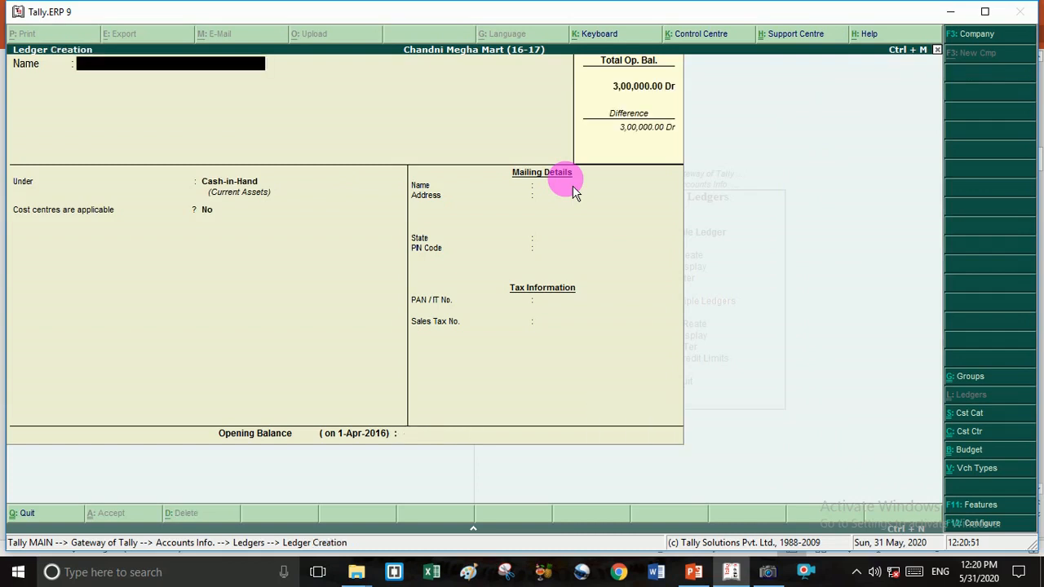
key("Escape")
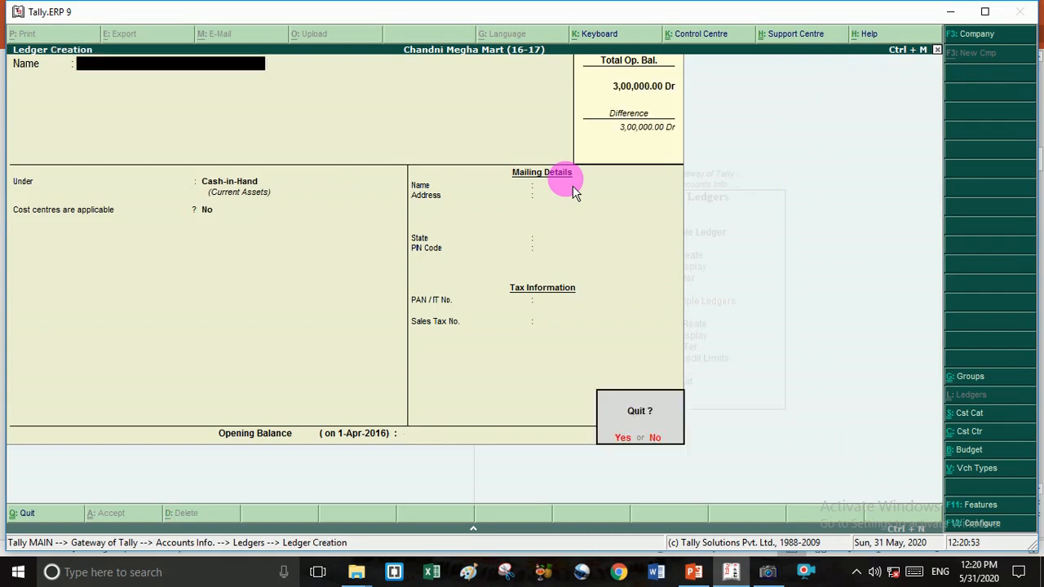
key("Return")
key("Escape")
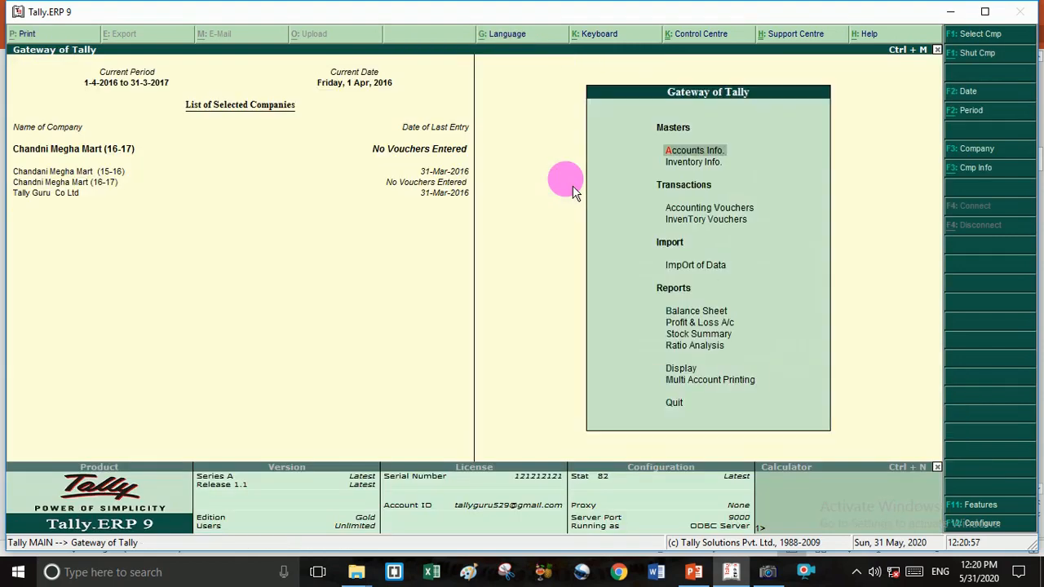
- In a new payment voucher, debit Rent Paid 8,000 and credit Cash
key("v")
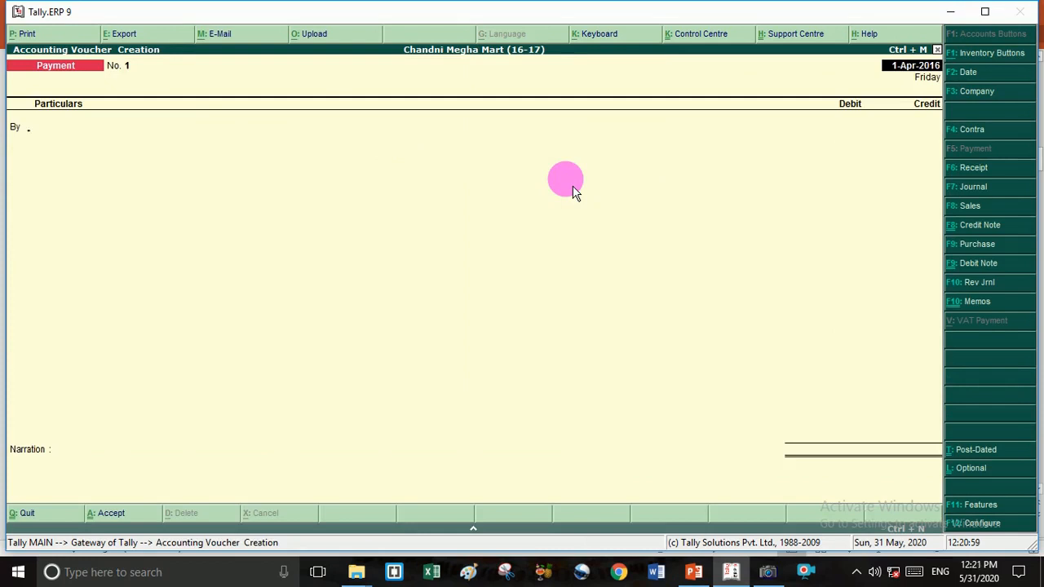
key("Return")
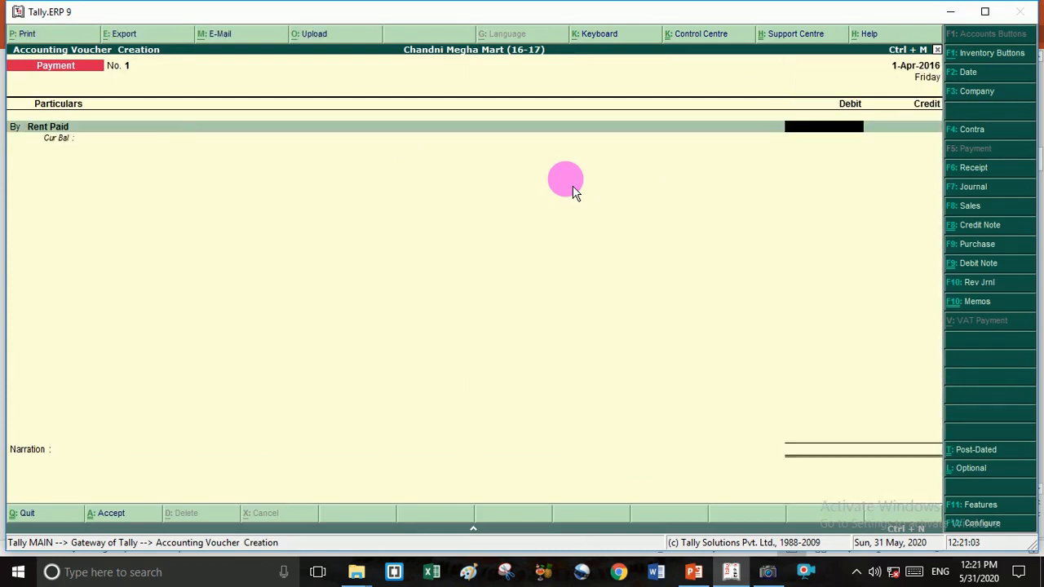
type("8000")
key("Return")
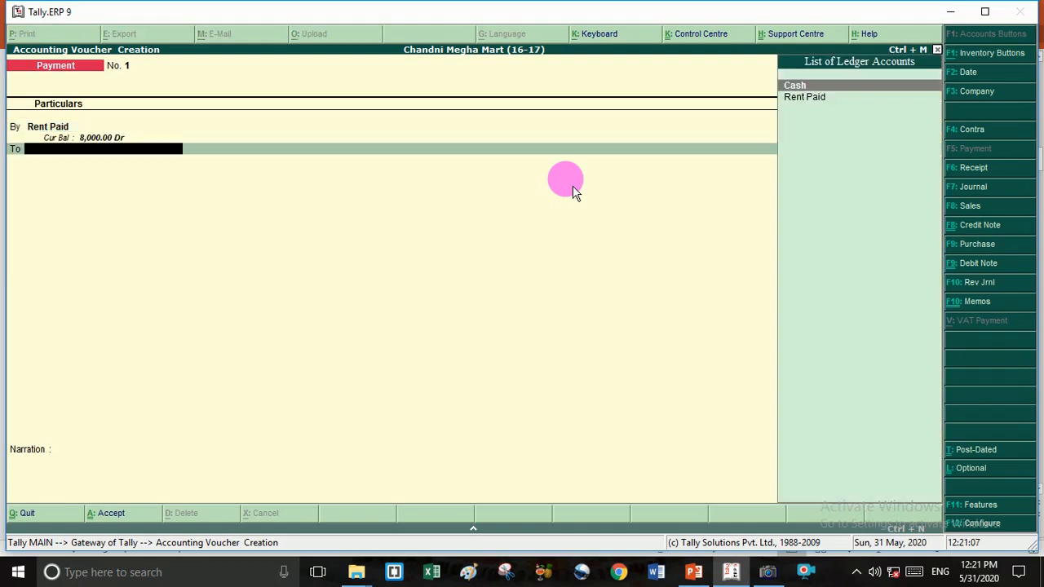
key("Return")
key("Return")
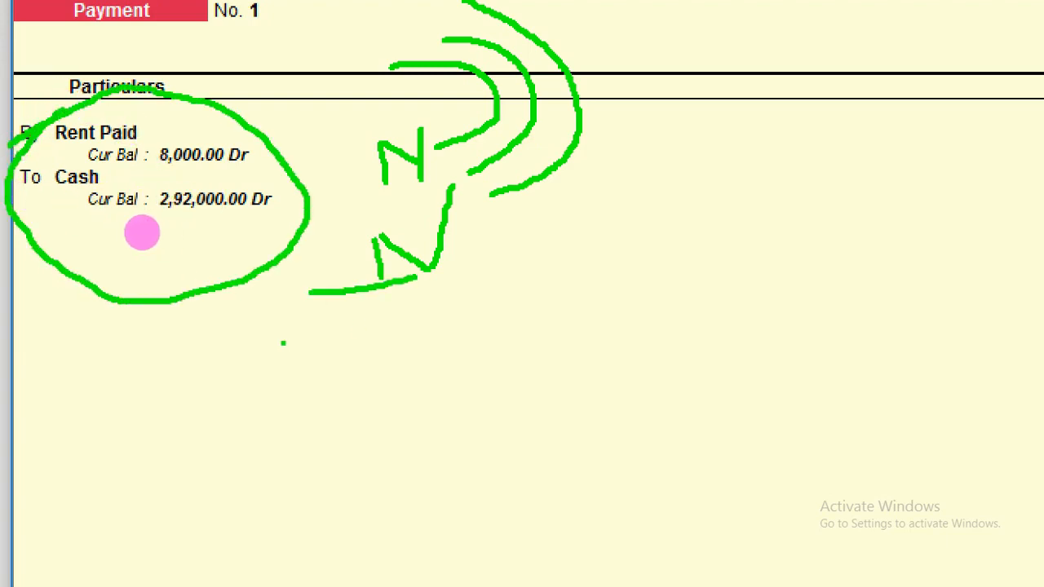
- Quit the payment voucher back to the Gateway of Tally
left_click_drag(284, 405, 580, 321)
left_click_drag(344, 461, 533, 406)
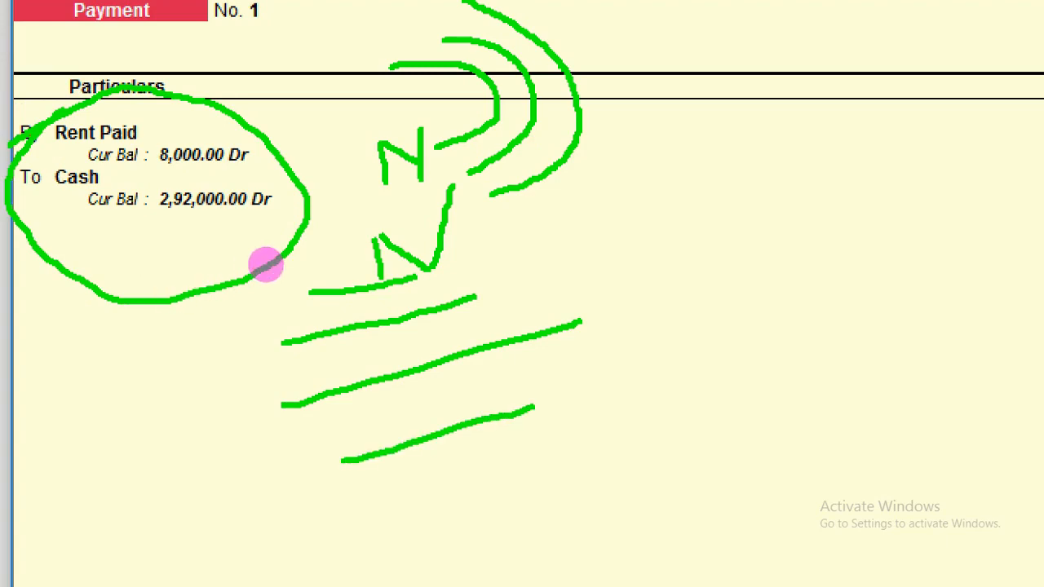
mouse_move(469, 172)
left_mouse_down()
mouse_move(559, 236)
mouse_move(503, 358)
left_mouse_up()
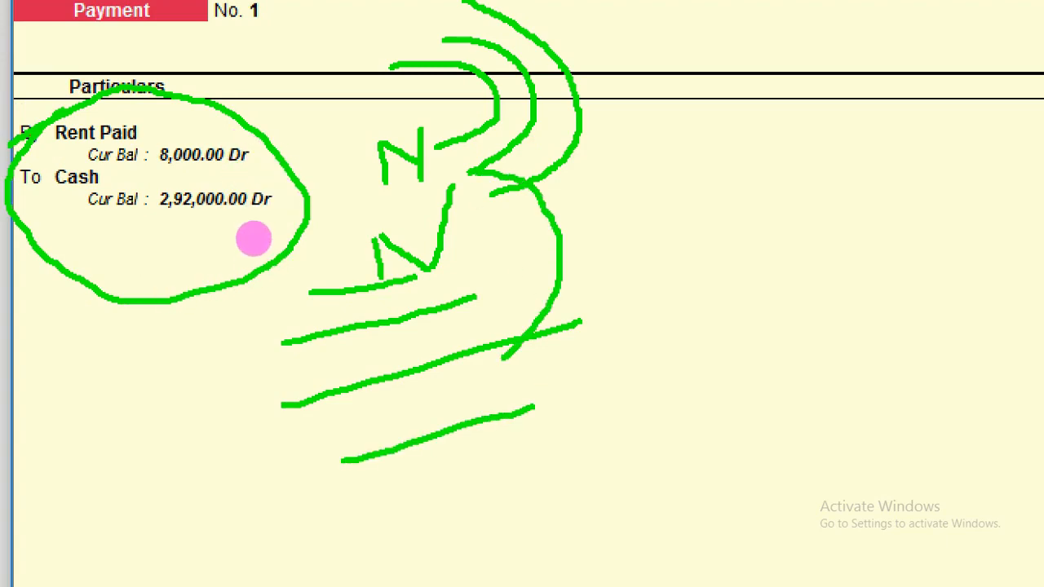
key("Escape")
key("Return")
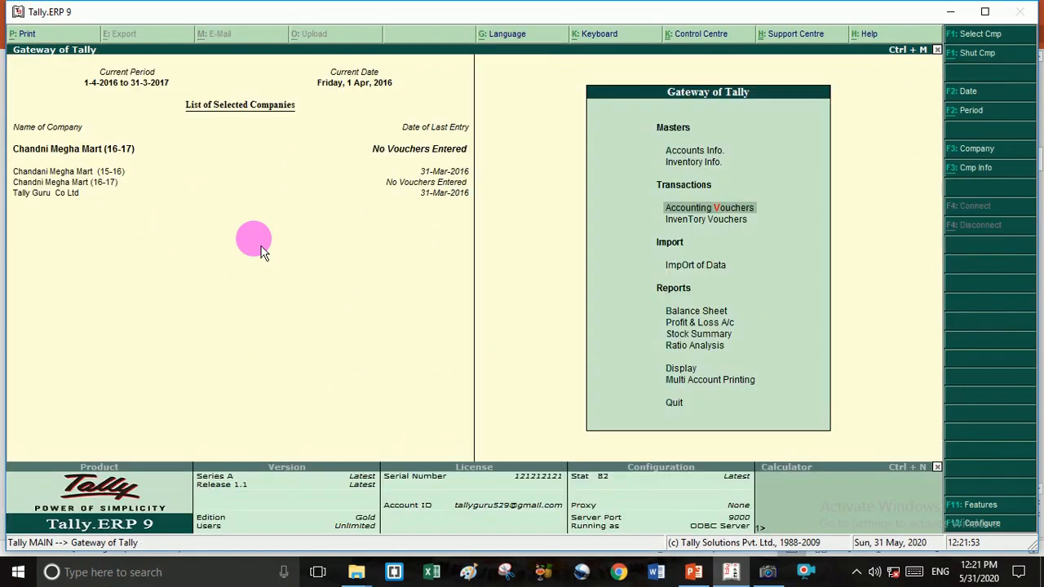
- Cancel exiting Tally and bring the Financial Year PowerPoint presentation forward
key("Escape")
key("Escape")
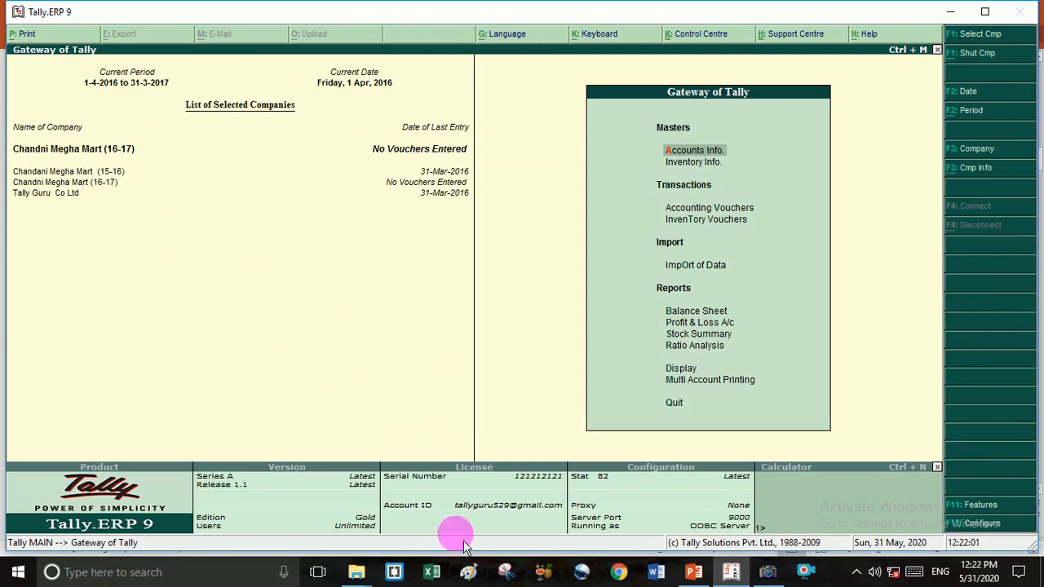
left_click(697, 575)
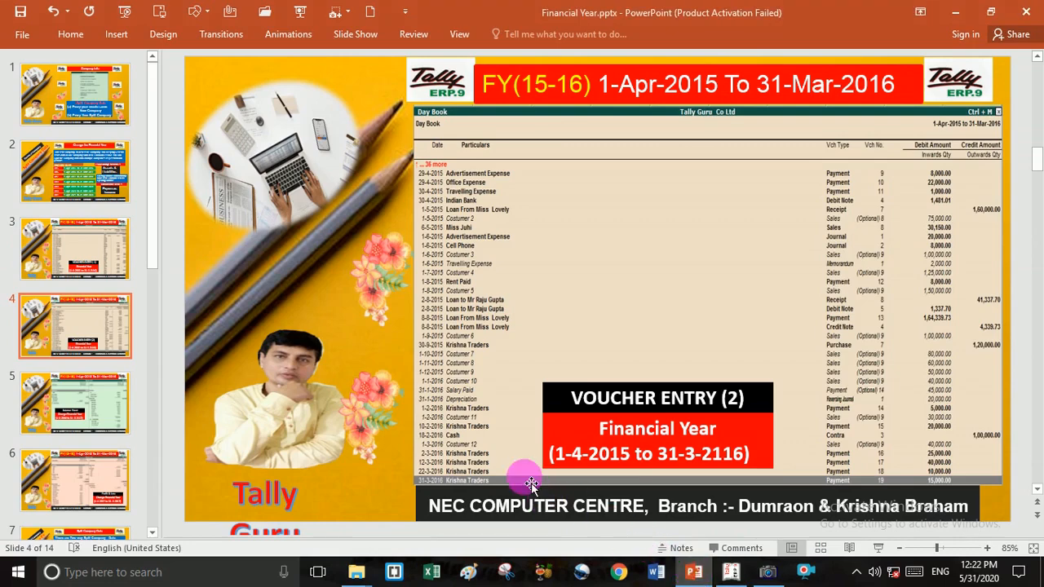
- Scroll through the slides to slide 7, 'Split Company Data'
scroll(531, 484, "up", 2)
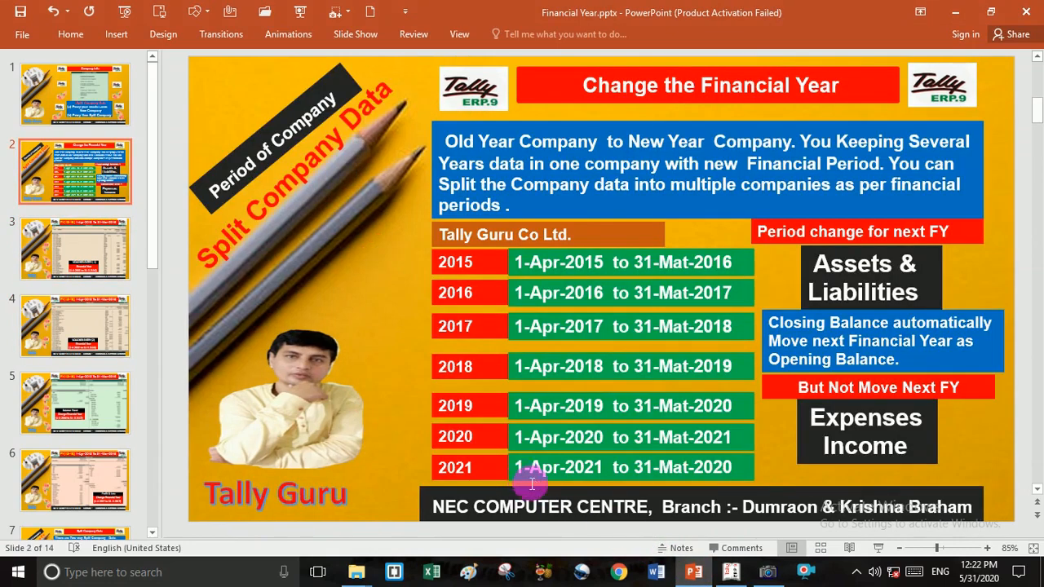
scroll(531, 484, "down", 3)
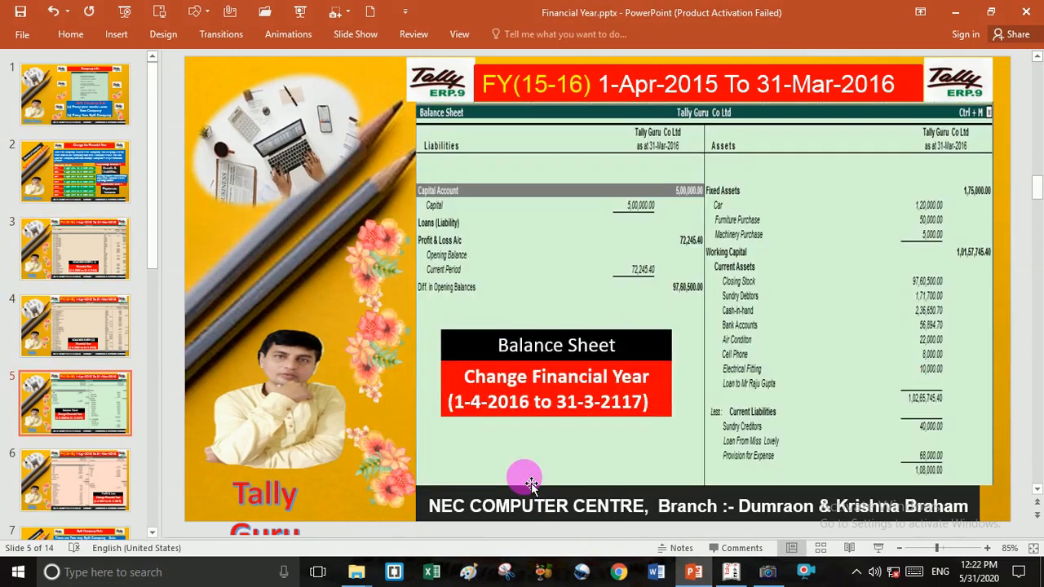
scroll(531, 485, "down", 3)
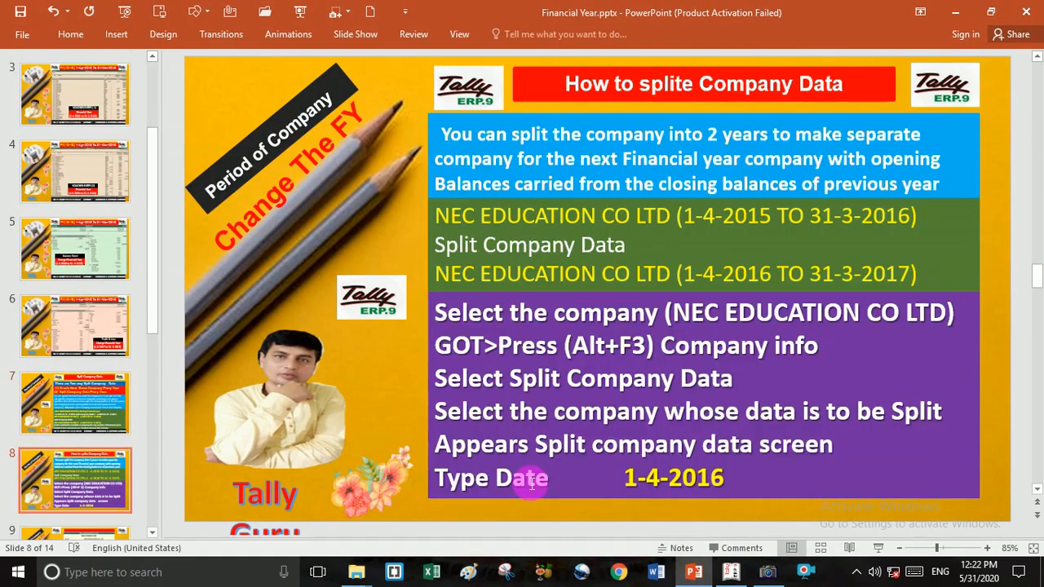
scroll(531, 485, "up", 1)
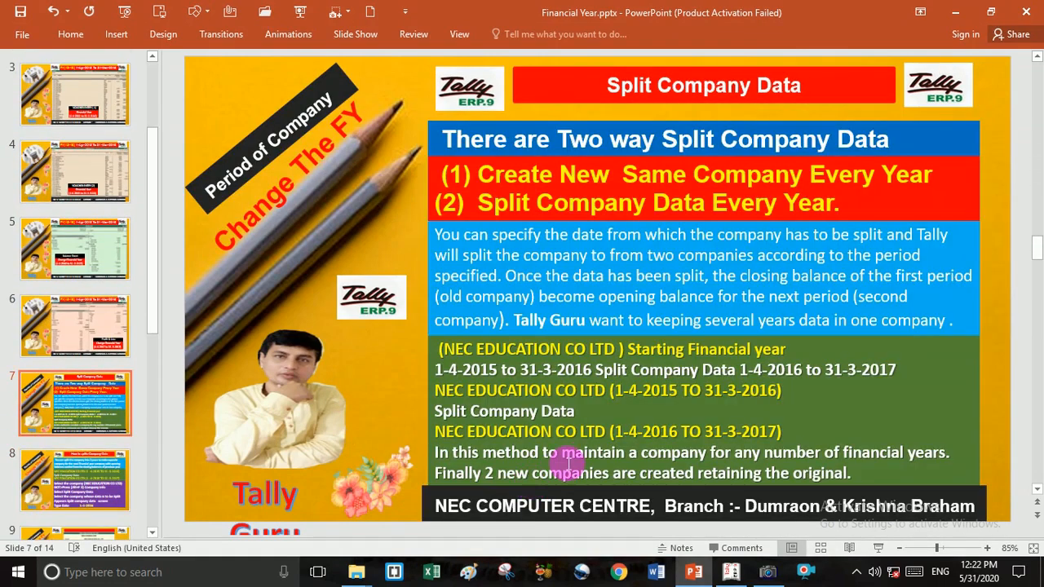
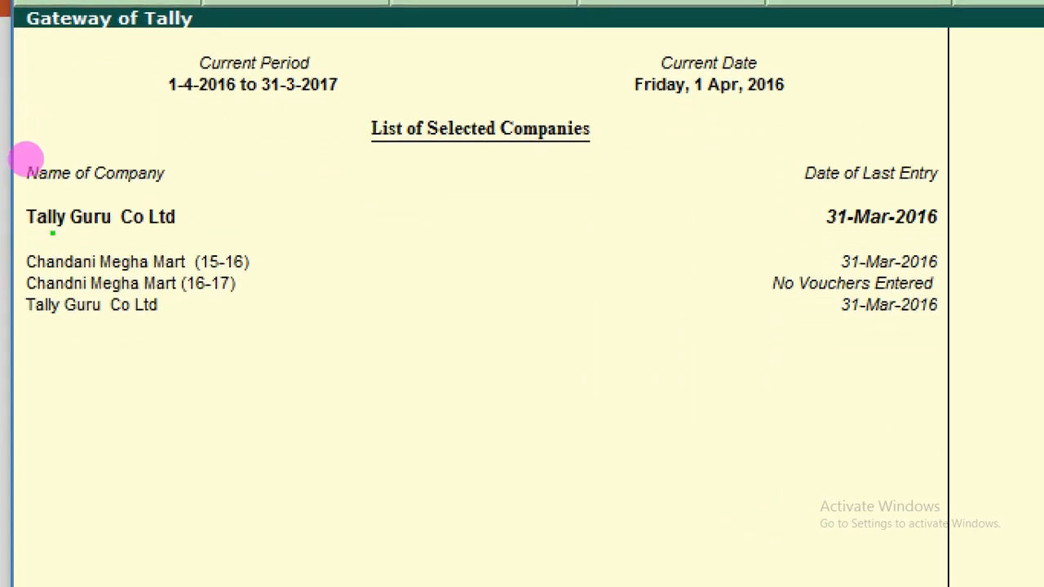
- Annotate the 'Split Company Data' slide in the presentation
mouse_move(60, 241)
left_mouse_down()
mouse_move(161, 238)
mouse_move(547, 181)
mouse_move(822, 218)
left_mouse_up()
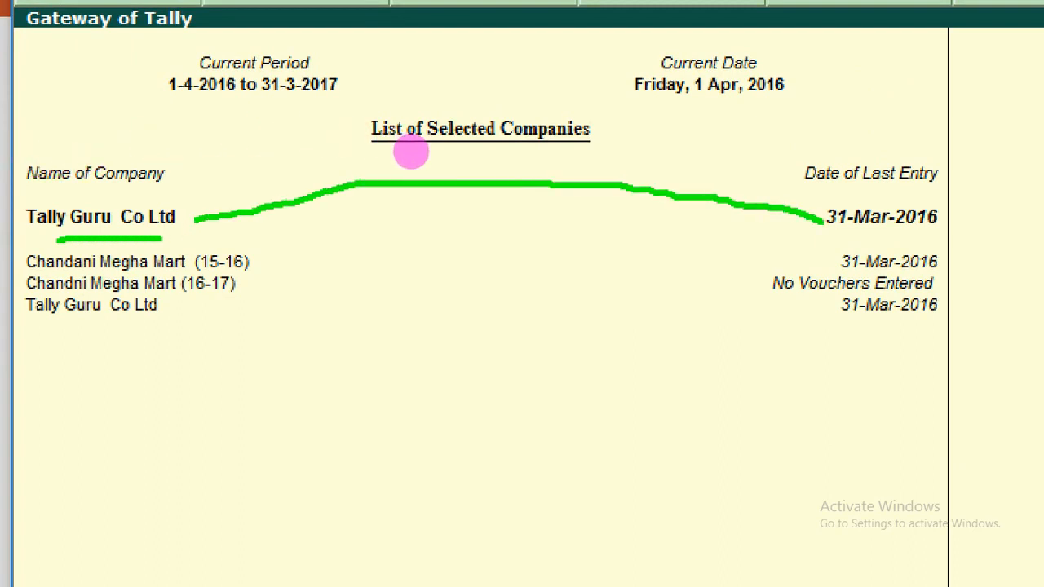
mouse_move(681, 31)
left_mouse_down()
mouse_move(658, 46)
mouse_move(640, 118)
mouse_move(718, 120)
mouse_move(819, 104)
mouse_move(812, 55)
mouse_move(629, 55)
left_mouse_up()
mouse_move(670, 103)
left_mouse_down()
mouse_move(678, 127)
mouse_move(726, 102)
left_mouse_up()
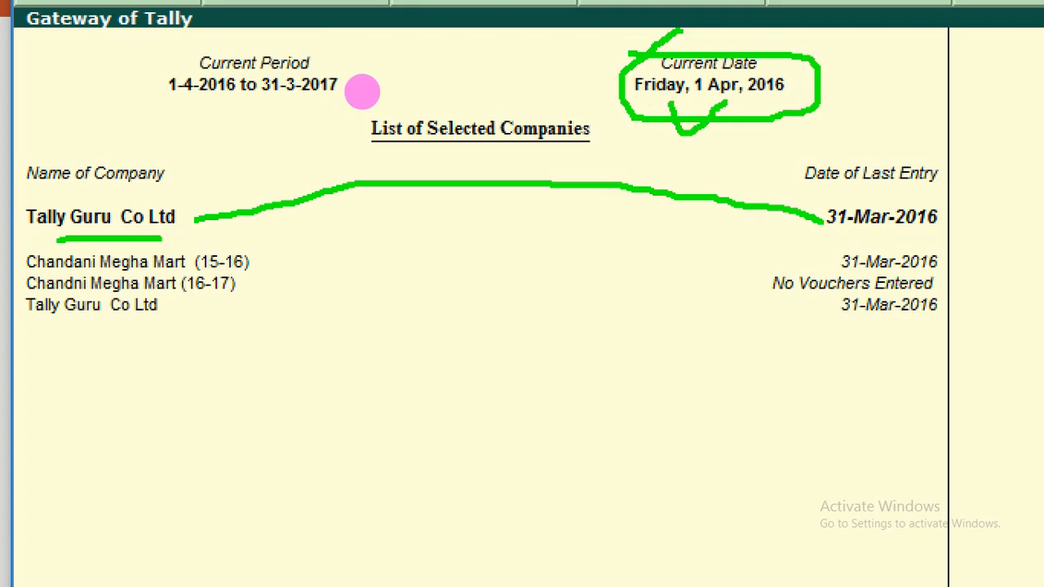
mouse_move(410, 180)
left_mouse_down()
mouse_move(438, 193)
mouse_move(757, 195)
left_mouse_up()
mouse_move(265, 172)
left_mouse_down()
mouse_move(391, 296)
mouse_move(377, 373)
left_mouse_up()
mouse_move(498, 296)
left_mouse_down()
mouse_move(476, 316)
mouse_move(537, 346)
left_mouse_up()
left_click_drag(545, 297, 559, 343)
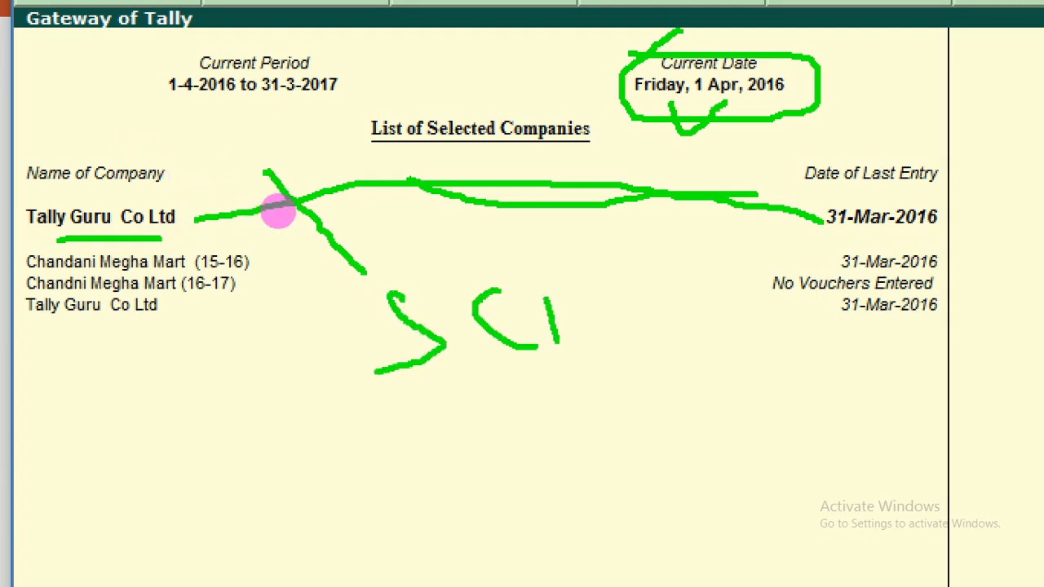
- Leave the slideshow, return to Tally and open the Company Info. menu with Alt+F3
key("Escape")
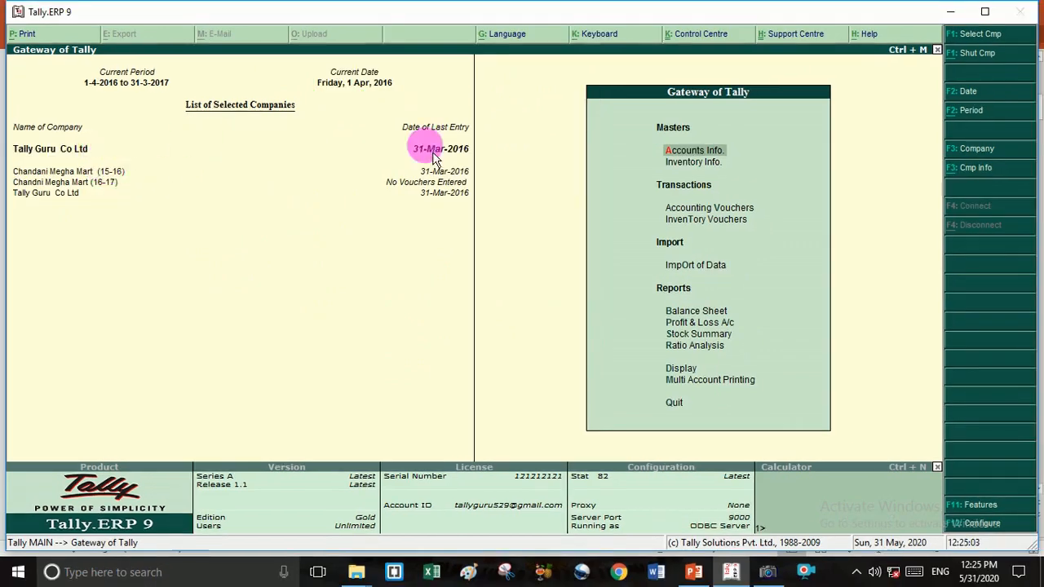
key("ctrl+1")
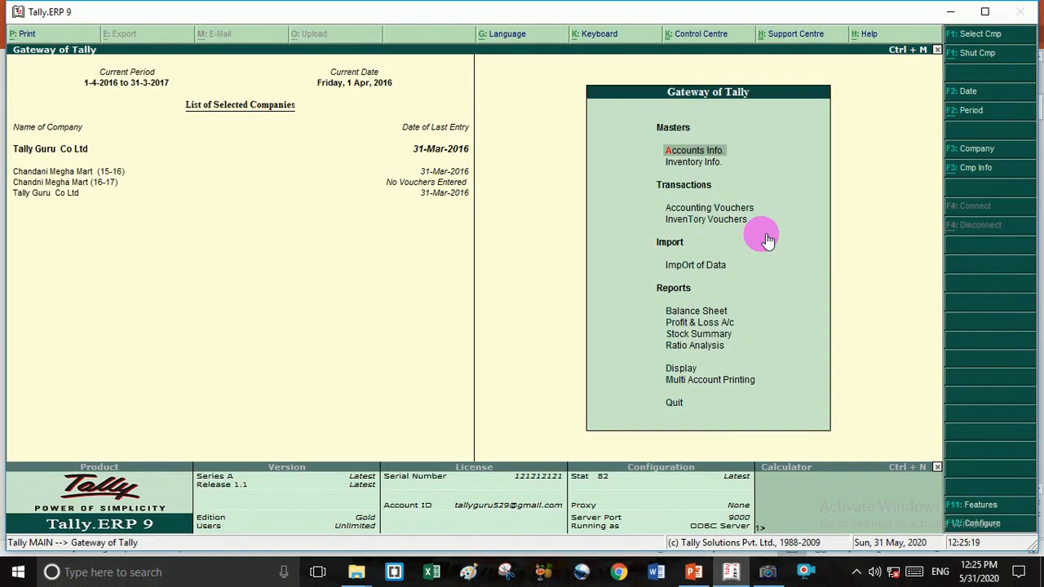
key("alt+F3")
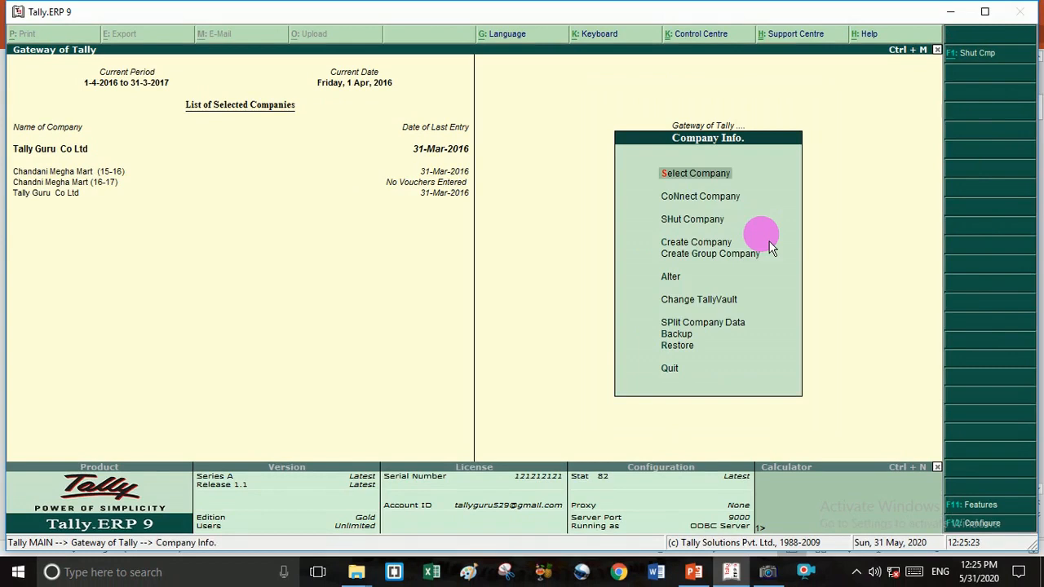
- Choose Split Company Data from Company Info. to bring up Tally Guru Co Ltd's split form
key("Down")
key("Down")
key("Down")
key("Down")
key("Down")
key("Down")
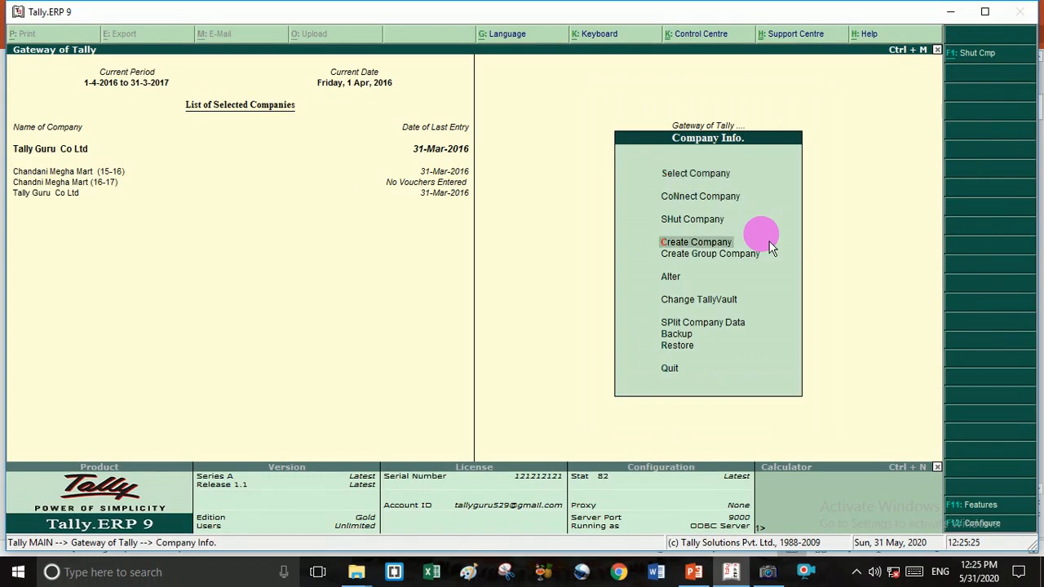
key("Down")
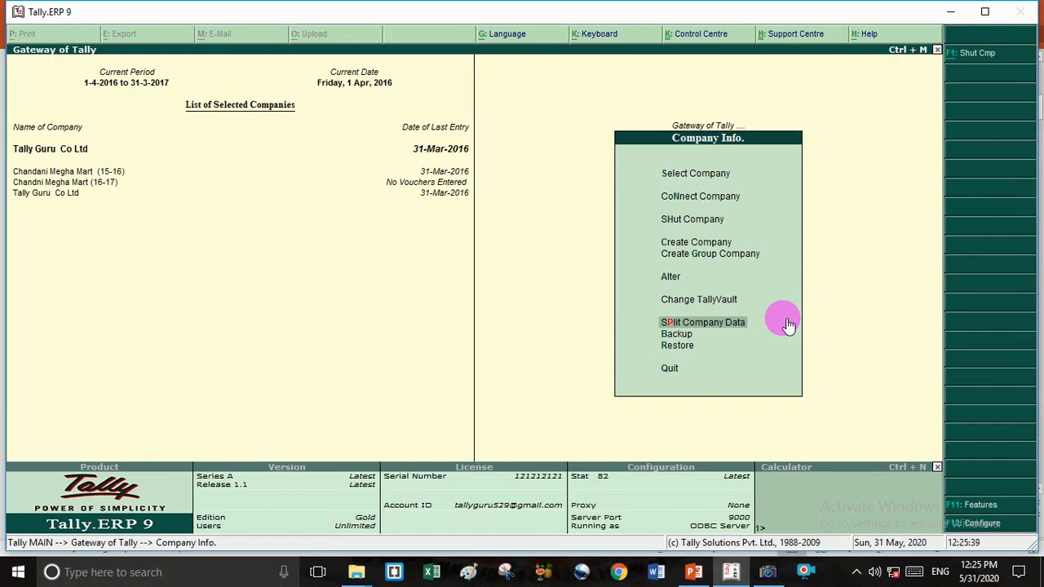
left_click(787, 324)
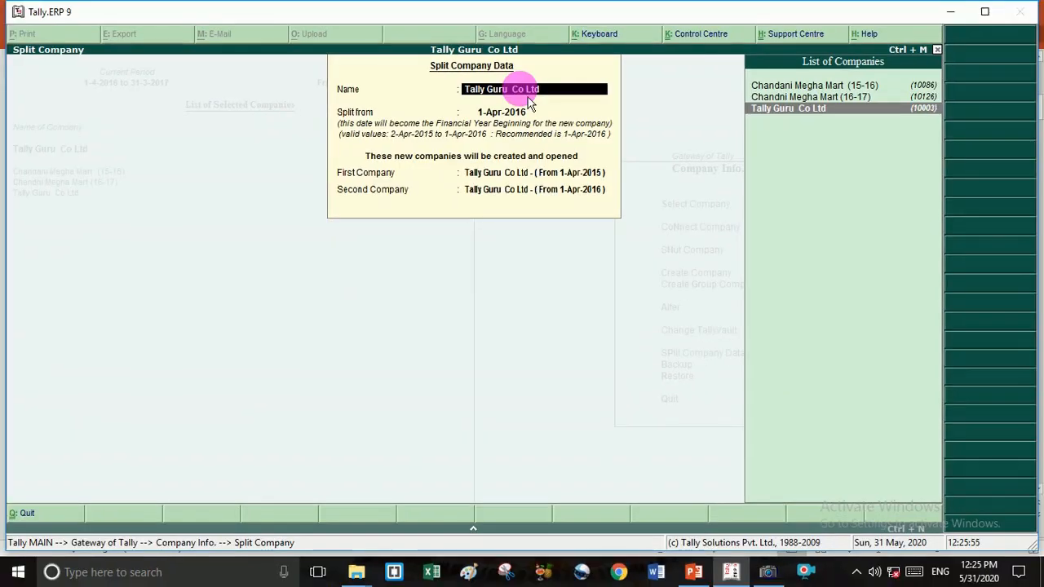
- Split Tally Guru Co Ltd from 1-Apr-2016, accepting the settings and confirming the split
key("Return")
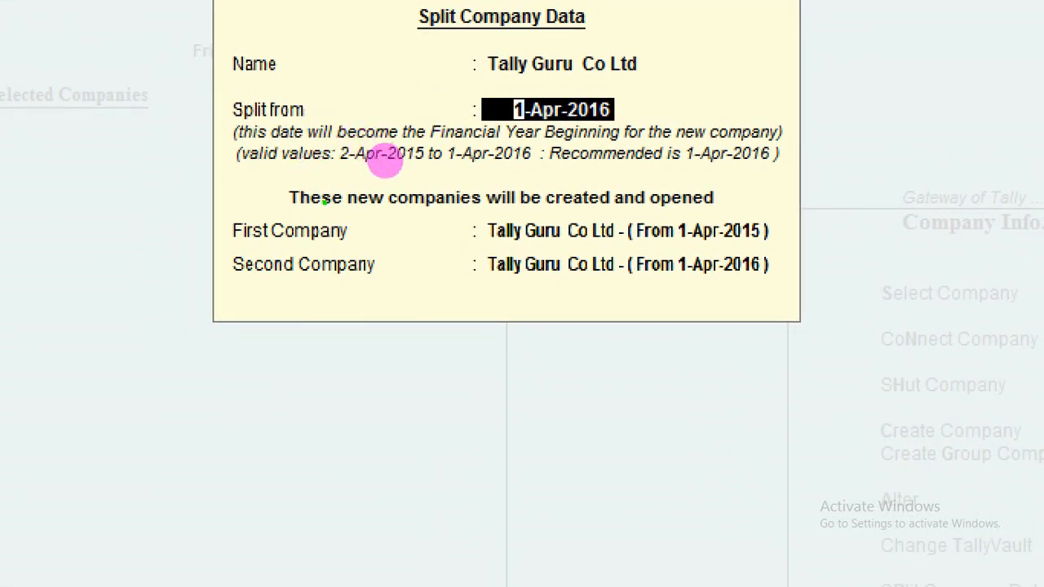
left_click_drag(362, 232, 443, 233)
left_click_drag(669, 244, 779, 237)
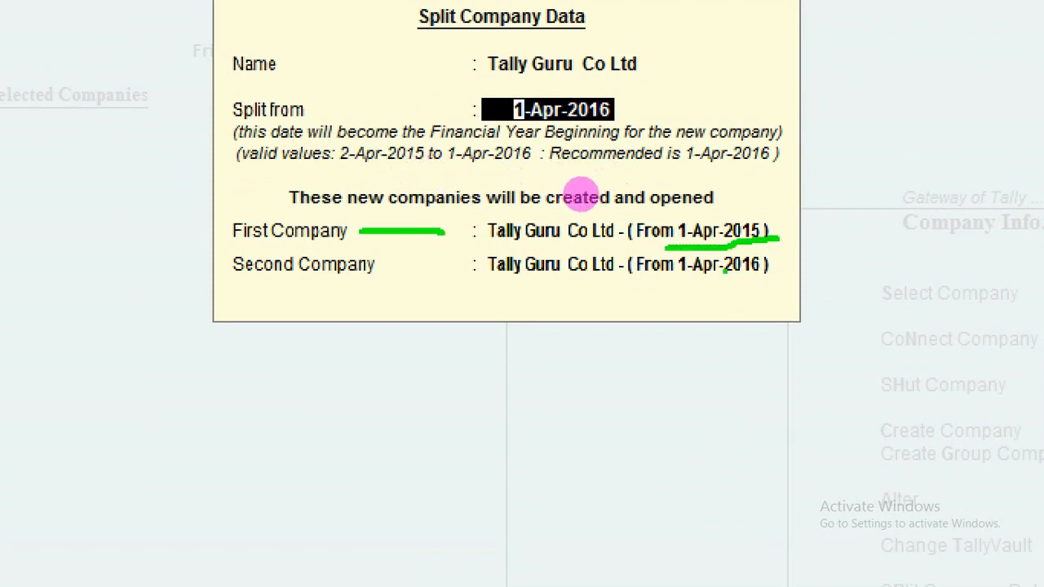
left_click_drag(680, 278, 761, 285)
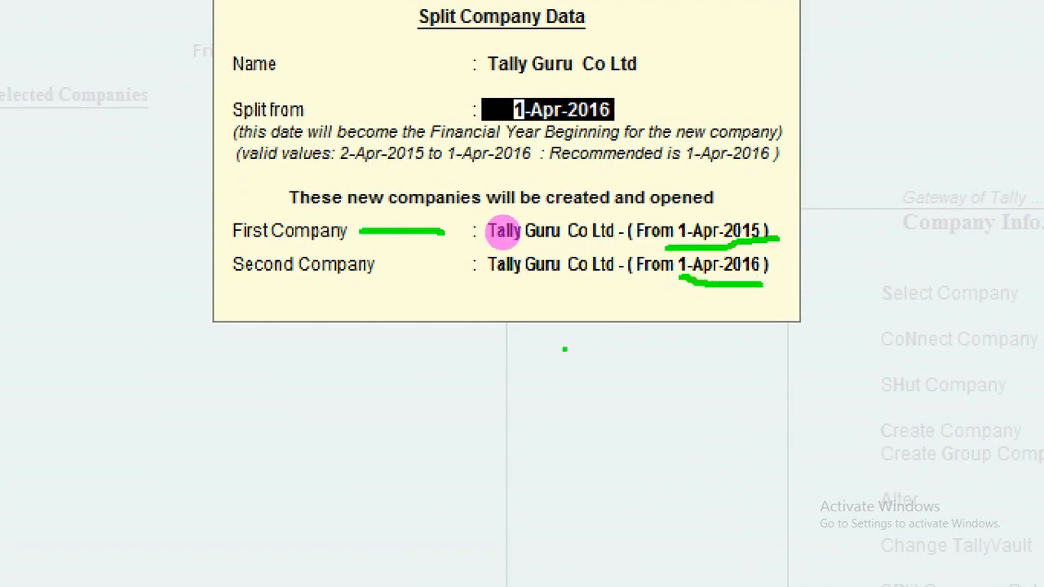
key("Escape")
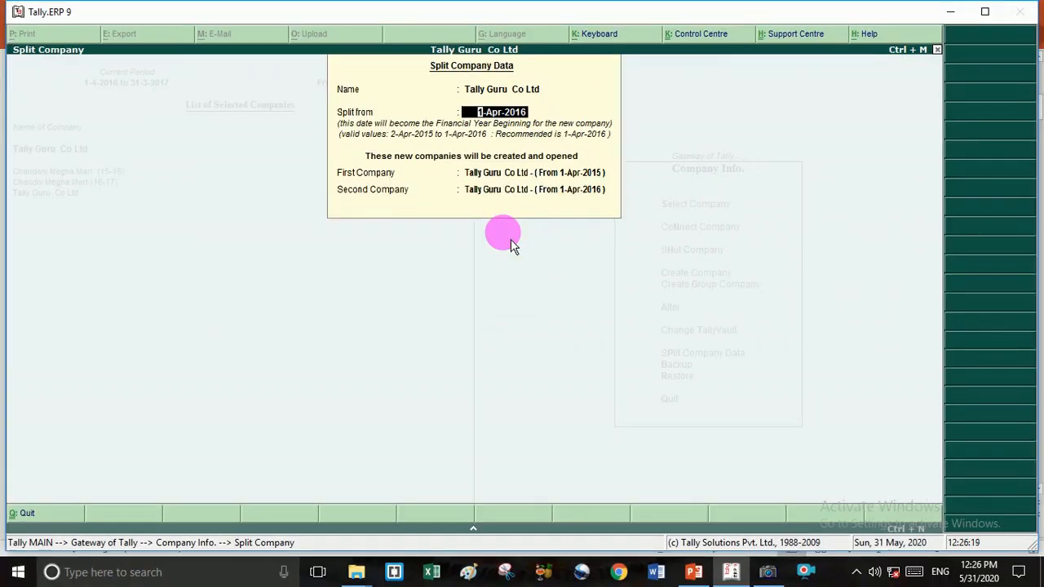
key("Return")
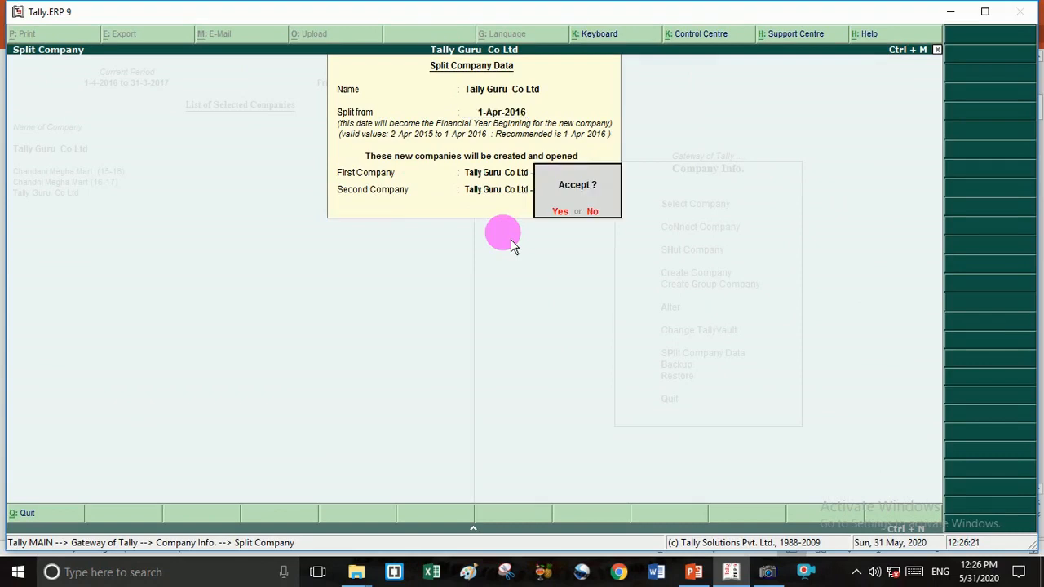
key("Return")
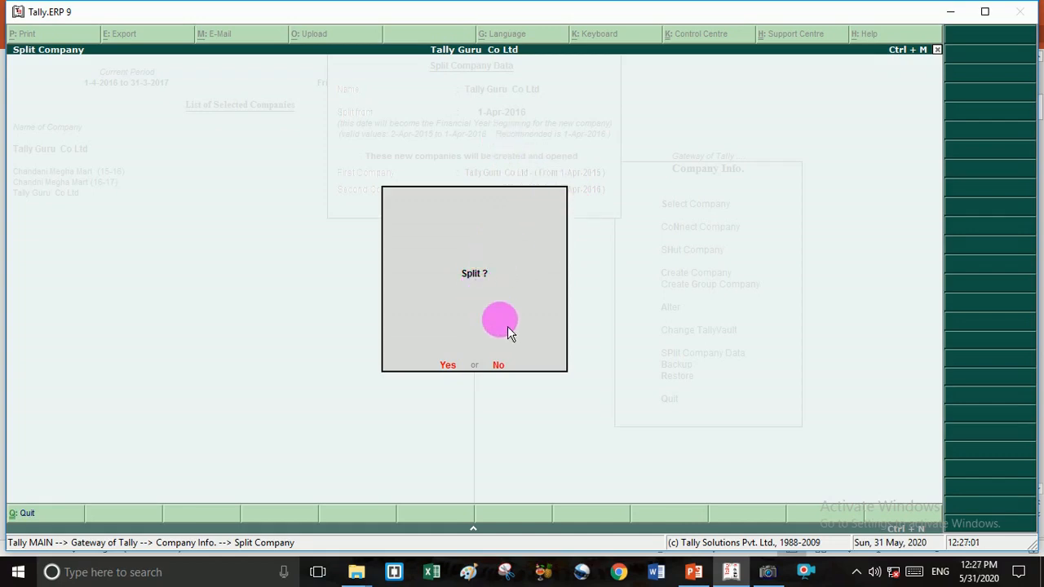
key("Return")
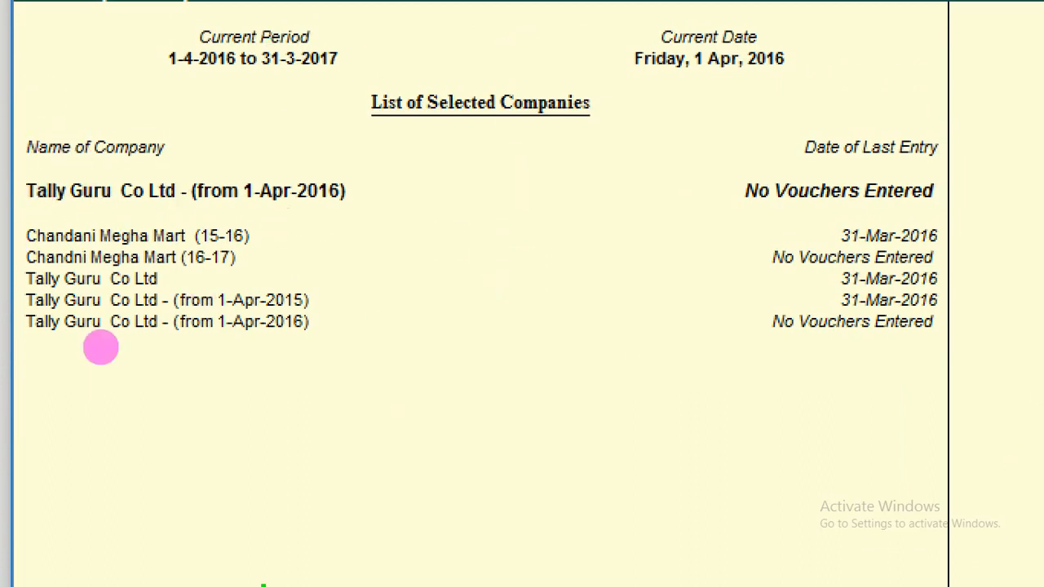
left_click_drag(50, 456, 124, 472)
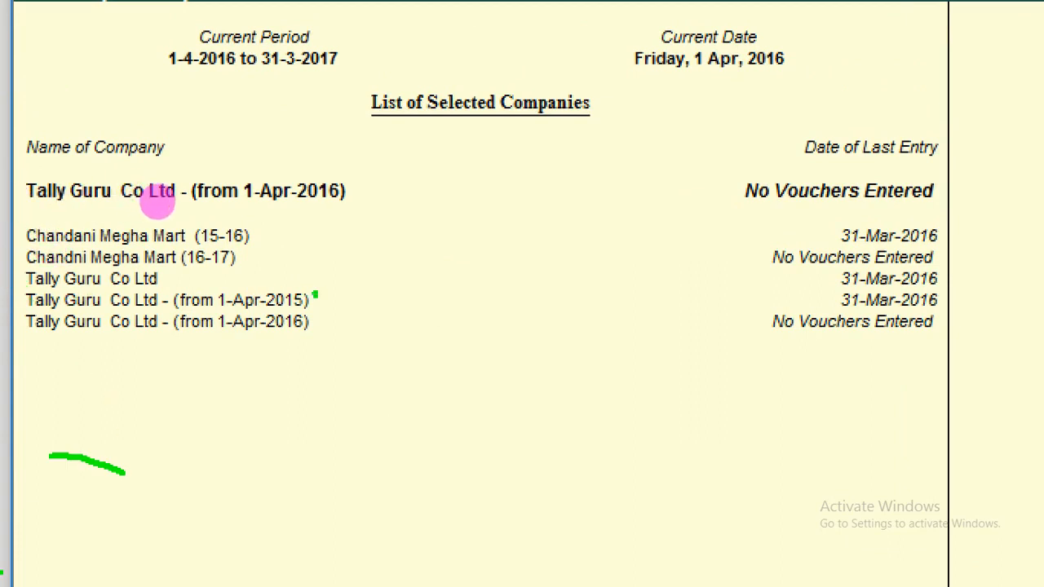
left_click_drag(315, 294, 405, 263)
mouse_move(307, 318)
left_mouse_down()
mouse_move(315, 351)
mouse_move(435, 299)
left_mouse_up()
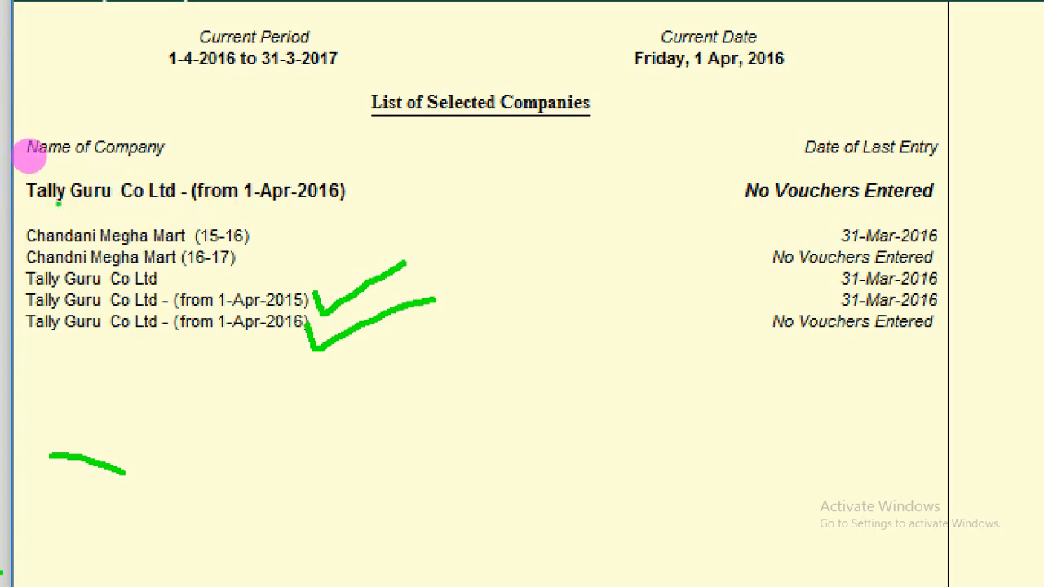
mouse_move(59, 204)
left_mouse_down()
mouse_move(128, 215)
mouse_move(245, 193)
mouse_move(356, 199)
left_mouse_up()
left_click(173, 71)
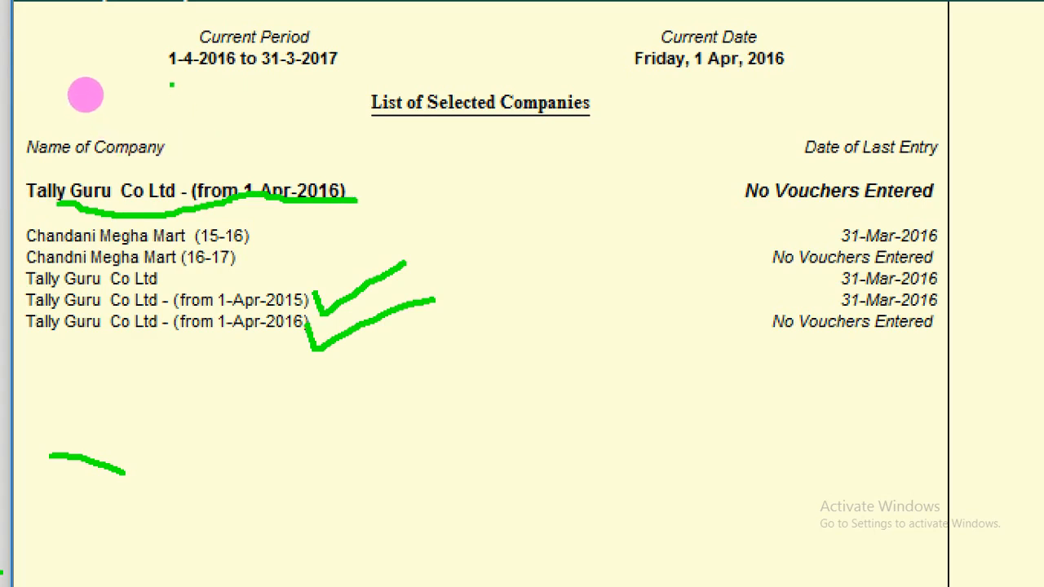
left_click_drag(173, 71, 340, 71)
left_click(274, 70)
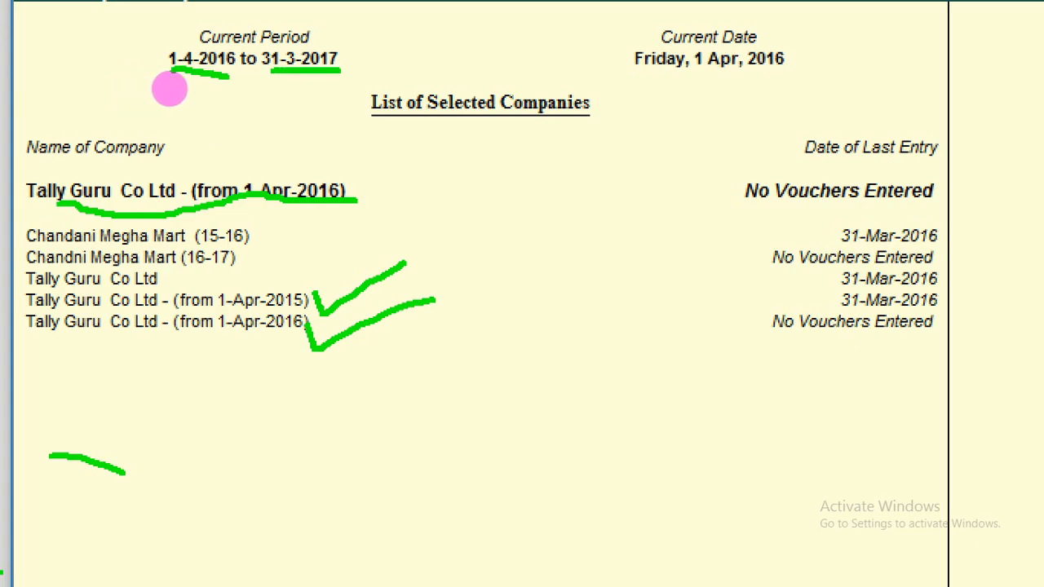
left_click_drag(665, 75, 808, 71)
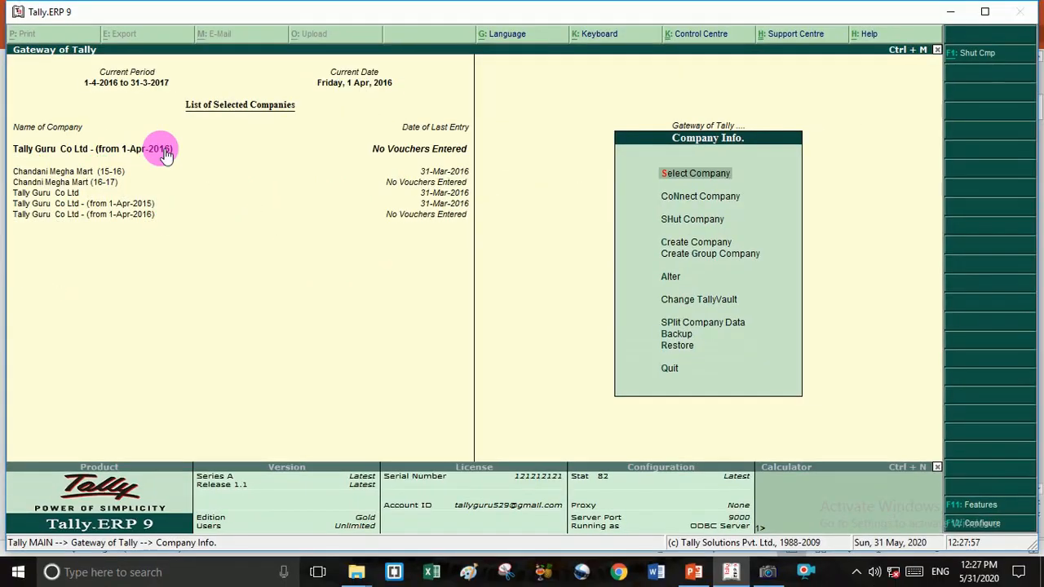
- Open the alteration details of Tally Guru Co Ltd (from 1-Apr-2016) to review its dates
key("Down")
key("Down")
key("Down")
key("Down")
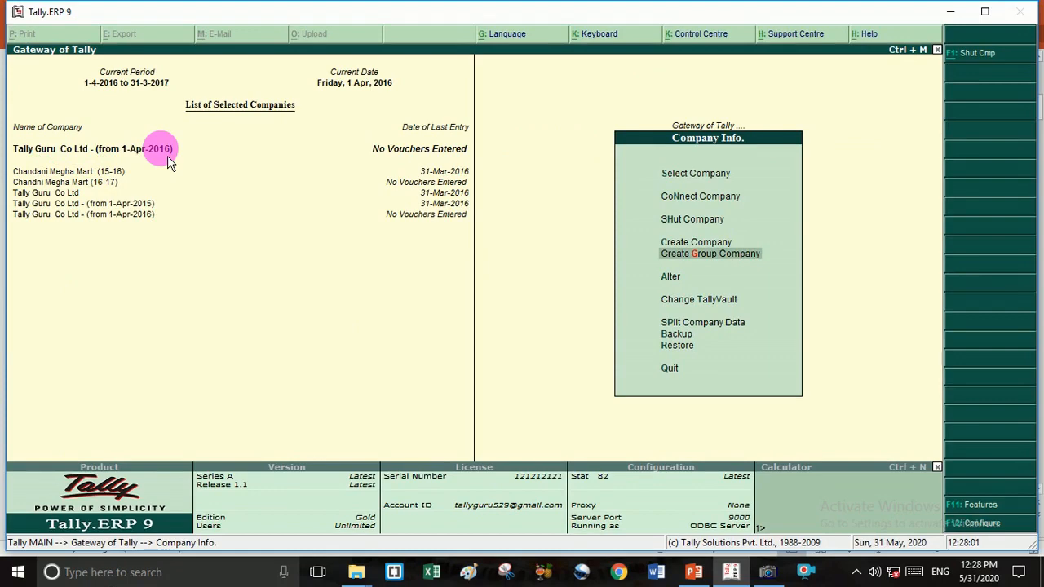
key("Down")
key("Return")
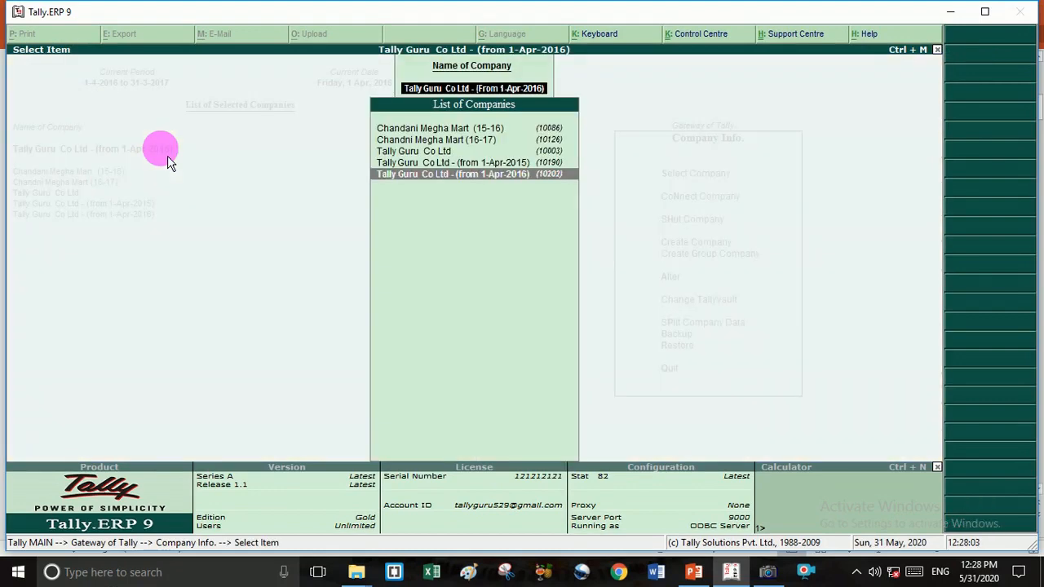
key("Return")
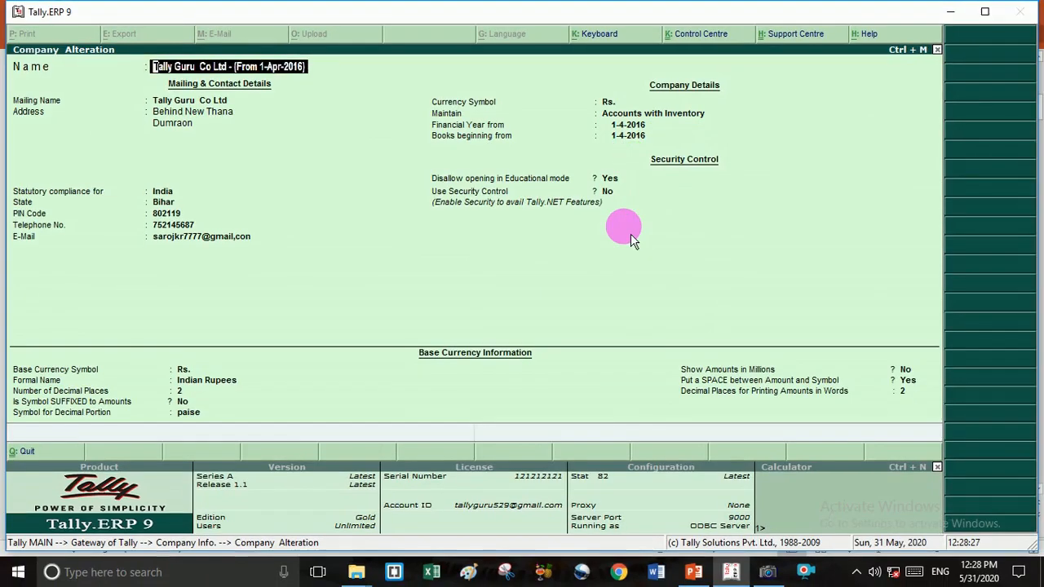
- Quit the company details without changes and return to the Gateway of Tally
key("Escape")
key("y")
key("Escape")
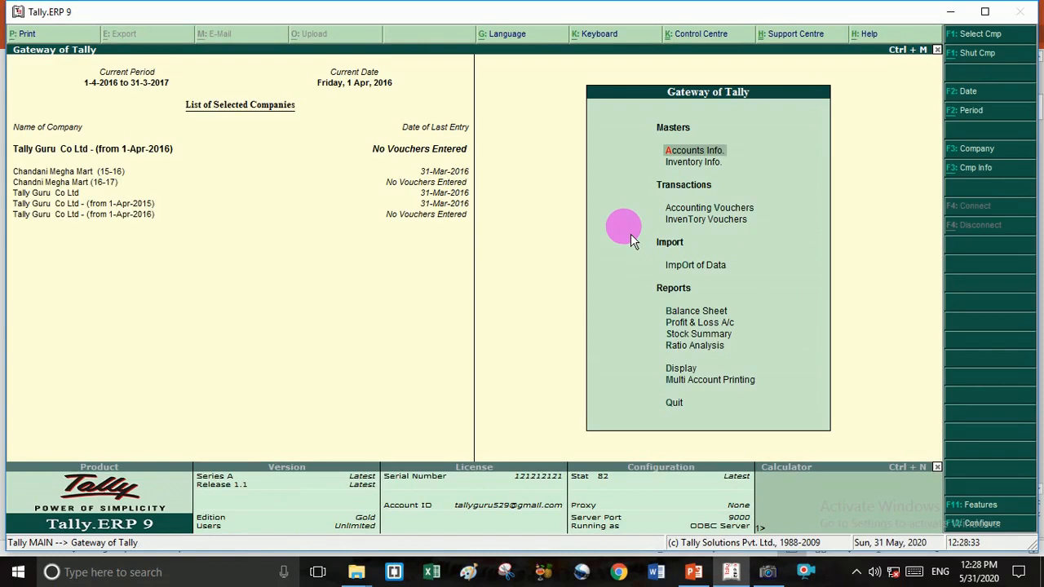
key("Down")
key("Down")
- Debit Krishna Traders 10,000 against the pending bill Pur/kr/15-16/101
key("Return")
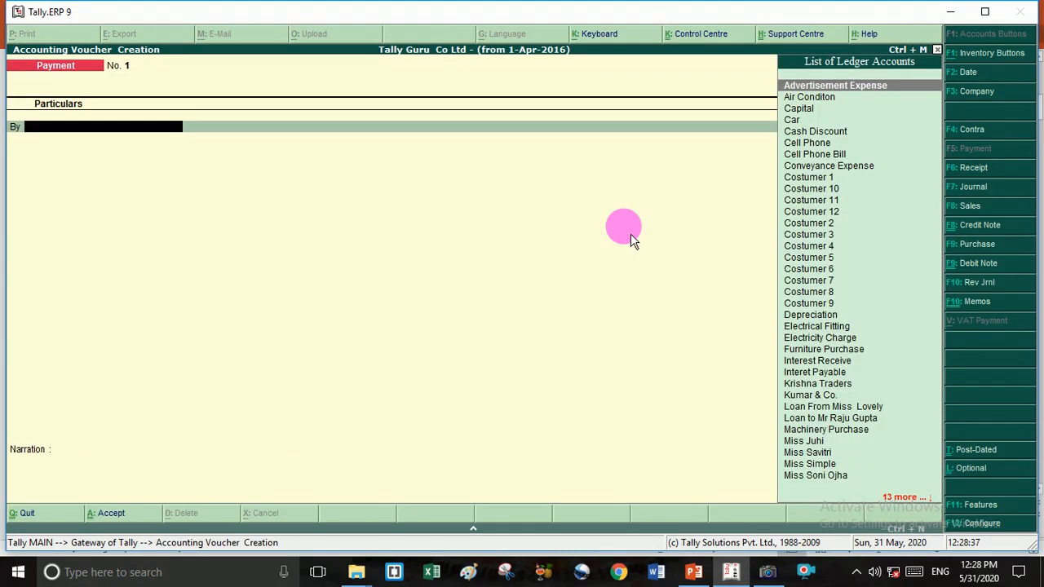
type("K")
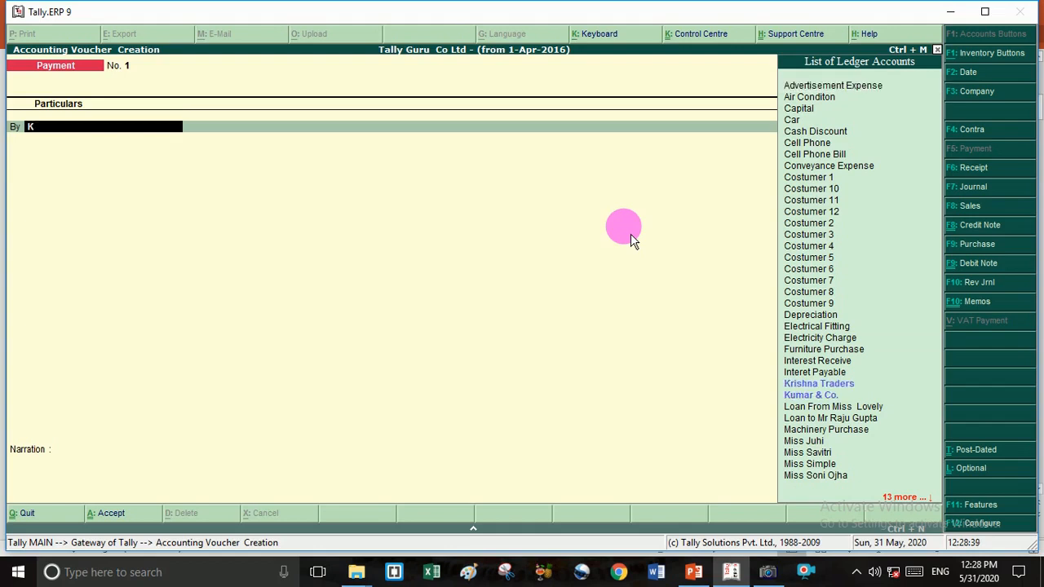
key("Down")
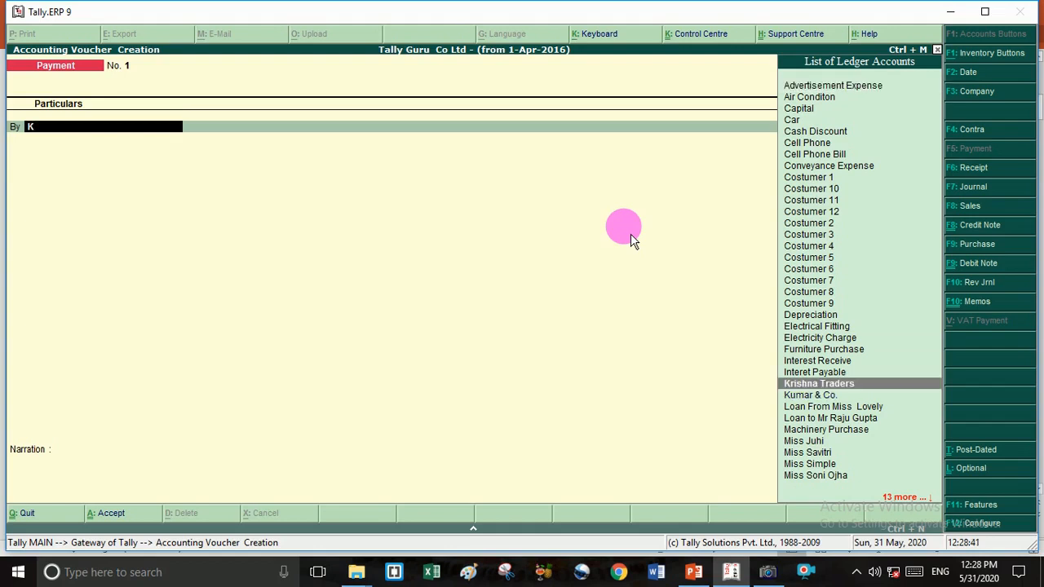
key("Return")
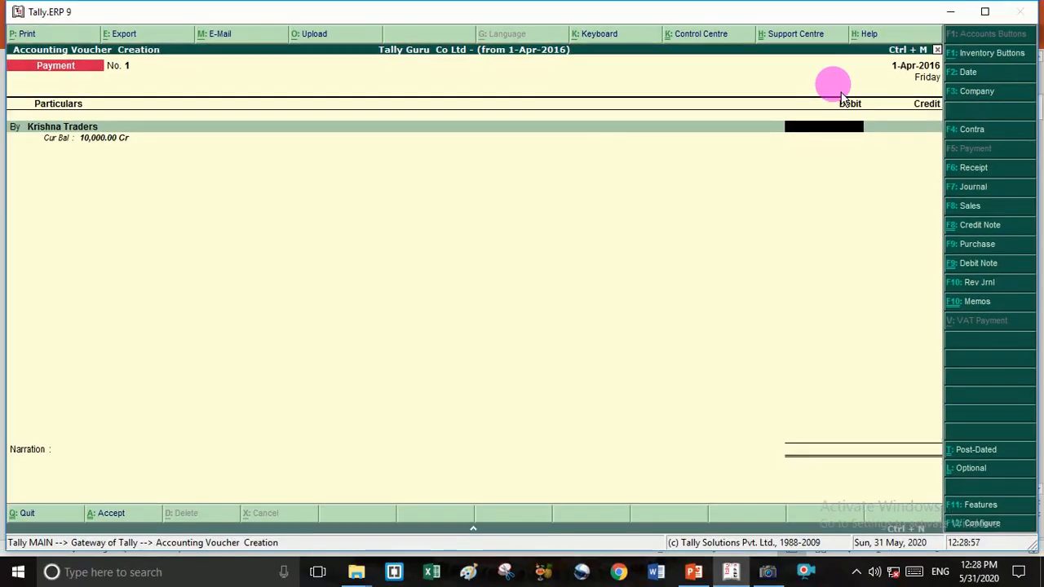
type("10000")
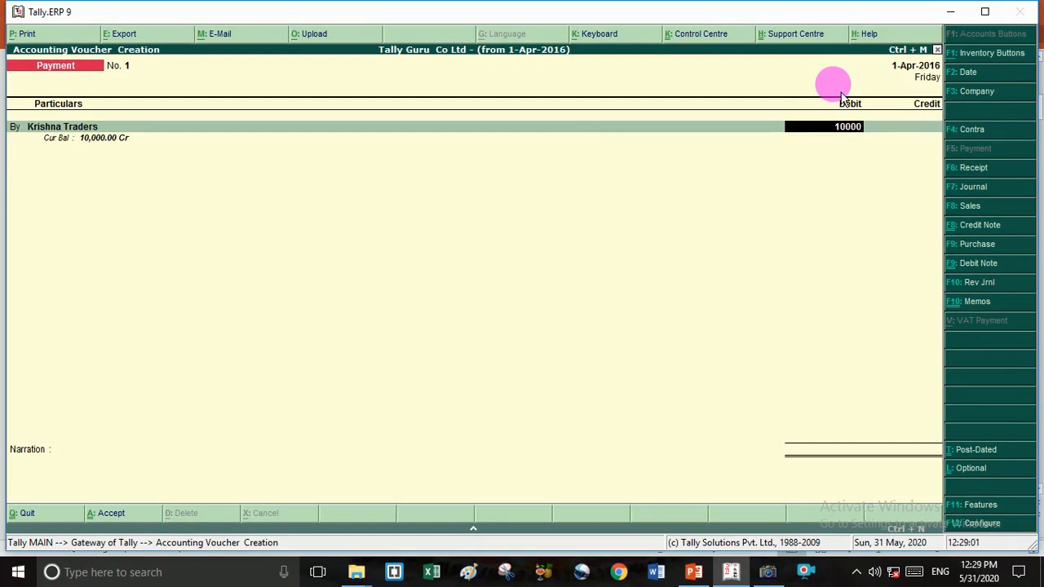
key("Return")
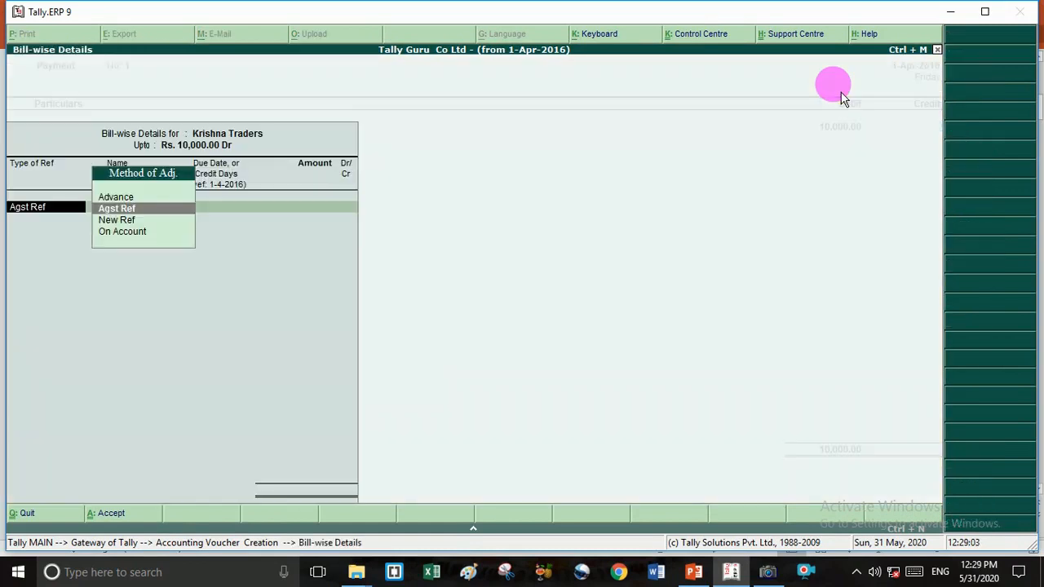
key("Return")
key("Return")
key("Return")
key("Return")
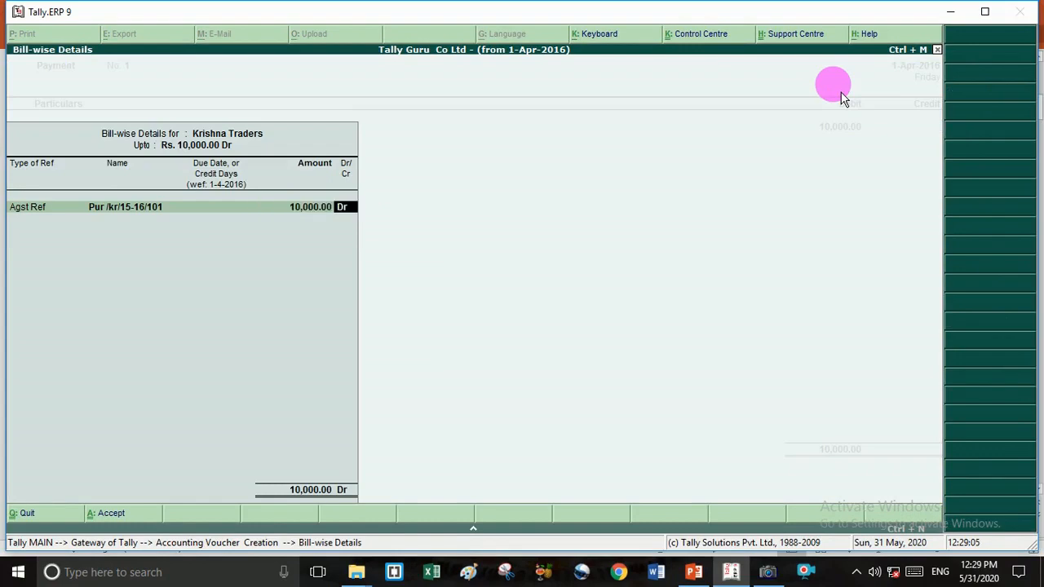
key("Return")
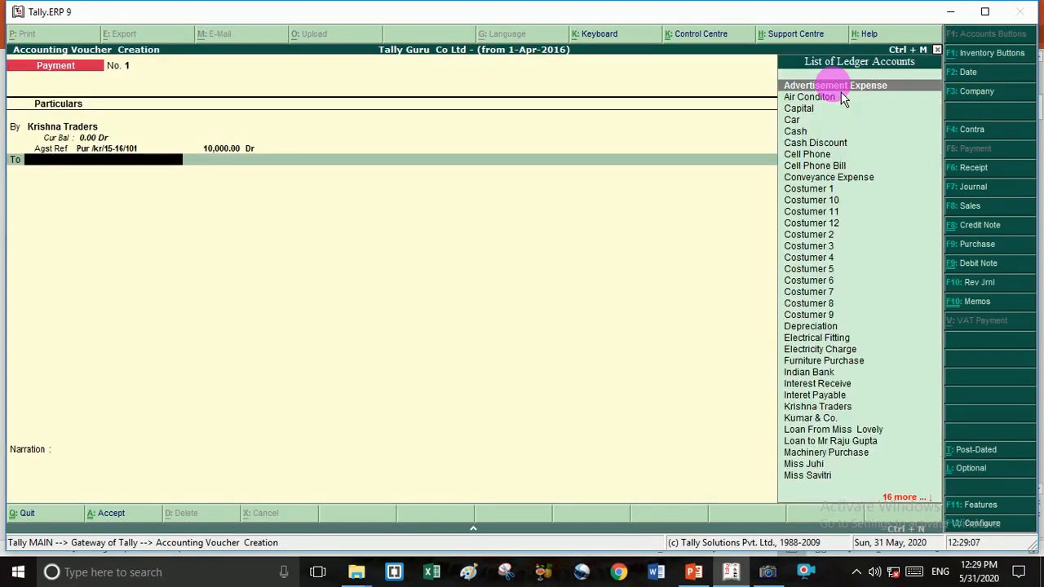
- Credit Indian Bank with the 10,000.00 payment
type("C")
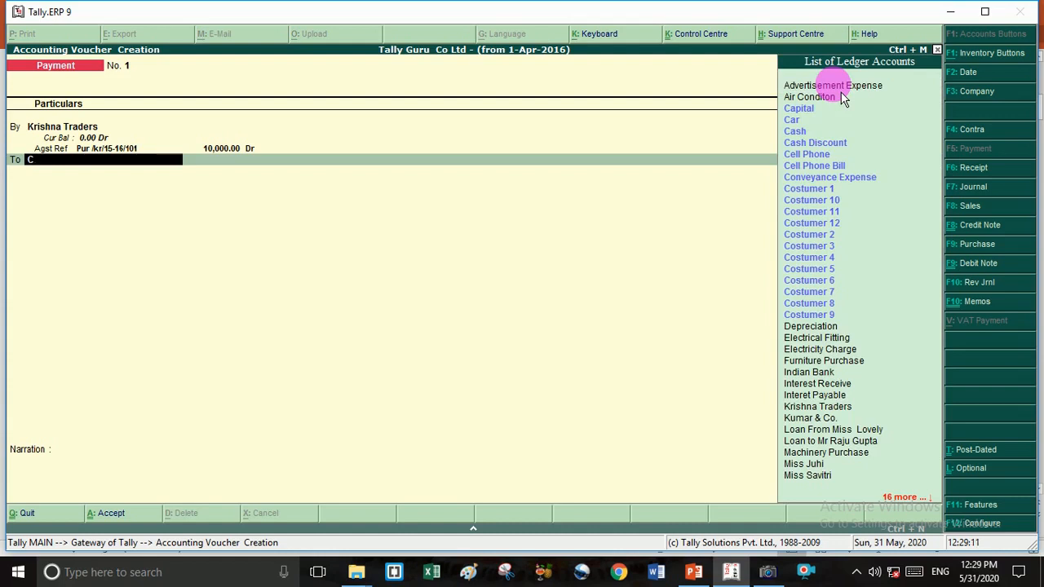
key("Down")
key("Down")
key("Down")
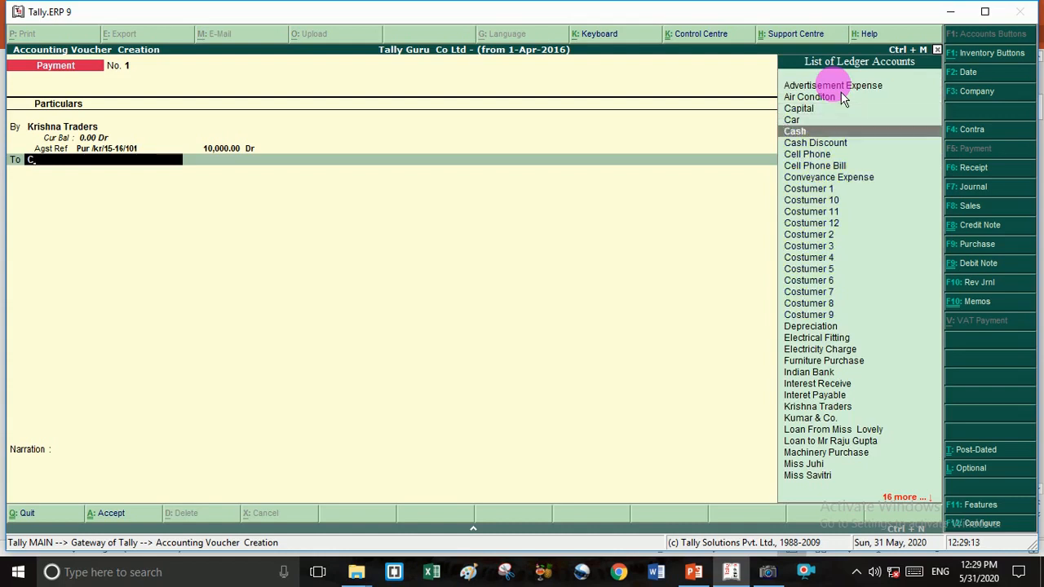
key("Return")
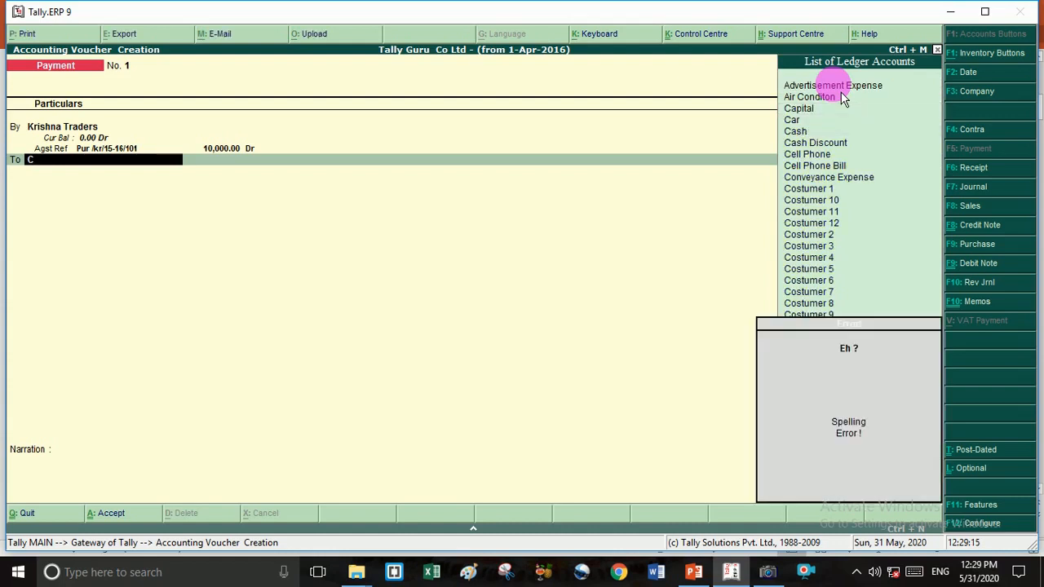
key("BackSpace")
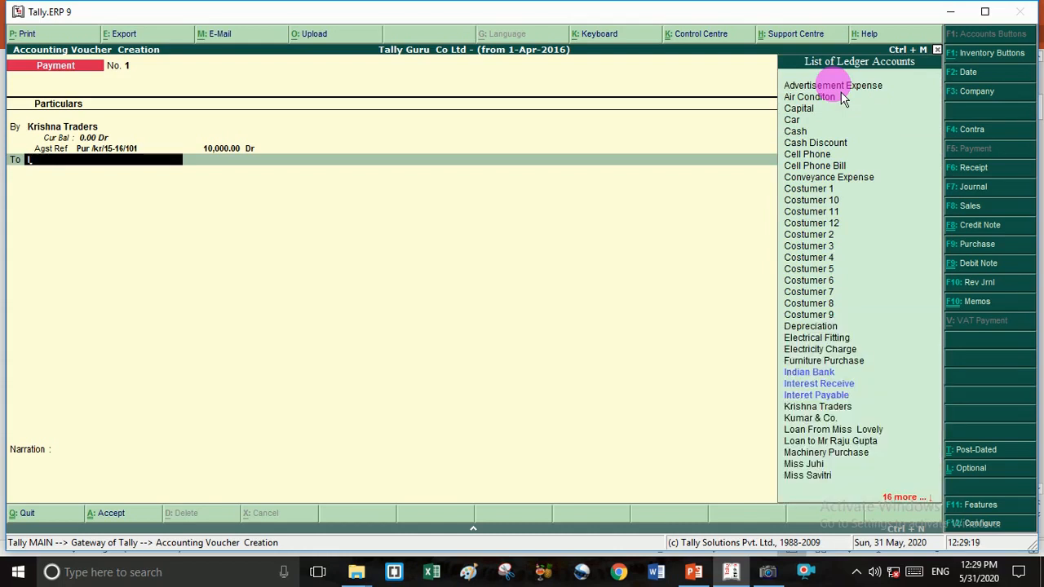
key("Down")
key("Return")
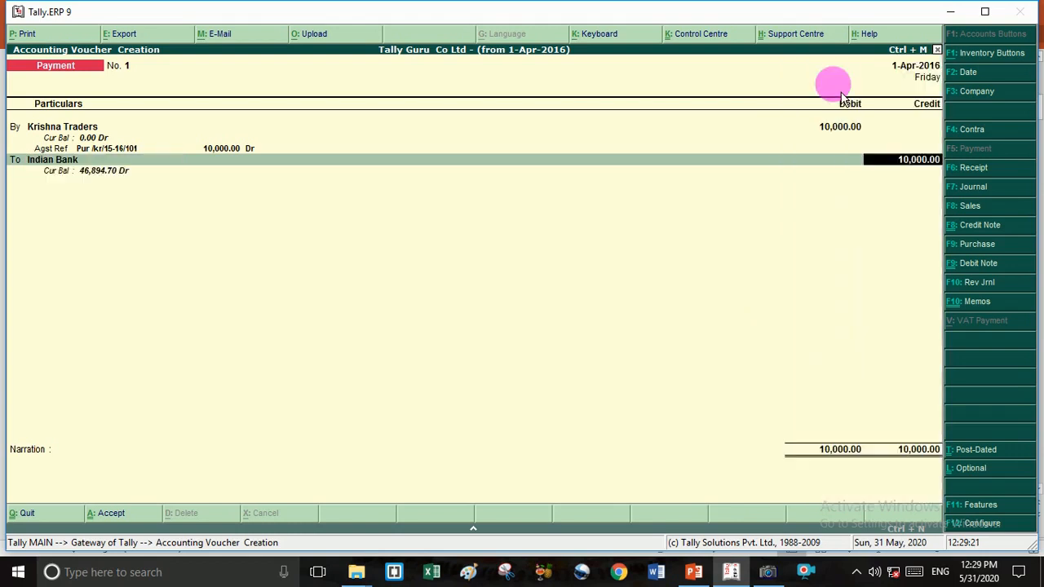
key("Return")
key("Return")
key("Return")
key("Return")
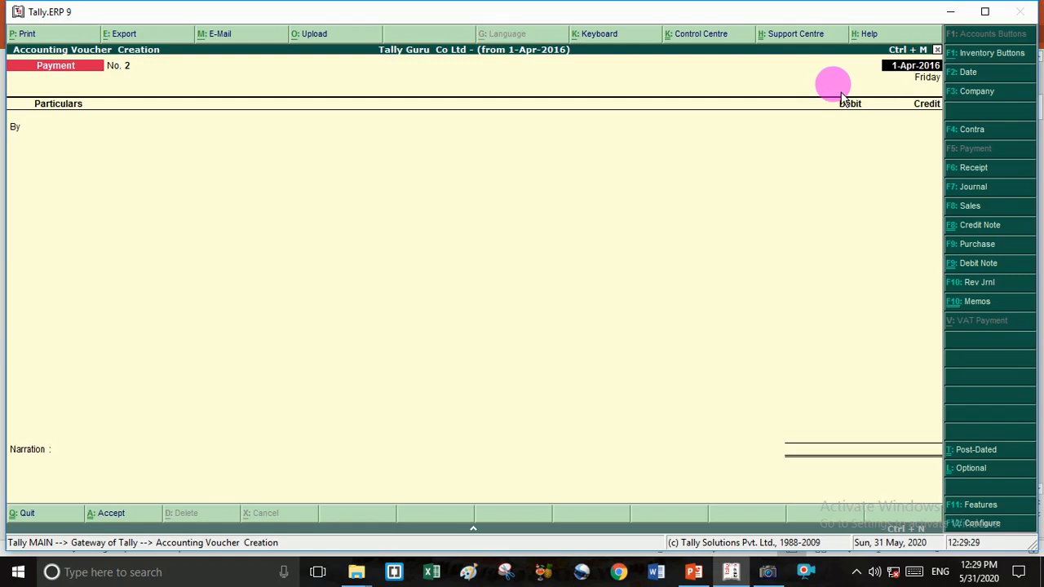
- Return to the Gateway, reopen the Payment voucher and clear its 2-4-2016 date for redating
key("Escape")
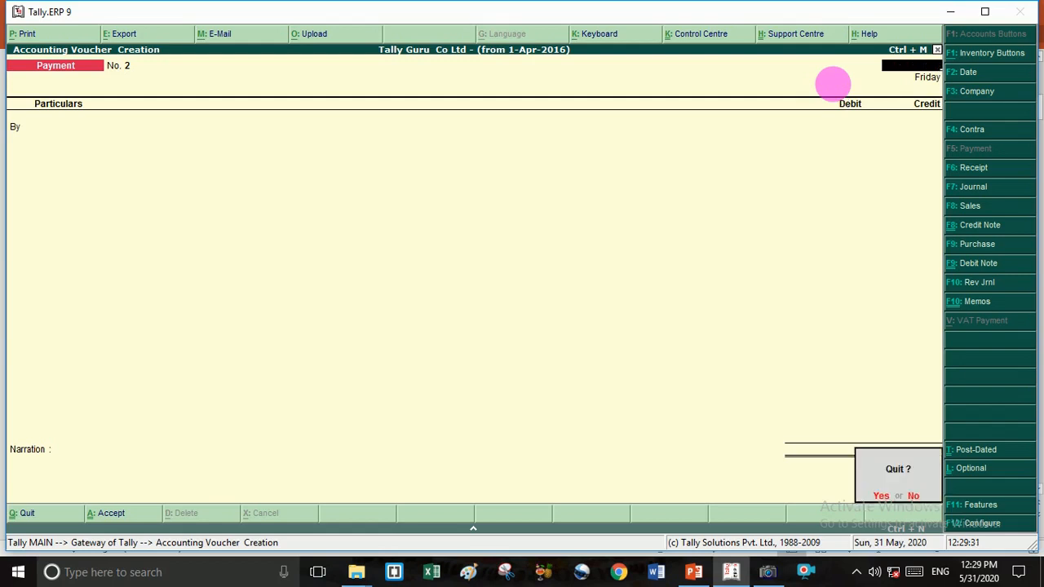
key("Return")
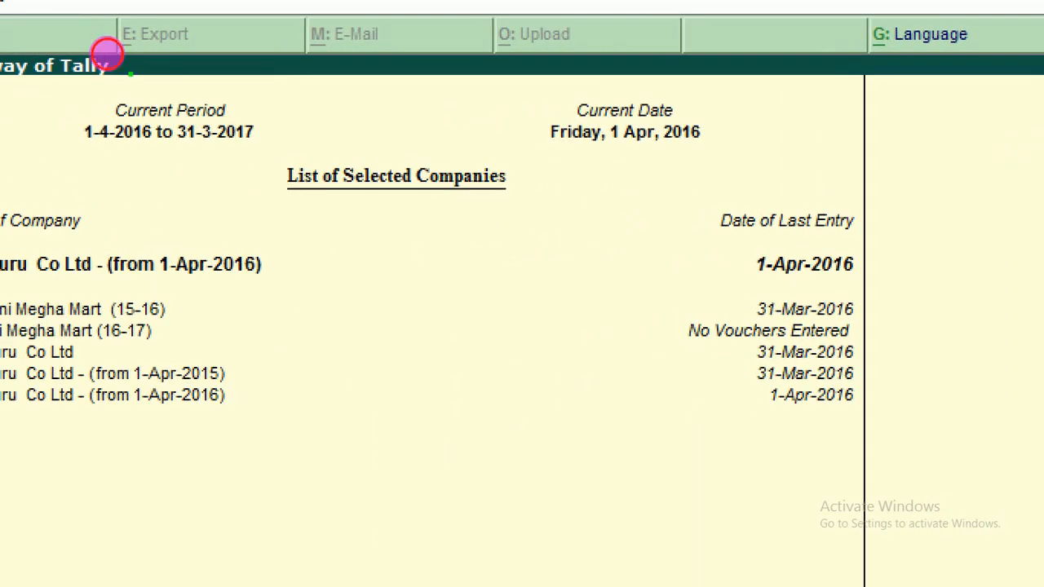
left_click_drag(564, 152, 653, 139)
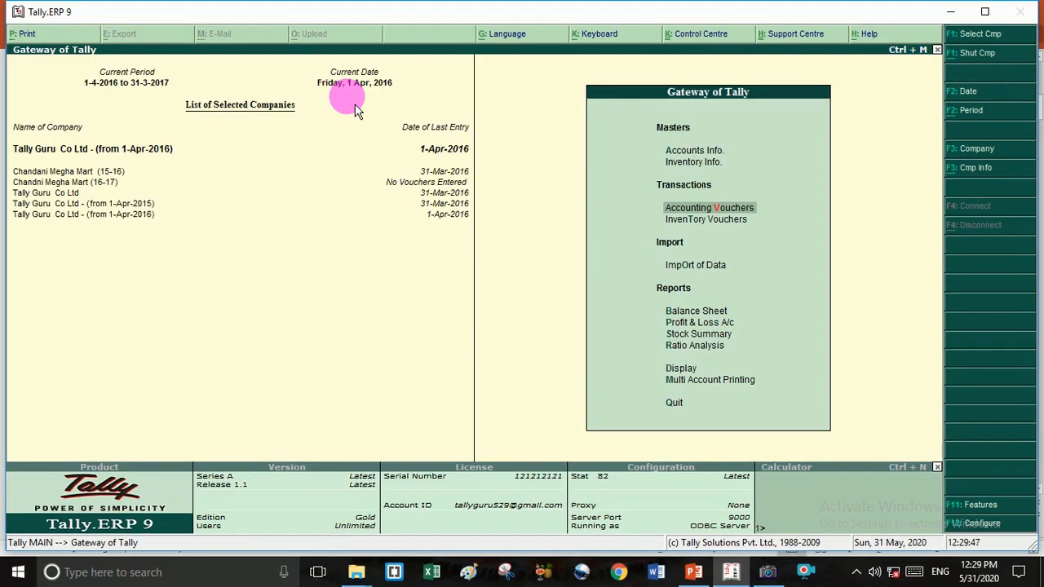
key("v")
key("F2")
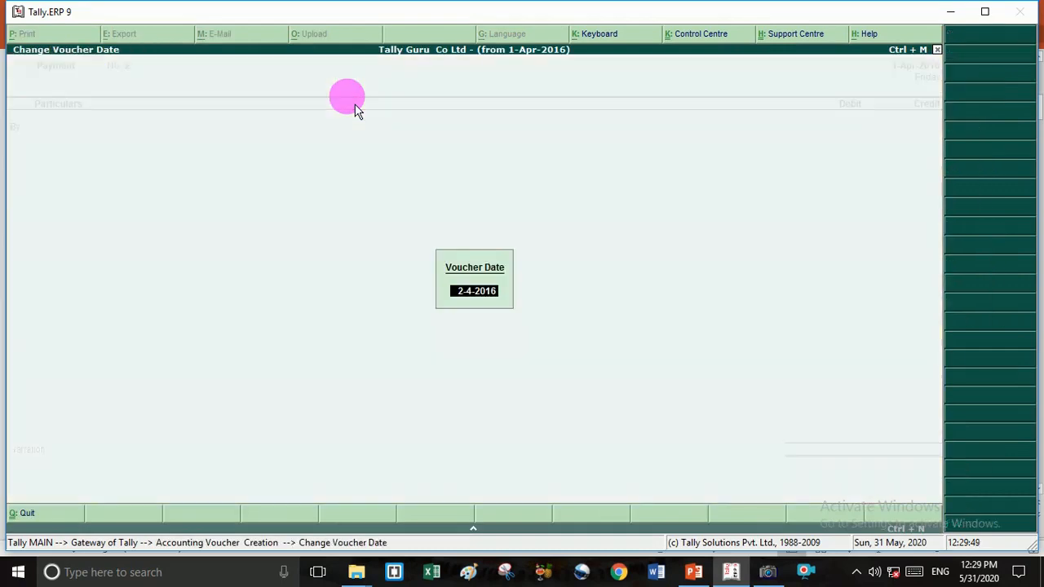
key("BackSpace")
- Date the voucher 10-Apr-2016 and debit Rent Paid 12,000
type("10")
key("Return")
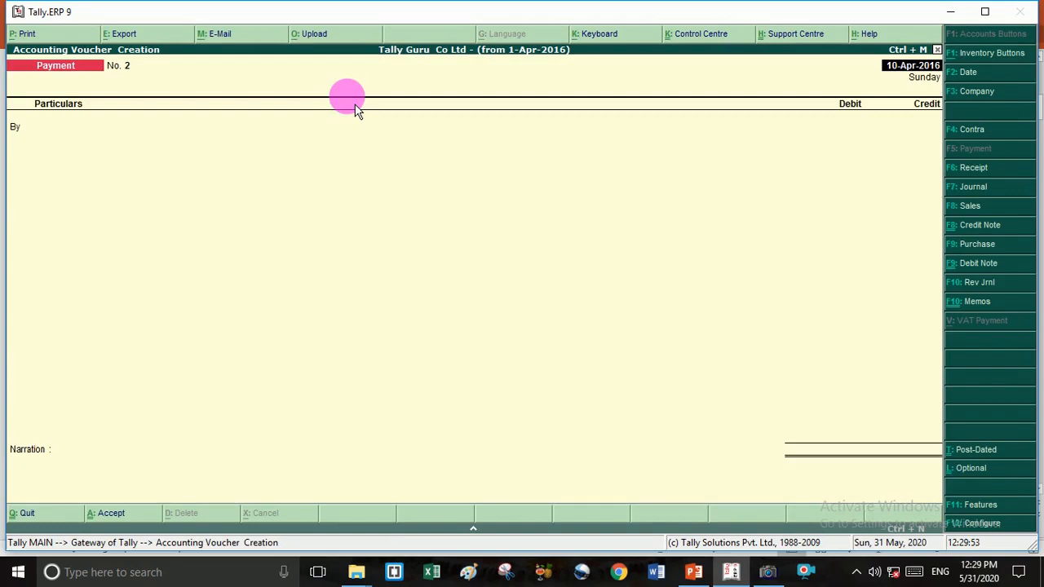
key("Return")
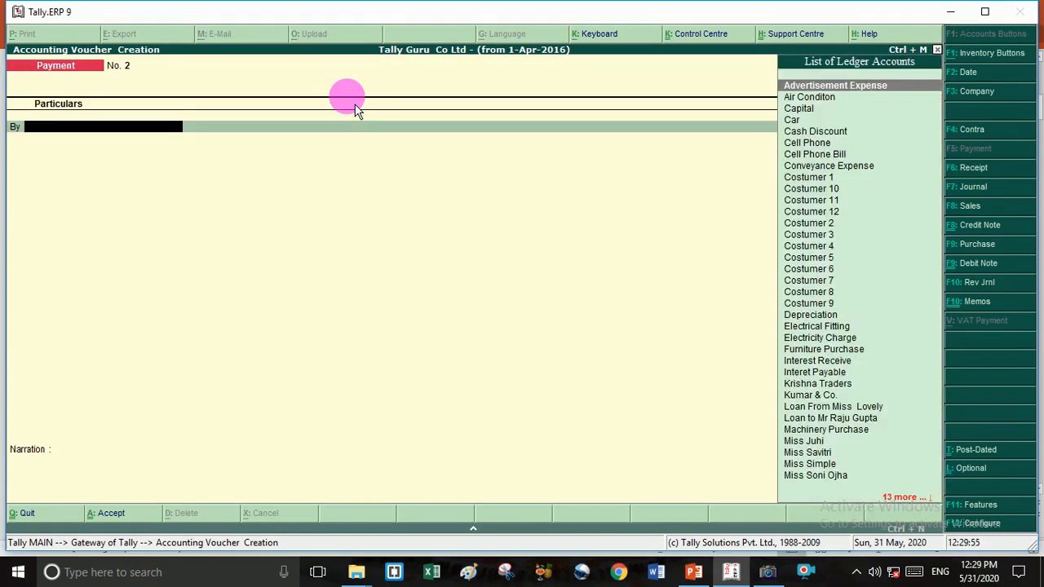
type("R")
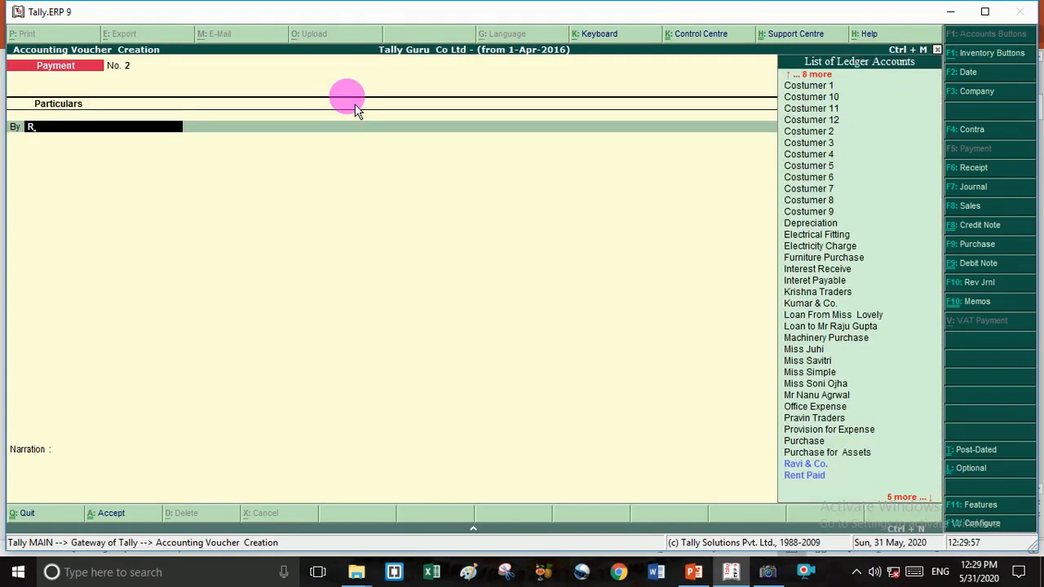
key("Down")
key("Down")
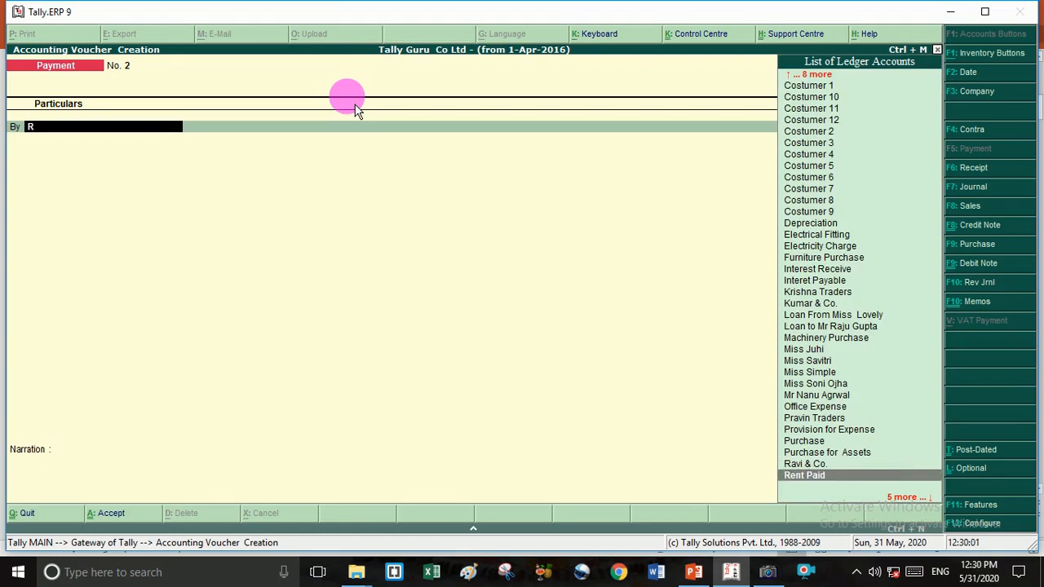
key("Return")
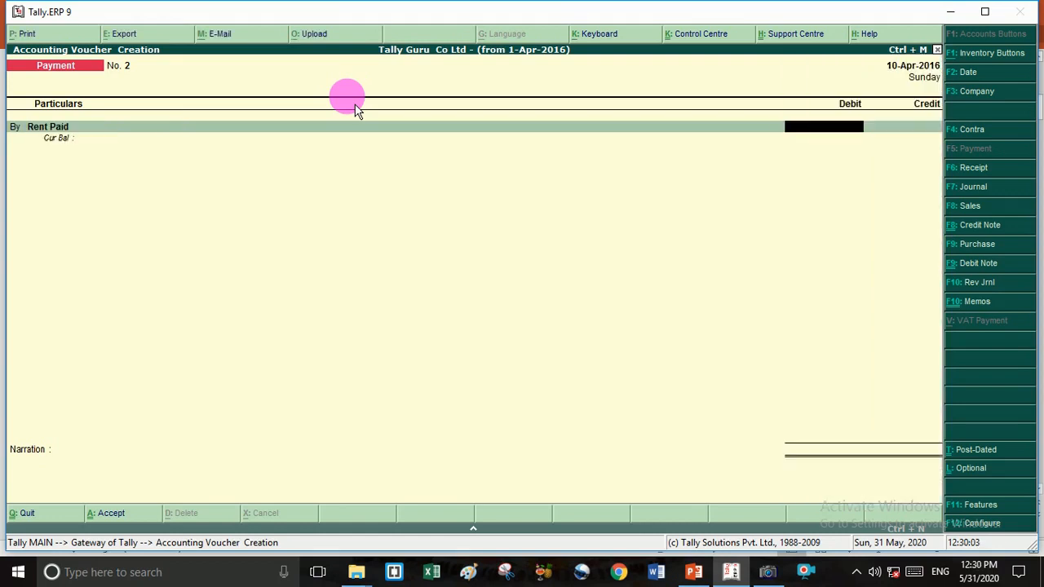
type("1")
key("BackSpace")
type("12000")
key("Return")
key("Return")
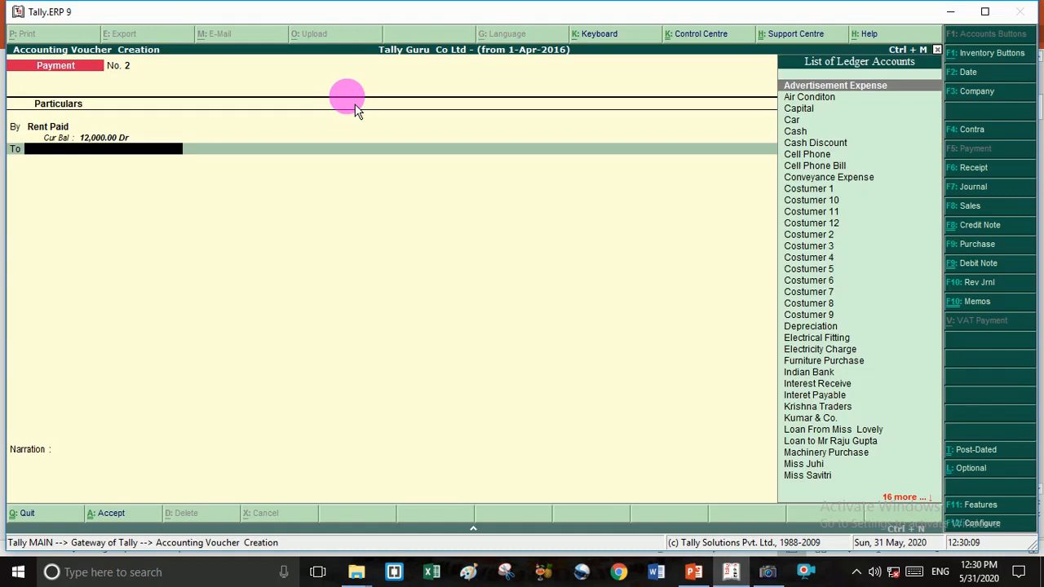
- Enter Cash as the credit ledger, then go back to replace it
key("Down")
key("Down")
key("Down")
key("Down")
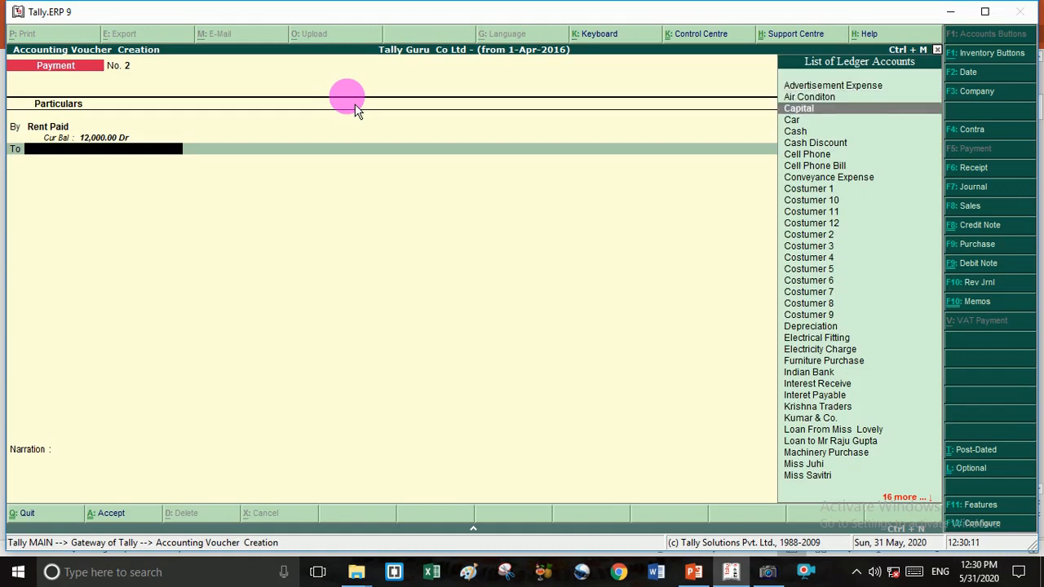
key("Return")
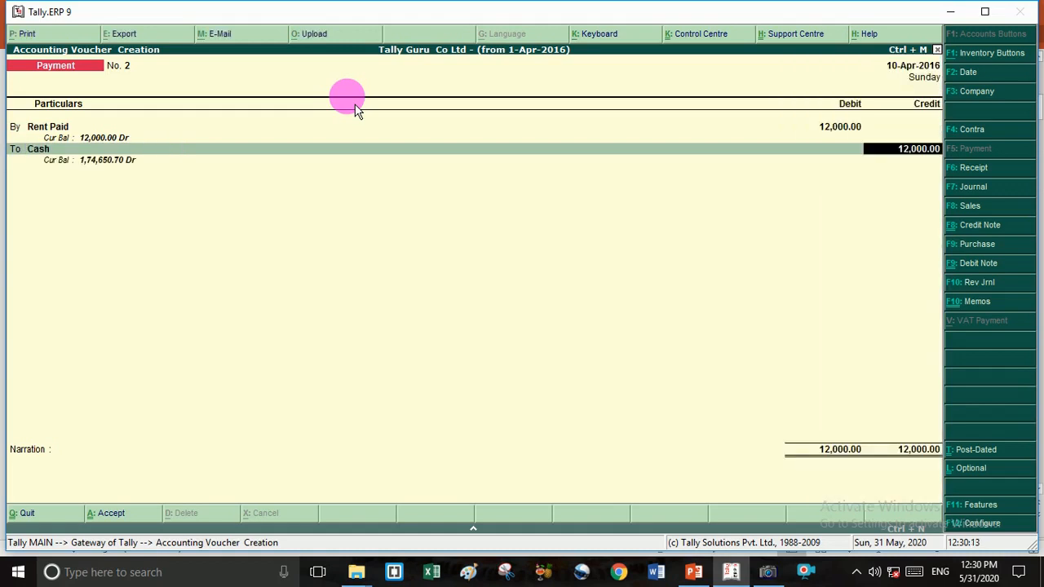
key("Return")
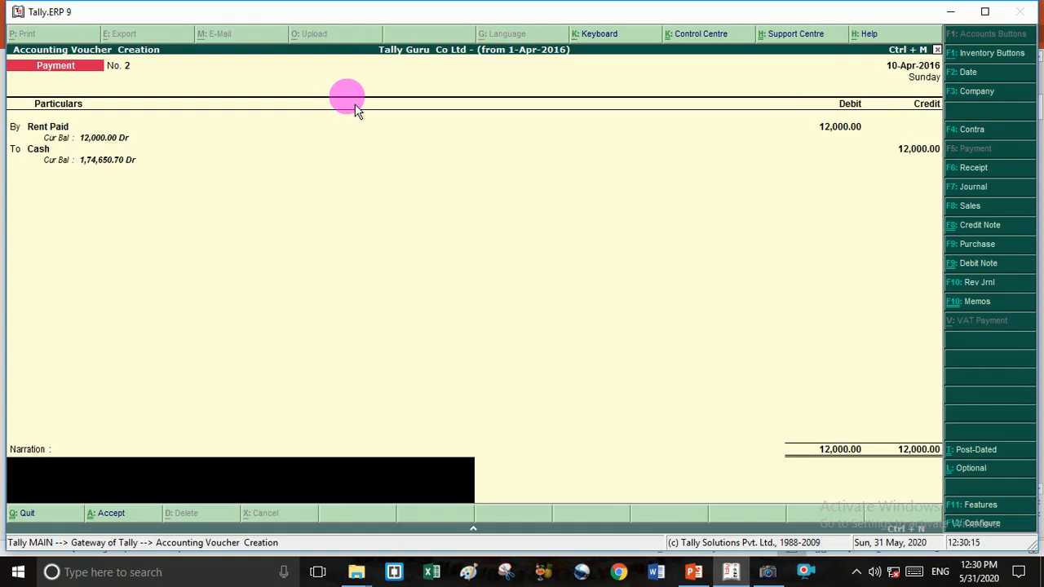
key("BackSpace")
key("BackSpace")
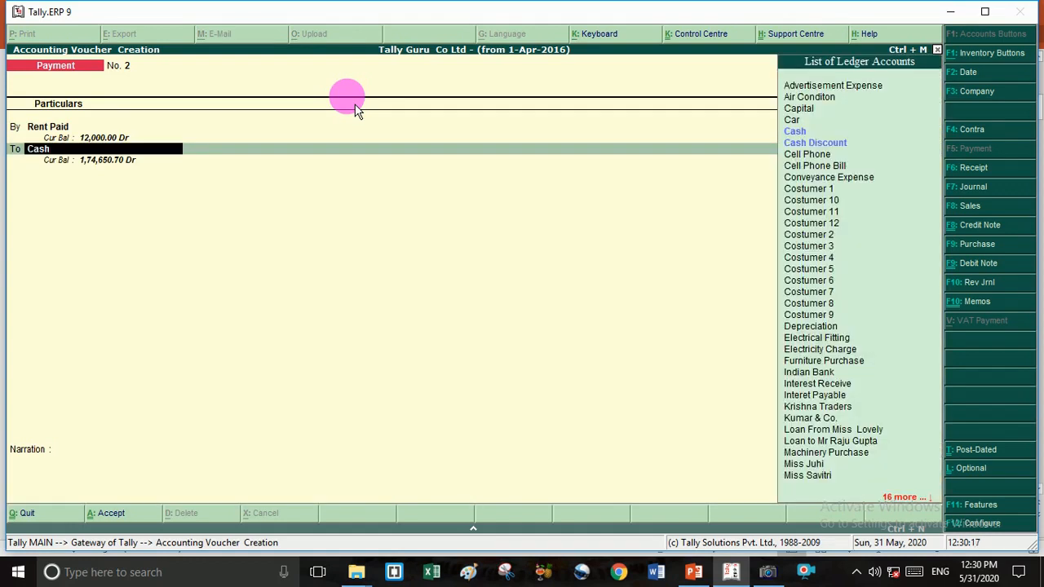
key("Down")
key("Down")
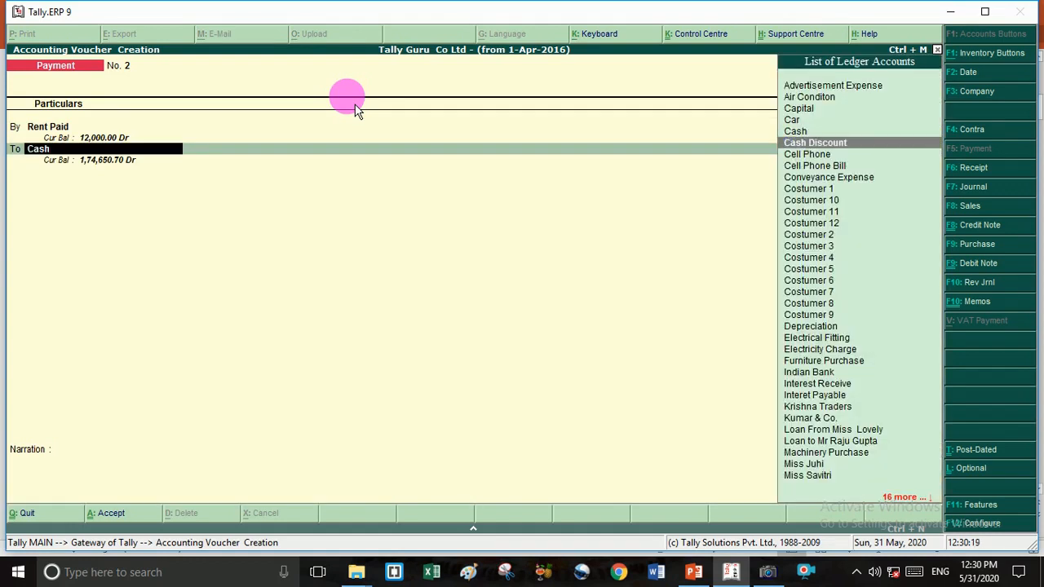
key("Up")
key("Up")
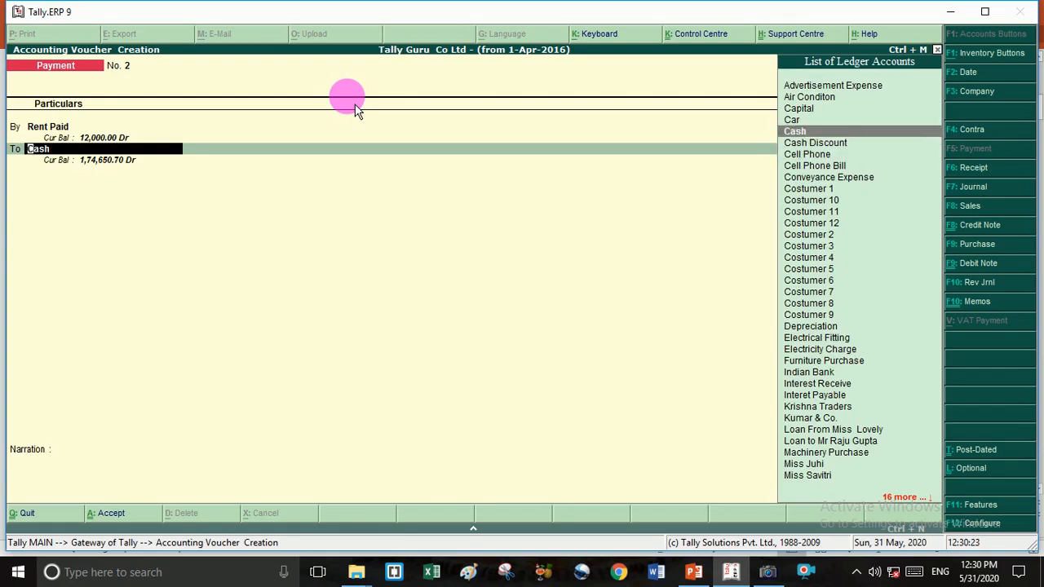
type(".")
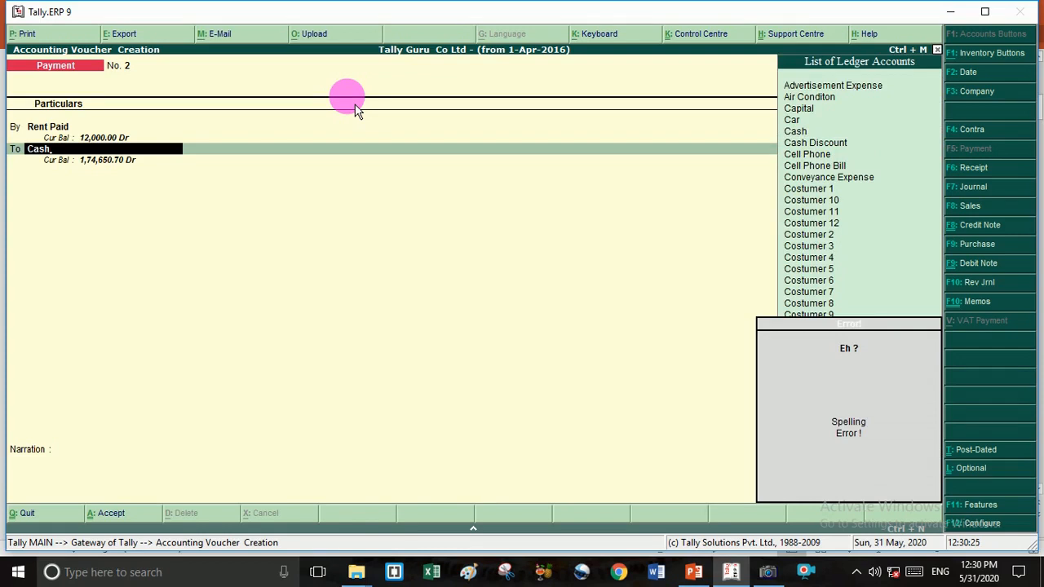
key("BackSpace")
key("Down")
key("Down")
key("Down")
key("Down")
key("Down")
key("Down")
key("Down")
key("Down")
key("Down")
key("Down")
key("Down")
key("Down")
key("Down")
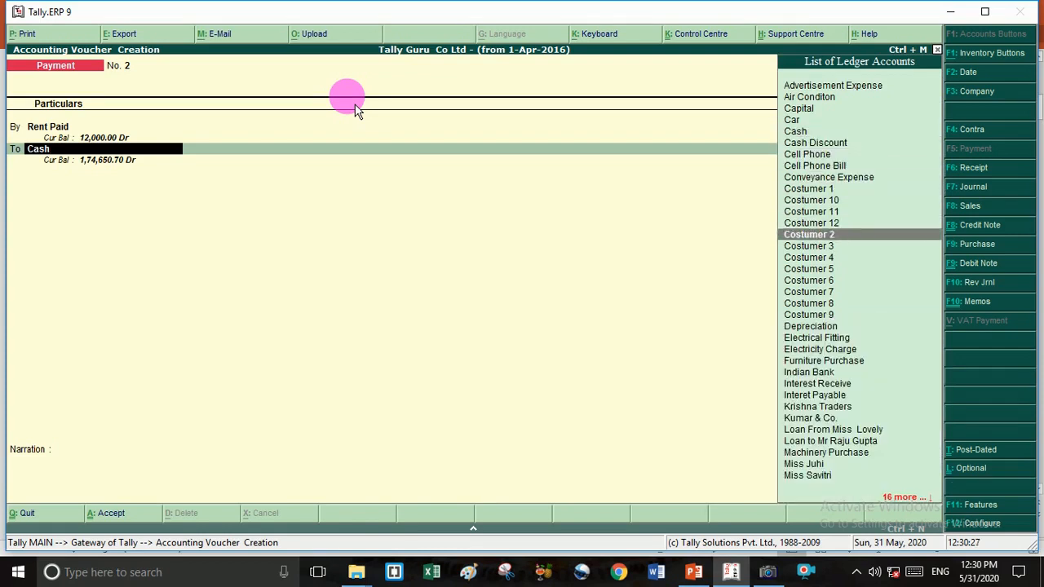
type(".")
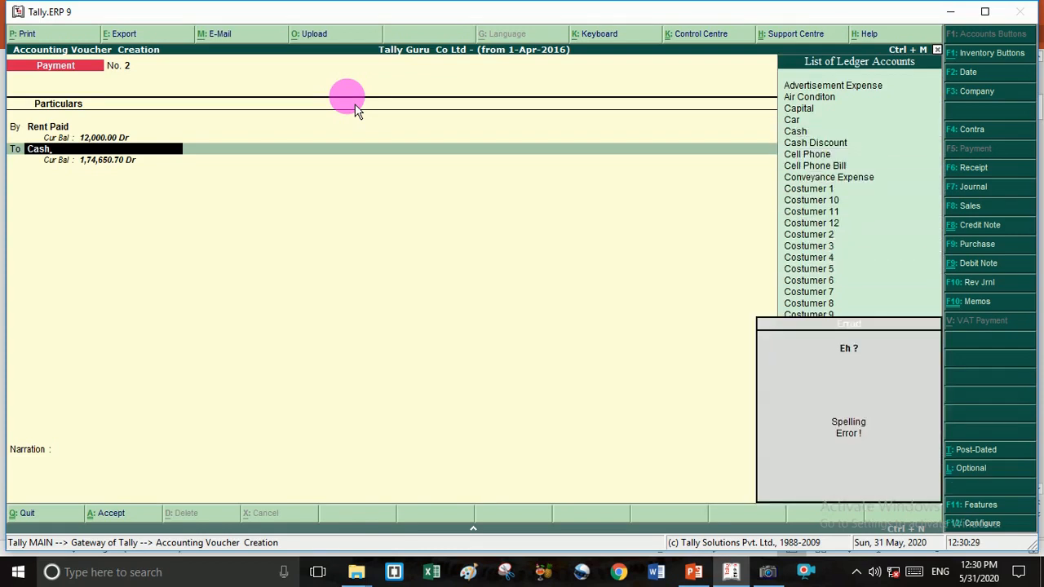
key("BackSpace")
key("BackSpace")
key("BackSpace")
key("BackSpace")
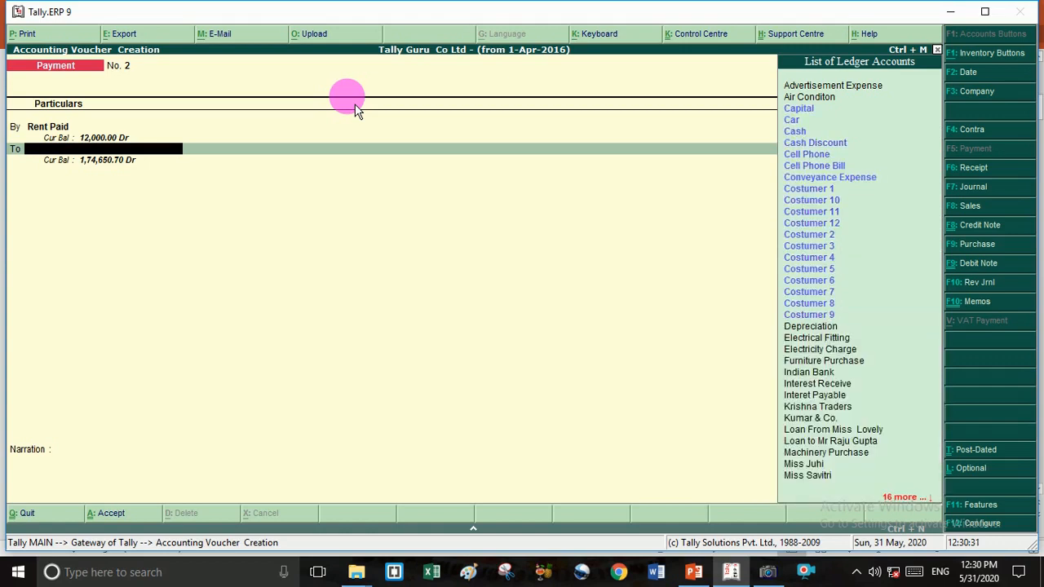
- Credit Indian Bank with 12,000.00 and enter cheque number 123
type("I")
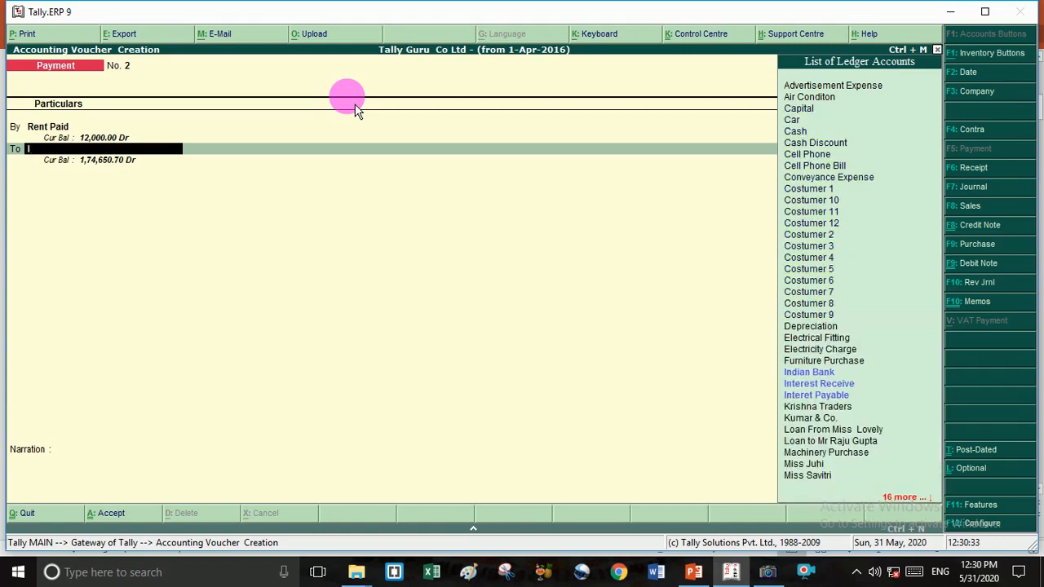
key("Down")
key("Return")
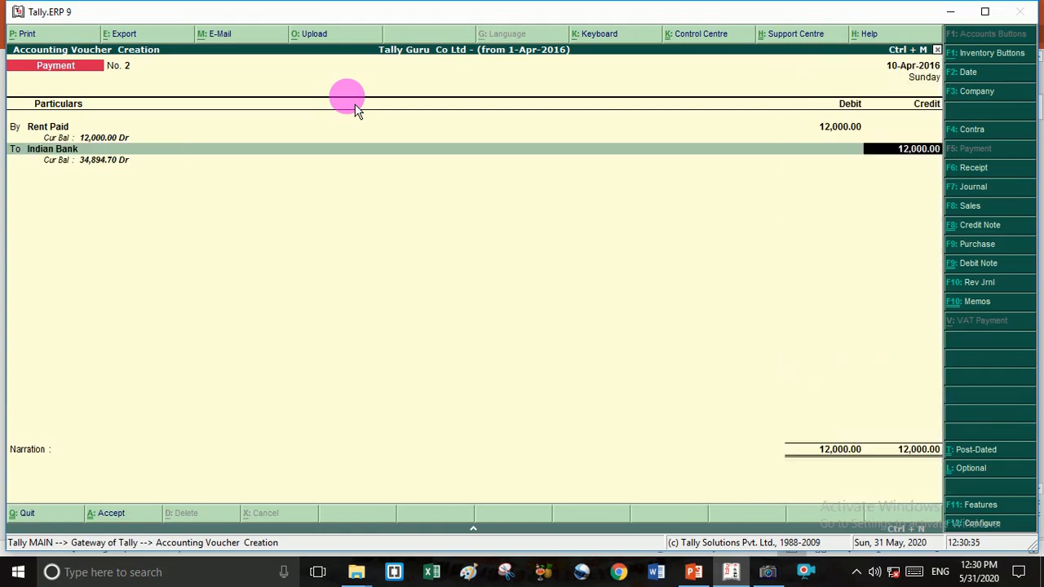
key("Return")
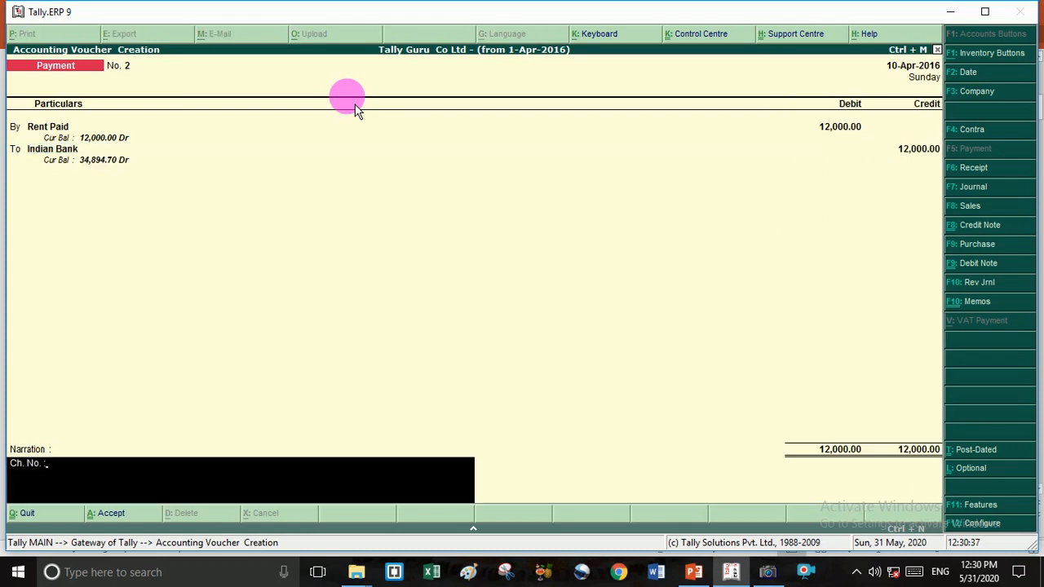
type("123")
key("Return")
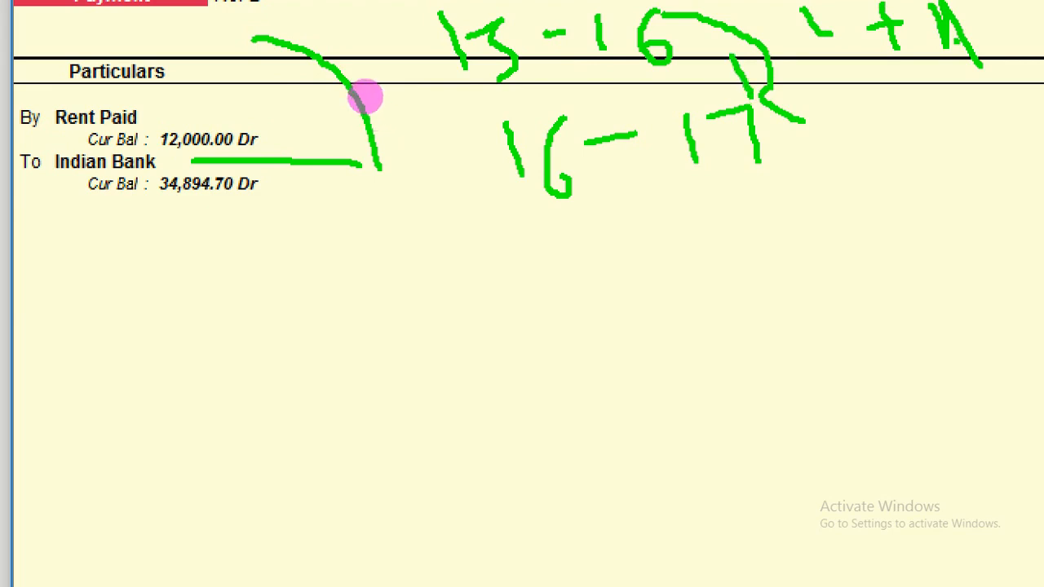
key("Escape")
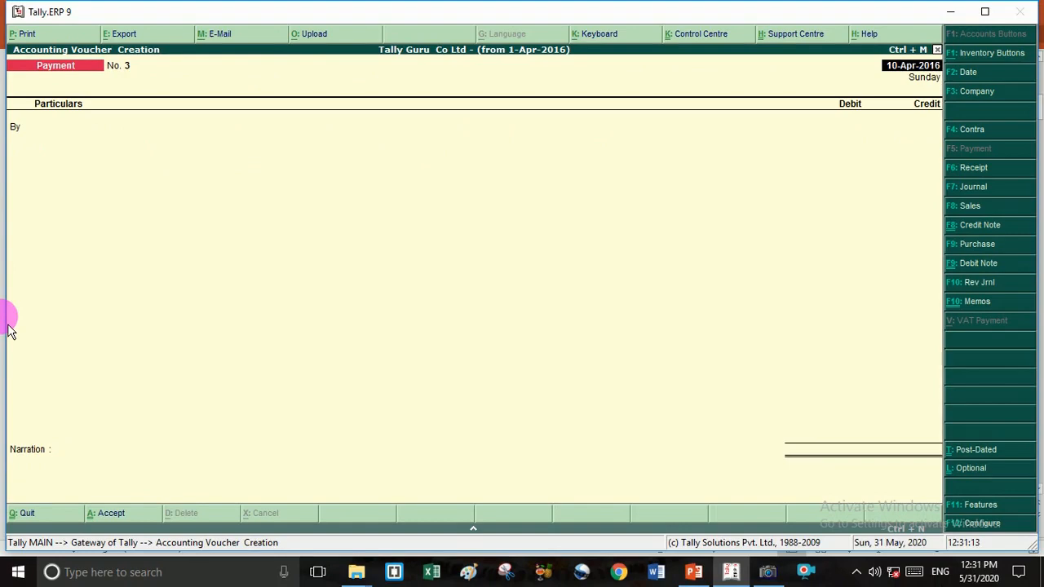
- Leave voucher entry for the Gateway, where the 1-Apr-2016 company's last entry reads 10-Apr-2016
key("Escape")
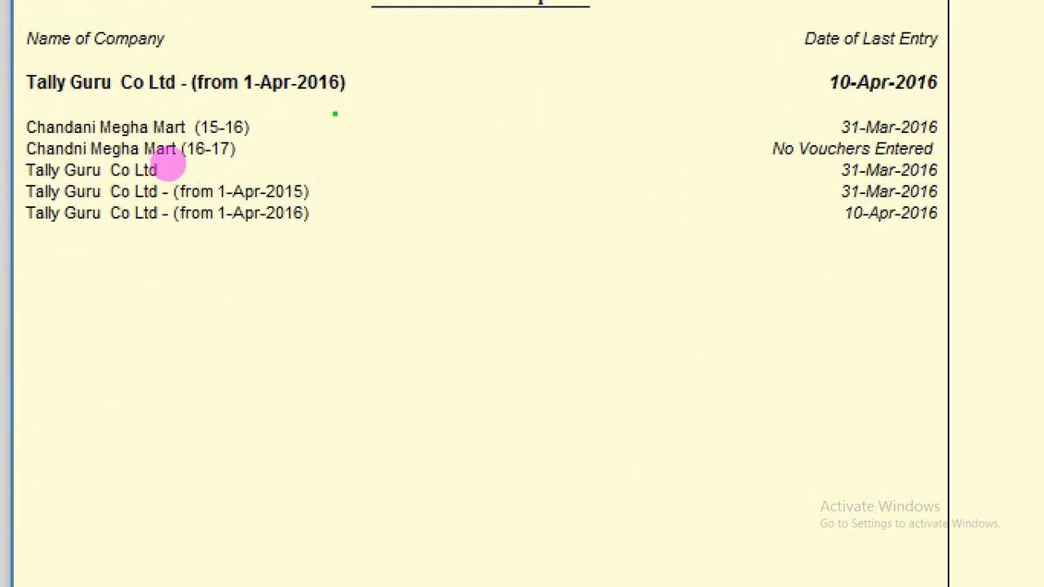
mouse_move(285, 99)
left_mouse_down()
mouse_move(384, 85)
mouse_move(285, 52)
mouse_move(179, 69)
mouse_move(192, 114)
mouse_move(313, 101)
left_mouse_up()
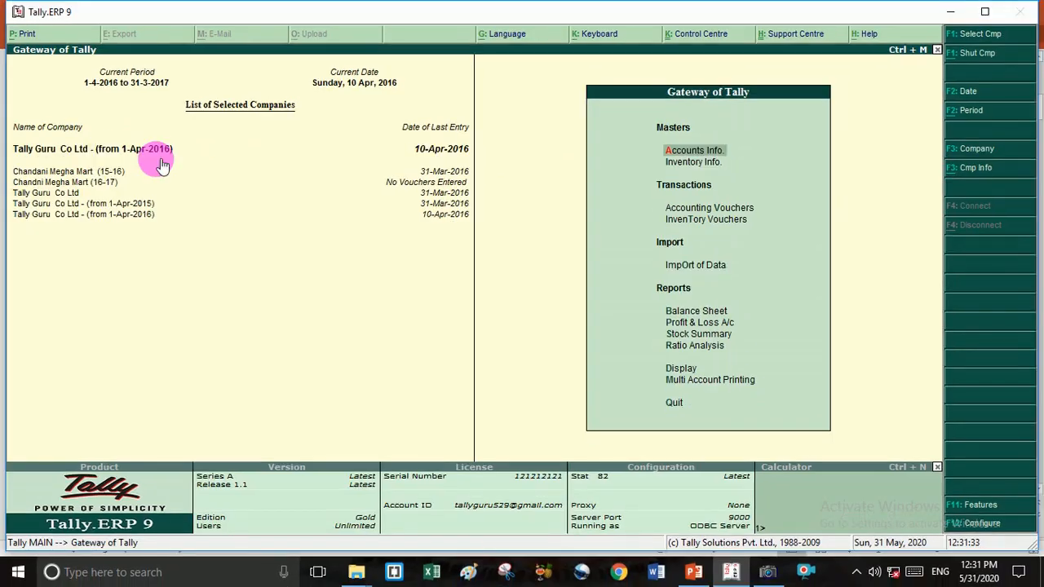
- List all ledgers and their groups via Ledgers > Multiple Ledgers Alter > All Items
key("Down")
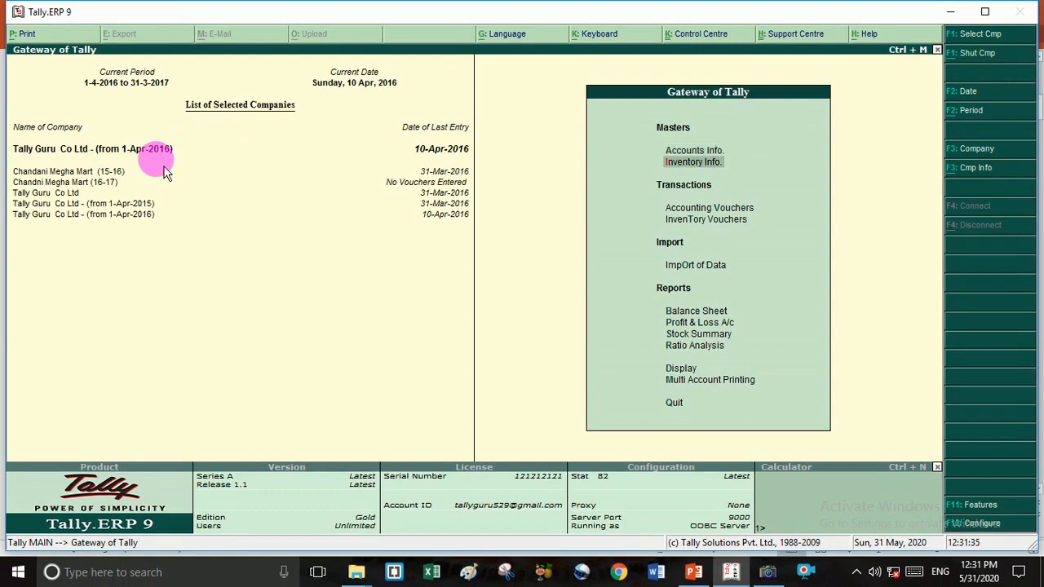
key("Up")
key("Return")
key("Down")
key("Return")
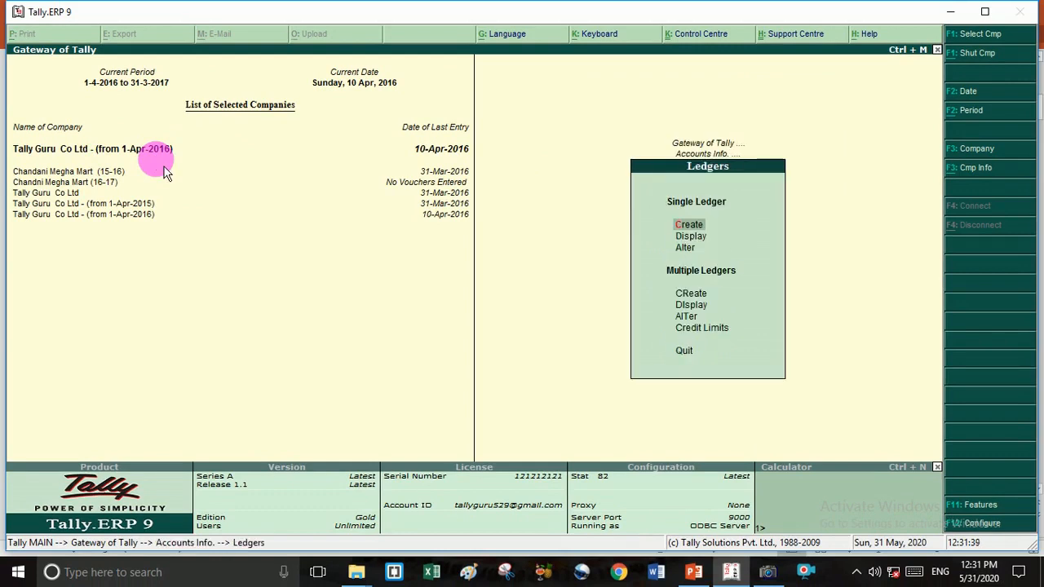
key("Down")
key("Down")
key("Down")
key("Down")
key("Down")
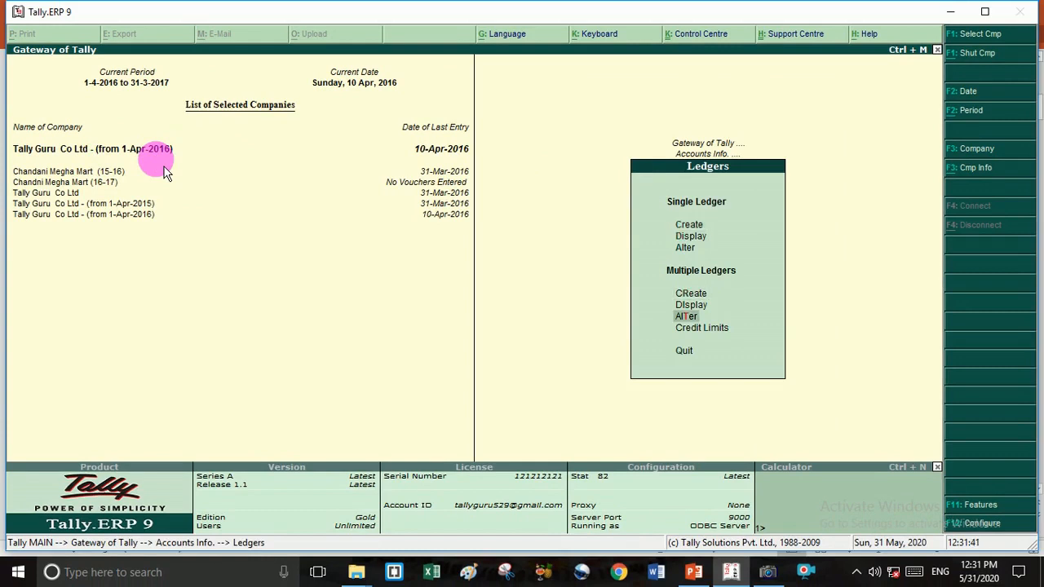
key("Return")
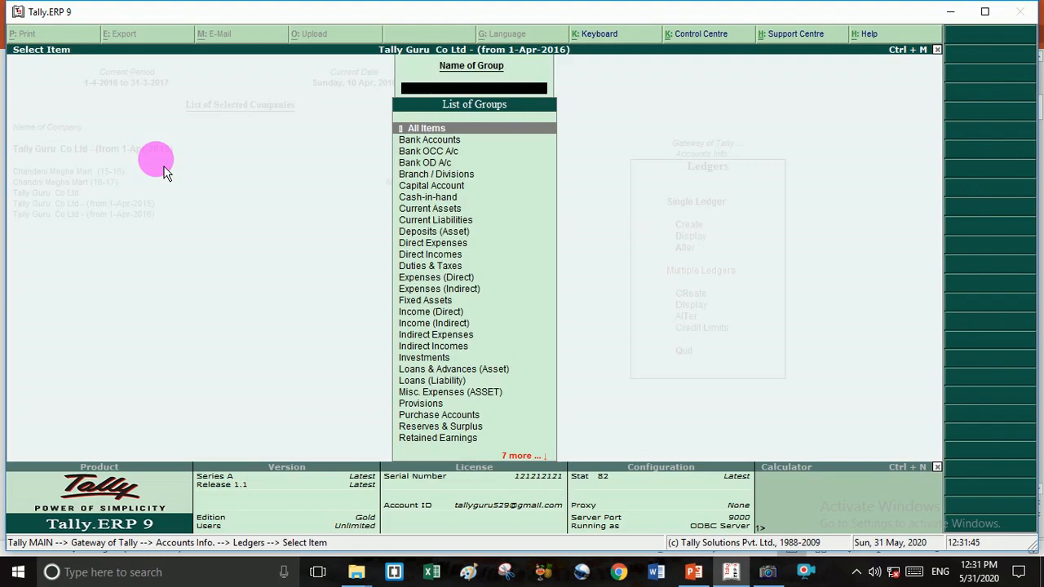
key("Return")
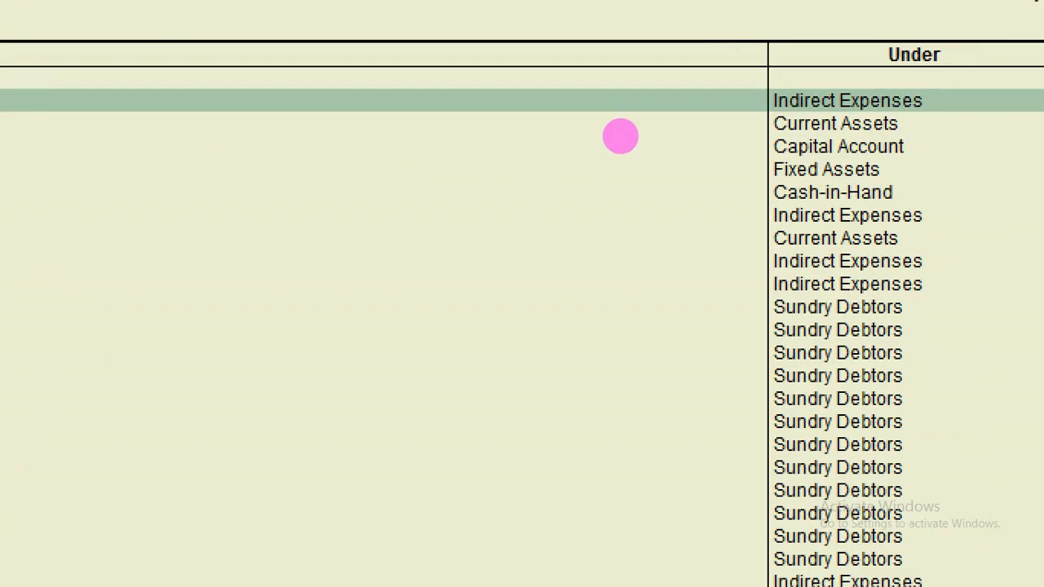
- Back out of the ledger list to the Accounts Info. menu
key("Escape")
key("y")
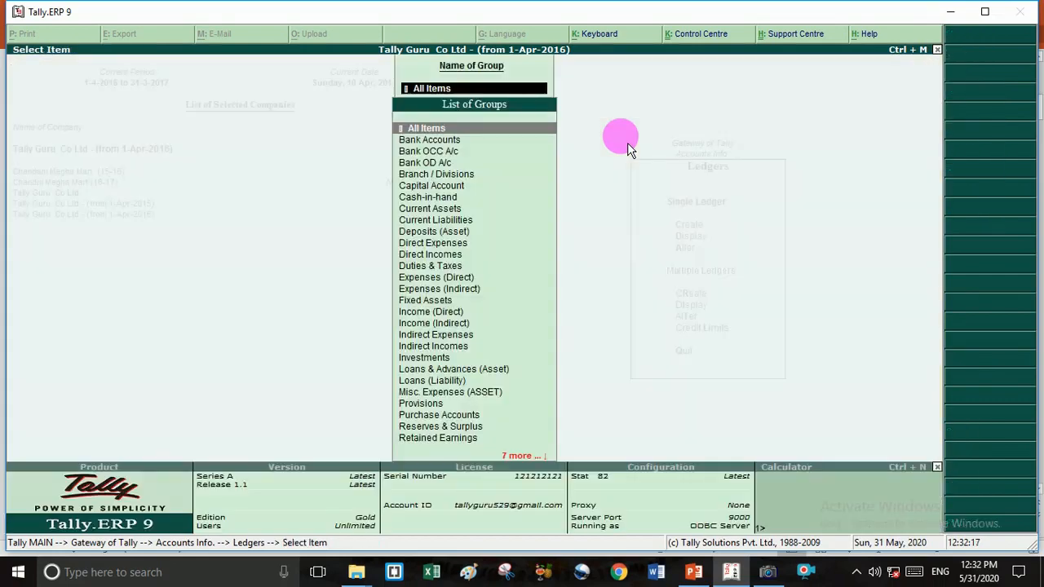
key("Escape")
key("Escape")
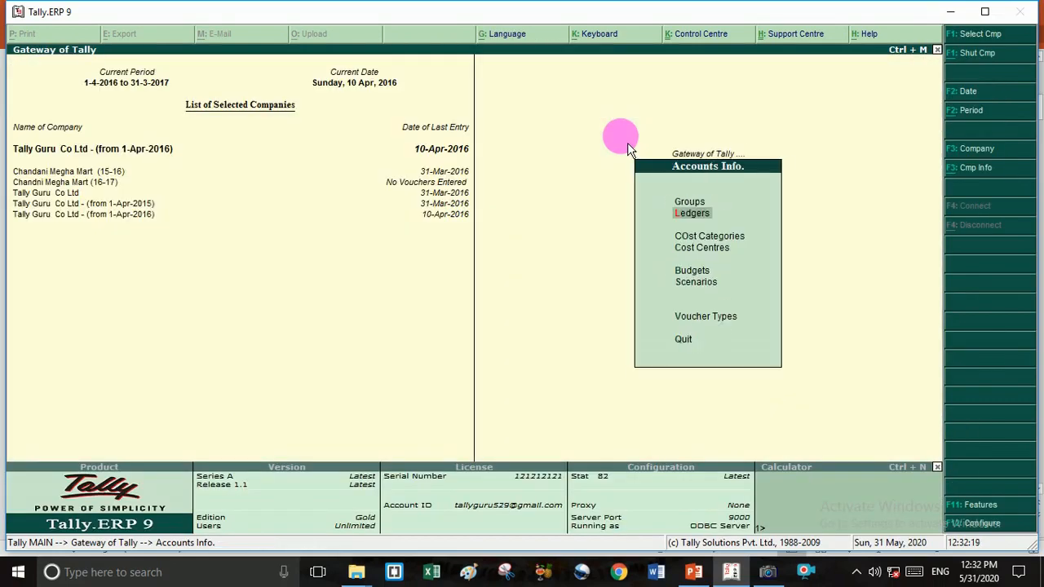
key("Escape")
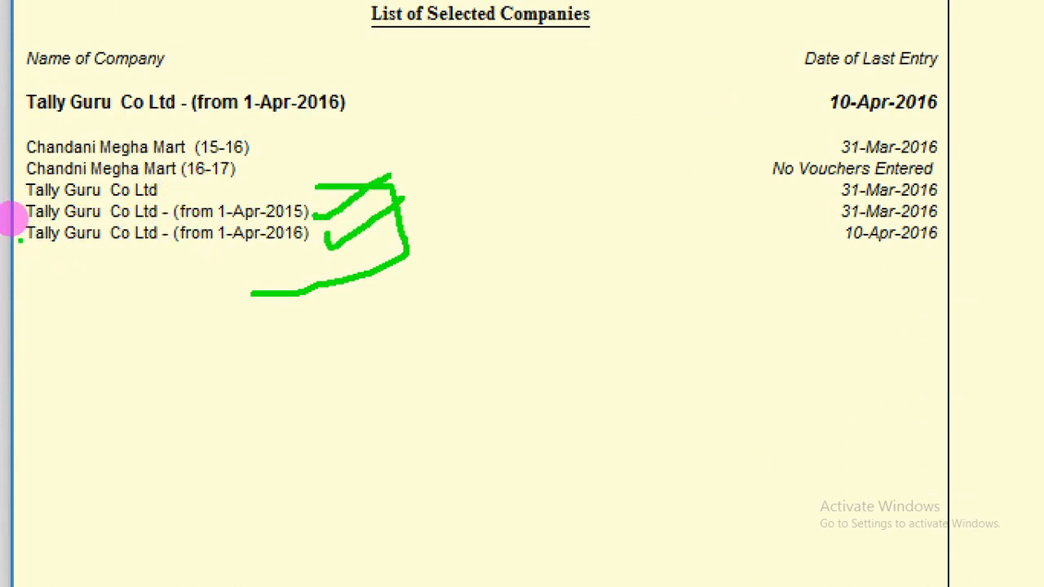
left_click_drag(20, 209, 30, 251)
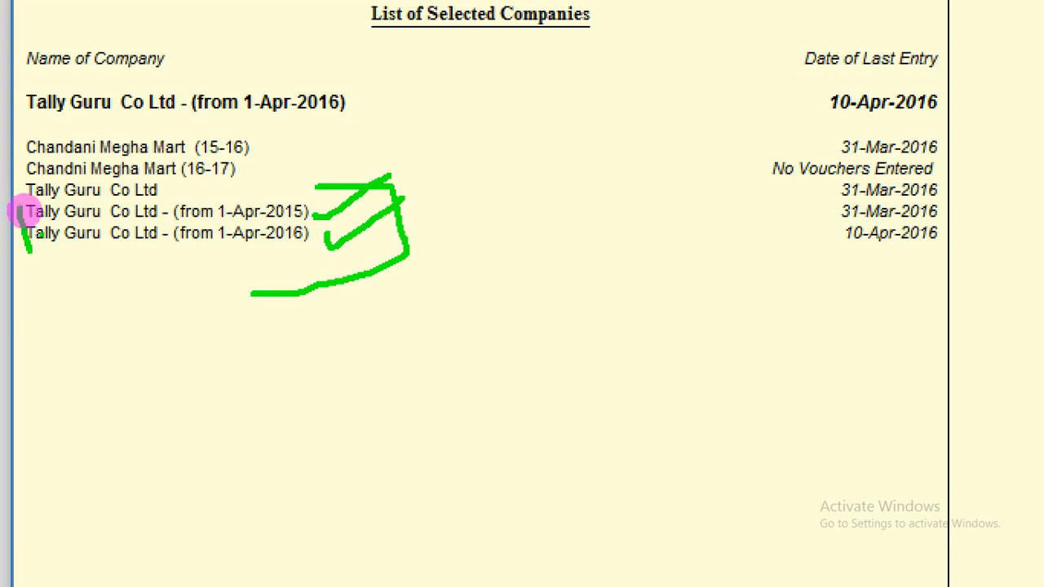
left_click_drag(39, 153, 176, 153)
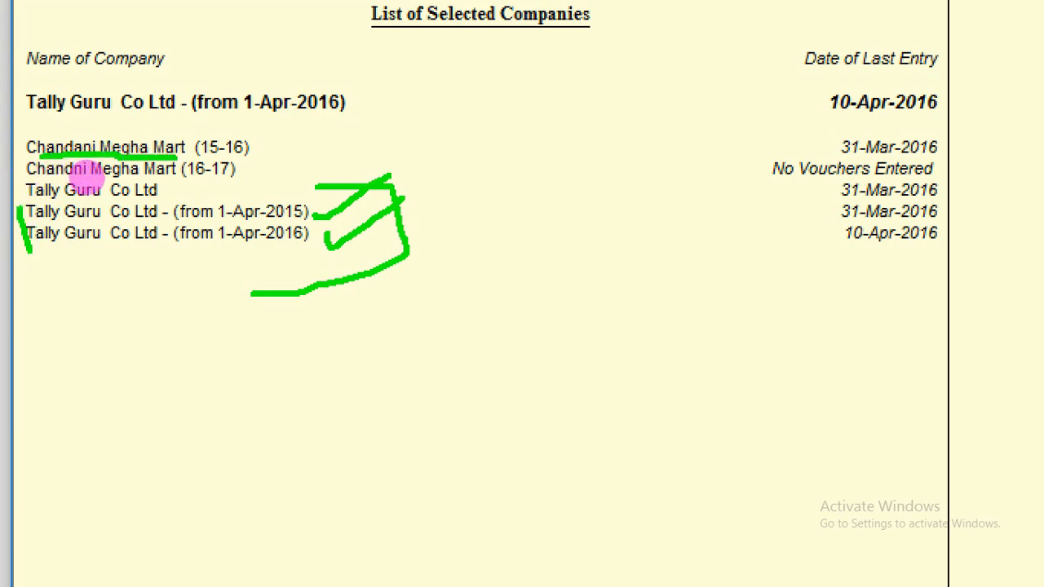
left_click_drag(215, 159, 233, 171)
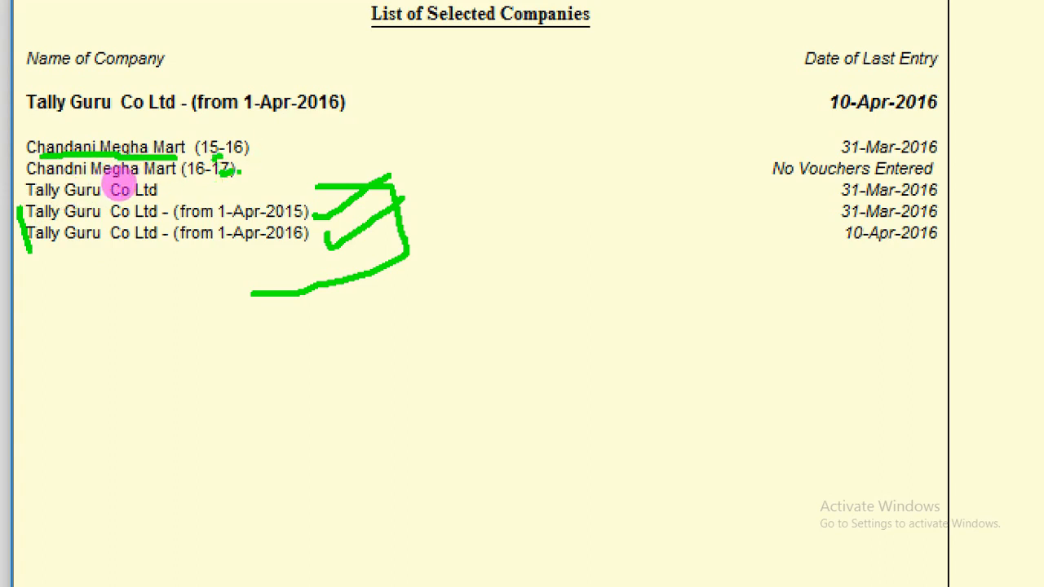
left_click_drag(238, 173, 388, 91)
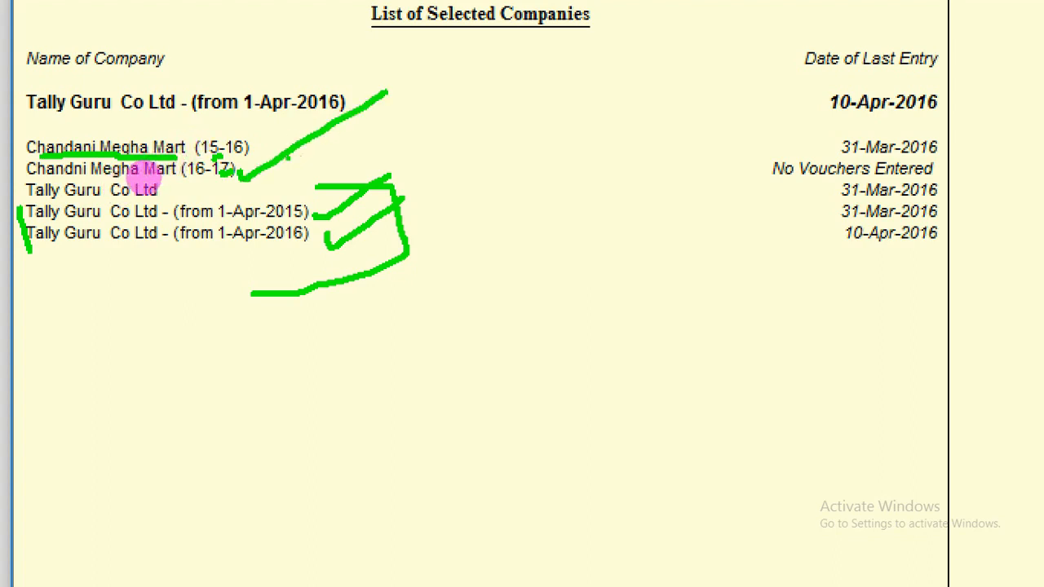
mouse_move(266, 146)
left_mouse_down()
mouse_move(283, 174)
mouse_move(422, 80)
left_mouse_up()
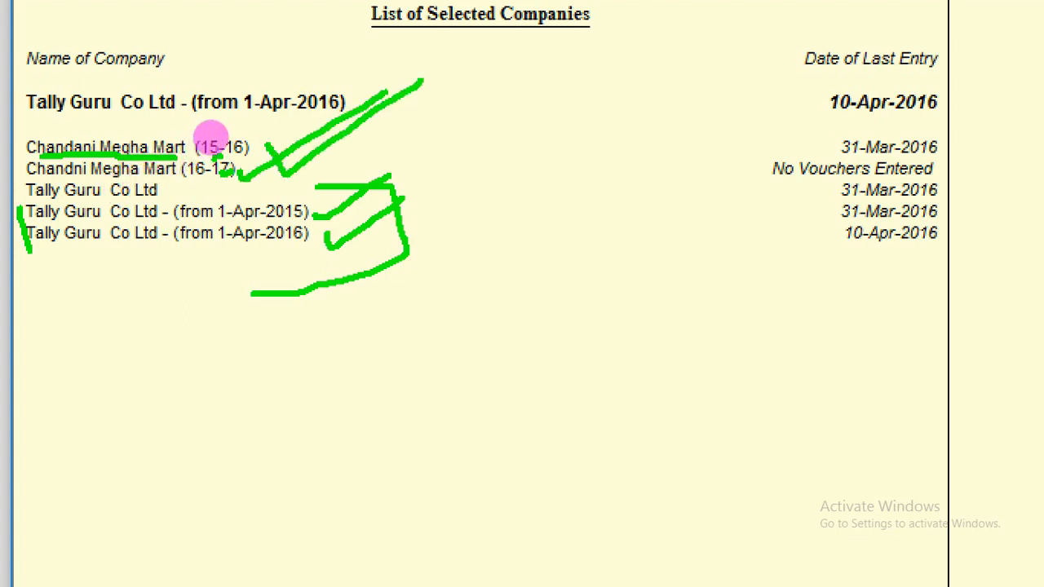
left_click_drag(297, 129, 416, 156)
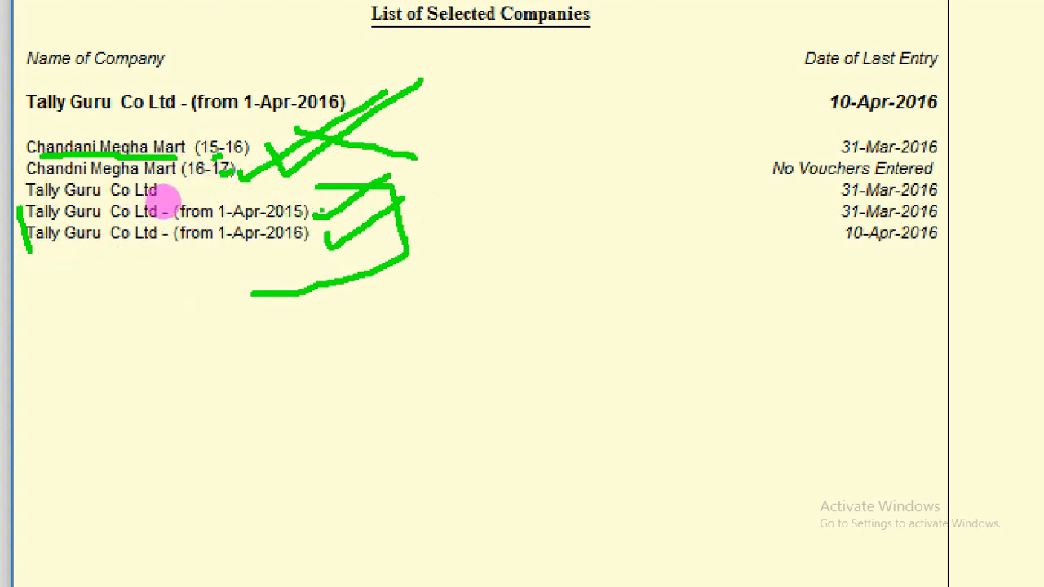
mouse_move(465, 199)
left_mouse_down()
mouse_move(465, 219)
mouse_move(448, 229)
mouse_move(486, 237)
mouse_move(504, 185)
mouse_move(453, 178)
left_mouse_up()
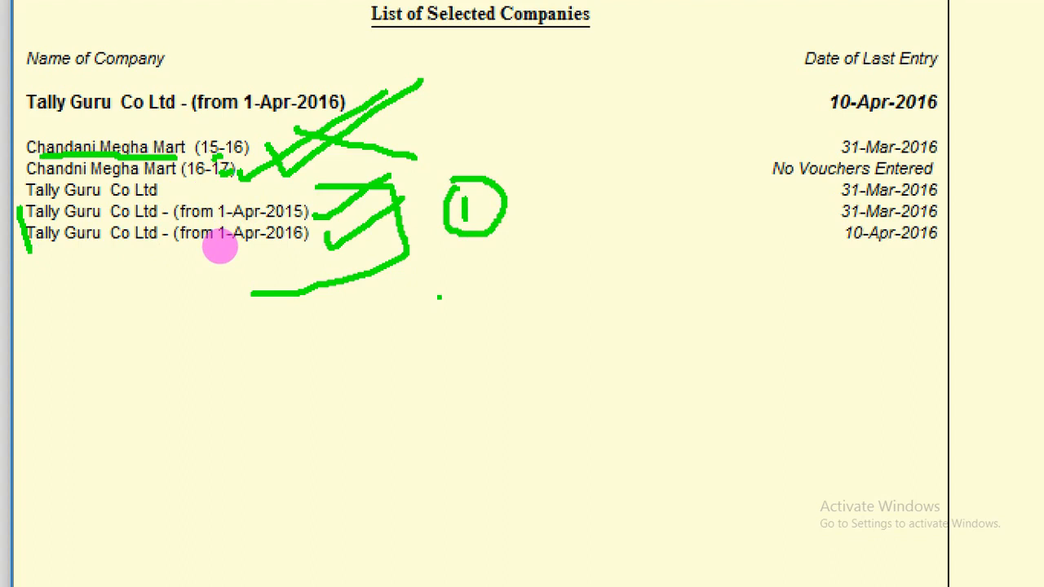
mouse_move(439, 297)
left_mouse_down()
mouse_move(480, 295)
mouse_move(471, 325)
mouse_move(517, 307)
left_mouse_up()
mouse_move(481, 269)
left_mouse_down()
mouse_move(437, 269)
mouse_move(533, 395)
mouse_move(556, 286)
mouse_move(472, 263)
left_mouse_up()
mouse_move(465, 140)
left_mouse_down()
mouse_move(574, 178)
mouse_move(563, 286)
left_mouse_up()
left_click_drag(513, 125, 614, 264)
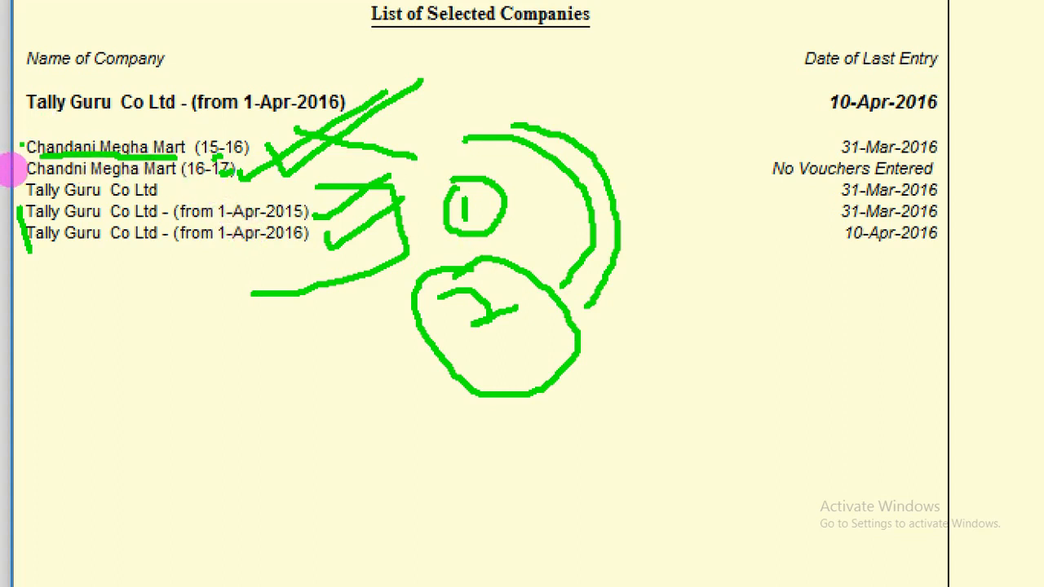
mouse_move(22, 141)
left_mouse_down()
mouse_move(51, 174)
mouse_move(72, 174)
left_mouse_up()
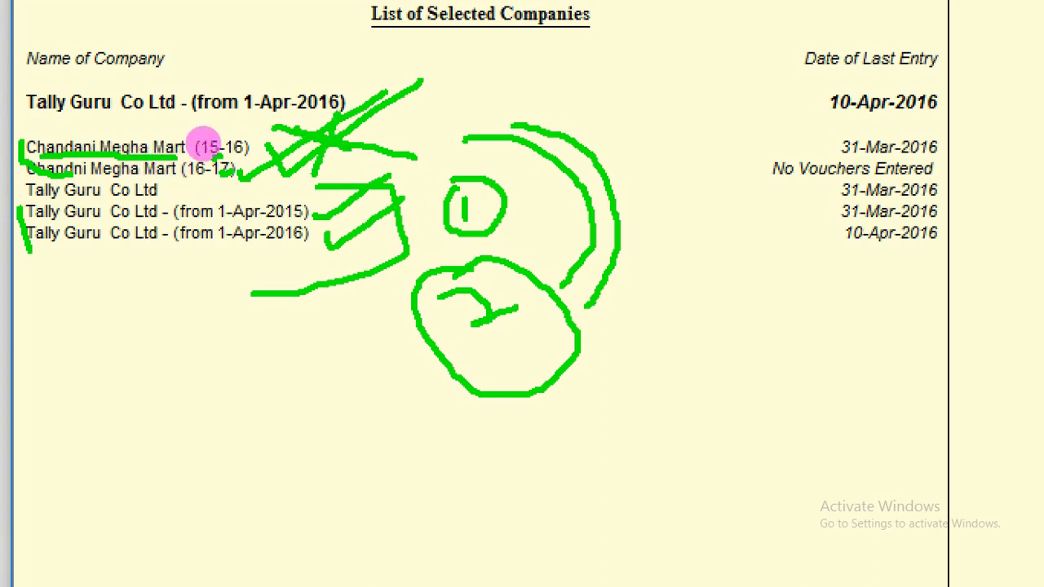
mouse_move(209, 140)
left_mouse_down()
mouse_move(221, 137)
mouse_move(216, 124)
left_mouse_up()
left_click(114, 211)
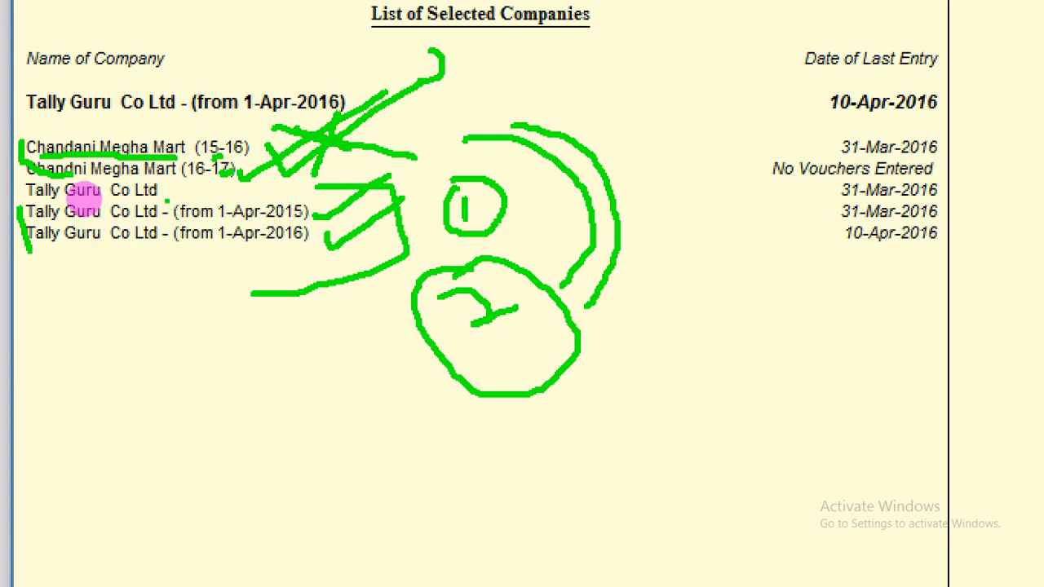
mouse_move(124, 194)
left_mouse_down()
mouse_move(147, 187)
mouse_move(174, 198)
mouse_move(145, 234)
left_mouse_up()
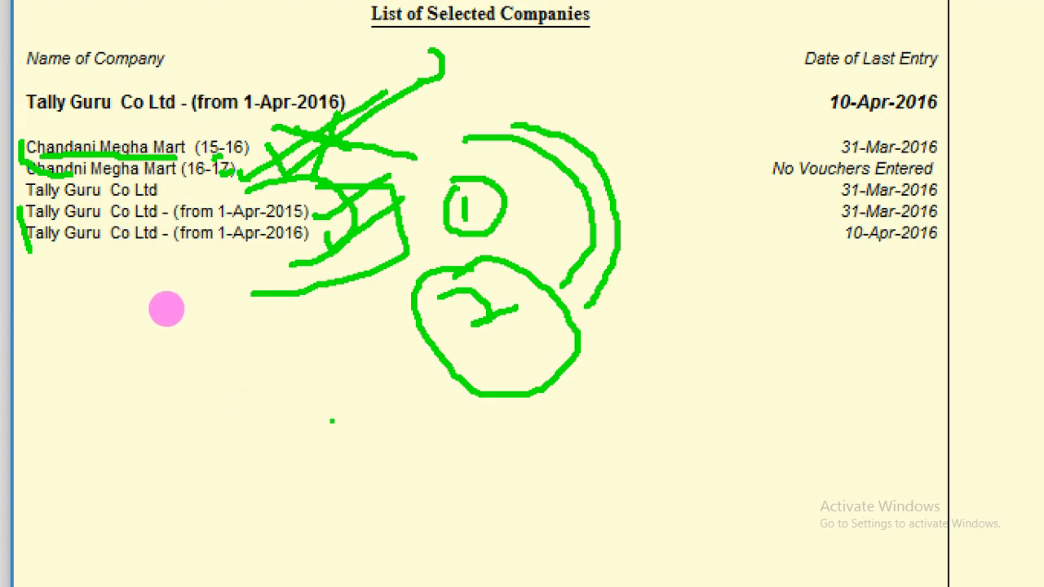
key("Escape")
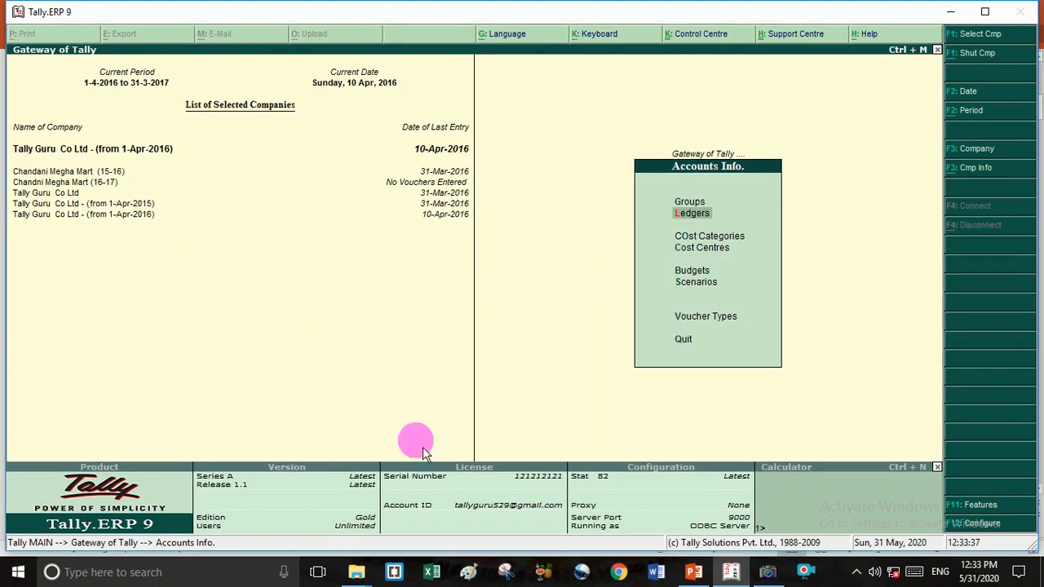
- Bring the AMCAP webcam preview window to the front from the taskbar
left_click(770, 578)
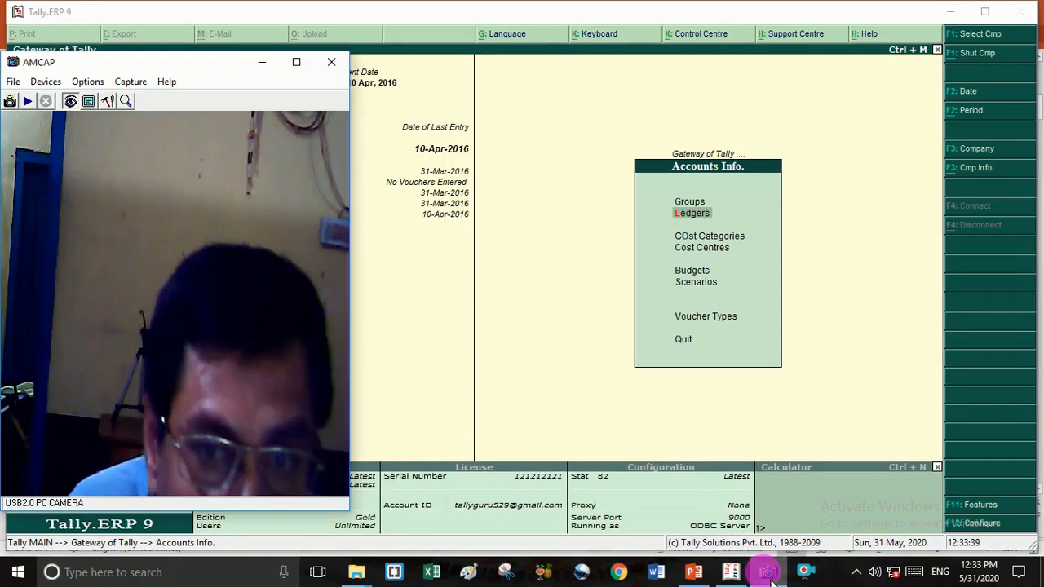